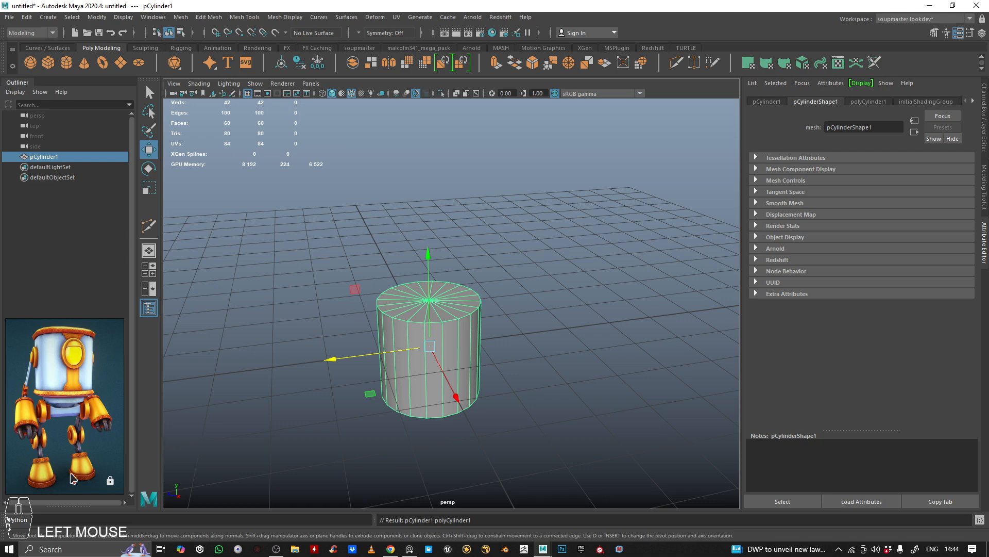
Raise the cylinder vertically so that it stands above the grid.
{"action": "left_click_drag", "start_coordinate": [269, 340], "coordinate": [353, 307], "text": "alt"}
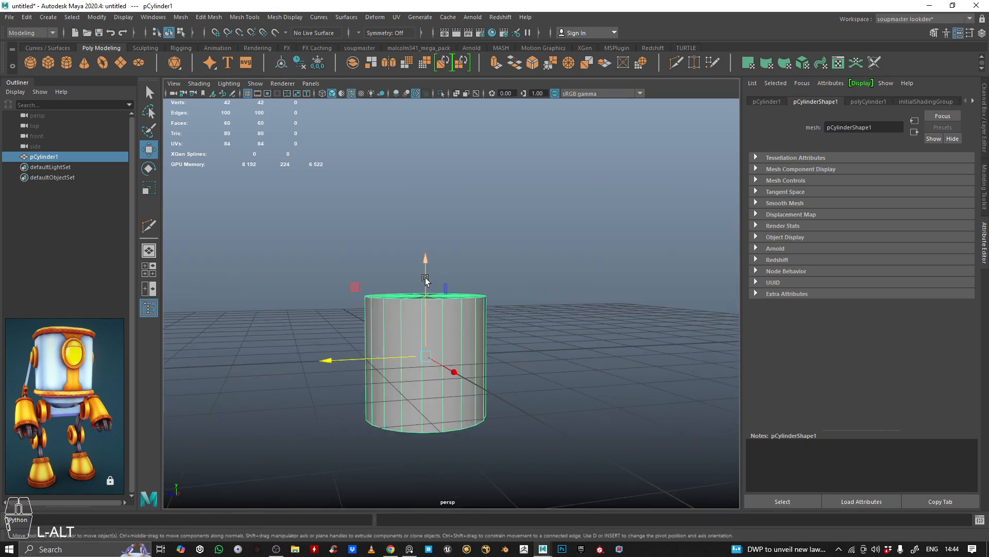
{"action": "left_click_drag", "start_coordinate": [426, 278], "coordinate": [432, 206]}
{"action": "middle_click_drag", "start_coordinate": [434, 216], "coordinate": [434, 232], "text": "alt"}
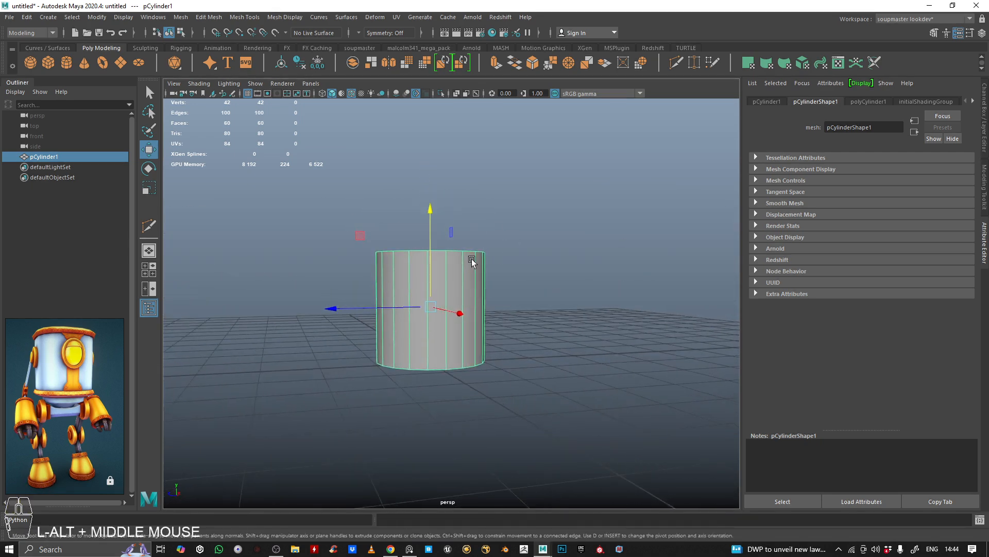
{"action": "right_click_drag", "start_coordinate": [435, 232], "coordinate": [444, 258], "text": "alt"}
Select the cylinder's top vertices and scale them inward to taper the body toward the top.
{"action": "right_click_drag", "start_coordinate": [493, 210], "coordinate": [404, 164]}
{"action": "left_click_drag", "start_coordinate": [404, 164], "coordinate": [508, 265], "text": "alt"}
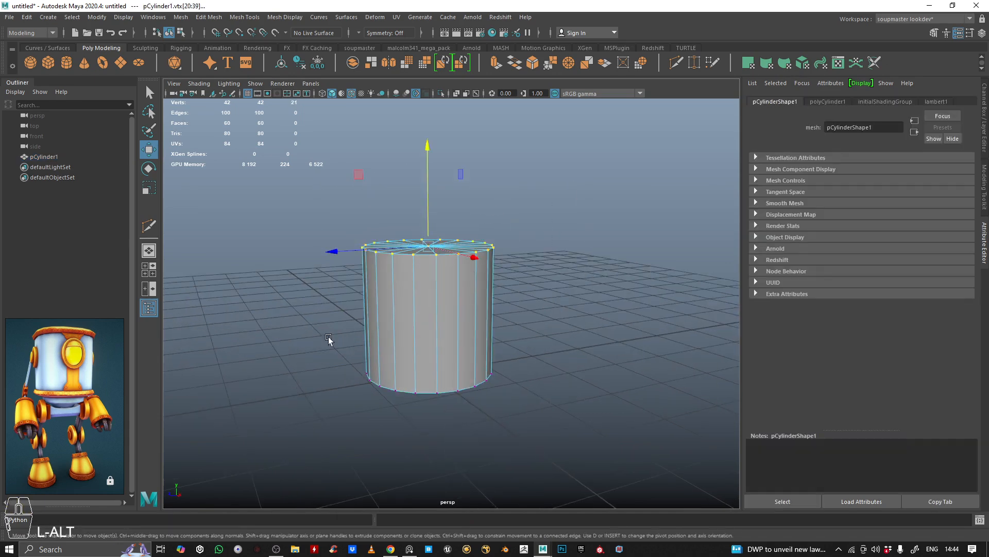
{"action": "left_click_drag", "start_coordinate": [331, 337], "coordinate": [375, 314], "text": "alt"}
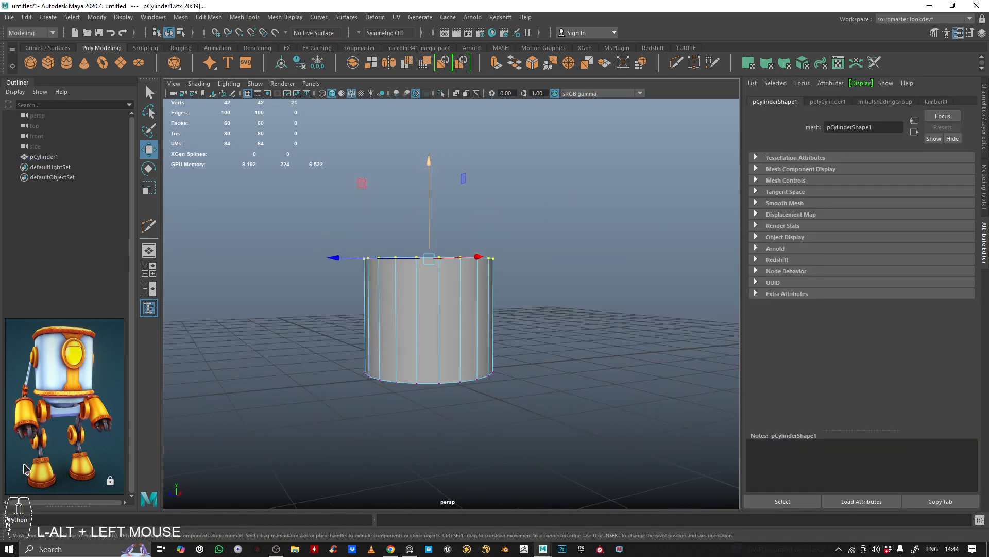
{"action": "left_click_drag", "start_coordinate": [350, 359], "coordinate": [393, 301], "text": "alt"}
{"action": "key", "text": "r"}
{"action": "right_click_drag", "start_coordinate": [426, 269], "coordinate": [436, 262], "text": "alt"}
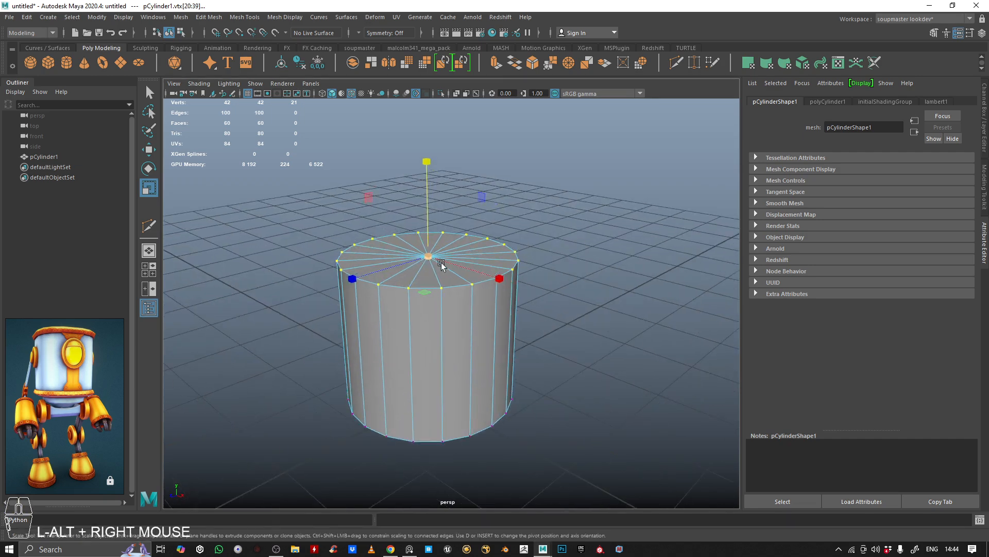
{"action": "left_click_drag", "start_coordinate": [436, 262], "coordinate": [434, 286]}
{"action": "left_click_drag", "start_coordinate": [420, 249], "coordinate": [484, 242], "text": "alt"}
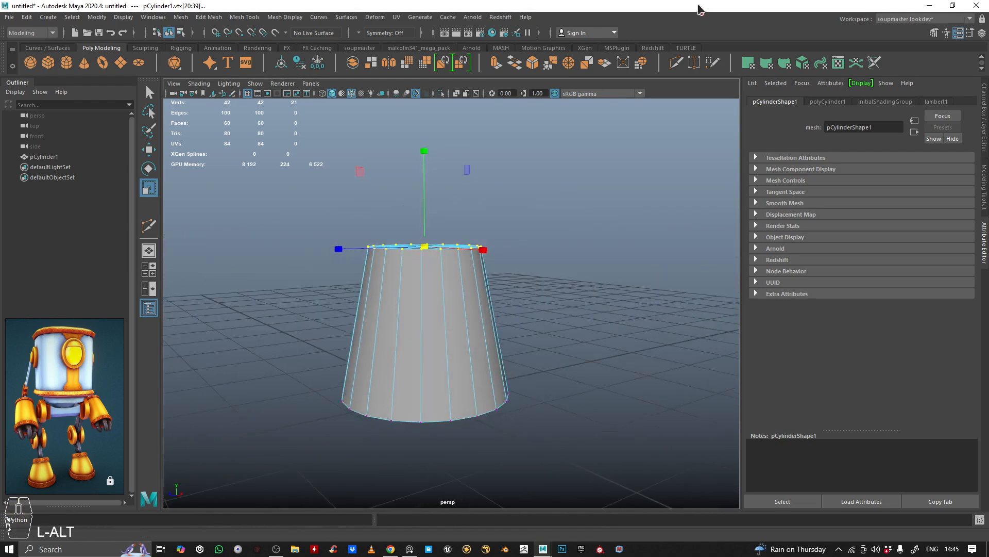
Insert three evenly spaced horizontal edge loops around the tapered cylinder with the Multi-Cut tool.
{"action": "left_click", "coordinate": [678, 64]}
{"action": "left_click_drag", "start_coordinate": [625, 247], "coordinate": [579, 237], "text": "alt"}
{"action": "right_click_drag", "start_coordinate": [579, 237], "coordinate": [572, 237], "text": "alt"}
{"action": "left_click", "coordinate": [410, 328], "text": "ctrl"}
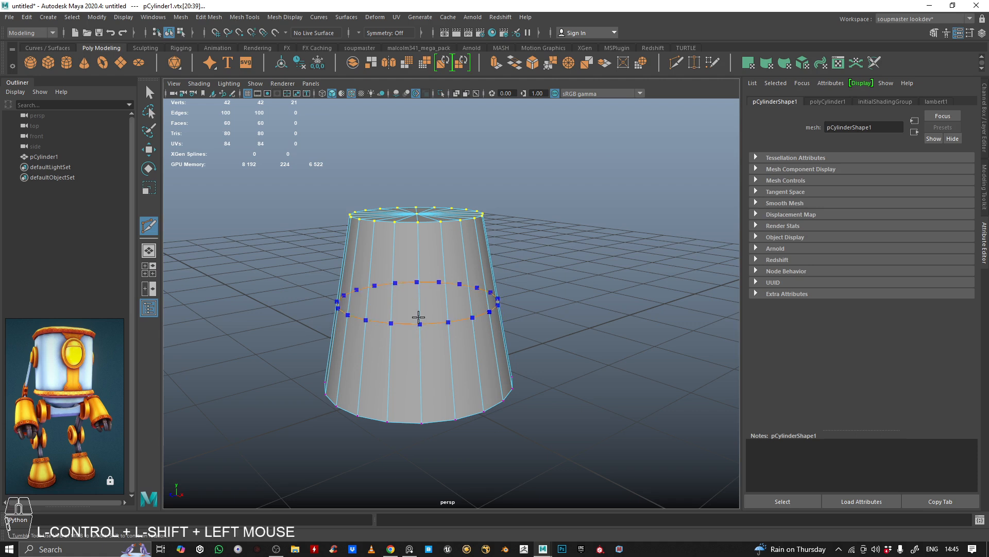
{"action": "left_click", "coordinate": [418, 317], "text": "ctrl+shift"}
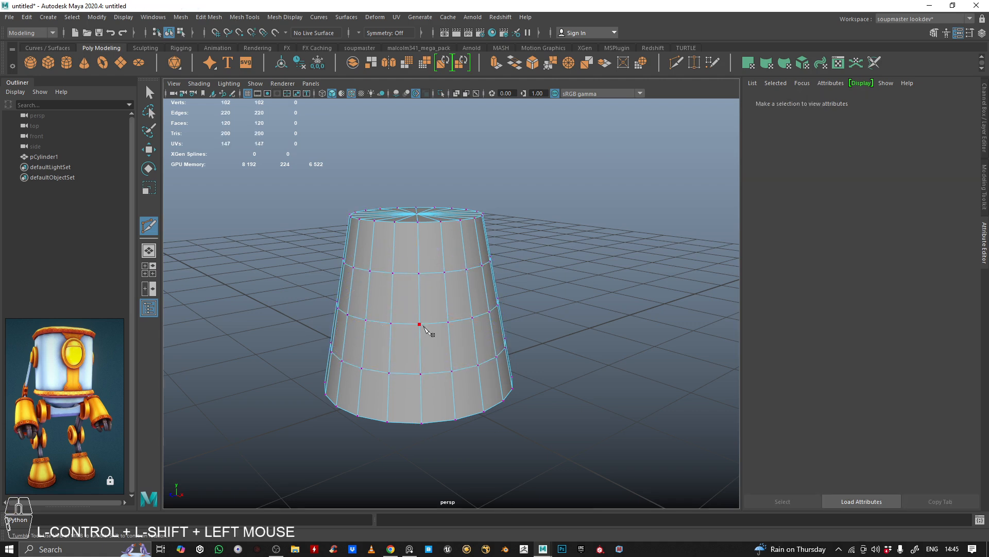
{"action": "left_click", "coordinate": [491, 322]}
{"action": "right_click_drag", "start_coordinate": [491, 322], "coordinate": [512, 305], "text": "alt"}
{"action": "left_click_drag", "start_coordinate": [512, 305], "coordinate": [418, 305], "text": "alt"}
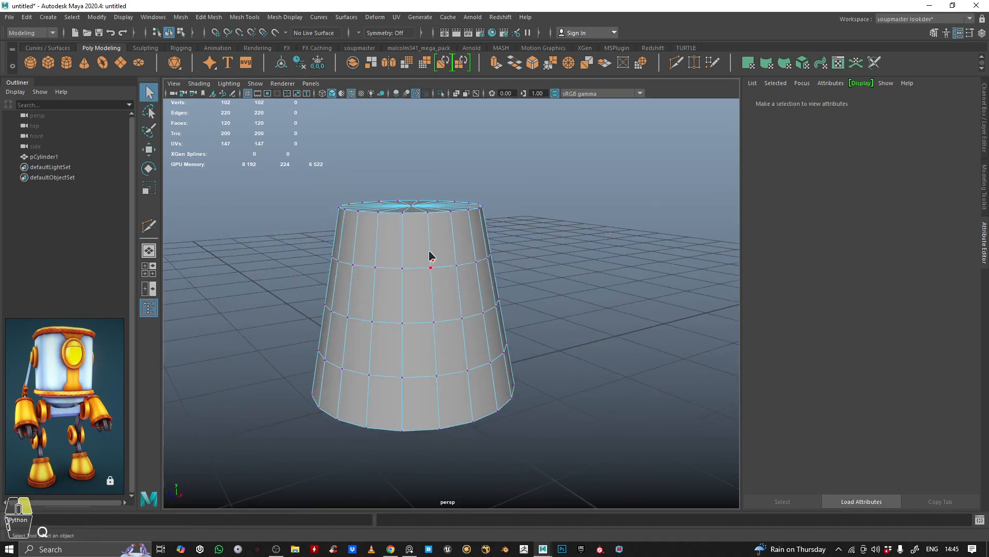
Scale the uppermost inserted edge loop outward to round the shoulder of the tapered body.
{"action": "double_click", "coordinate": [421, 264]}
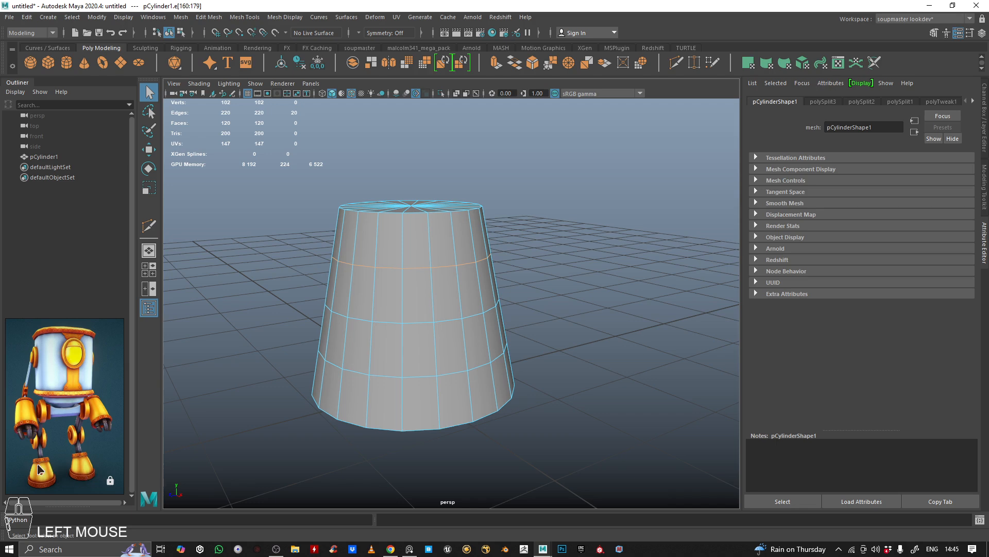
{"action": "key", "text": "r"}
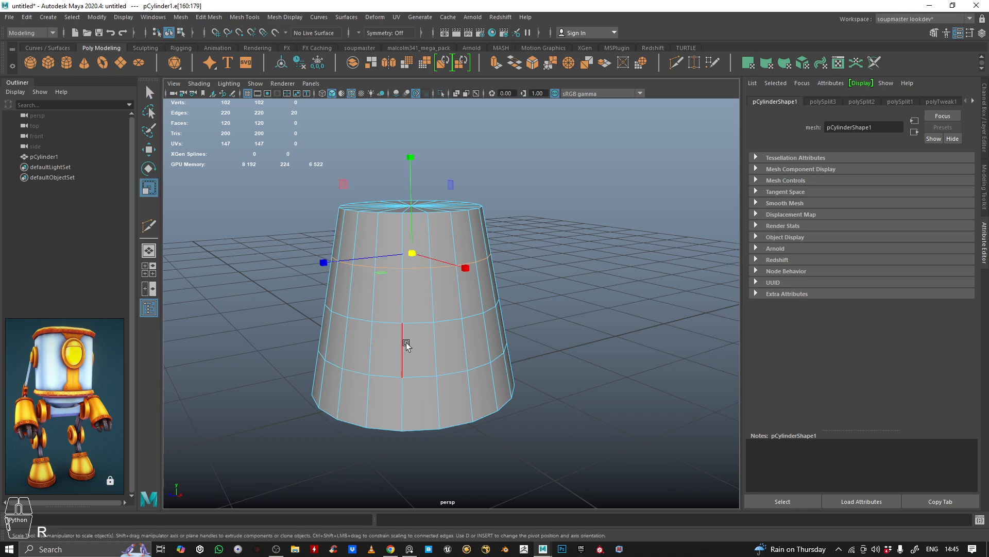
{"action": "right_click_drag", "start_coordinate": [407, 342], "coordinate": [426, 341], "text": "alt"}
{"action": "left_click_drag", "start_coordinate": [403, 261], "coordinate": [421, 257]}
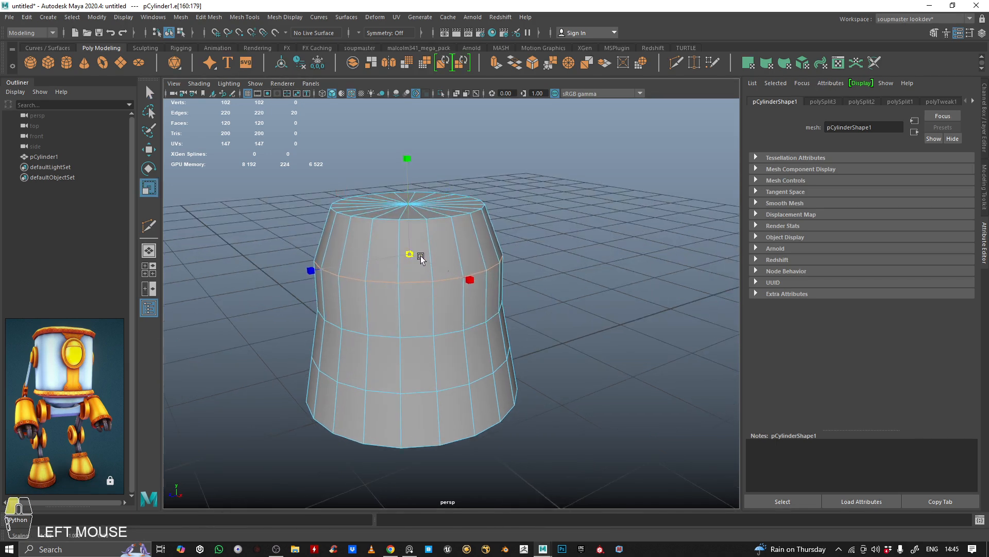
Scale the middle and lower edge loops outward to give the foot a smoothly bulging profile.
{"action": "double_click", "coordinate": [421, 348]}
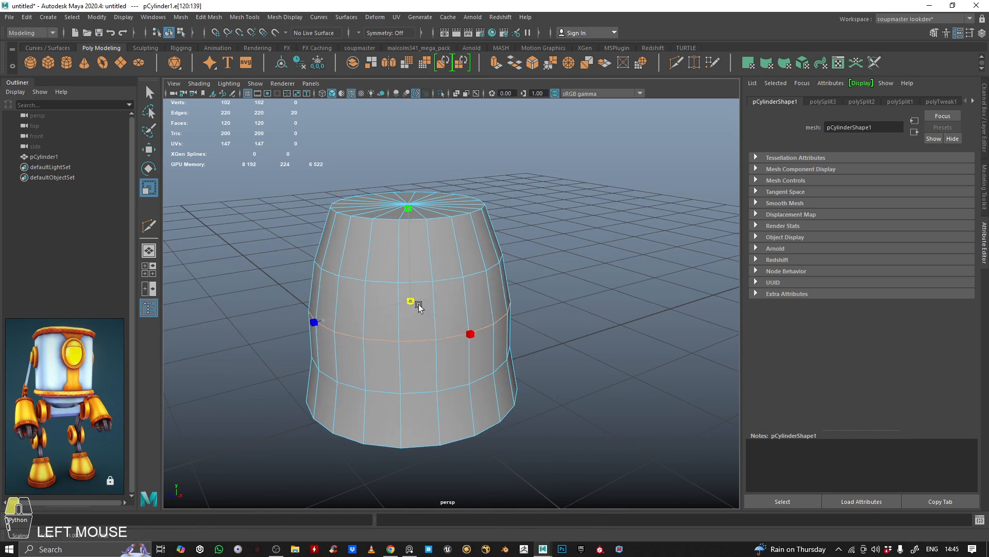
{"action": "double_click", "coordinate": [424, 393]}
{"action": "left_click_drag", "start_coordinate": [442, 380], "coordinate": [429, 346], "text": "alt"}
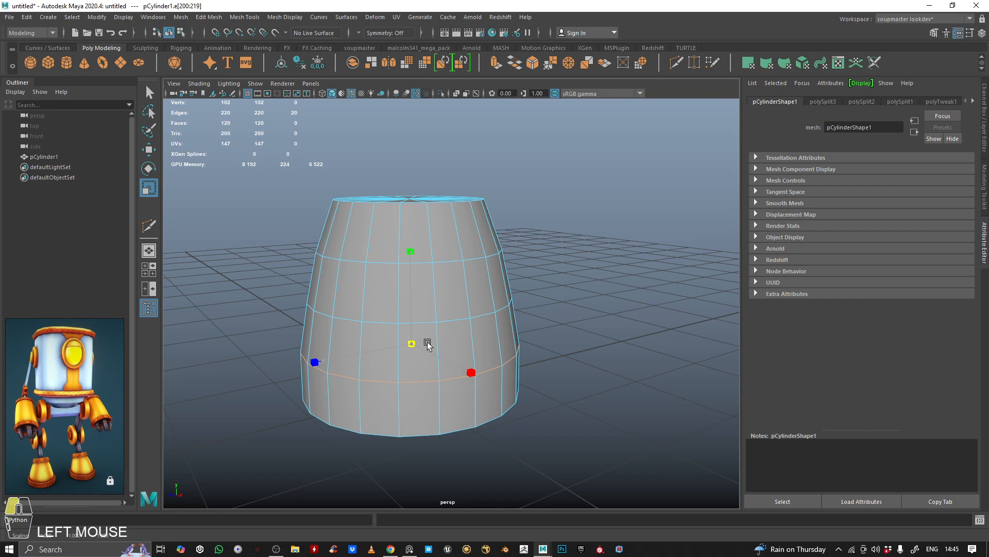
{"action": "right_click_drag", "start_coordinate": [427, 344], "coordinate": [449, 325], "text": "alt"}
{"action": "left_click_drag", "start_coordinate": [449, 325], "coordinate": [446, 302], "text": "alt"}
Return the tapered body to object mode and create a second polygon cylinder at the origin.
{"action": "right_click_drag", "start_coordinate": [446, 303], "coordinate": [512, 168]}
{"action": "left_click_drag", "start_coordinate": [512, 168], "coordinate": [422, 212], "text": "alt"}
{"action": "key", "text": "w"}
{"action": "right_click_drag", "start_coordinate": [422, 211], "coordinate": [159, 169], "text": "alt"}
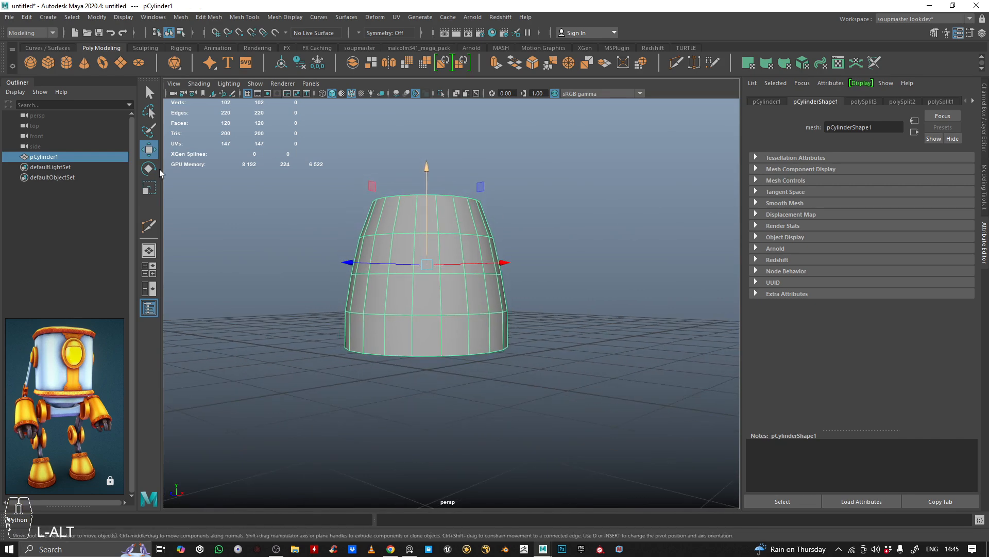
{"action": "left_click", "coordinate": [413, 295]}
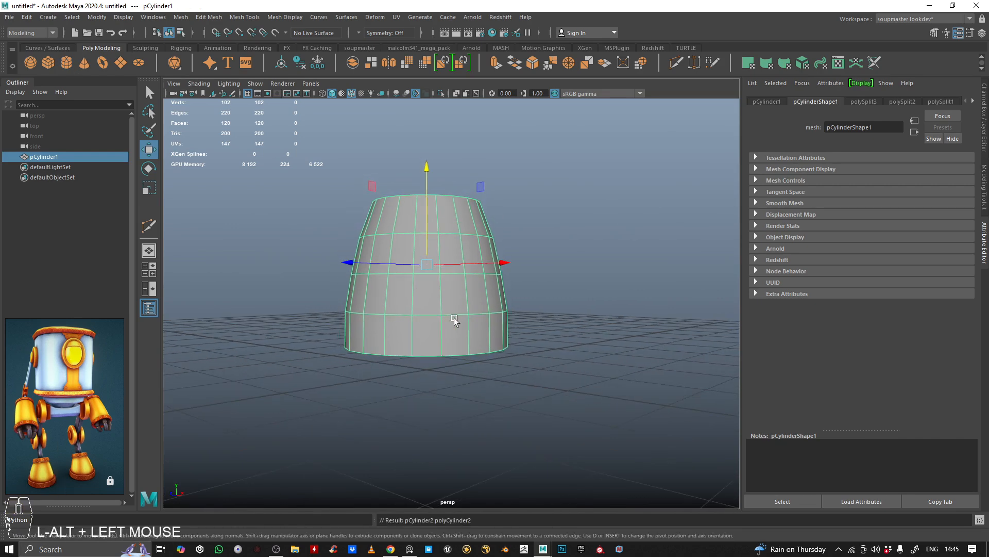
{"action": "left_click_drag", "start_coordinate": [506, 286], "coordinate": [571, 193], "text": "alt"}
Flatten and widen the new cylinder, placing it as a rim around the base of the foot.
{"action": "key", "text": "r"}
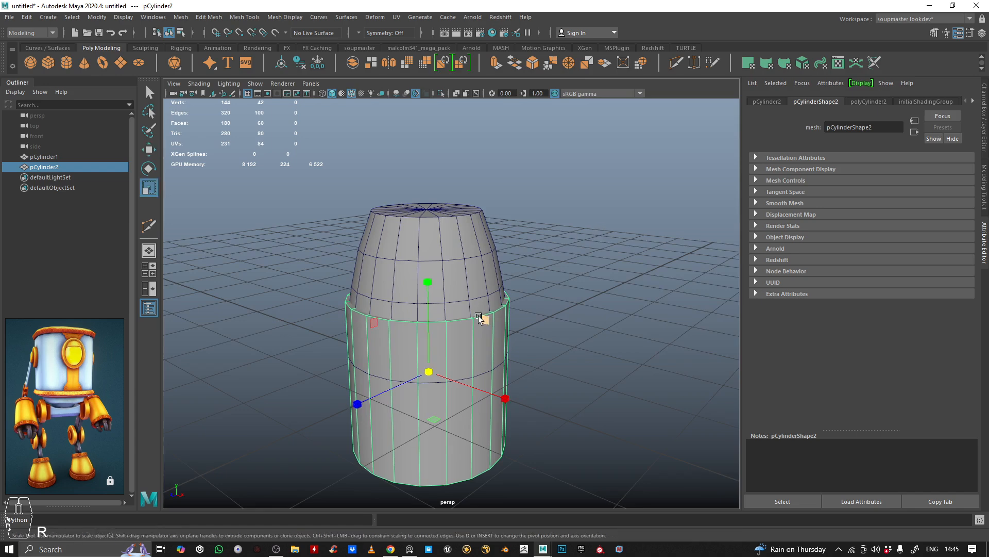
{"action": "left_click_drag", "start_coordinate": [478, 315], "coordinate": [120, 444], "text": "alt"}
{"action": "key", "text": "w"}
{"action": "key", "text": "r"}
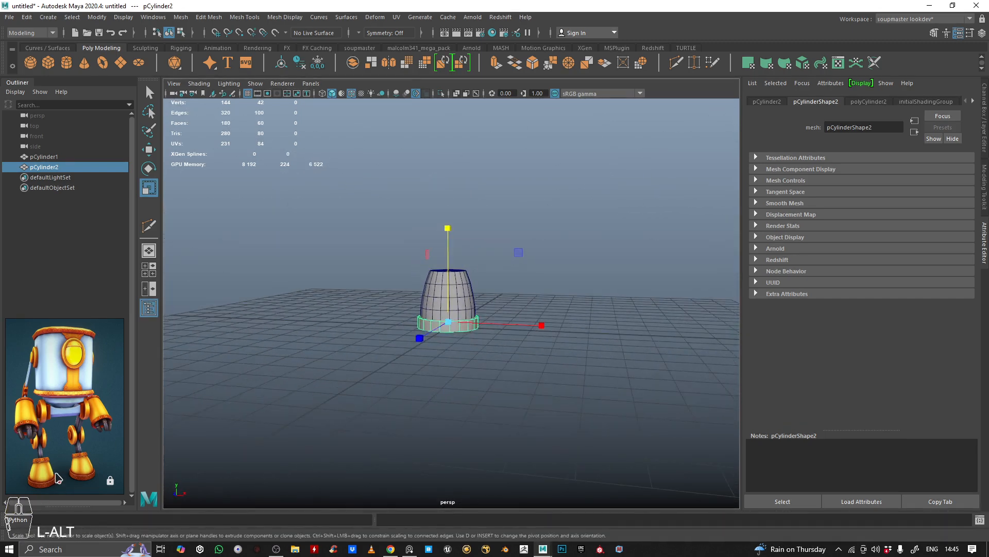
Duplicate the base rim, raise the copy to the top of the foot, and scale it down into a collar.
{"action": "key", "text": "ctrl+d"}
{"action": "scroll", "coordinate": [497, 294], "scroll_direction": "up", "scroll_amount": 5}
{"action": "left_click_drag", "start_coordinate": [445, 246], "coordinate": [446, 155]}
{"action": "key", "text": "r"}
{"action": "left_click_drag", "start_coordinate": [504, 172], "coordinate": [530, 221], "text": "alt"}
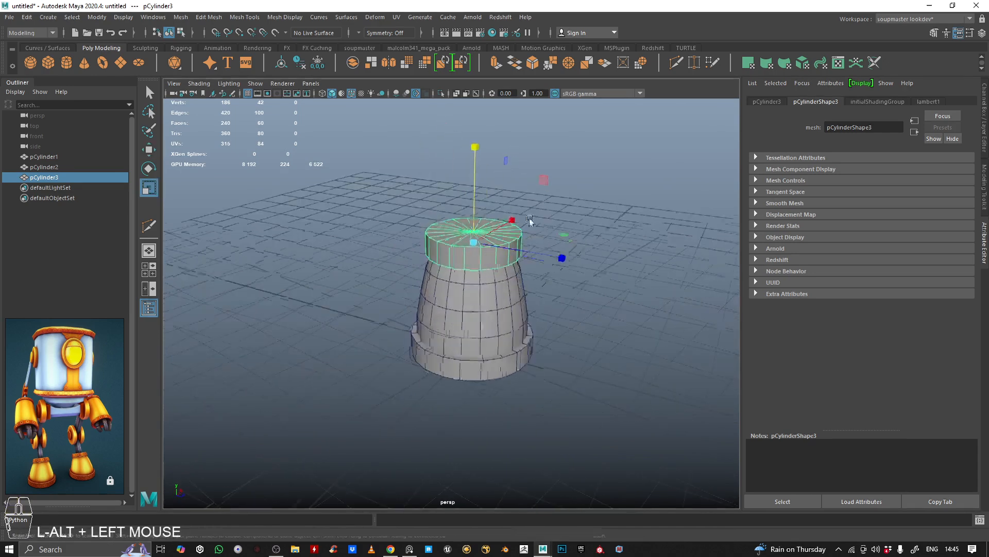
{"action": "middle_click_drag", "start_coordinate": [530, 221], "coordinate": [533, 248], "text": "alt"}
{"action": "right_click_drag", "start_coordinate": [533, 248], "coordinate": [542, 278], "text": "alt"}
{"action": "left_click", "coordinate": [466, 206]}
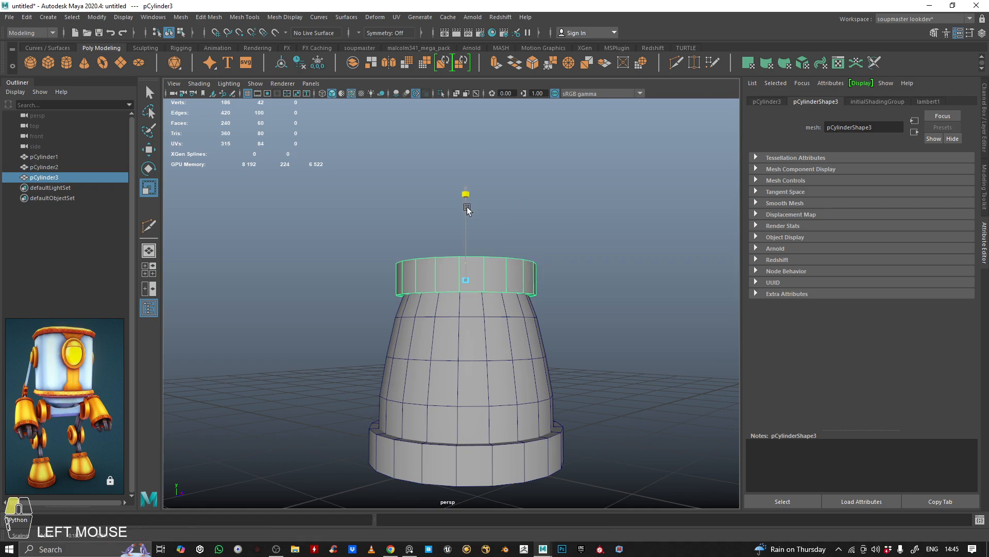
{"action": "left_click_drag", "start_coordinate": [466, 206], "coordinate": [428, 232], "text": "alt"}
{"action": "right_click_drag", "start_coordinate": [428, 232], "coordinate": [453, 299], "text": "alt"}
{"action": "mouse_move", "coordinate": [454, 299]}
{"action": "left_mouse_down", "text": "alt"}
{"action": "mouse_move", "coordinate": [486, 287]}
{"action": "mouse_move", "coordinate": [454, 281]}
{"action": "left_mouse_up", "text": "alt"}
{"action": "right_click_drag", "start_coordinate": [453, 280], "coordinate": [502, 330], "text": "alt"}
{"action": "left_click_drag", "start_coordinate": [503, 329], "coordinate": [444, 322], "text": "alt"}
{"action": "right_click_drag", "start_coordinate": [444, 322], "coordinate": [536, 322], "text": "alt"}
{"action": "mouse_move", "coordinate": [536, 322]}
{"action": "left_mouse_down", "text": "alt"}
{"action": "mouse_move", "coordinate": [449, 289]}
{"action": "mouse_move", "coordinate": [508, 298]}
{"action": "mouse_move", "coordinate": [530, 327]}
{"action": "mouse_move", "coordinate": [521, 314]}
{"action": "left_mouse_up", "text": "alt"}
Examine the robot's ankle and lower leg close up in the reference image.
{"action": "scroll", "coordinate": [49, 458], "scroll_direction": "up", "scroll_amount": 3}
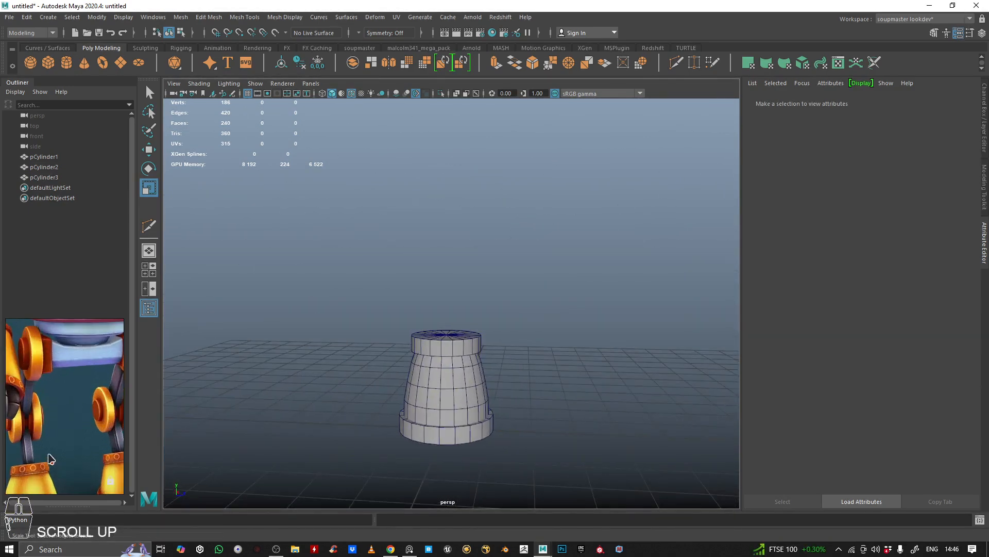
{"action": "left_click_drag", "start_coordinate": [46, 450], "coordinate": [71, 403]}
{"action": "scroll", "coordinate": [97, 424], "scroll_direction": "down", "scroll_amount": 2}
{"action": "scroll", "coordinate": [71, 393], "scroll_direction": "up", "scroll_amount": 1}
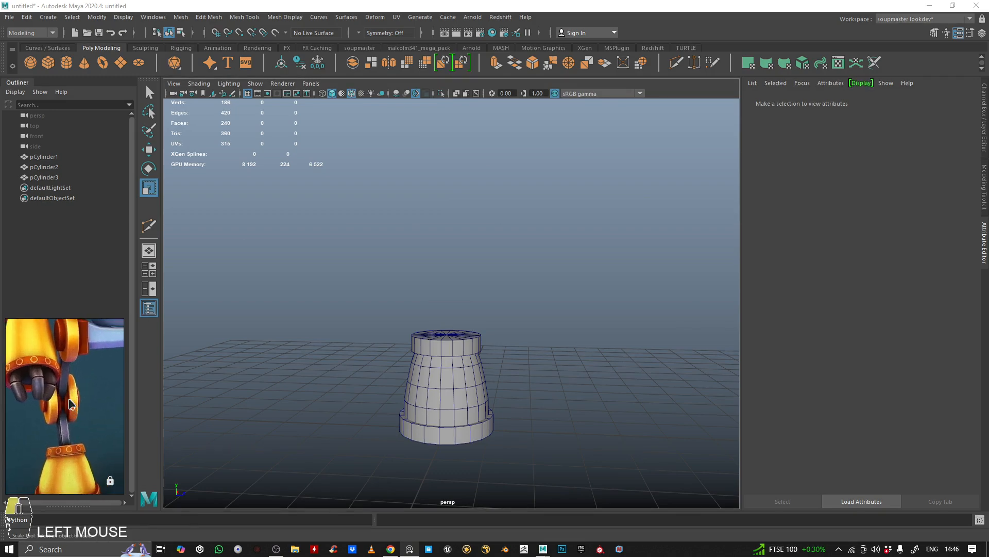
{"action": "left_click_drag", "start_coordinate": [465, 330], "coordinate": [463, 322], "text": "alt"}
{"action": "right_click_drag", "start_coordinate": [464, 322], "coordinate": [527, 229], "text": "alt"}
{"action": "left_click", "coordinate": [456, 341]}
{"action": "left_click", "coordinate": [528, 230]}
{"action": "left_click_drag", "start_coordinate": [526, 232], "coordinate": [510, 260], "text": "alt"}
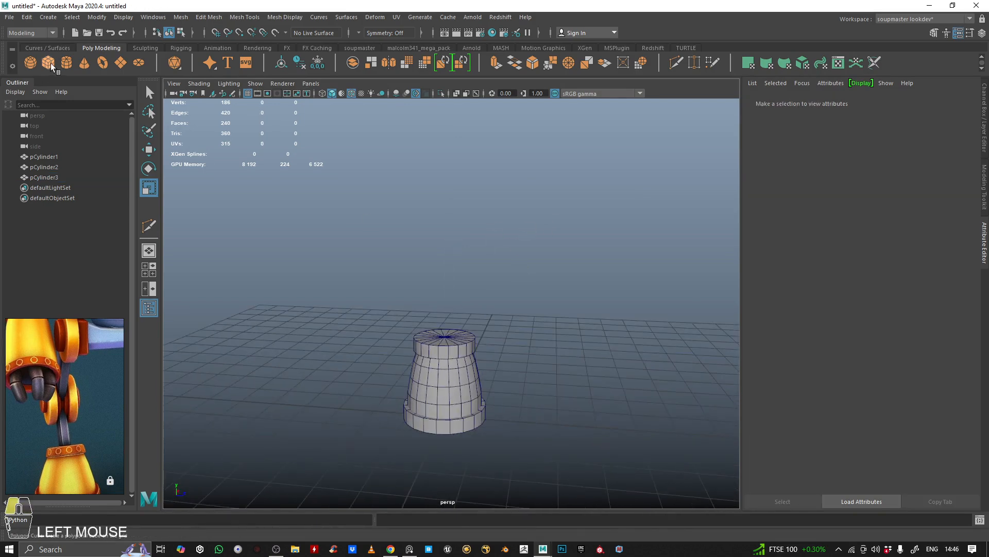
Create a polygon cube and raise it onto the top of the foot's collar.
{"action": "left_click", "coordinate": [51, 63]}
{"action": "right_click_drag", "start_coordinate": [441, 369], "coordinate": [437, 367], "text": "alt"}
{"action": "key", "text": "w"}
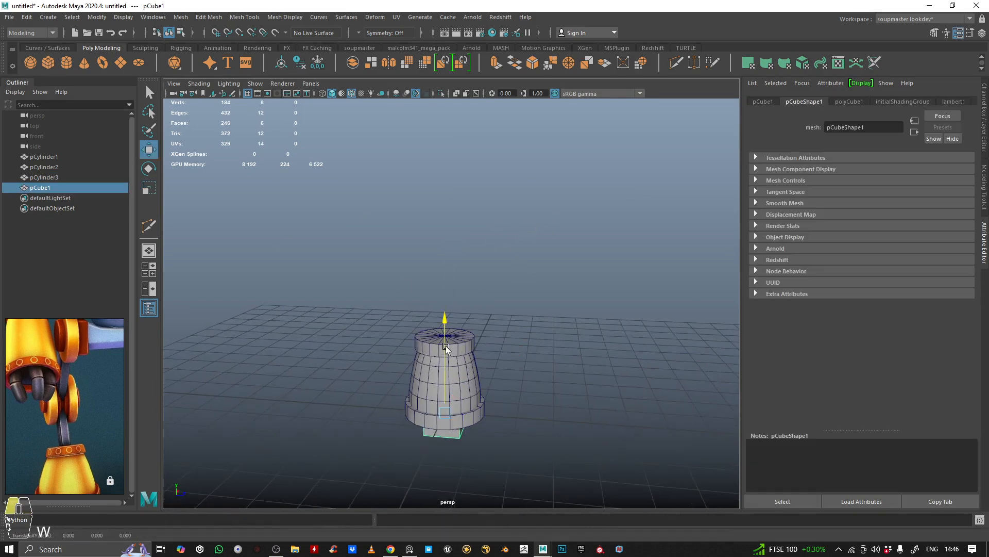
{"action": "left_click_drag", "start_coordinate": [446, 348], "coordinate": [427, 288]}
{"action": "key", "text": "r"}
{"action": "scroll", "coordinate": [425, 290], "scroll_direction": "up", "scroll_amount": 5}
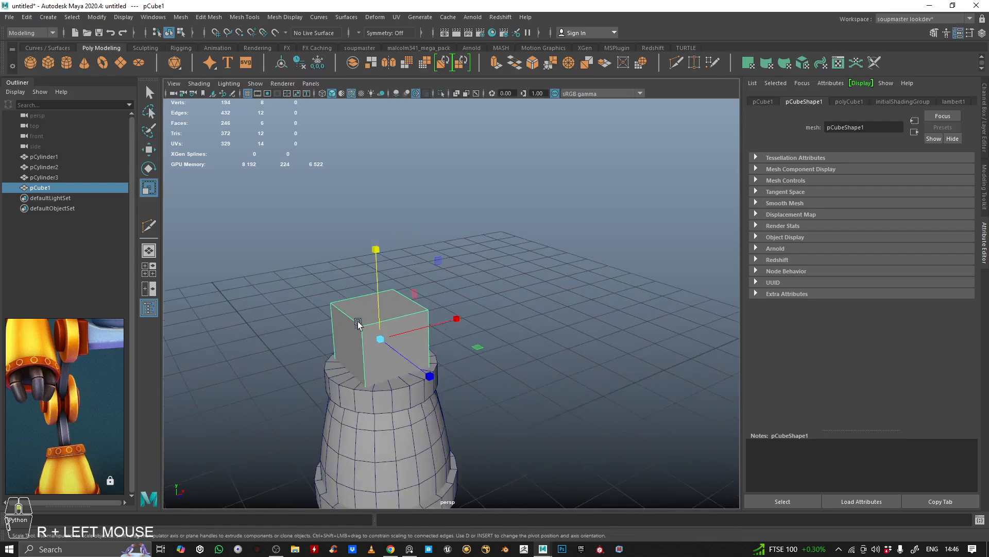
Scale the cube narrower and stretch its height to form a tall, thin lower-leg strut.
{"action": "left_click_drag", "start_coordinate": [454, 319], "coordinate": [590, 362]}
{"action": "left_click", "coordinate": [515, 334]}
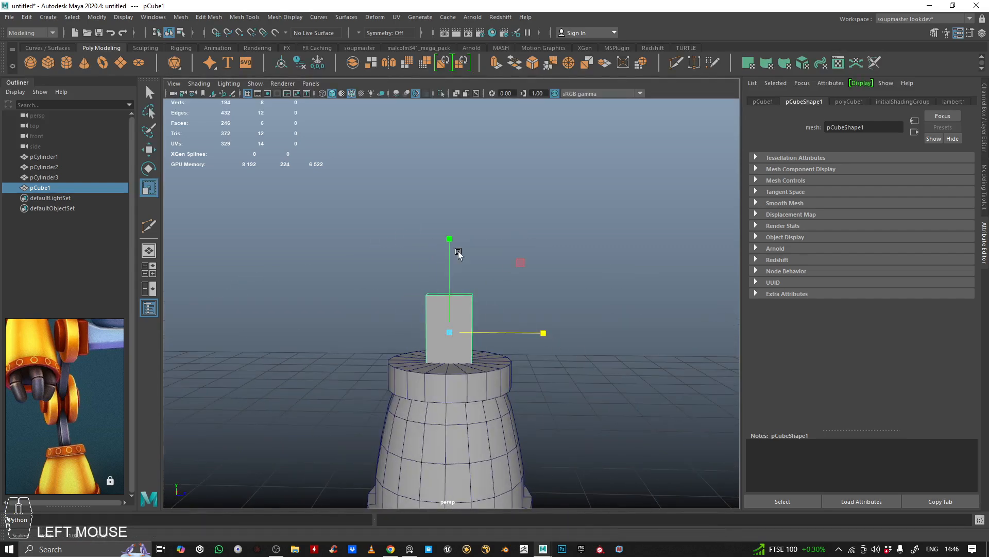
{"action": "left_click_drag", "start_coordinate": [462, 212], "coordinate": [505, 56]}
{"action": "right_click_drag", "start_coordinate": [559, 317], "coordinate": [505, 330], "text": "alt"}
{"action": "left_click_drag", "start_coordinate": [506, 330], "coordinate": [521, 331], "text": "alt"}
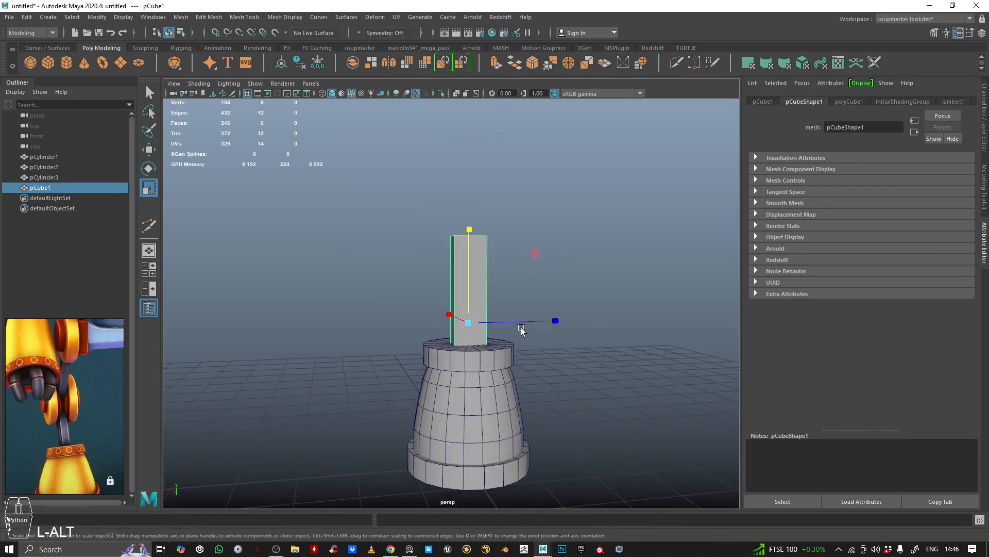
Tilt the strut to one side and reposition it so its lower end meets the collar.
{"action": "key", "text": "e"}
{"action": "left_click_drag", "start_coordinate": [448, 245], "coordinate": [403, 266]}
{"action": "key", "text": "w"}
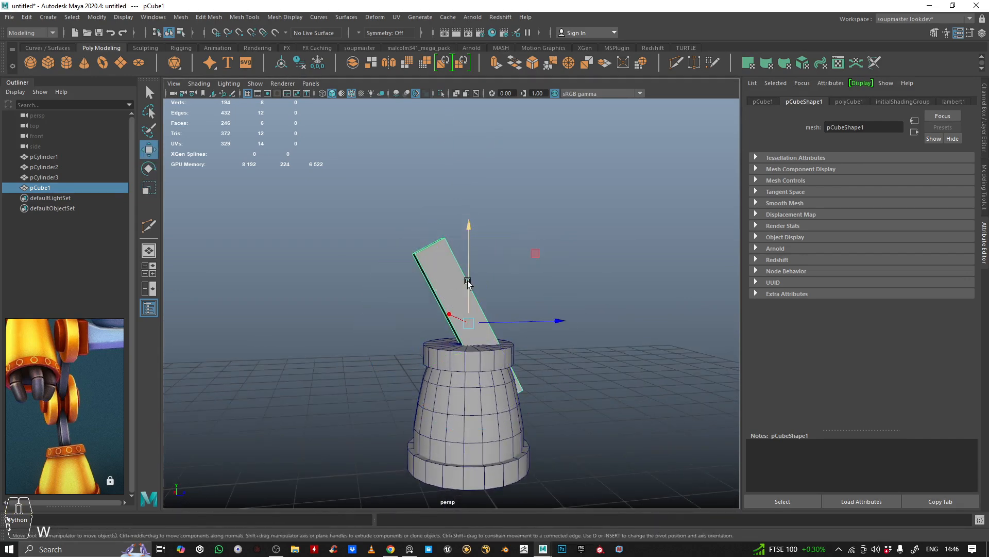
{"action": "left_click_drag", "start_coordinate": [490, 253], "coordinate": [500, 210], "text": "alt"}
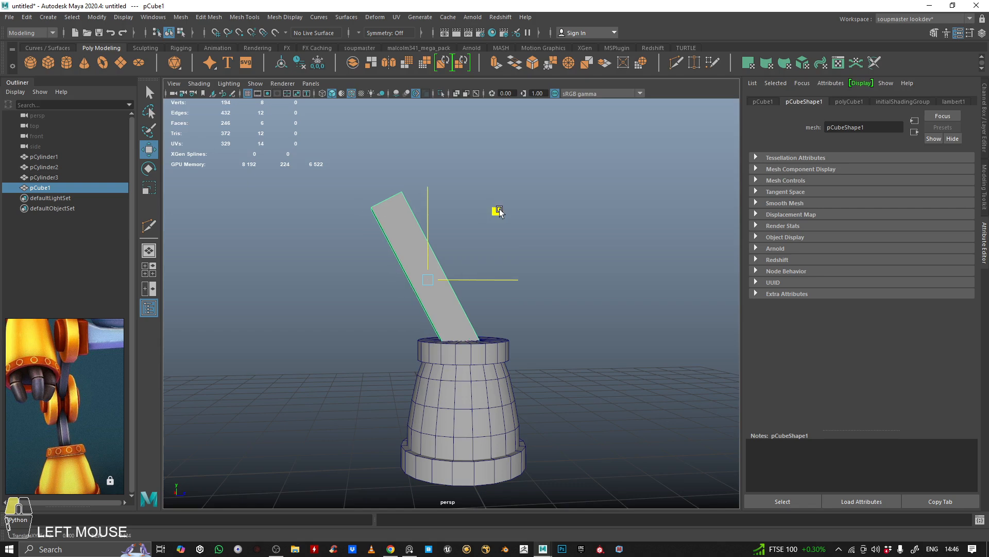
{"action": "right_click_drag", "start_coordinate": [499, 209], "coordinate": [500, 214], "text": "alt"}
{"action": "left_click_drag", "start_coordinate": [500, 214], "coordinate": [351, 306], "text": "alt"}
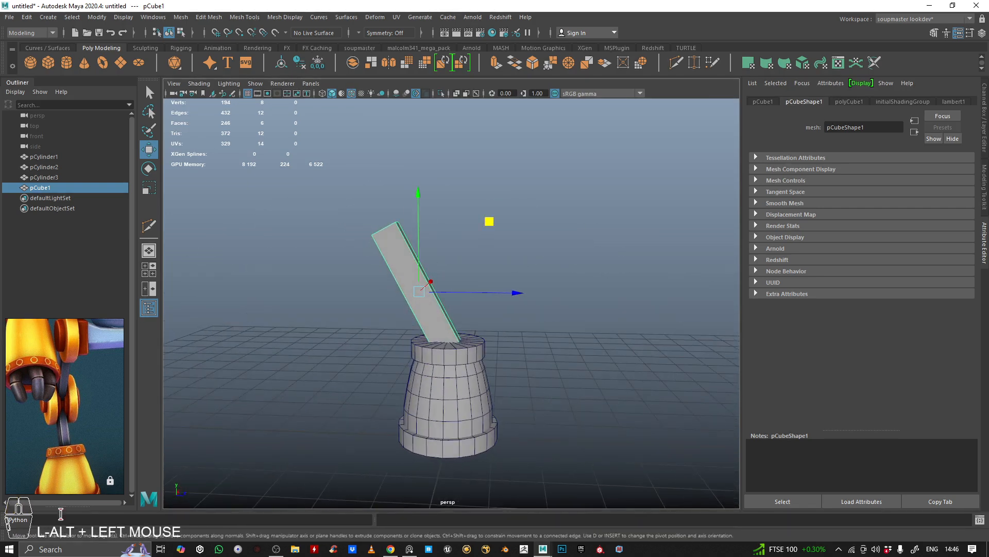
{"action": "right_click_drag", "start_coordinate": [351, 306], "coordinate": [401, 320], "text": "alt"}
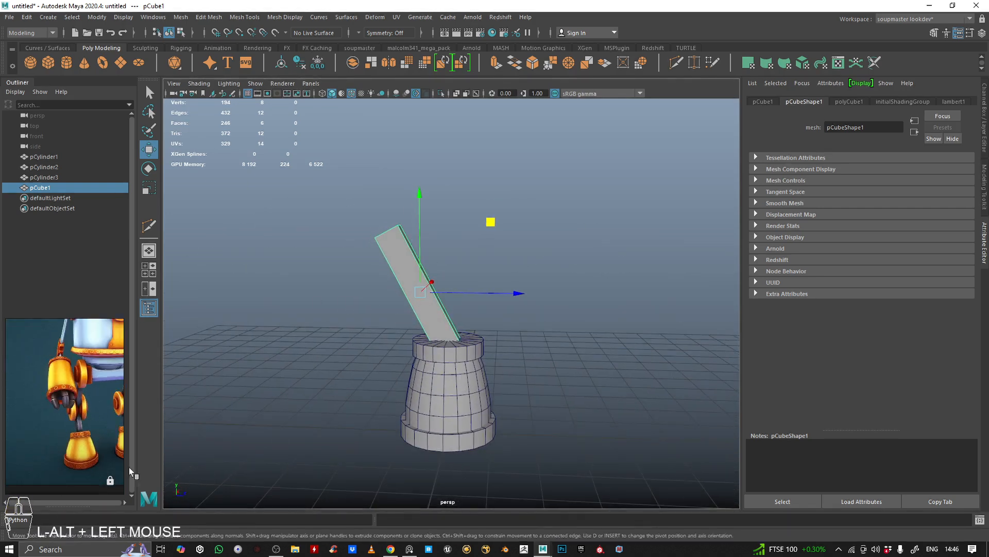
Shorten the tilted strut by scaling it along its length.
{"action": "left_click_drag", "start_coordinate": [517, 273], "coordinate": [441, 282], "text": "alt"}
{"action": "key", "text": "r"}
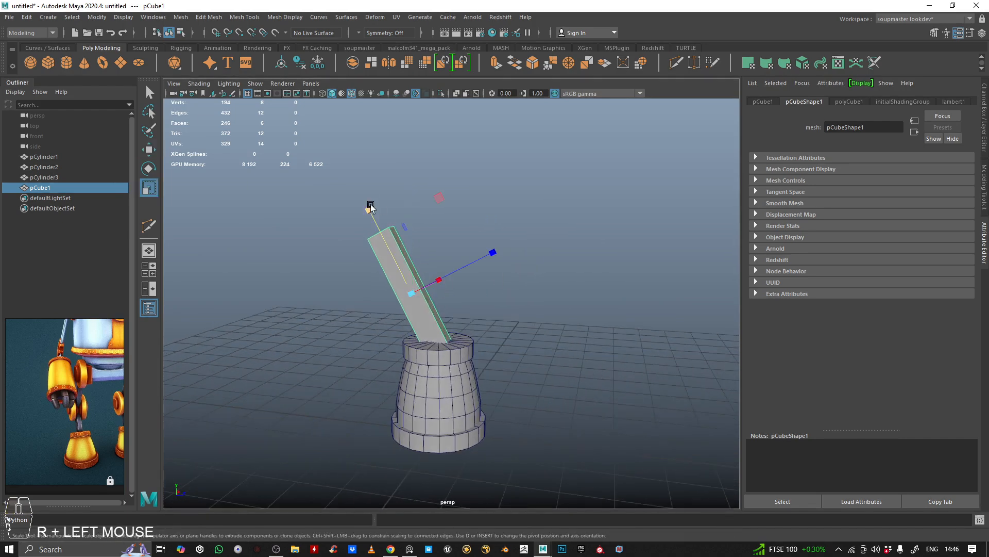
{"action": "left_click_drag", "start_coordinate": [370, 207], "coordinate": [380, 234]}
{"action": "key", "text": "w"}
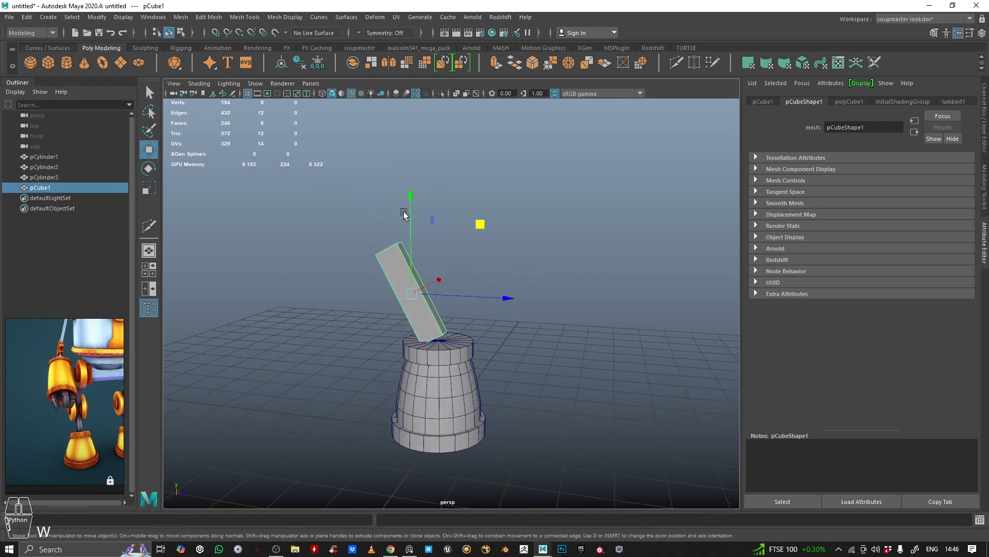
Slide the tilted strut along its own axis down into the foot's collar and deselect it.
{"action": "right_click", "coordinate": [453, 181], "text": "ctrl+shift"}
{"action": "right_click_drag", "start_coordinate": [330, 144], "coordinate": [333, 147], "text": "ctrl+shift"}
{"action": "left_click_drag", "start_coordinate": [374, 216], "coordinate": [438, 244]}
{"action": "left_click", "coordinate": [560, 214]}
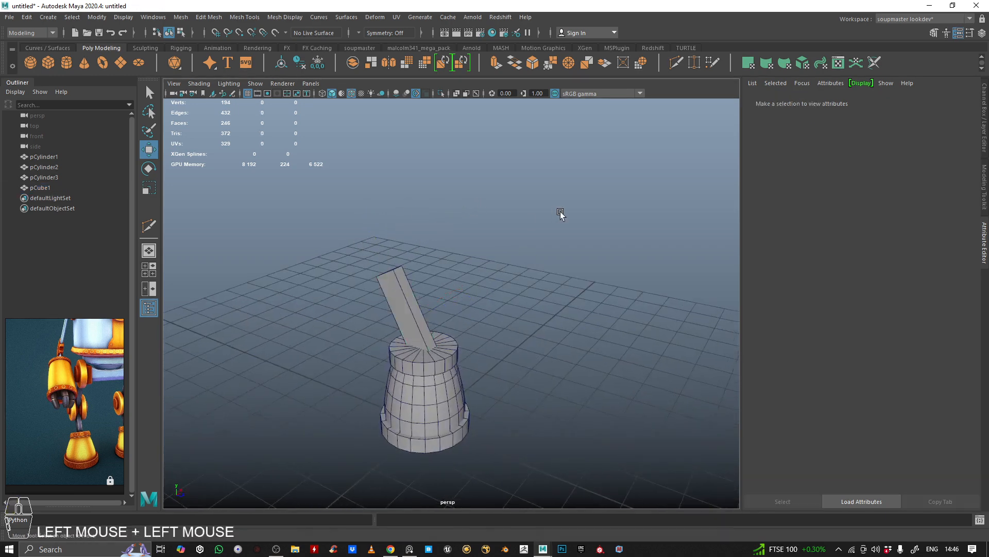
{"action": "left_click_drag", "start_coordinate": [561, 213], "coordinate": [416, 254], "text": "alt"}
{"action": "right_click_drag", "start_coordinate": [415, 253], "coordinate": [153, 163], "text": "alt"}
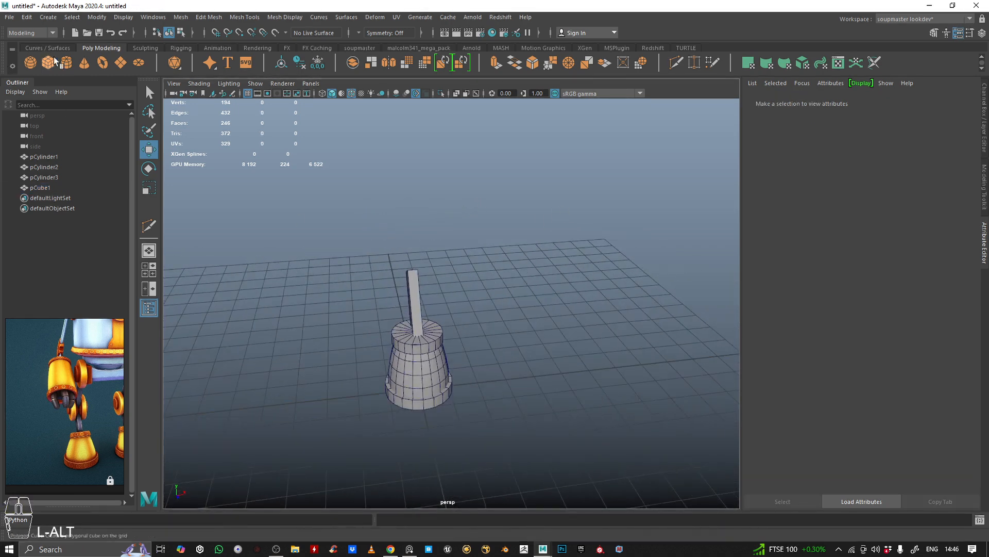
Create a polygon cylinder, rotate it 90 degrees onto its side, and raise it above the strut.
{"action": "left_click", "coordinate": [67, 63]}
{"action": "scroll", "coordinate": [456, 389], "scroll_direction": "up", "scroll_amount": 3}
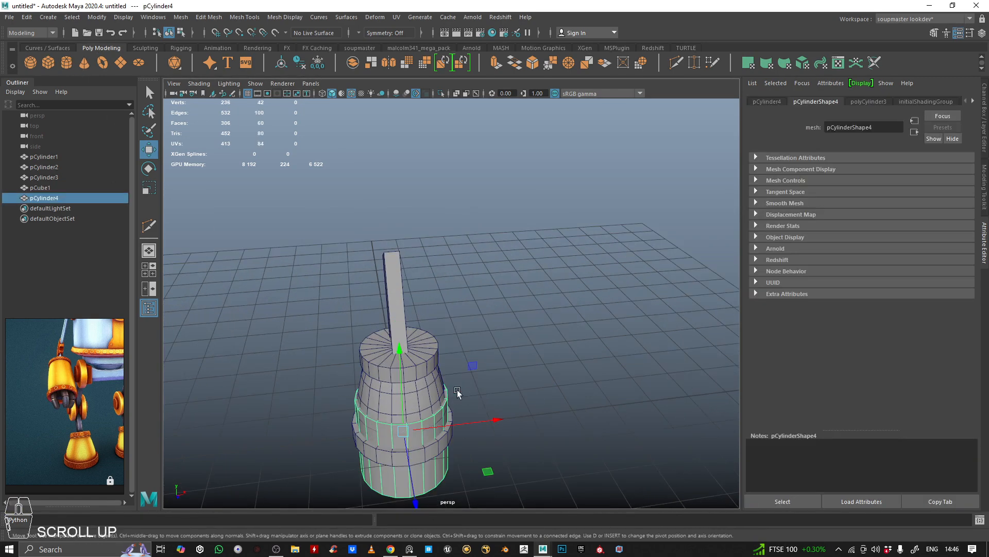
{"action": "key", "text": "e"}
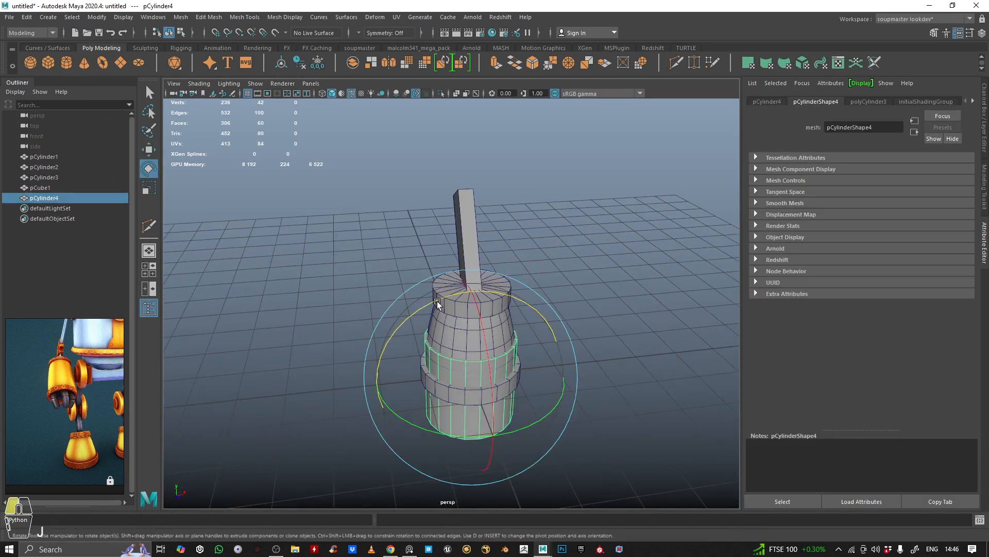
{"action": "left_click_drag", "start_coordinate": [437, 301], "coordinate": [389, 351]}
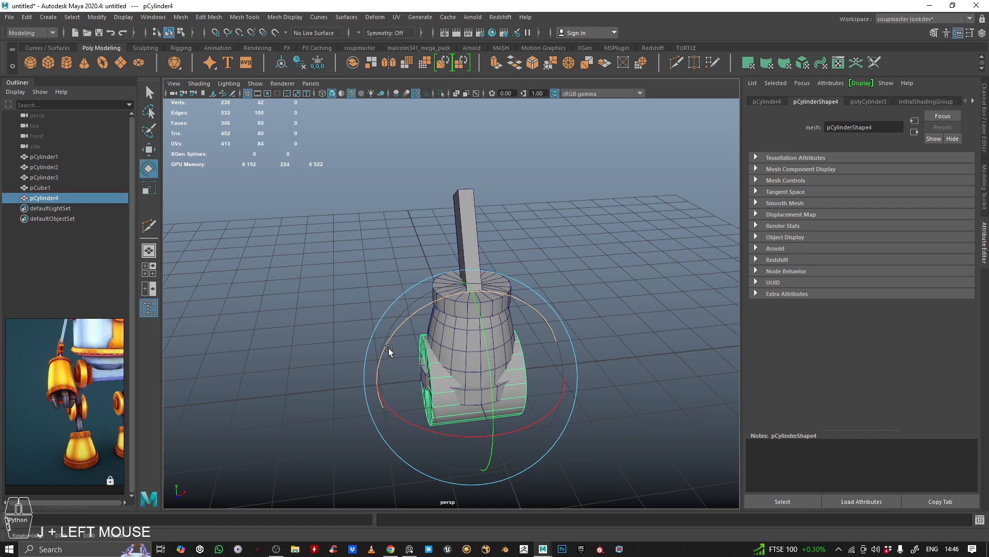
{"action": "key", "text": "w"}
{"action": "left_click_drag", "start_coordinate": [468, 316], "coordinate": [484, 105]}
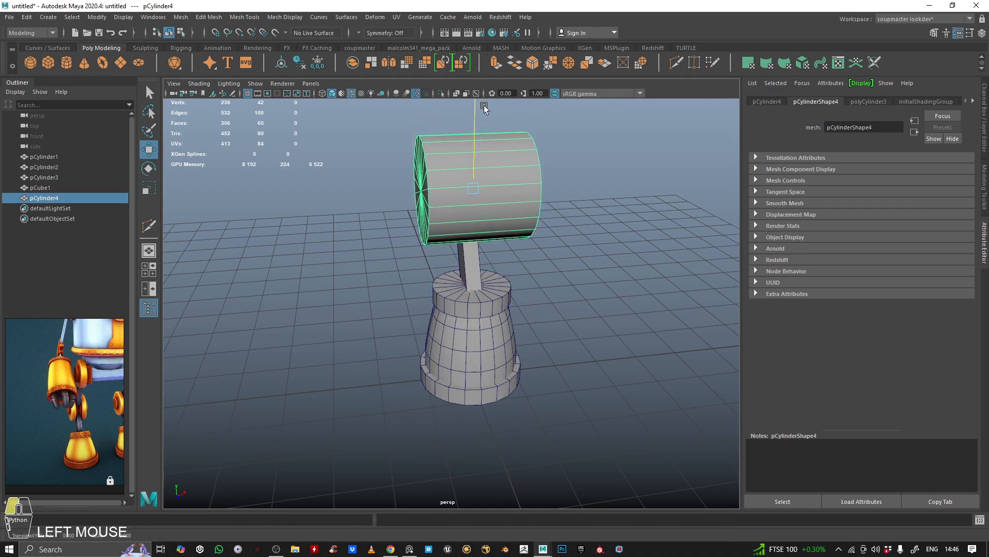
Flatten the cylinder into a disc and position it over the upper end of the tilted strut.
{"action": "key", "text": "r"}
{"action": "left_click_drag", "start_coordinate": [406, 194], "coordinate": [569, 192]}
{"action": "middle_click_drag", "start_coordinate": [569, 191], "coordinate": [618, 249], "text": "alt"}
{"action": "key", "text": "w"}
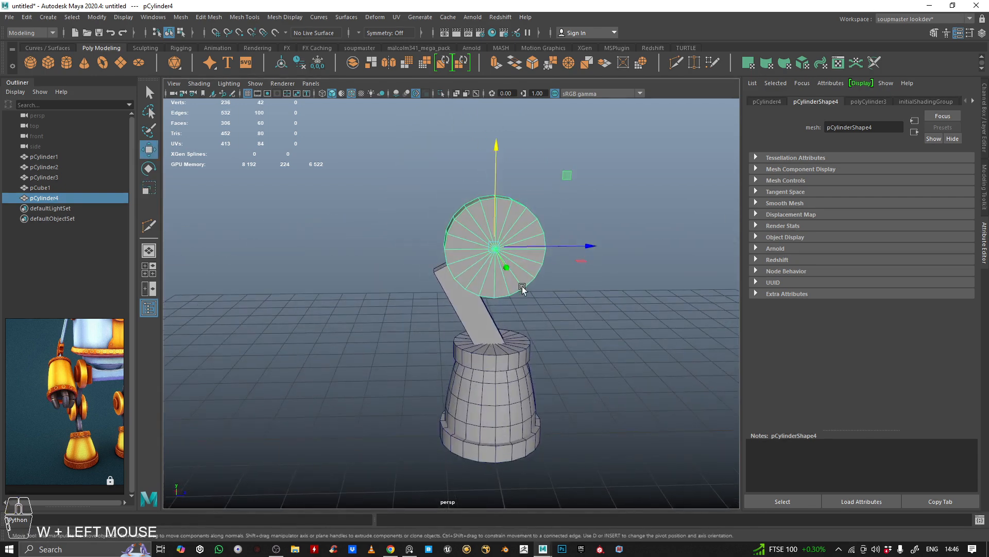
{"action": "left_click_drag", "start_coordinate": [522, 286], "coordinate": [524, 265], "text": "alt"}
{"action": "left_click_drag", "start_coordinate": [568, 175], "coordinate": [522, 183]}
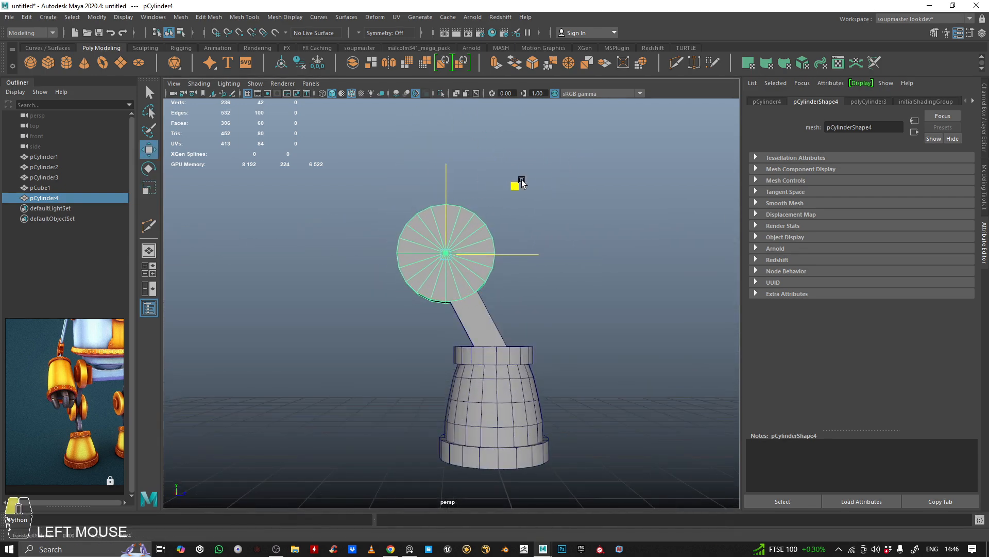
Scale the disc thinner along its axis and adjust its diameter for the ankle joint.
{"action": "right_click_drag", "start_coordinate": [511, 192], "coordinate": [495, 207], "text": "alt"}
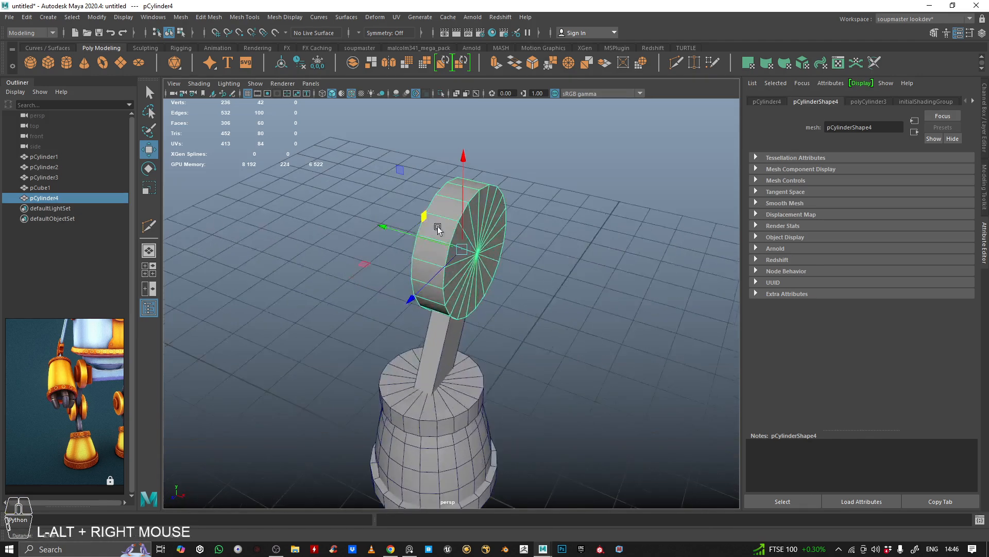
{"action": "left_click_drag", "start_coordinate": [494, 206], "coordinate": [485, 222], "text": "alt"}
{"action": "key", "text": "r"}
{"action": "left_click_drag", "start_coordinate": [364, 246], "coordinate": [442, 258]}
{"action": "key", "text": "w"}
{"action": "key", "text": "r"}
{"action": "mouse_move", "coordinate": [385, 242]}
{"action": "left_mouse_down", "text": "ctrl"}
{"action": "mouse_move", "coordinate": [366, 239]}
{"action": "mouse_move", "coordinate": [400, 246]}
{"action": "left_mouse_up", "text": "ctrl"}
Move the disc along its axis until its inner flat face sits against the strut's side.
{"action": "right_click_drag", "start_coordinate": [400, 246], "coordinate": [453, 247], "text": "alt"}
{"action": "middle_click_drag", "start_coordinate": [454, 247], "coordinate": [473, 301], "text": "alt"}
{"action": "left_click_drag", "start_coordinate": [473, 301], "coordinate": [448, 285], "text": "alt"}
{"action": "key", "text": "w"}
{"action": "left_click_drag", "start_coordinate": [409, 259], "coordinate": [405, 263]}
{"action": "right_click_drag", "start_coordinate": [408, 262], "coordinate": [422, 268], "text": "alt"}
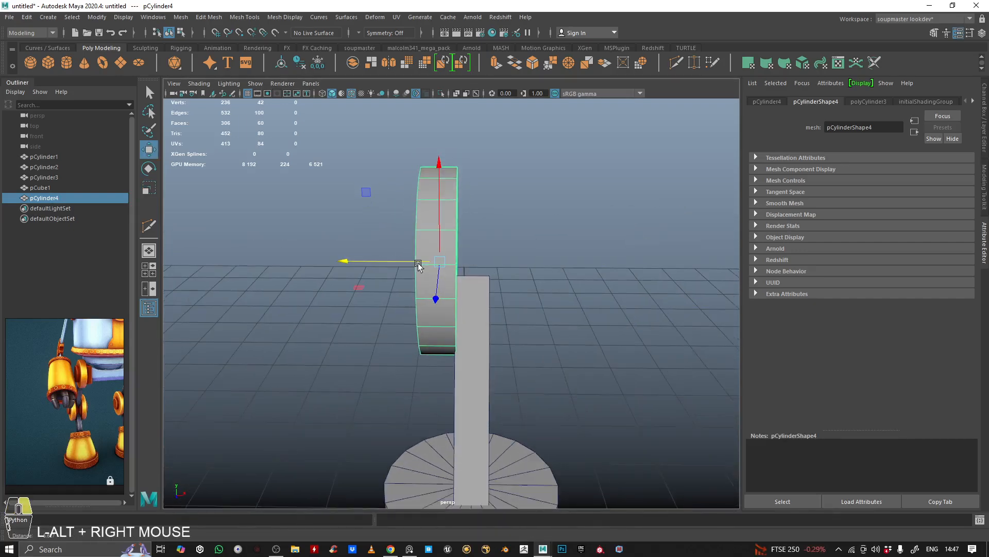
Extrude the disc's outer cap faces and scale them inward to form a smaller concentric circle.
{"action": "left_click_drag", "start_coordinate": [422, 268], "coordinate": [394, 263], "text": "alt"}
{"action": "right_click_drag", "start_coordinate": [393, 263], "coordinate": [471, 271], "text": "alt"}
{"action": "middle_click_drag", "start_coordinate": [464, 273], "coordinate": [439, 320], "text": "alt"}
{"action": "left_click_drag", "start_coordinate": [439, 320], "coordinate": [475, 295], "text": "alt"}
{"action": "right_click_drag", "start_coordinate": [475, 295], "coordinate": [524, 281], "text": "alt"}
{"action": "left_click_drag", "start_coordinate": [479, 255], "coordinate": [490, 282], "text": "alt"}
{"action": "right_click", "coordinate": [476, 235]}
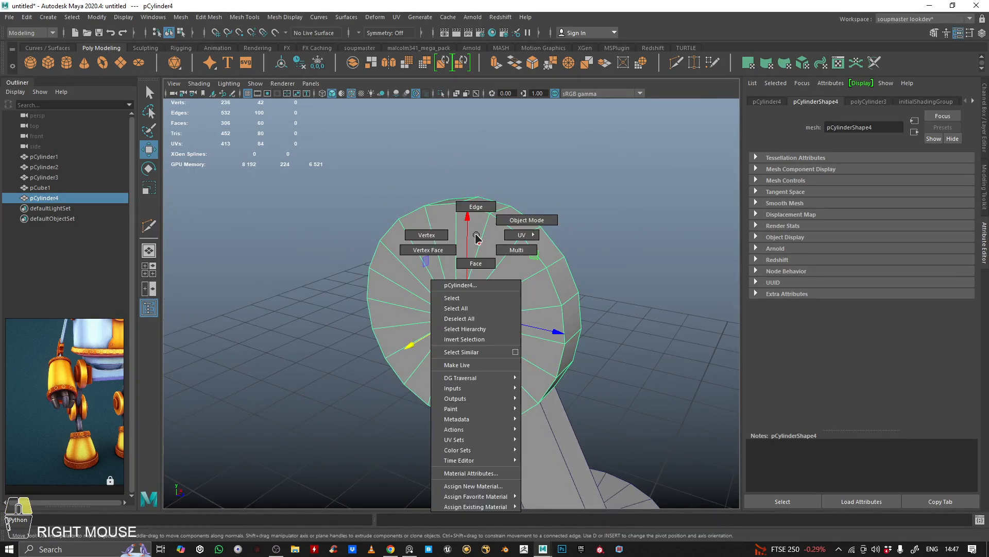
{"action": "right_click", "coordinate": [476, 263]}
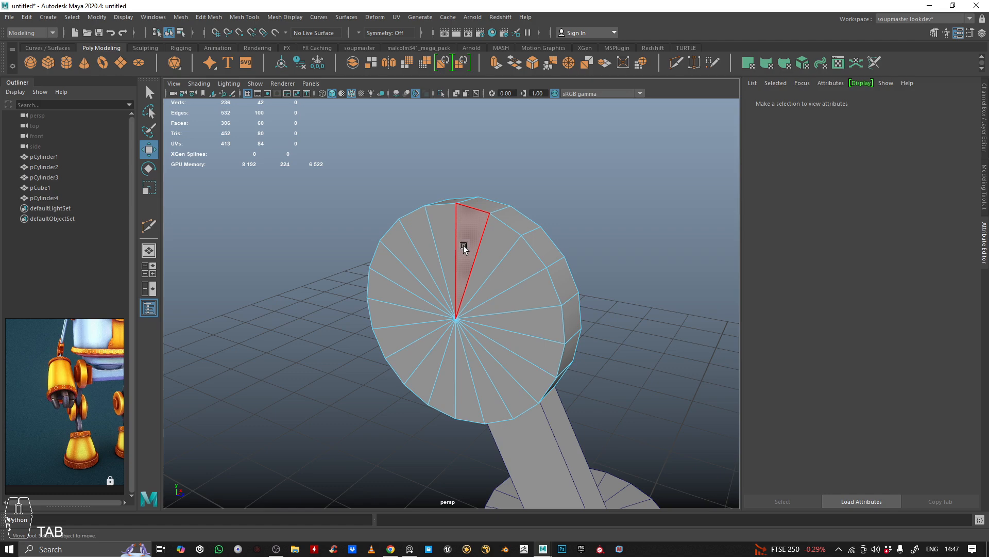
{"action": "mouse_move", "coordinate": [463, 247]}
{"action": "left_mouse_down"}
{"action": "mouse_move", "coordinate": [484, 266]}
{"action": "mouse_move", "coordinate": [449, 265]}
{"action": "left_mouse_up"}
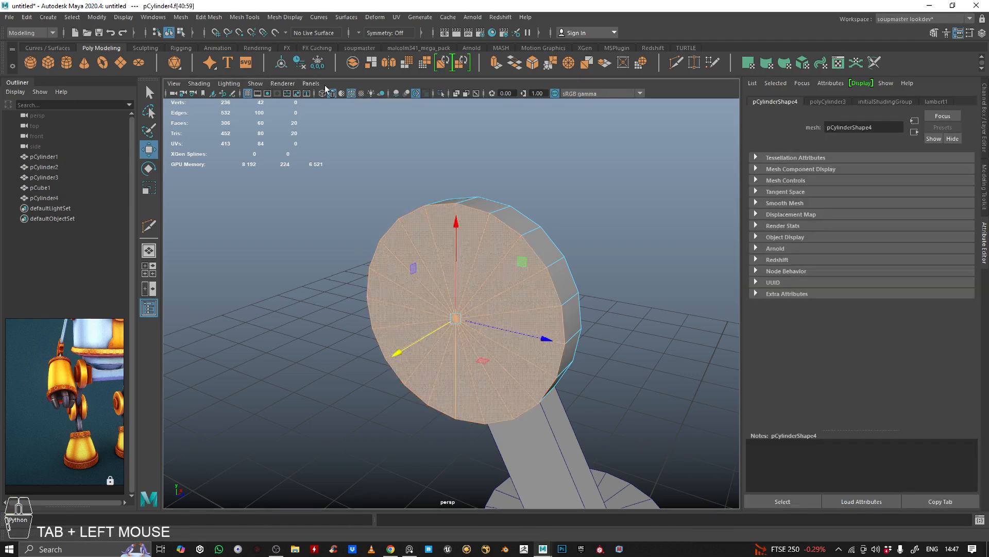
{"action": "left_click", "coordinate": [494, 63]}
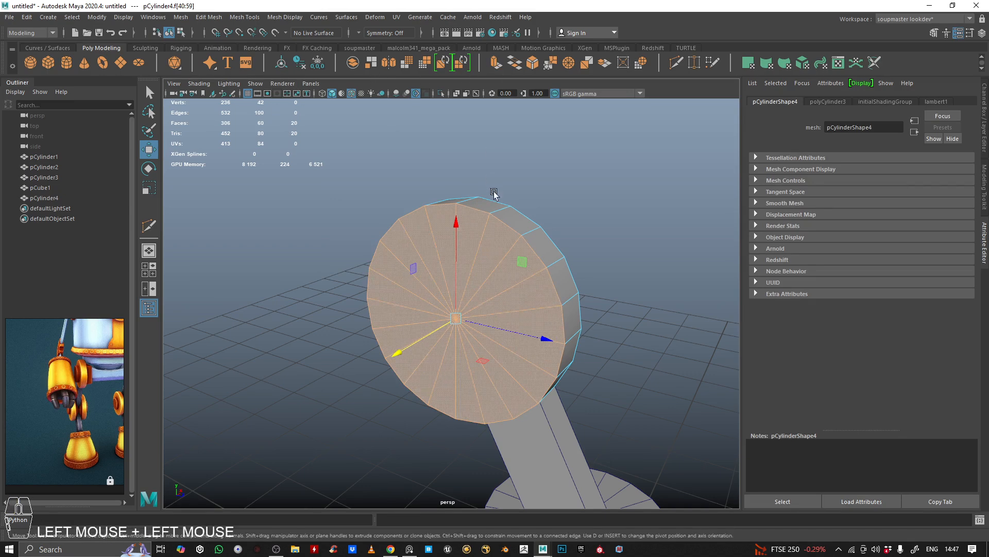
{"action": "left_click_drag", "start_coordinate": [495, 195], "coordinate": [435, 214], "text": "alt"}
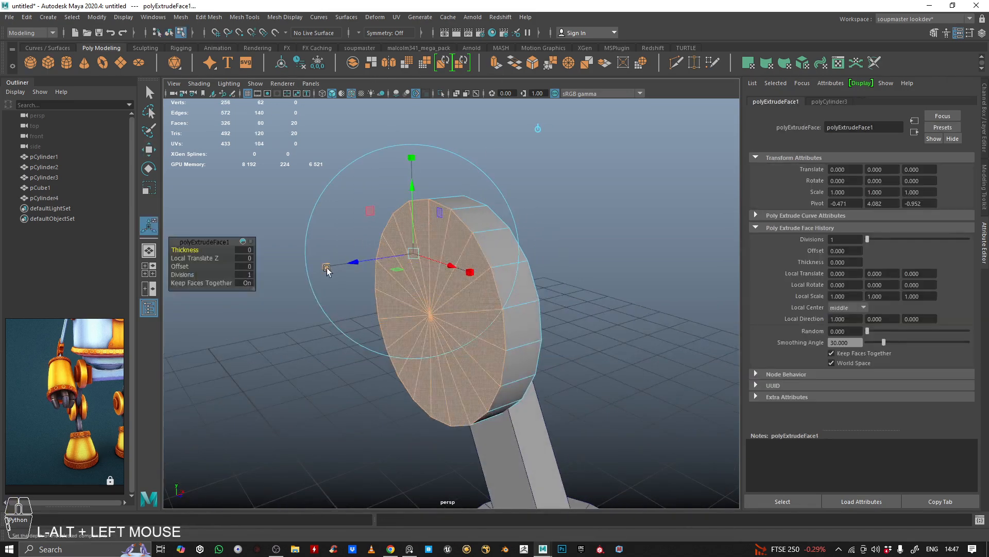
{"action": "left_click_drag", "start_coordinate": [405, 260], "coordinate": [380, 243]}
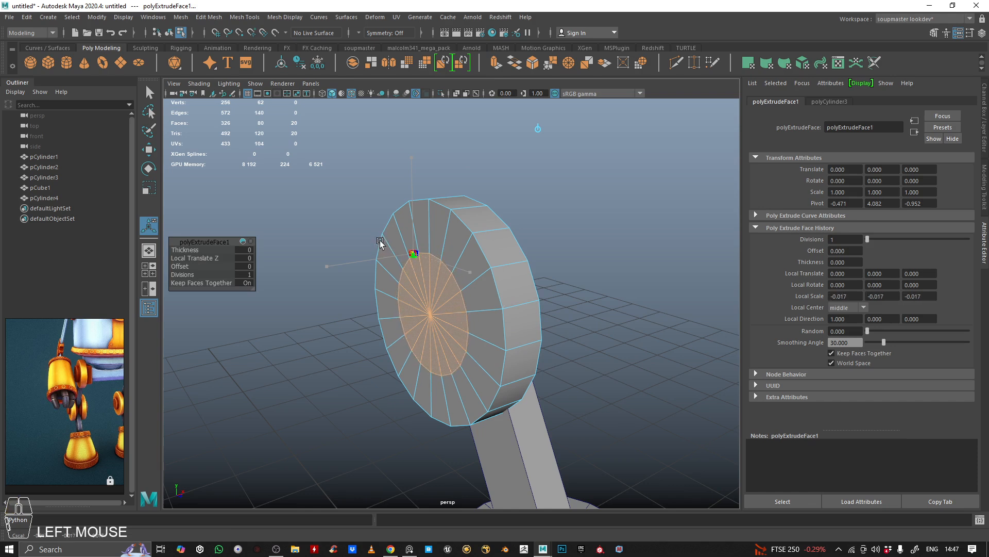
Extrude the inner circle of faces outward by about 0.226 to form a raised hub, and return to object mode.
{"action": "key", "text": "ctrl+e"}
{"action": "left_click_drag", "start_coordinate": [411, 276], "coordinate": [359, 256]}
{"action": "right_click", "coordinate": [359, 256]}
{"action": "right_click_drag", "start_coordinate": [360, 257], "coordinate": [409, 239]}
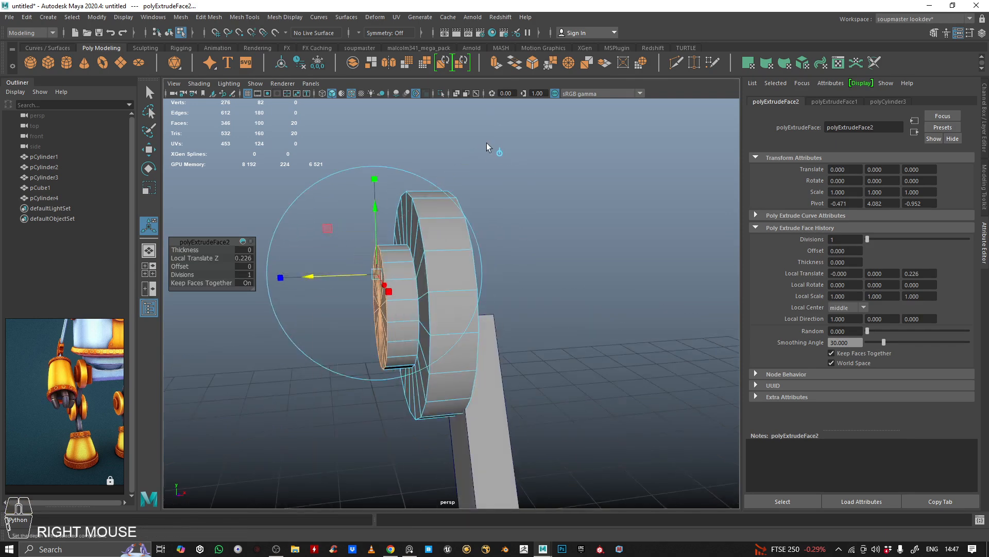
{"action": "left_click", "coordinate": [543, 183]}
Bevel the outer rim edge loops of the disc and its hub with a fraction of about 0.3.
{"action": "left_click_drag", "start_coordinate": [543, 184], "coordinate": [471, 258], "text": "alt"}
{"action": "left_click", "coordinate": [441, 232]}
{"action": "right_click_drag", "start_coordinate": [471, 258], "coordinate": [490, 252], "text": "alt"}
{"action": "right_click", "coordinate": [493, 212]}
{"action": "right_click_drag", "start_coordinate": [493, 212], "coordinate": [493, 186]}
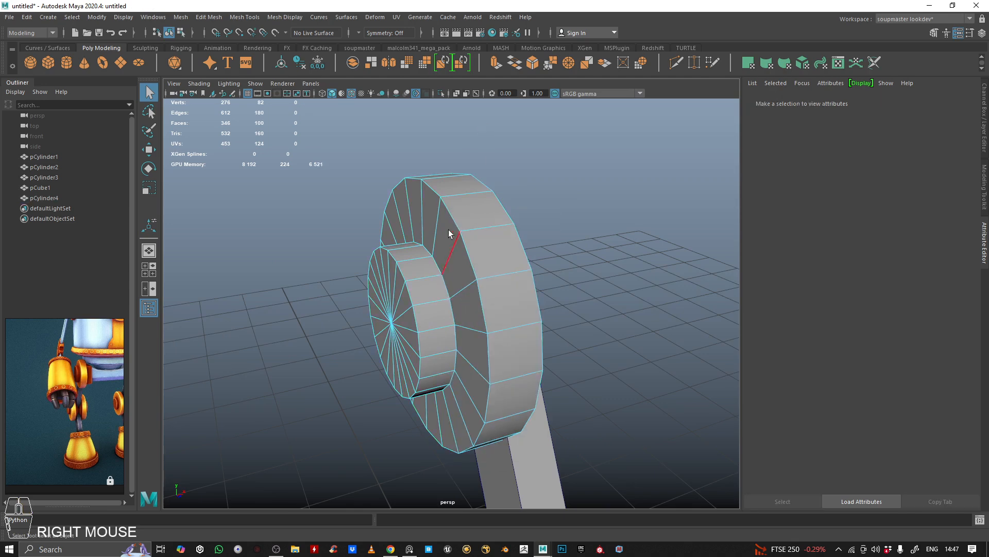
{"action": "double_click", "coordinate": [450, 229]}
{"action": "left_click_drag", "start_coordinate": [468, 294], "coordinate": [521, 280], "text": "alt"}
{"action": "double_click", "coordinate": [476, 238], "text": "shift"}
{"action": "right_click_drag", "start_coordinate": [478, 240], "coordinate": [512, 228], "text": "alt"}
{"action": "key", "text": "ctrl+b"}
{"action": "middle_click_drag", "start_coordinate": [537, 202], "coordinate": [528, 203], "text": "ctrl"}
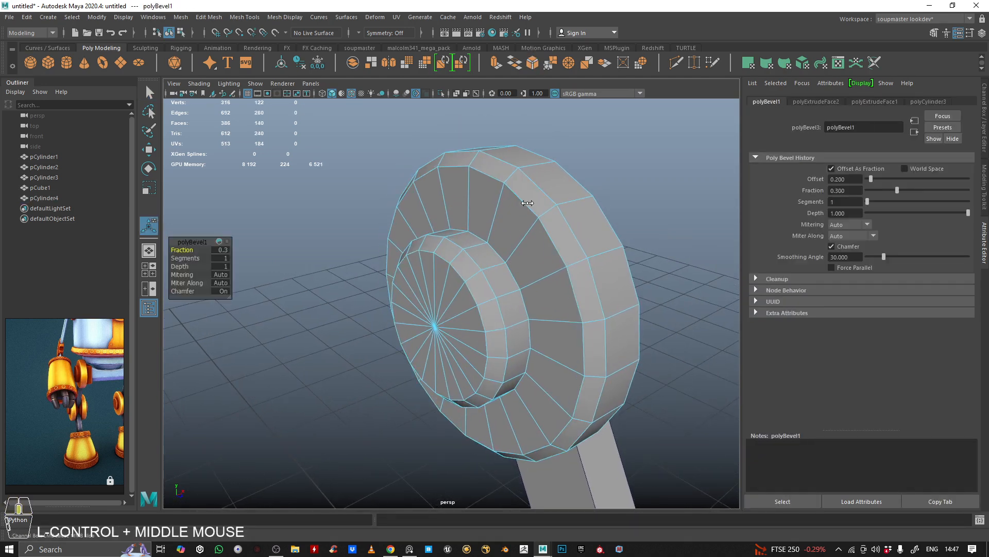
{"action": "right_click_drag", "start_coordinate": [521, 206], "coordinate": [464, 233], "text": "alt"}
{"action": "left_click_drag", "start_coordinate": [464, 233], "coordinate": [439, 243], "text": "alt"}
{"action": "right_click_drag", "start_coordinate": [441, 246], "coordinate": [492, 230]}
{"action": "left_click", "coordinate": [697, 182]}
Duplicate the joint disc, rotate the copy 180 degrees, and move it to the opposite side of the strut.
{"action": "left_click_drag", "start_coordinate": [697, 186], "coordinate": [478, 238], "text": "alt"}
{"action": "left_click", "coordinate": [478, 238]}
{"action": "right_click_drag", "start_coordinate": [478, 238], "coordinate": [462, 272], "text": "alt"}
{"action": "key", "text": "ctrl+d"}
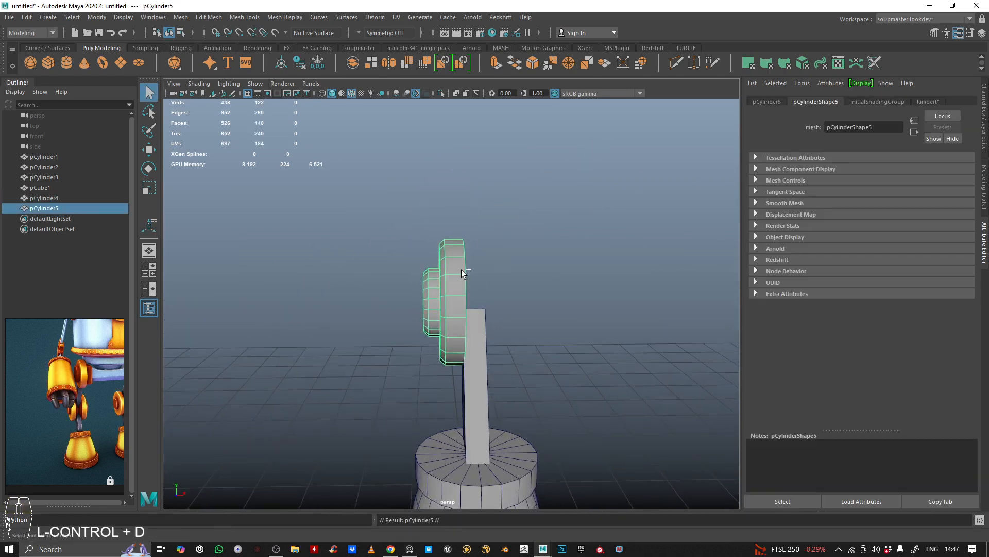
{"action": "key", "text": "e"}
{"action": "scroll", "coordinate": [497, 211], "scroll_direction": "up", "scroll_amount": 2}
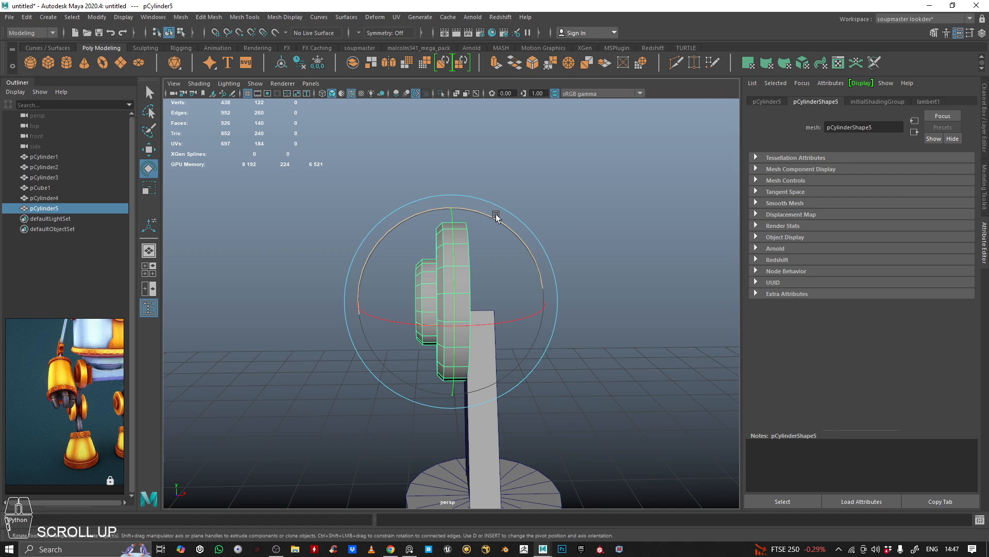
{"action": "left_click_drag", "start_coordinate": [496, 215], "coordinate": [557, 409]}
{"action": "key", "text": "w"}
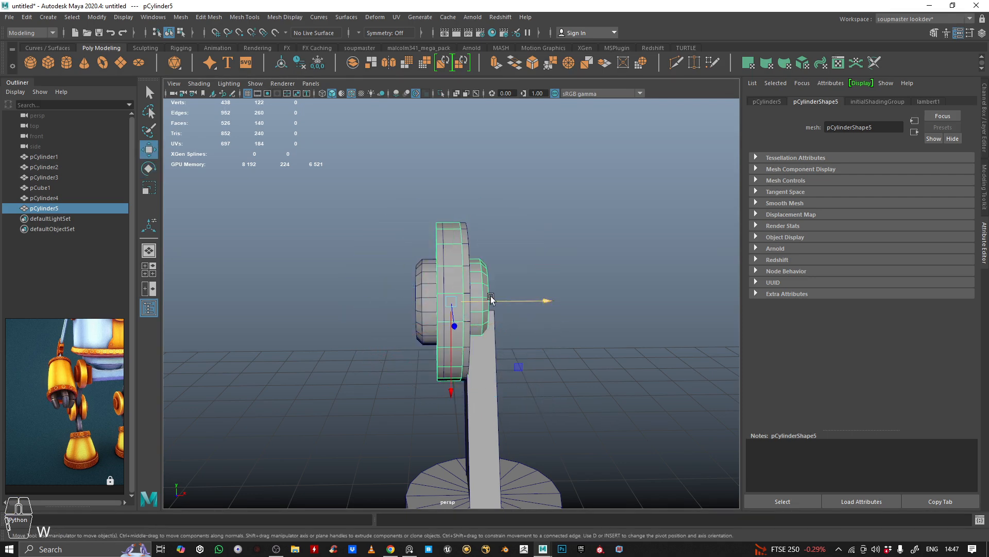
{"action": "left_click_drag", "start_coordinate": [493, 306], "coordinate": [490, 230]}
{"action": "left_click", "coordinate": [581, 206]}
{"action": "right_click_drag", "start_coordinate": [490, 230], "coordinate": [486, 302], "text": "alt"}
Bevel the upper rim edge loop of the foot's collar with a fraction of about 0.17.
{"action": "left_click_drag", "start_coordinate": [486, 302], "coordinate": [505, 210], "text": "alt"}
{"action": "right_click_drag", "start_coordinate": [506, 210], "coordinate": [503, 268], "text": "alt"}
{"action": "double_click", "coordinate": [447, 279]}
{"action": "middle_click_drag", "start_coordinate": [502, 268], "coordinate": [478, 268], "text": "ctrl"}
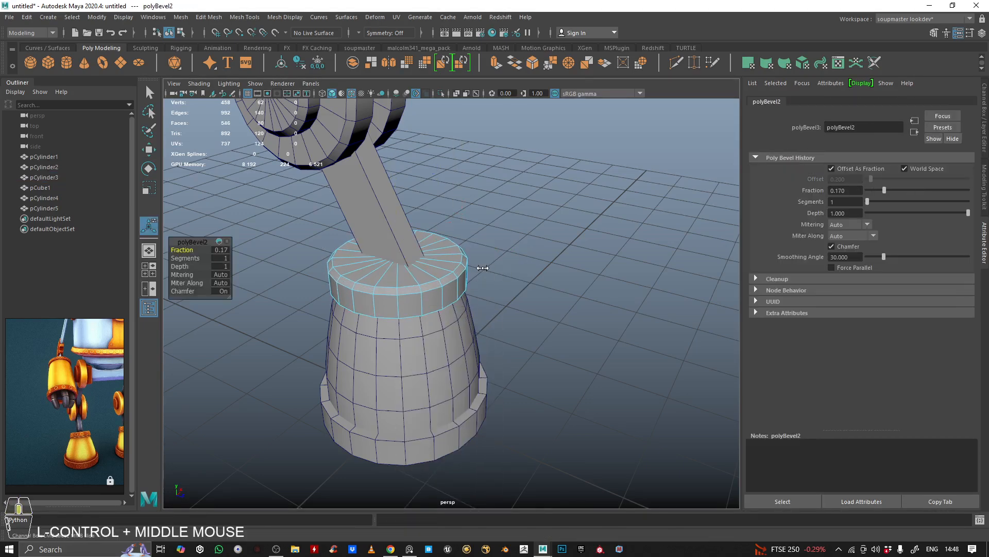
{"action": "left_click", "coordinate": [491, 258]}
{"action": "right_click_drag", "start_coordinate": [407, 295], "coordinate": [464, 257]}
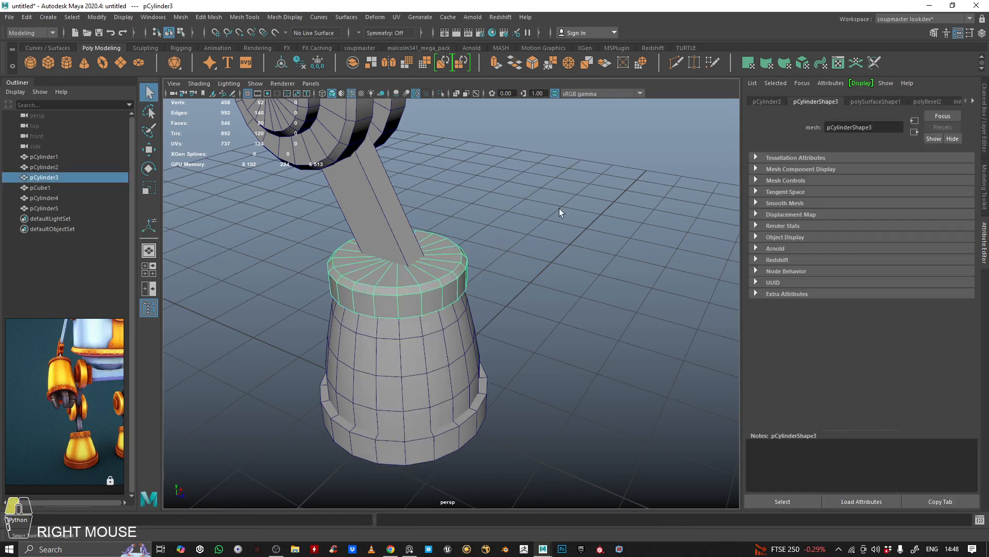
{"action": "left_click", "coordinate": [559, 208]}
Adjust the height and width of the foot's base ring by scaling it.
{"action": "right_click_drag", "start_coordinate": [558, 208], "coordinate": [540, 292], "text": "alt"}
{"action": "left_click_drag", "start_coordinate": [540, 292], "coordinate": [494, 309], "text": "alt"}
{"action": "right_click_drag", "start_coordinate": [494, 309], "coordinate": [511, 318], "text": "alt"}
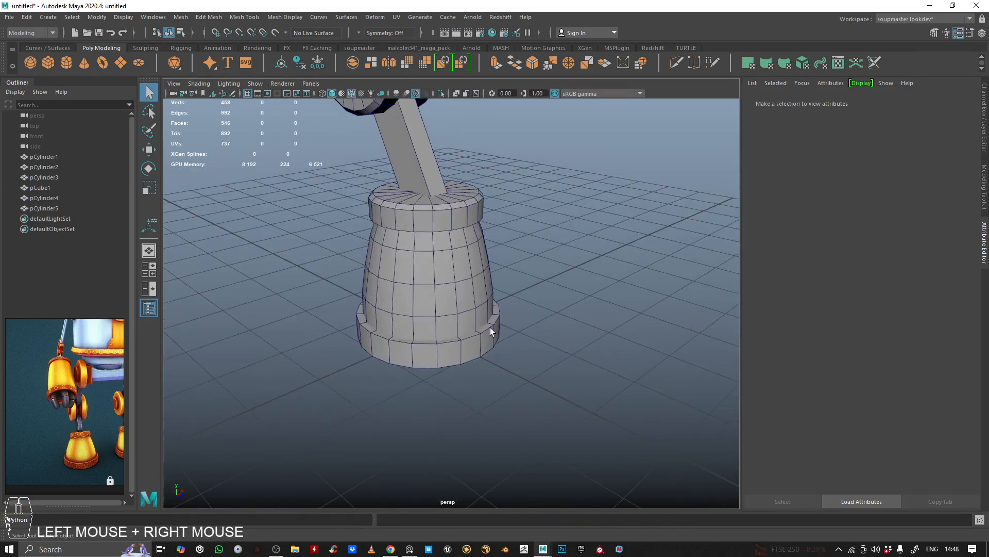
{"action": "left_click", "coordinate": [484, 346]}
{"action": "left_click_drag", "start_coordinate": [484, 346], "coordinate": [555, 298], "text": "alt"}
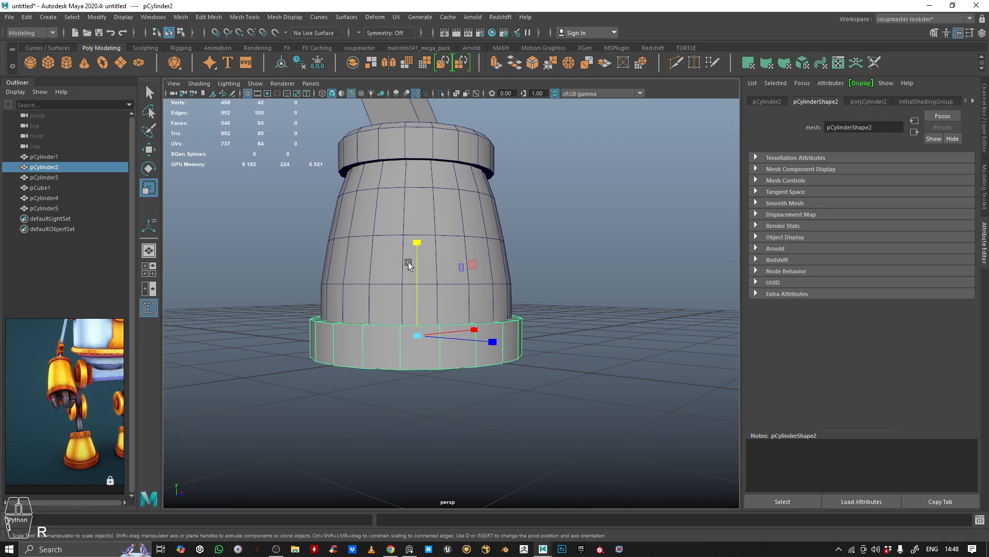
{"action": "left_click_drag", "start_coordinate": [408, 262], "coordinate": [418, 235]}
{"action": "left_click_drag", "start_coordinate": [409, 270], "coordinate": [616, 276], "text": "ctrl"}
Bevel the upper outer edge loop of the base ring with a fraction of 0.19.
{"action": "right_click", "coordinate": [594, 293]}
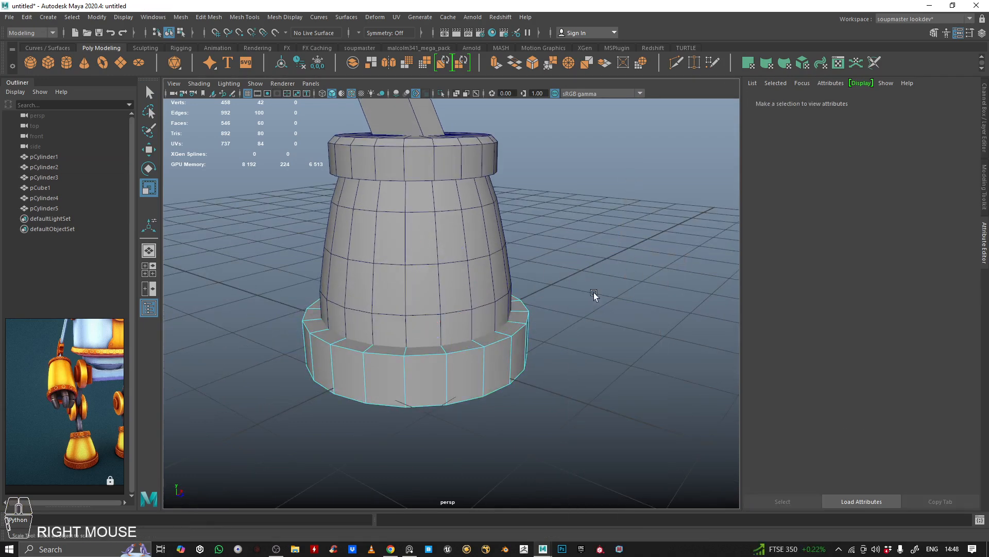
{"action": "double_click", "coordinate": [494, 344]}
{"action": "right_click_drag", "start_coordinate": [512, 298], "coordinate": [592, 276], "text": "shift"}
{"action": "middle_click_drag", "start_coordinate": [592, 276], "coordinate": [592, 270], "text": "ctrl"}
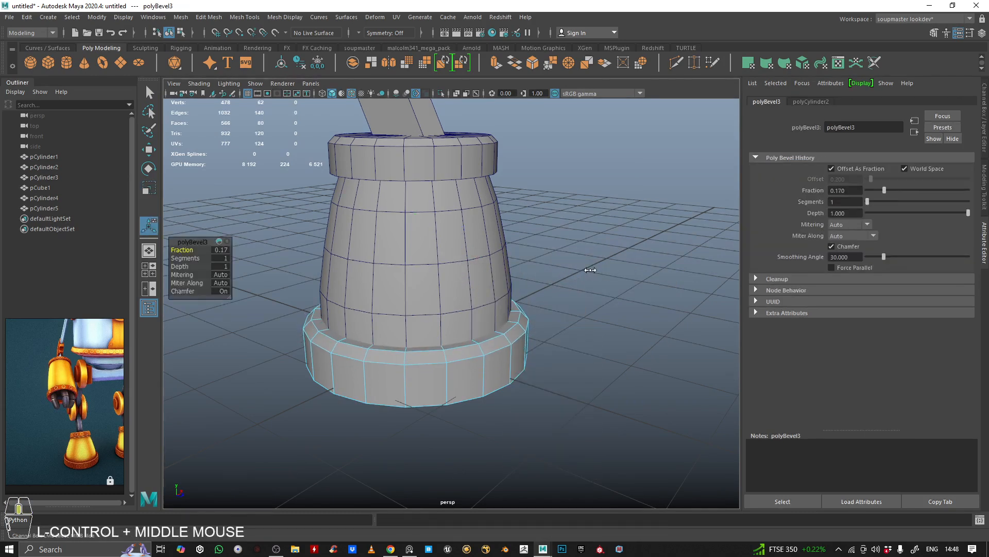
{"action": "right_click_drag", "start_coordinate": [591, 269], "coordinate": [557, 268], "text": "alt"}
{"action": "left_click_drag", "start_coordinate": [557, 268], "coordinate": [481, 258], "text": "alt"}
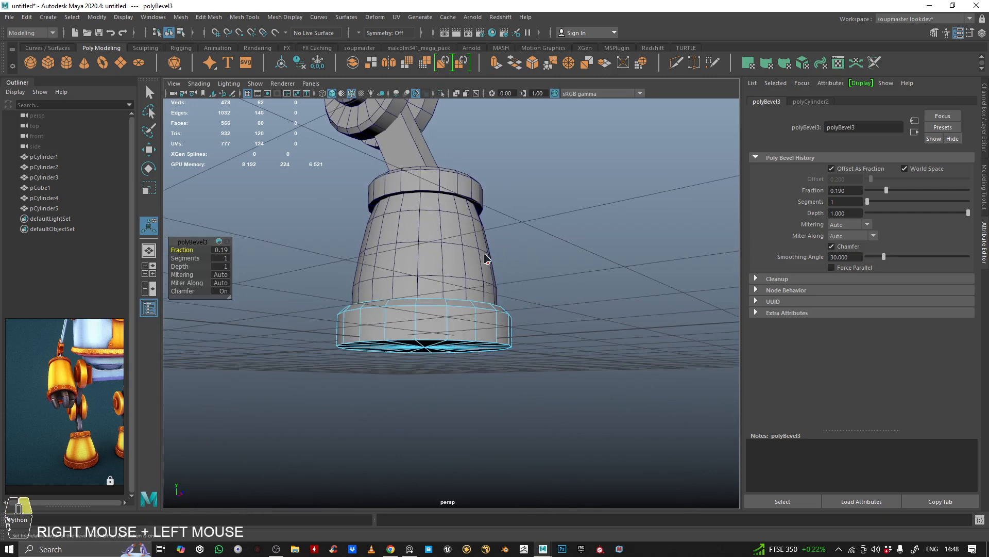
{"action": "left_click", "coordinate": [578, 196]}
Turn off the wireframe overlay on the shaded model and inspect the whole leg.
{"action": "right_click_drag", "start_coordinate": [578, 196], "coordinate": [467, 249], "text": "alt"}
{"action": "left_click_drag", "start_coordinate": [467, 250], "coordinate": [495, 243], "text": "alt"}
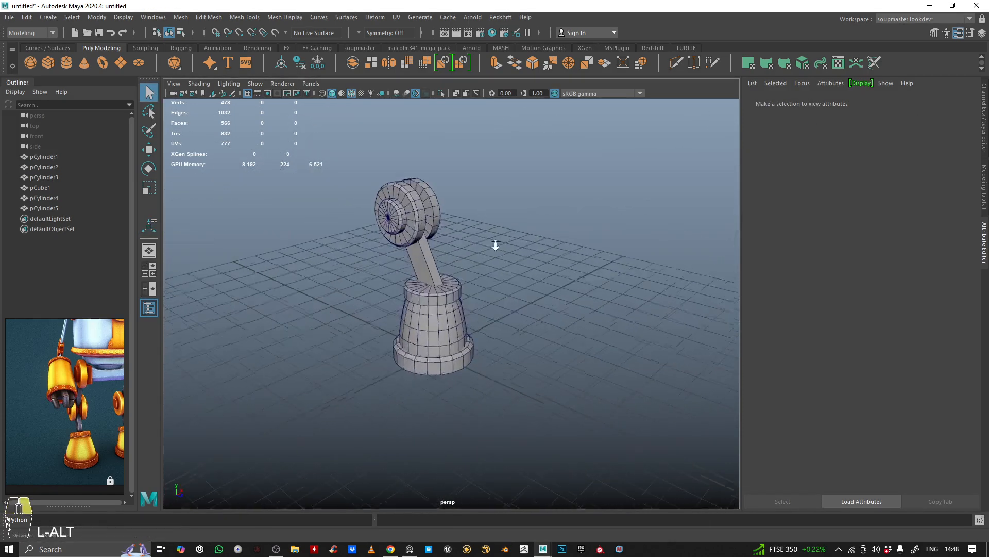
{"action": "left_click", "coordinate": [353, 93]}
{"action": "left_click_drag", "start_coordinate": [360, 217], "coordinate": [376, 221], "text": "alt"}
{"action": "right_click_drag", "start_coordinate": [375, 221], "coordinate": [464, 211], "text": "alt"}
{"action": "left_click_drag", "start_coordinate": [464, 211], "coordinate": [538, 202], "text": "alt"}
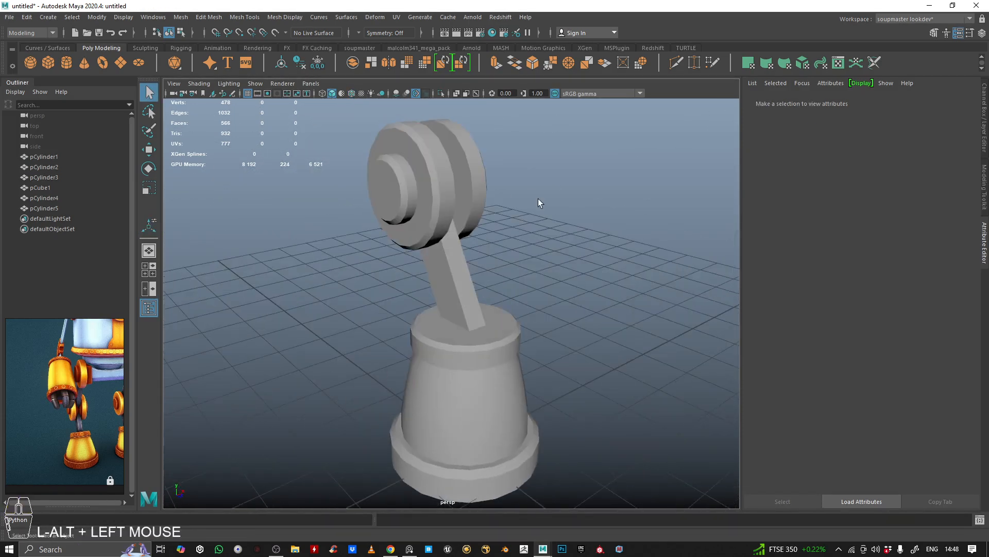
Bevel the four long edges of the tilted strut and return to object mode.
{"action": "left_click", "coordinate": [448, 266]}
{"action": "middle_click_drag", "start_coordinate": [448, 265], "coordinate": [460, 305], "text": "alt"}
{"action": "left_click_drag", "start_coordinate": [460, 305], "coordinate": [438, 290], "text": "alt"}
{"action": "right_click_drag", "start_coordinate": [579, 247], "coordinate": [579, 217]}
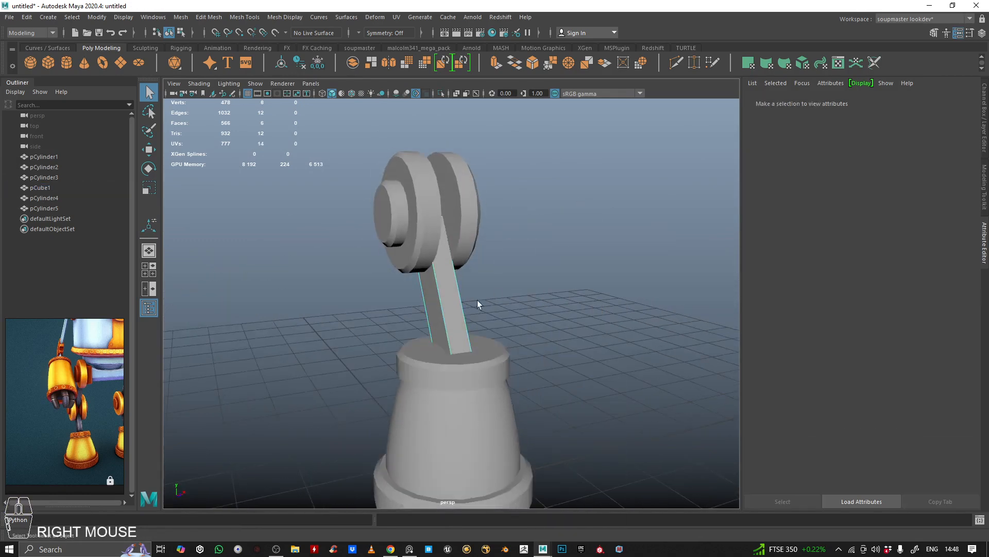
{"action": "left_click_drag", "start_coordinate": [534, 296], "coordinate": [534, 297]}
{"action": "left_click_drag", "start_coordinate": [534, 297], "coordinate": [449, 283], "text": "alt"}
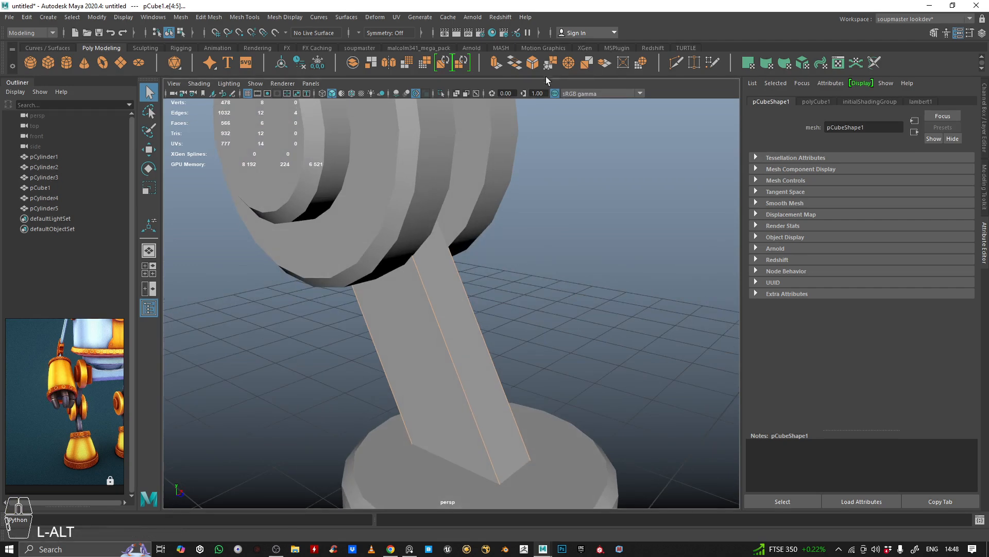
{"action": "key", "text": "ctrl+b"}
{"action": "middle_click_drag", "start_coordinate": [549, 168], "coordinate": [570, 236], "text": "ctrl"}
{"action": "left_click_drag", "start_coordinate": [570, 236], "coordinate": [371, 275], "text": "alt"}
{"action": "right_click_drag", "start_coordinate": [370, 274], "coordinate": [533, 155]}
Duplicate the strut, rotate the copy to tilt the opposite way, and move it up so it extends from the joint discs.
{"action": "left_click_drag", "start_coordinate": [406, 221], "coordinate": [382, 281], "text": "alt"}
{"action": "scroll", "coordinate": [101, 408], "scroll_direction": "up", "scroll_amount": 3}
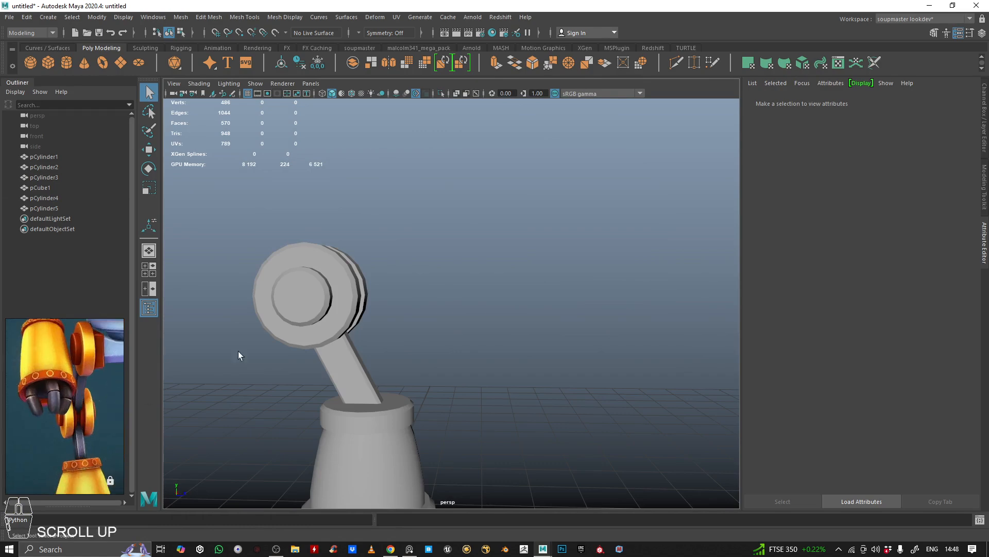
{"action": "left_click", "coordinate": [360, 356]}
{"action": "key", "text": "e"}
{"action": "middle_click_drag", "start_coordinate": [366, 327], "coordinate": [419, 261], "text": "alt"}
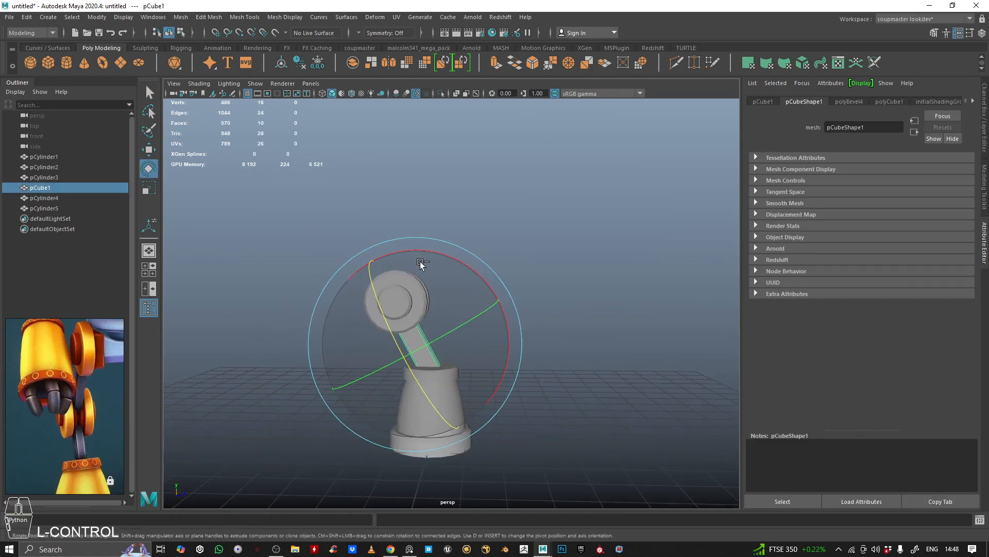
{"action": "key", "text": "ctrl+d"}
{"action": "left_click_drag", "start_coordinate": [474, 268], "coordinate": [225, 246]}
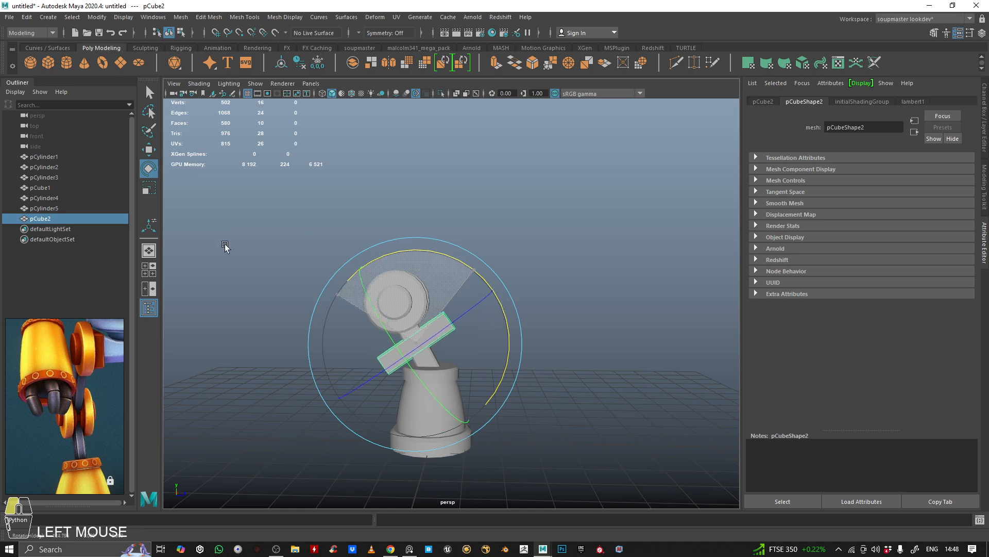
{"action": "key", "text": "w"}
{"action": "left_click_drag", "start_coordinate": [321, 330], "coordinate": [346, 265]}
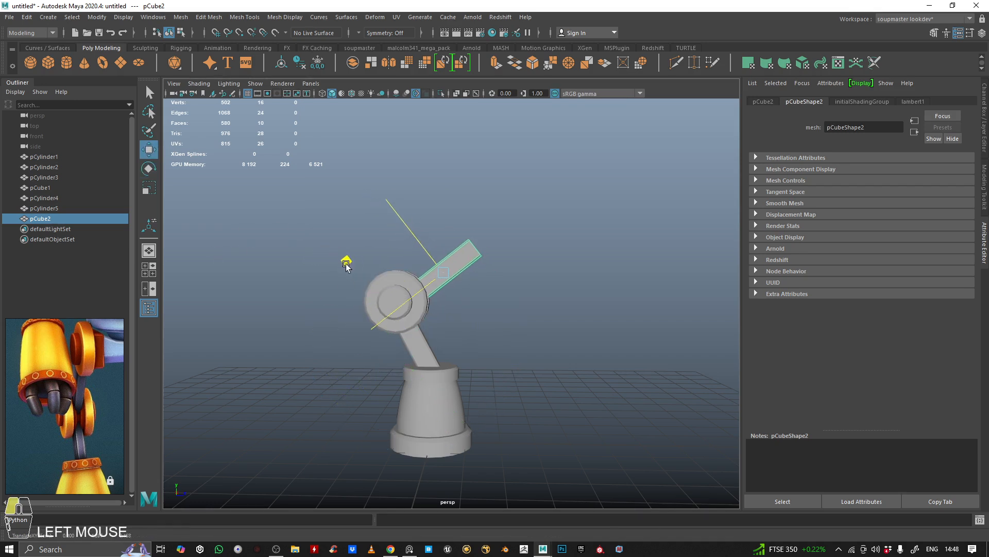
Rotate the upper strut to a steeper tilt and shift it back so its lower end sits between the joint discs.
{"action": "right_click_drag", "start_coordinate": [387, 215], "coordinate": [484, 183], "text": "alt"}
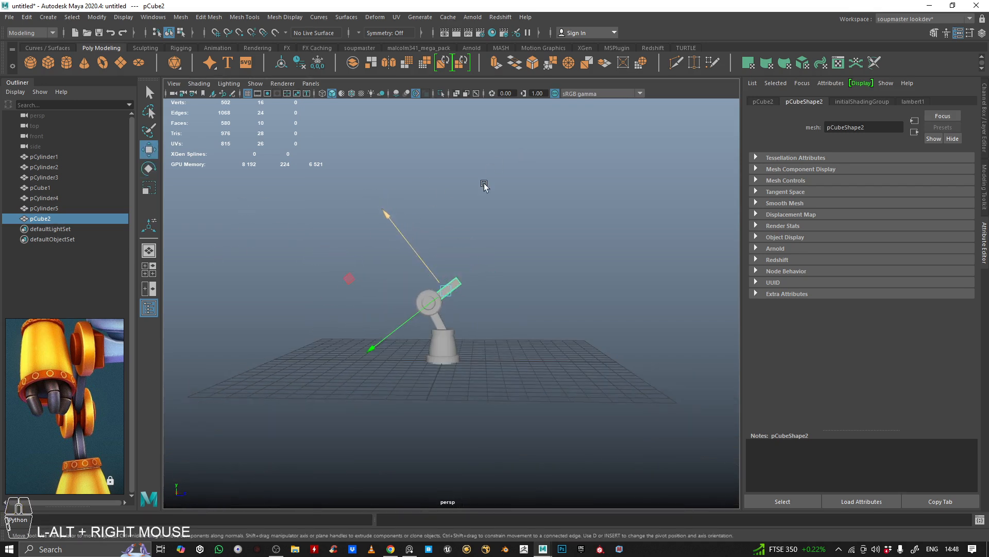
{"action": "left_click", "coordinate": [430, 214]}
{"action": "scroll", "coordinate": [498, 280], "scroll_direction": "down", "scroll_amount": 3}
{"action": "scroll", "coordinate": [497, 279], "scroll_direction": "up", "scroll_amount": 5}
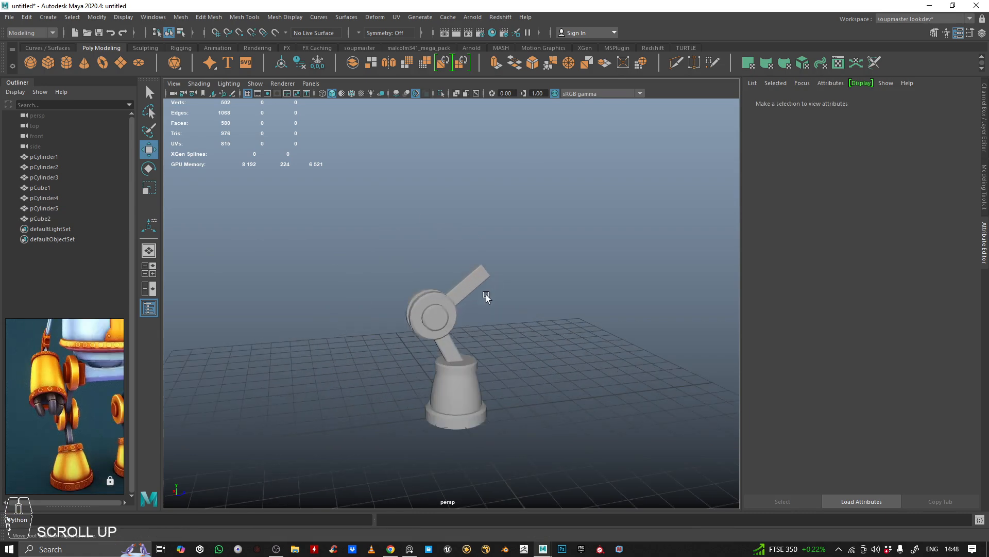
{"action": "left_click_drag", "start_coordinate": [484, 293], "coordinate": [471, 270], "text": "alt"}
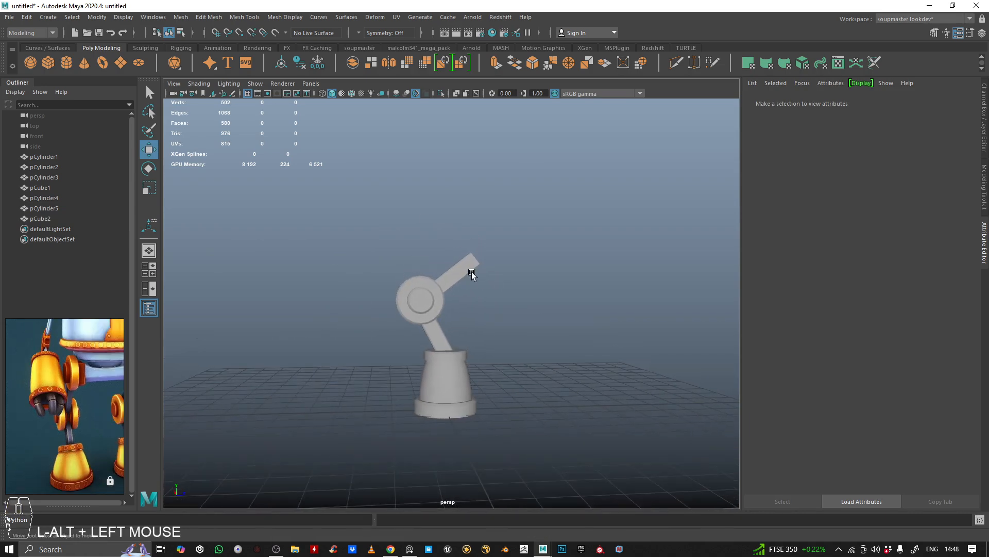
{"action": "left_click", "coordinate": [471, 271]}
{"action": "scroll", "coordinate": [476, 278], "scroll_direction": "up", "scroll_amount": 2}
{"action": "key", "text": "e"}
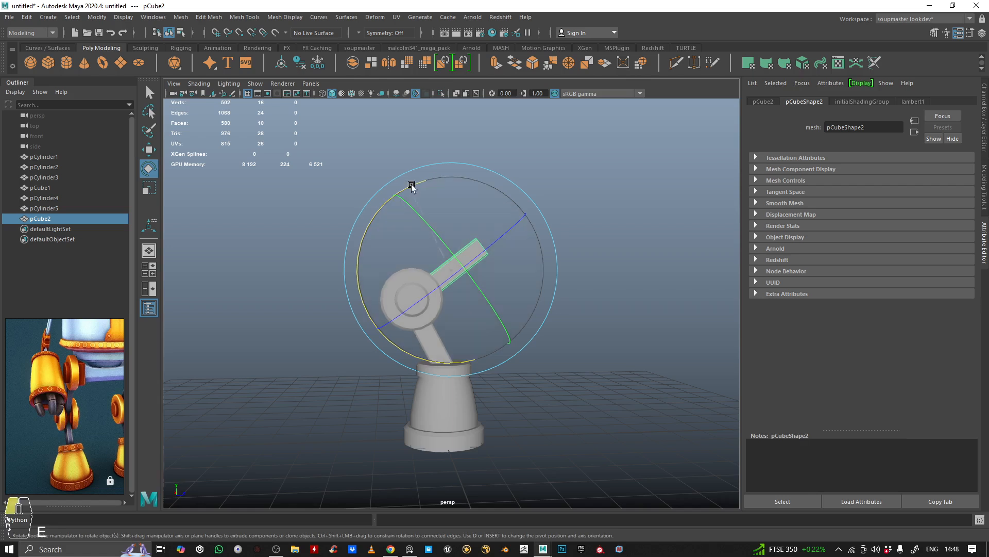
{"action": "left_click_drag", "start_coordinate": [411, 185], "coordinate": [388, 194]}
{"action": "key", "text": "w"}
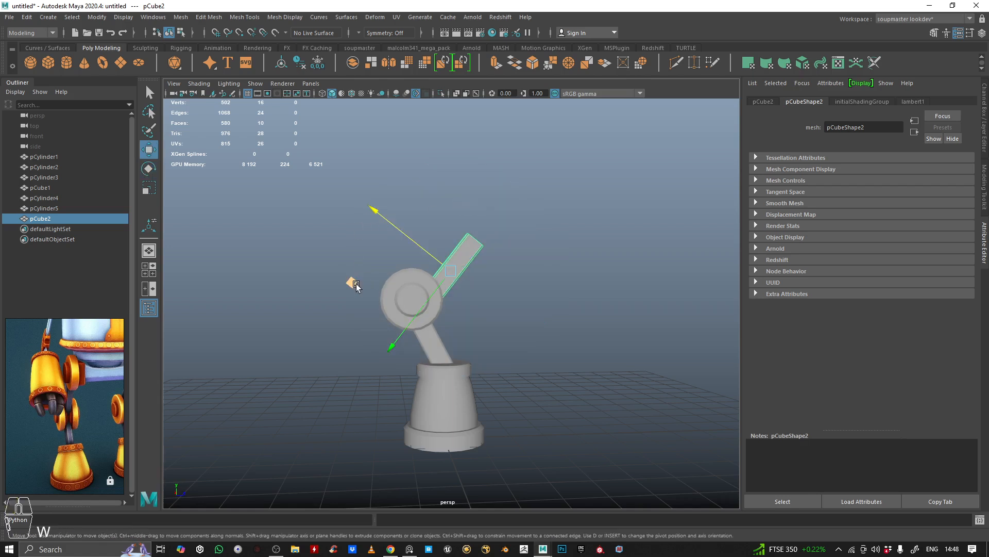
{"action": "left_click_drag", "start_coordinate": [355, 284], "coordinate": [341, 276]}
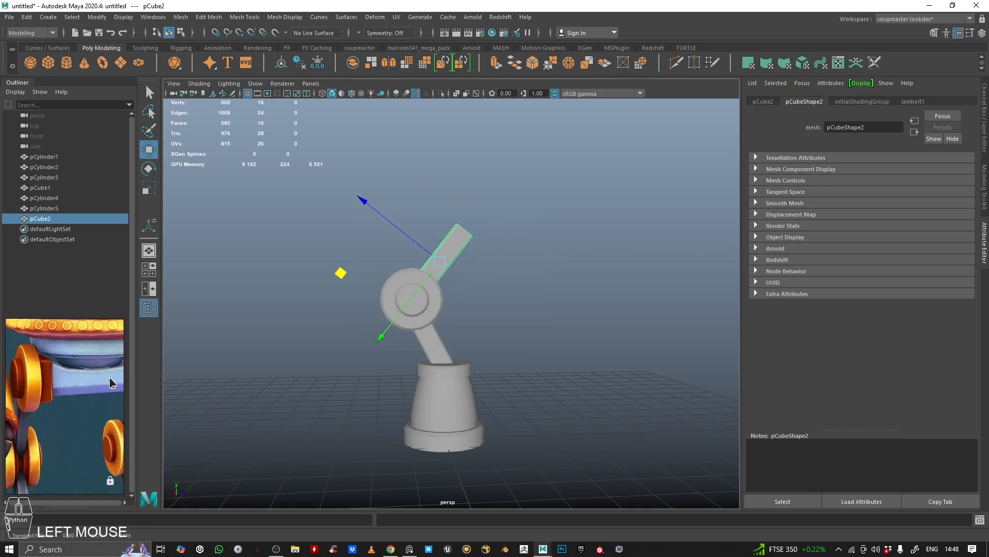
Duplicate the near ankle joint disc and move the copy up to the free end of the upper strut.
{"action": "left_click", "coordinate": [431, 318]}
{"action": "left_click_drag", "start_coordinate": [432, 319], "coordinate": [416, 273], "text": "alt"}
{"action": "middle_click_drag", "start_coordinate": [417, 273], "coordinate": [453, 308], "text": "alt"}
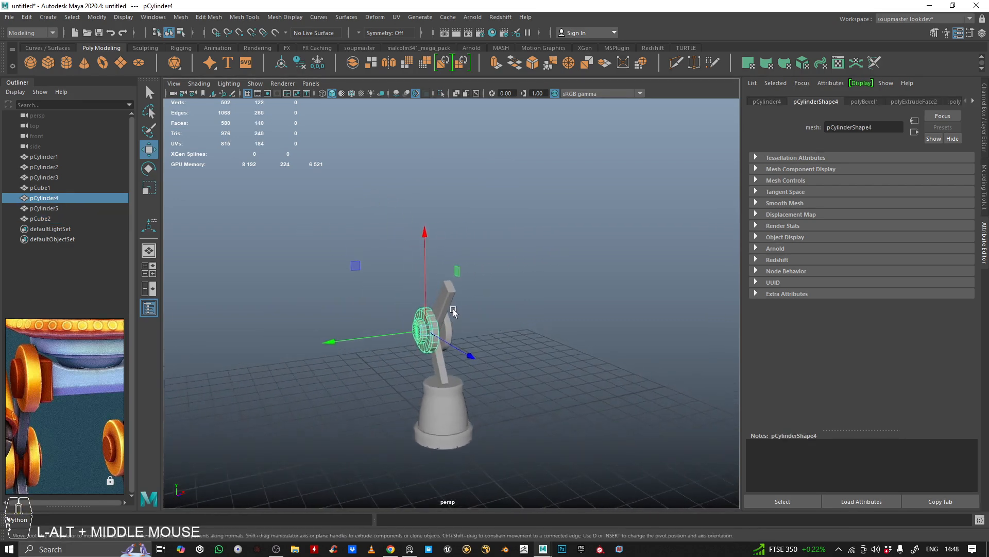
{"action": "left_click_drag", "start_coordinate": [453, 308], "coordinate": [435, 309], "text": "alt"}
{"action": "left_click_drag", "start_coordinate": [665, 233], "coordinate": [593, 278], "text": "alt"}
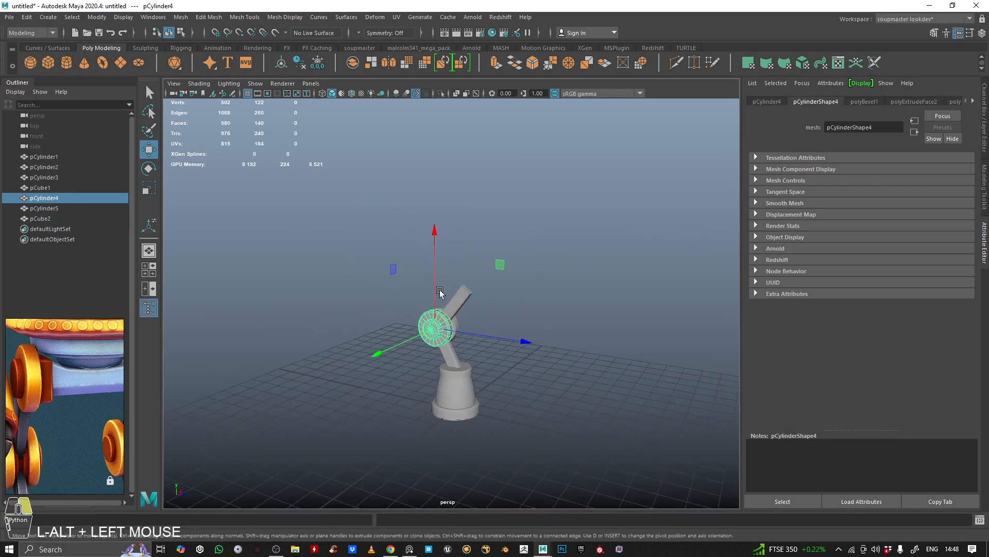
{"action": "right_click_drag", "start_coordinate": [593, 278], "coordinate": [512, 341], "text": "alt"}
{"action": "key", "text": "ctrl+d"}
{"action": "key", "text": "w"}
{"action": "left_click_drag", "start_coordinate": [512, 340], "coordinate": [546, 271], "text": "alt"}
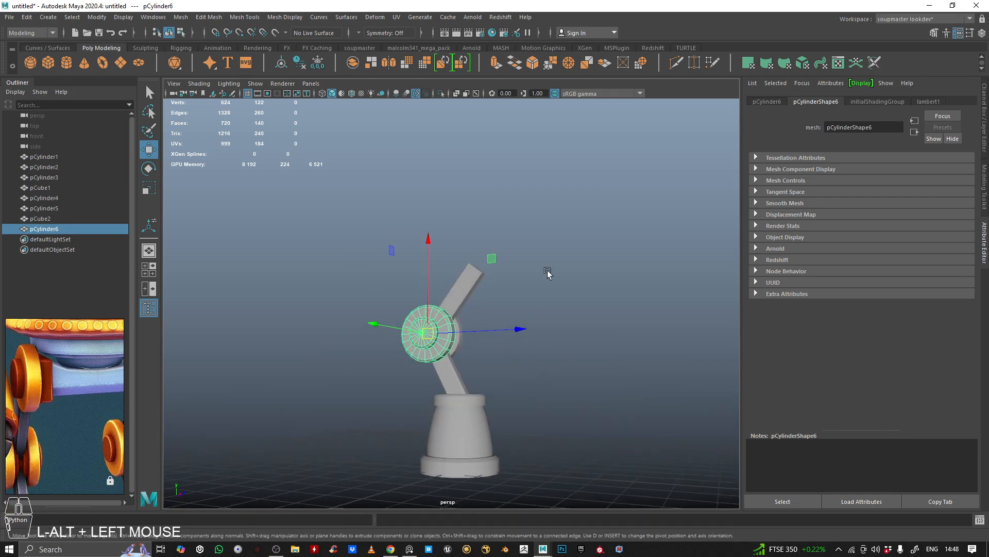
{"action": "left_click_drag", "start_coordinate": [500, 250], "coordinate": [532, 187]}
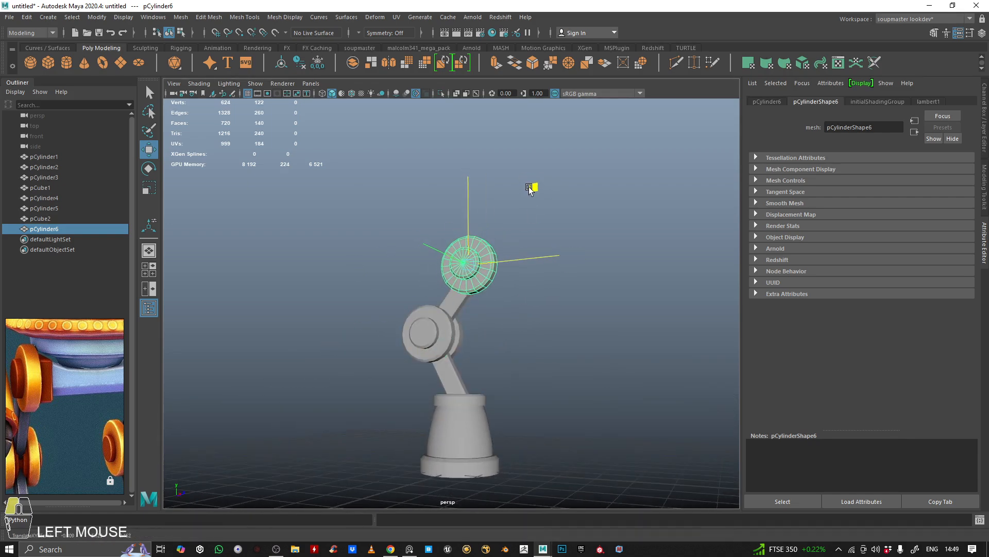
Scale the upper joint disc up uniformly so it is larger than the lower joint discs.
{"action": "right_click_drag", "start_coordinate": [456, 240], "coordinate": [479, 271], "text": "alt"}
{"action": "left_click_drag", "start_coordinate": [479, 272], "coordinate": [387, 332], "text": "alt"}
{"action": "right_click_drag", "start_coordinate": [387, 332], "coordinate": [516, 326], "text": "alt"}
{"action": "middle_click_drag", "start_coordinate": [517, 325], "coordinate": [563, 304], "text": "alt"}
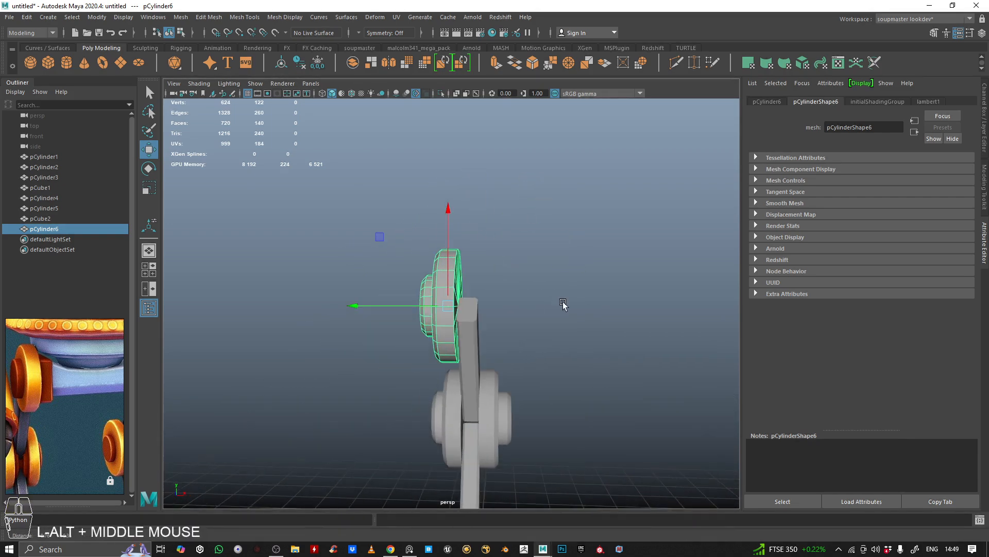
{"action": "key", "text": "r"}
{"action": "mouse_move", "coordinate": [447, 305]}
{"action": "left_mouse_down"}
{"action": "mouse_move", "coordinate": [508, 304]}
{"action": "mouse_move", "coordinate": [460, 312]}
{"action": "mouse_move", "coordinate": [436, 292]}
{"action": "left_mouse_up"}
{"action": "left_click_drag", "start_coordinate": [487, 294], "coordinate": [463, 291], "text": "alt"}
{"action": "right_click_drag", "start_coordinate": [516, 288], "coordinate": [592, 286], "text": "alt"}
{"action": "left_click_drag", "start_coordinate": [592, 287], "coordinate": [1, 381], "text": "alt"}
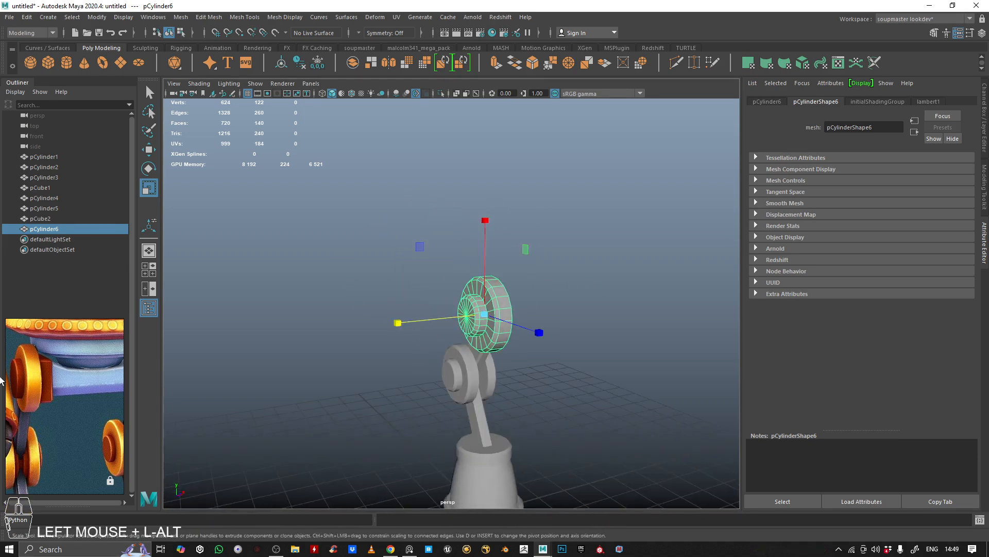
Examine the upper disc and the leg proportions from several angles against the reference image.
{"action": "left_click", "coordinate": [665, 334]}
{"action": "left_click_drag", "start_coordinate": [530, 308], "coordinate": [579, 304], "text": "alt"}
{"action": "right_click_drag", "start_coordinate": [578, 305], "coordinate": [417, 338], "text": "alt"}
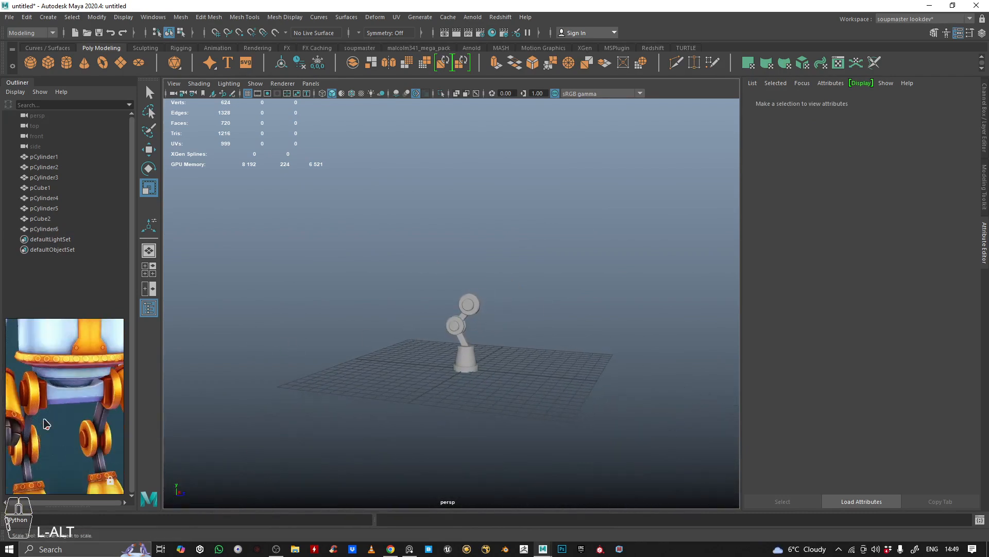
{"action": "scroll", "coordinate": [46, 424], "scroll_direction": "down", "scroll_amount": 2}
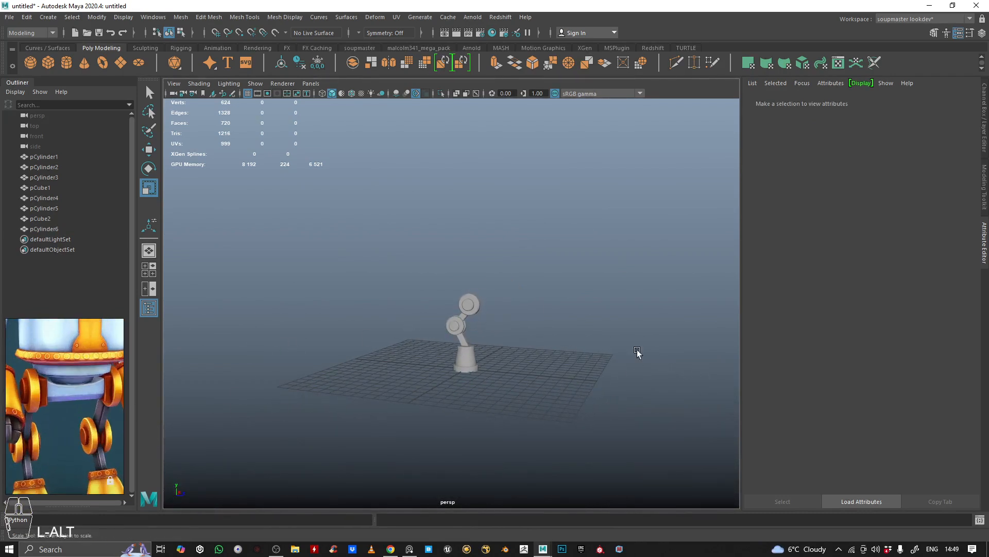
{"action": "right_click_drag", "start_coordinate": [638, 351], "coordinate": [437, 345], "text": "alt"}
{"action": "left_click_drag", "start_coordinate": [437, 346], "coordinate": [459, 332], "text": "alt"}
{"action": "right_click_drag", "start_coordinate": [460, 333], "coordinate": [510, 335], "text": "alt"}
{"action": "middle_click_drag", "start_coordinate": [510, 335], "coordinate": [421, 346], "text": "alt"}
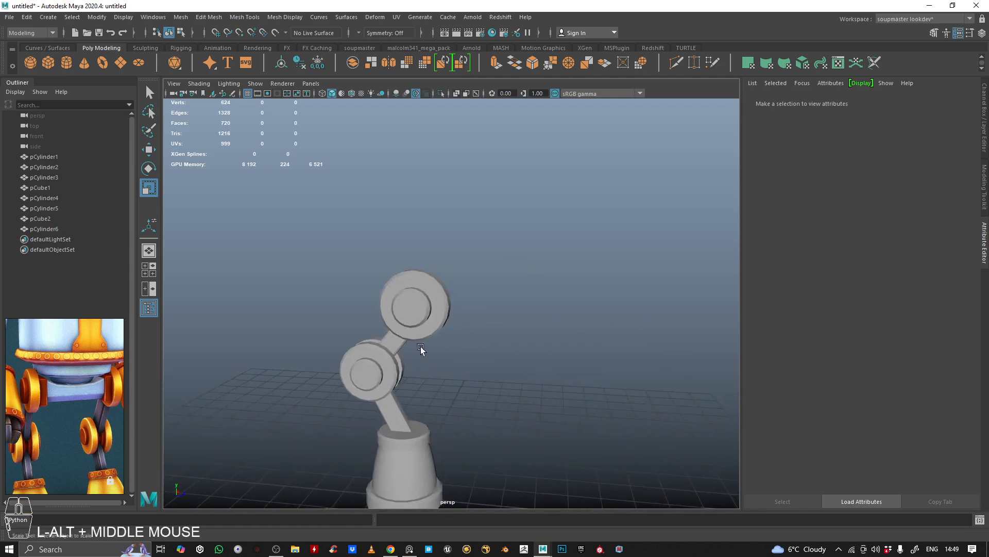
{"action": "left_click_drag", "start_coordinate": [421, 347], "coordinate": [428, 325], "text": "alt"}
{"action": "right_click_drag", "start_coordinate": [429, 325], "coordinate": [441, 301], "text": "alt"}
{"action": "left_click", "coordinate": [438, 303]}
{"action": "middle_click_drag", "start_coordinate": [470, 309], "coordinate": [486, 323], "text": "alt"}
{"action": "right_click_drag", "start_coordinate": [486, 324], "coordinate": [428, 320], "text": "alt"}
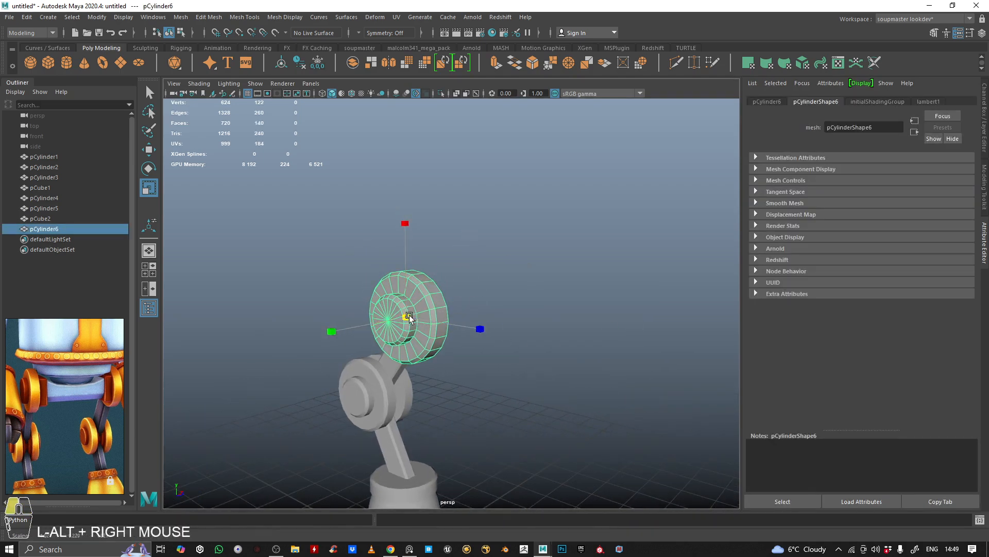
{"action": "left_click_drag", "start_coordinate": [427, 319], "coordinate": [365, 304], "text": "alt"}
{"action": "left_click", "coordinate": [515, 268]}
{"action": "right_click_drag", "start_coordinate": [511, 271], "coordinate": [403, 283], "text": "alt"}
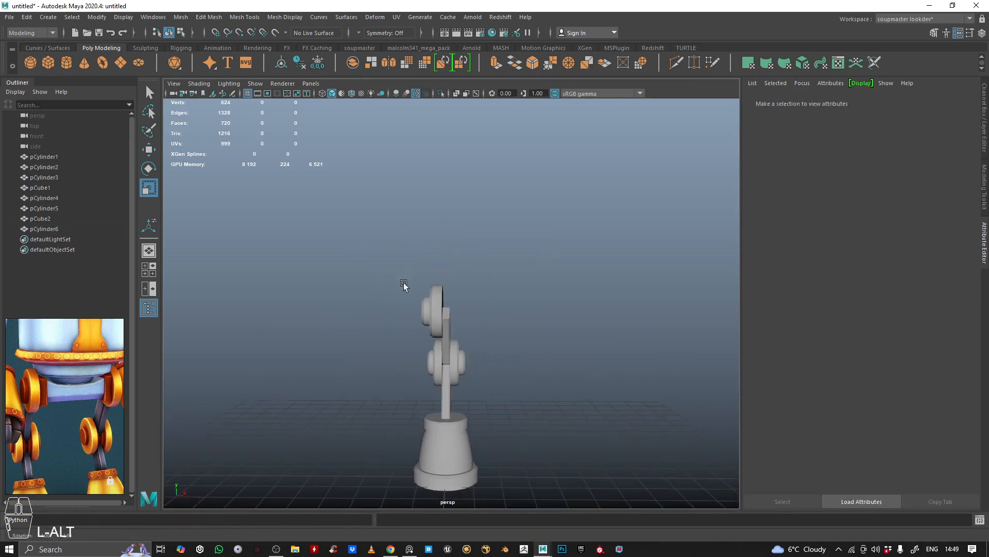
{"action": "right_click_drag", "start_coordinate": [327, 382], "coordinate": [528, 344], "text": "alt"}
{"action": "left_click_drag", "start_coordinate": [368, 207], "coordinate": [373, 225], "text": "alt"}
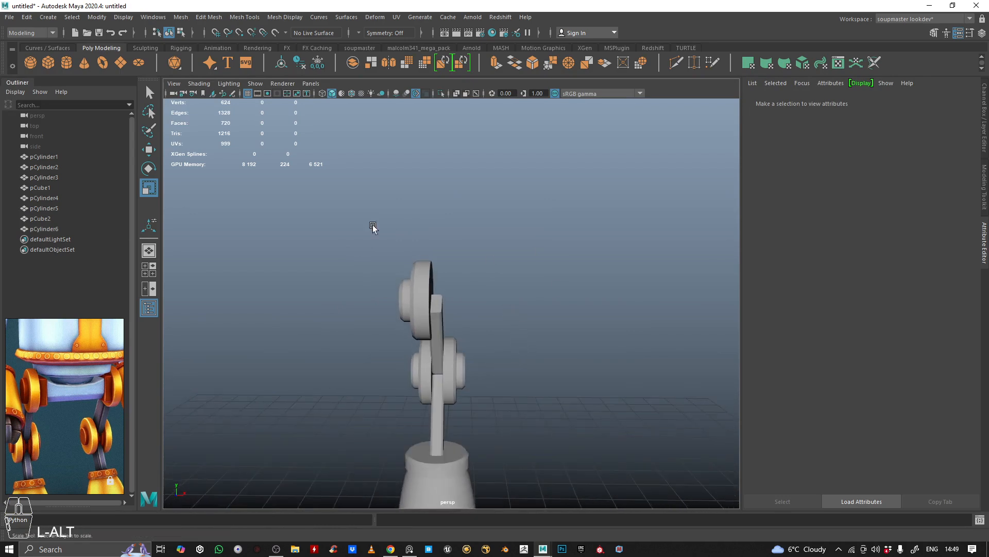
Create a polygon cube, raise it to the inner side of the upper disc, and scale it into an upright block.
{"action": "left_click", "coordinate": [47, 63]}
{"action": "left_click_drag", "start_coordinate": [392, 330], "coordinate": [447, 365], "text": "alt"}
{"action": "middle_click_drag", "start_coordinate": [446, 364], "coordinate": [386, 338], "text": "alt"}
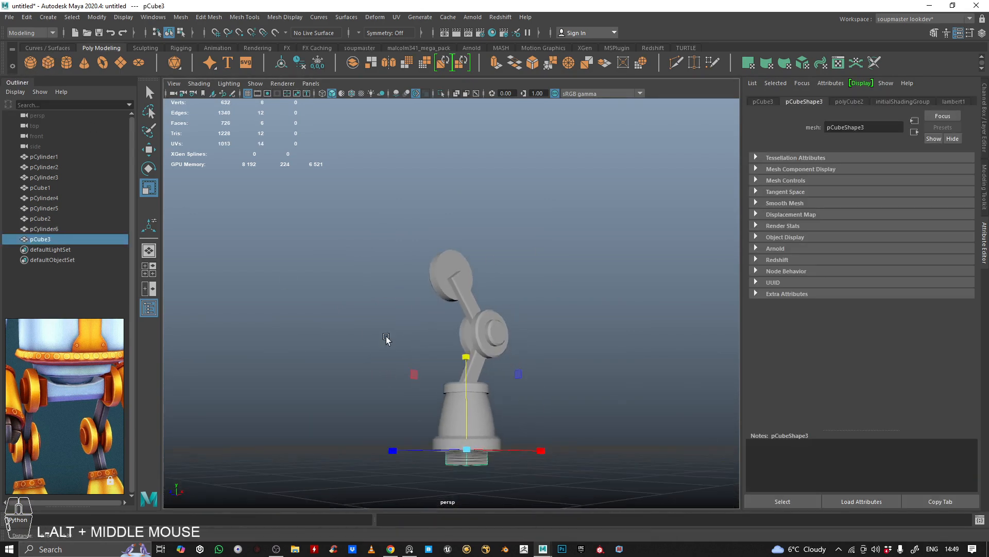
{"action": "key", "text": "w"}
{"action": "left_click_drag", "start_coordinate": [467, 385], "coordinate": [504, 207]}
{"action": "right_click_drag", "start_coordinate": [483, 230], "coordinate": [549, 281], "text": "alt"}
{"action": "left_click_drag", "start_coordinate": [550, 280], "coordinate": [515, 303], "text": "alt"}
{"action": "key", "text": "r"}
Thicken the block sideways and move it outward so it clears the upper strut.
{"action": "scroll", "coordinate": [58, 433], "scroll_direction": "up", "scroll_amount": 3}
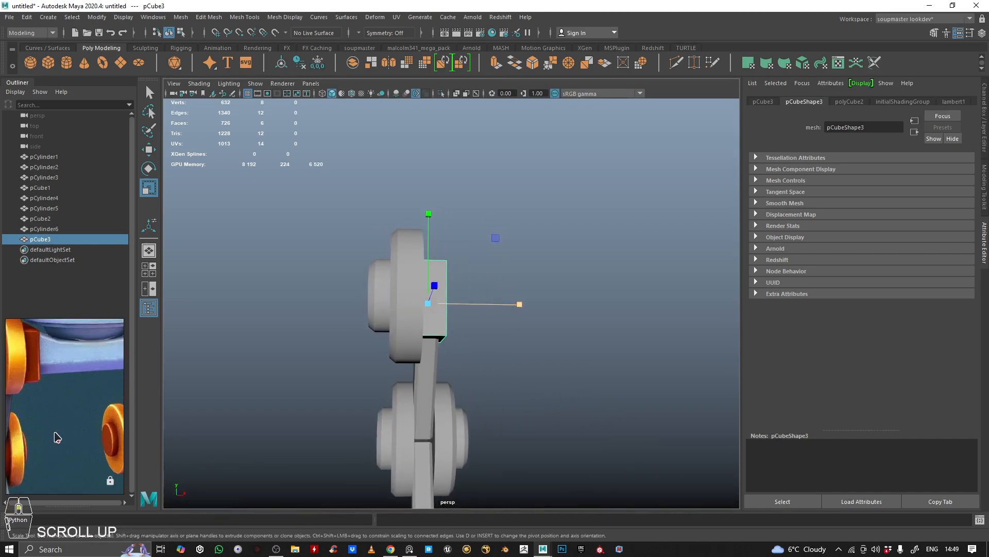
{"action": "scroll", "coordinate": [55, 431], "scroll_direction": "down", "scroll_amount": 3}
{"action": "middle_click_drag", "start_coordinate": [519, 264], "coordinate": [507, 288], "text": "alt"}
{"action": "left_click_drag", "start_coordinate": [497, 291], "coordinate": [500, 290], "text": "alt"}
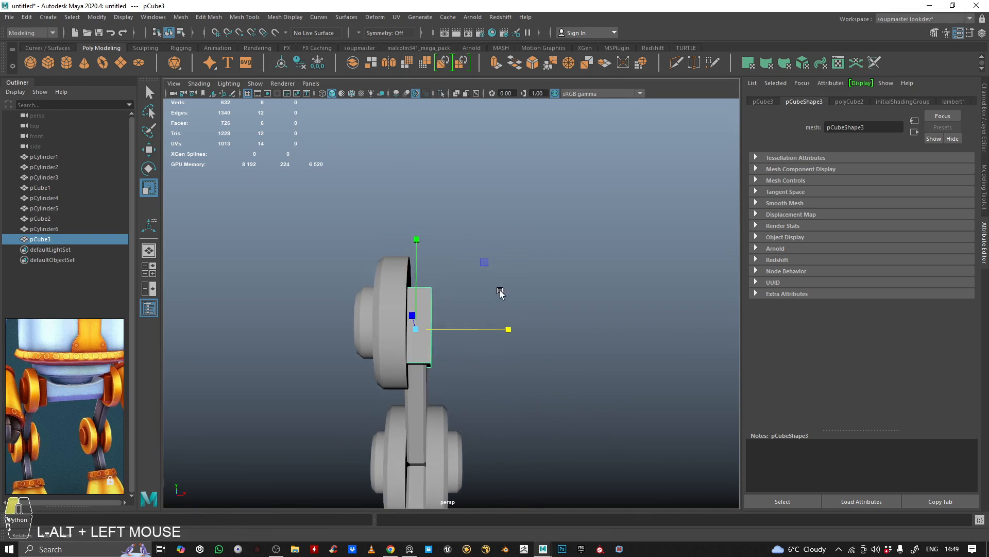
{"action": "key", "text": "w"}
{"action": "left_click_drag", "start_coordinate": [450, 328], "coordinate": [474, 338]}
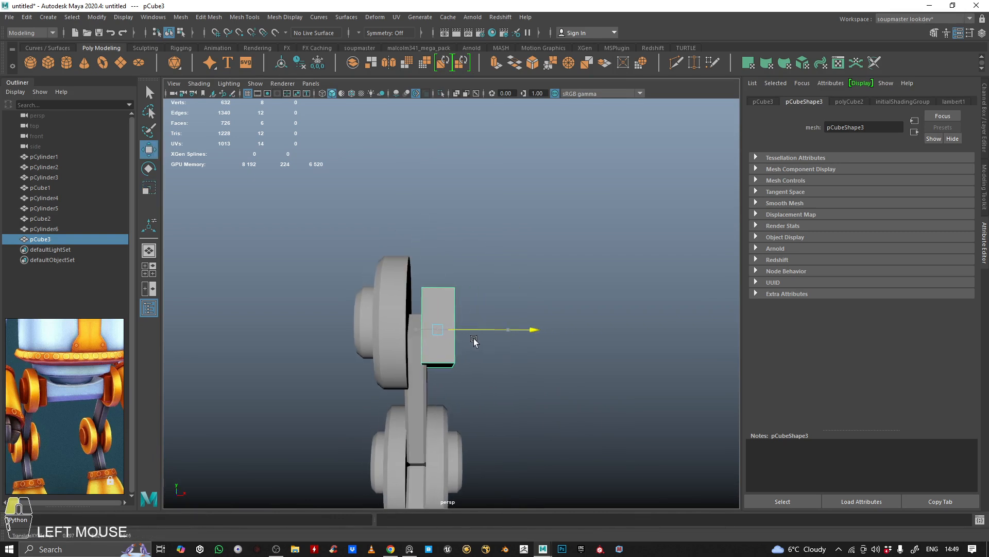
Extend the upper disc's inner rim vertices to the block to thicken the disc, then return to object mode.
{"action": "left_click", "coordinate": [391, 275]}
{"action": "right_click_drag", "start_coordinate": [391, 275], "coordinate": [269, 223]}
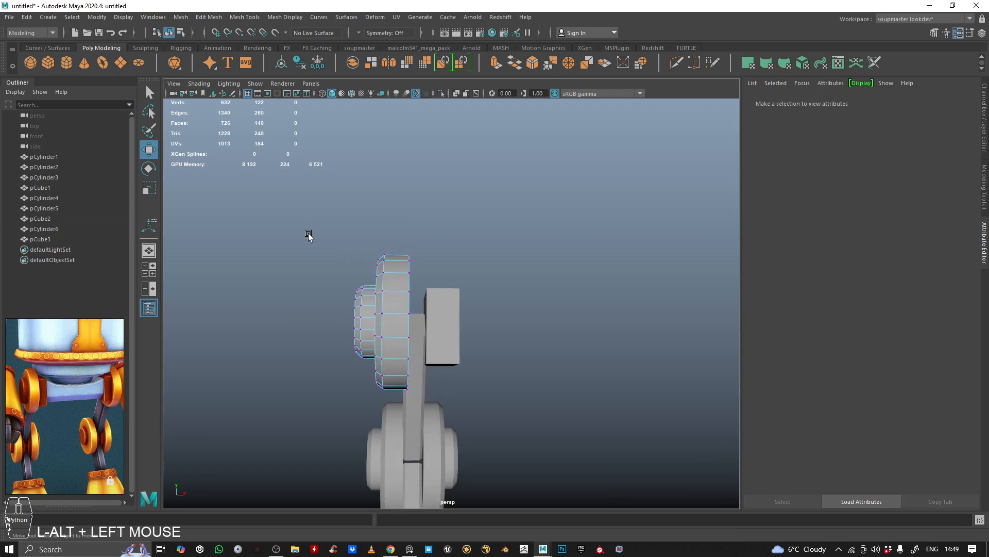
{"action": "left_click_drag", "start_coordinate": [497, 194], "coordinate": [398, 457]}
{"action": "left_click_drag", "start_coordinate": [360, 323], "coordinate": [404, 328]}
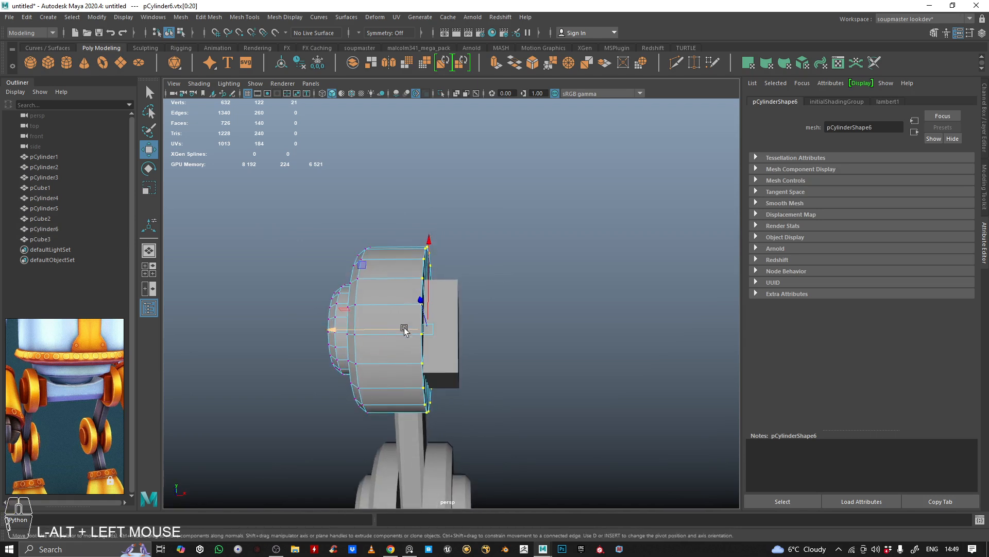
{"action": "right_click_drag", "start_coordinate": [405, 329], "coordinate": [430, 251]}
{"action": "left_click", "coordinate": [527, 212]}
{"action": "left_click_drag", "start_coordinate": [430, 251], "coordinate": [428, 255], "text": "alt"}
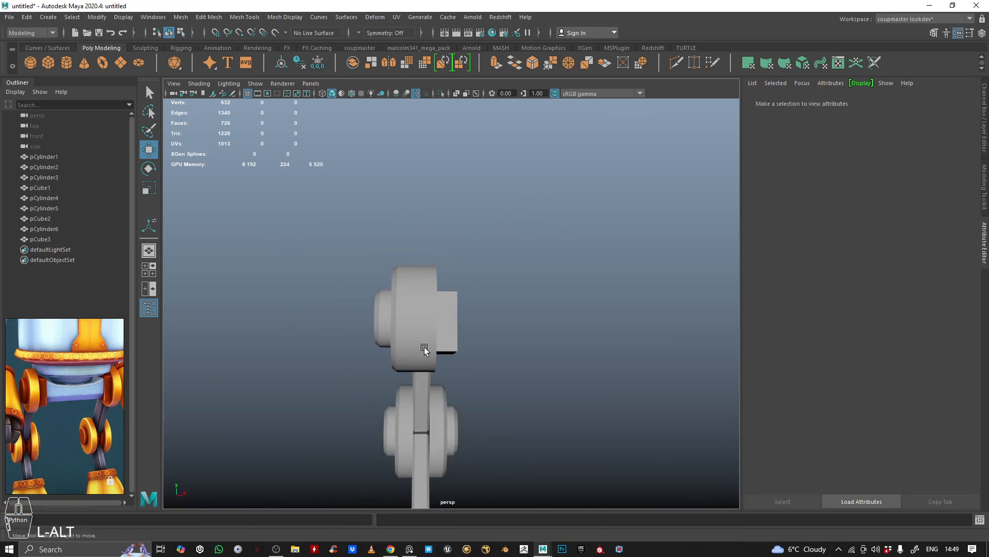
Slide the whole thickened upper disc sideways toward the block.
{"action": "left_click_drag", "start_coordinate": [424, 347], "coordinate": [412, 320], "text": "alt"}
{"action": "right_click_drag", "start_coordinate": [413, 321], "coordinate": [371, 314], "text": "alt"}
{"action": "left_click_drag", "start_coordinate": [371, 314], "coordinate": [343, 321], "text": "alt"}
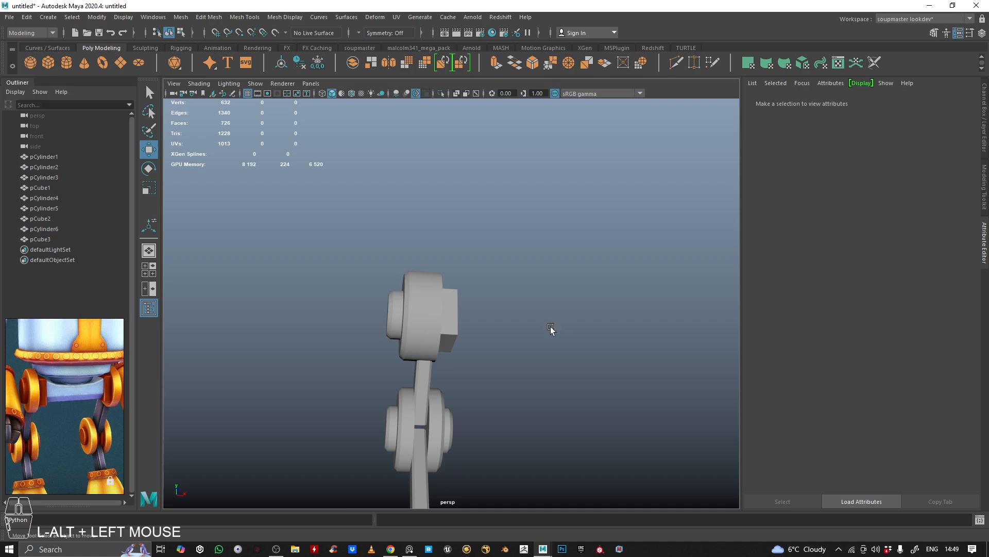
{"action": "right_click_drag", "start_coordinate": [550, 328], "coordinate": [494, 327], "text": "alt"}
{"action": "left_click_drag", "start_coordinate": [495, 327], "coordinate": [415, 309], "text": "alt"}
{"action": "left_click", "coordinate": [418, 316]}
{"action": "left_click_drag", "start_coordinate": [320, 327], "coordinate": [331, 330]}
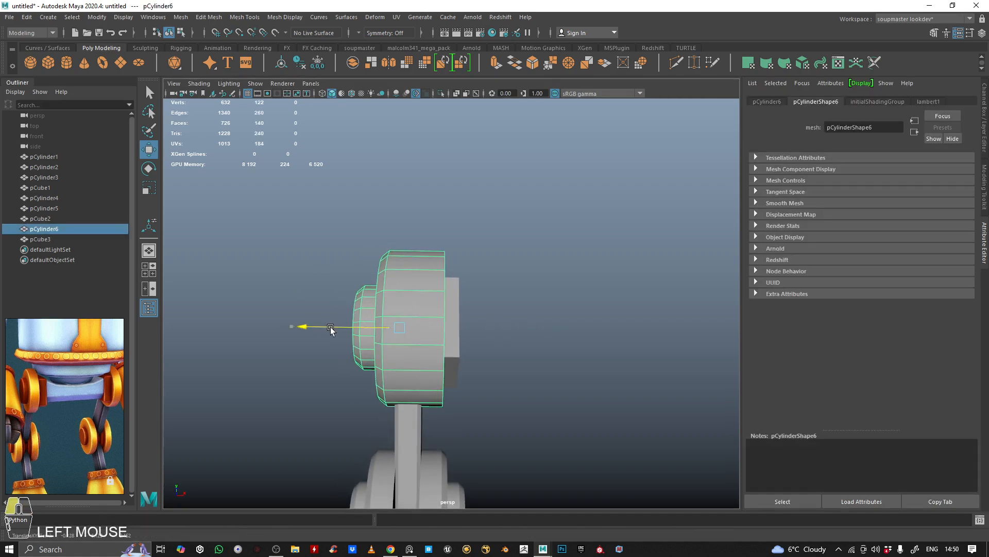
Pull the upper disc's inner rim vertices back to make the disc thinner, then return to object mode.
{"action": "right_click_drag", "start_coordinate": [555, 240], "coordinate": [510, 236]}
{"action": "left_click_drag", "start_coordinate": [511, 236], "coordinate": [509, 200], "text": "alt"}
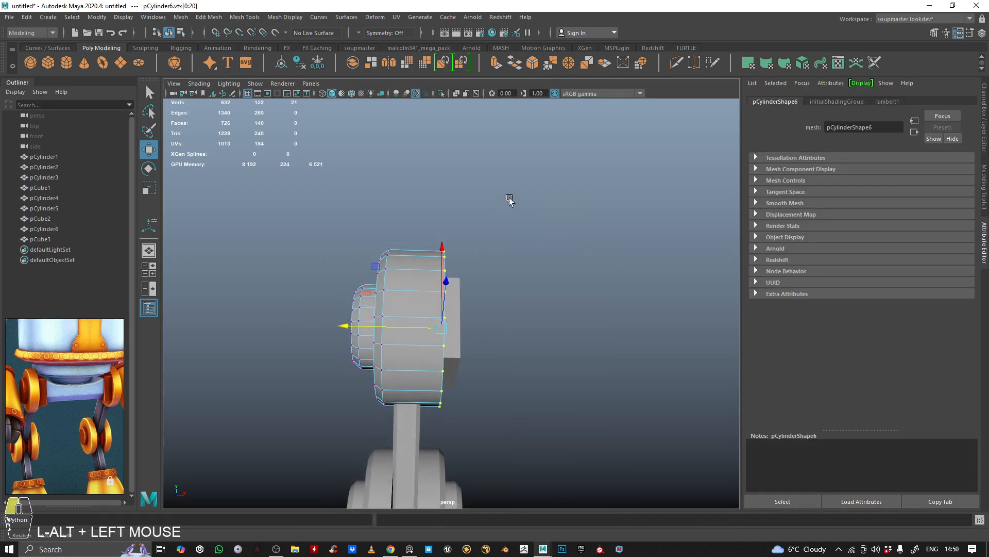
{"action": "left_click_drag", "start_coordinate": [385, 327], "coordinate": [368, 325]}
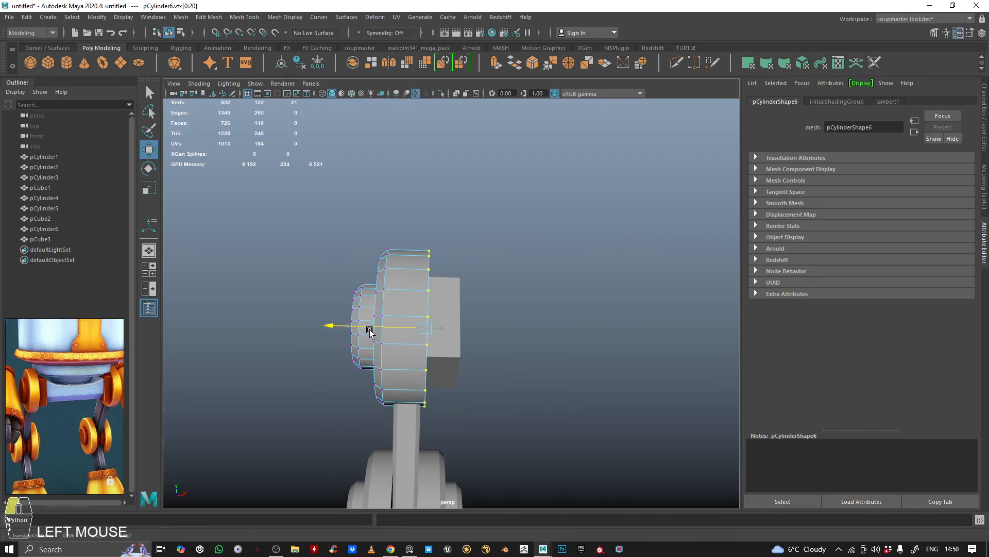
{"action": "right_click_drag", "start_coordinate": [405, 283], "coordinate": [461, 259]}
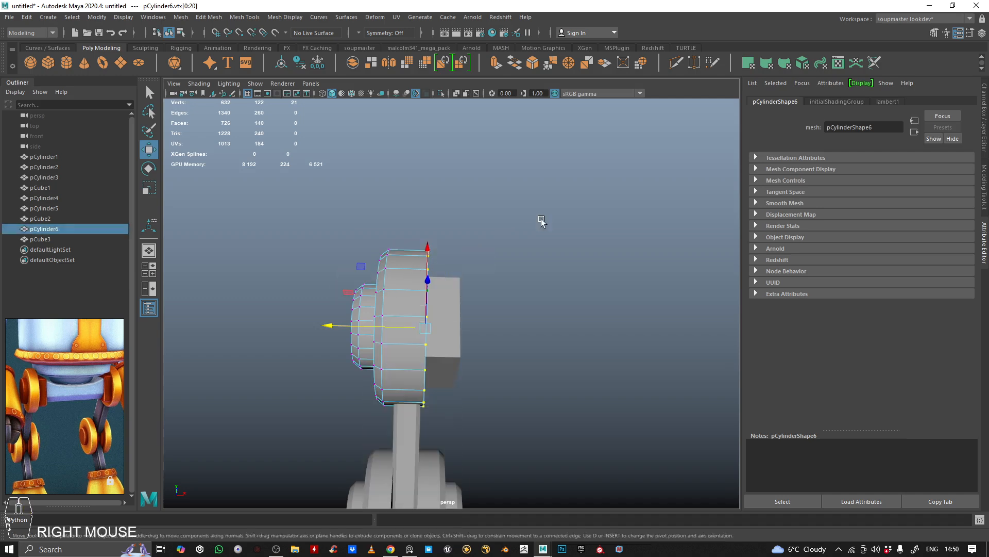
{"action": "left_click", "coordinate": [542, 221]}
Duplicate the block behind the upper disc, move the copy outward, and scale it smaller than the first block.
{"action": "left_click_drag", "start_coordinate": [536, 227], "coordinate": [428, 317], "text": "alt"}
{"action": "left_click", "coordinate": [444, 316]}
{"action": "middle_click_drag", "start_coordinate": [444, 317], "coordinate": [413, 281], "text": "alt"}
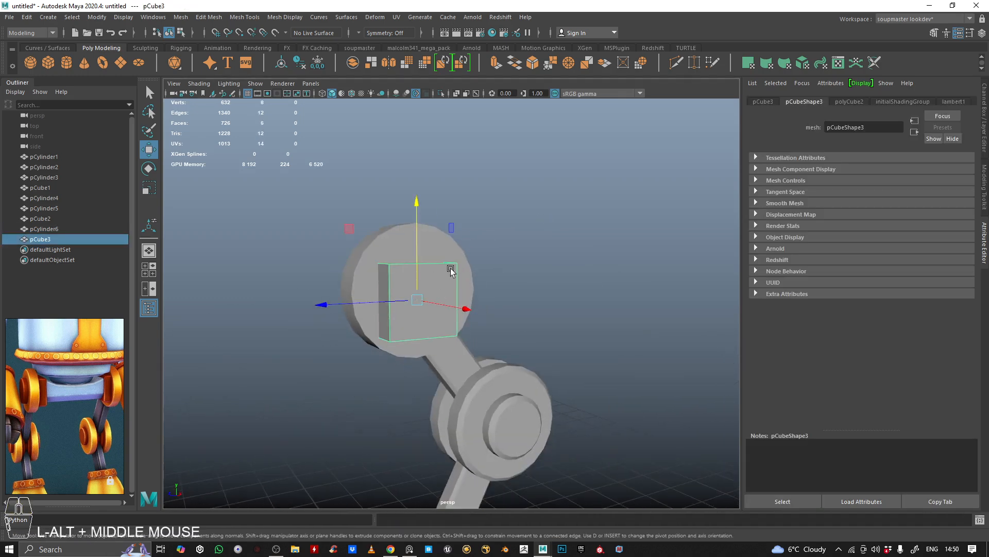
{"action": "left_click_drag", "start_coordinate": [412, 281], "coordinate": [223, 458], "text": "alt"}
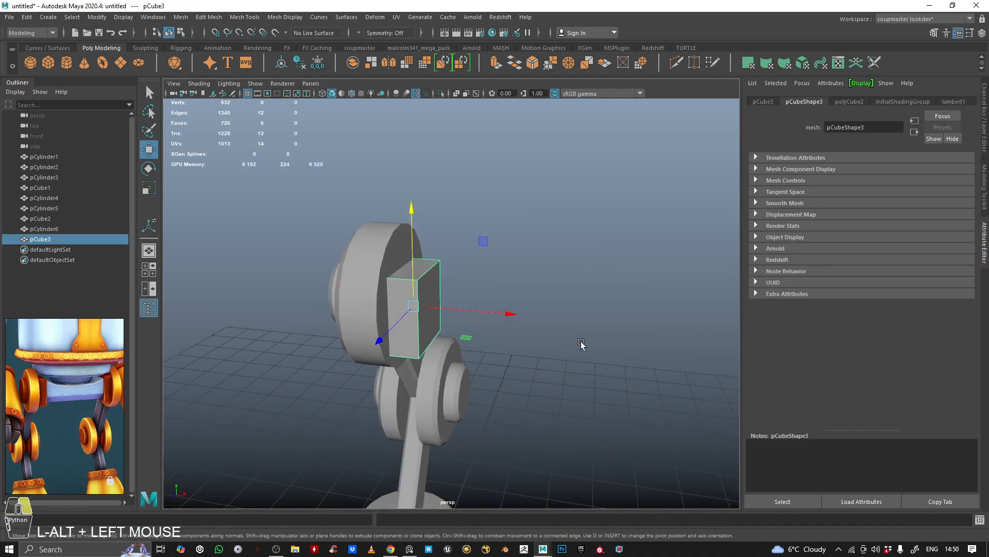
{"action": "left_click_drag", "start_coordinate": [582, 344], "coordinate": [459, 373], "text": "alt"}
{"action": "key", "text": "ctrl+d"}
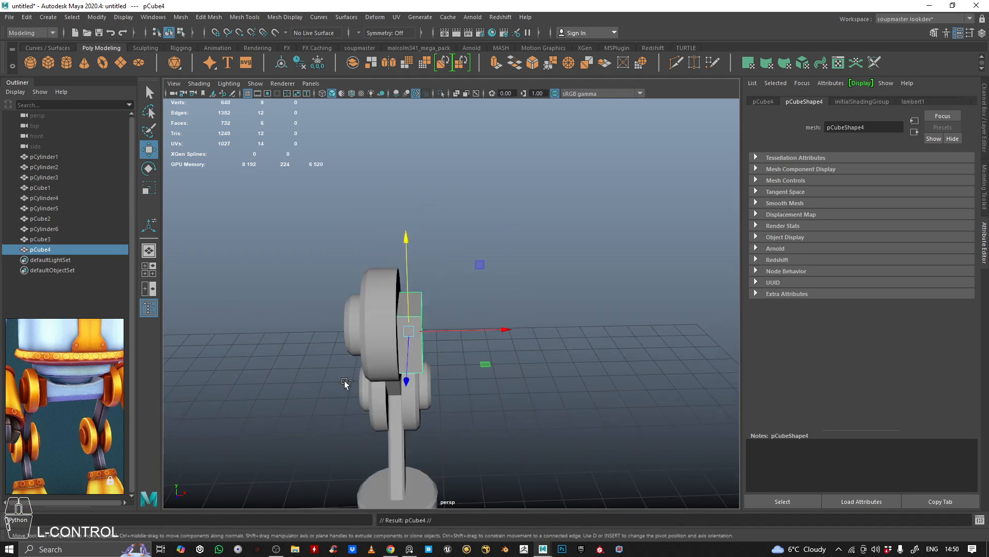
{"action": "mouse_move", "coordinate": [437, 328]}
{"action": "left_mouse_down"}
{"action": "mouse_move", "coordinate": [508, 335]}
{"action": "mouse_move", "coordinate": [448, 331]}
{"action": "left_mouse_up"}
{"action": "left_click_drag", "start_coordinate": [448, 330], "coordinate": [605, 268], "text": "alt"}
{"action": "key", "text": "r"}
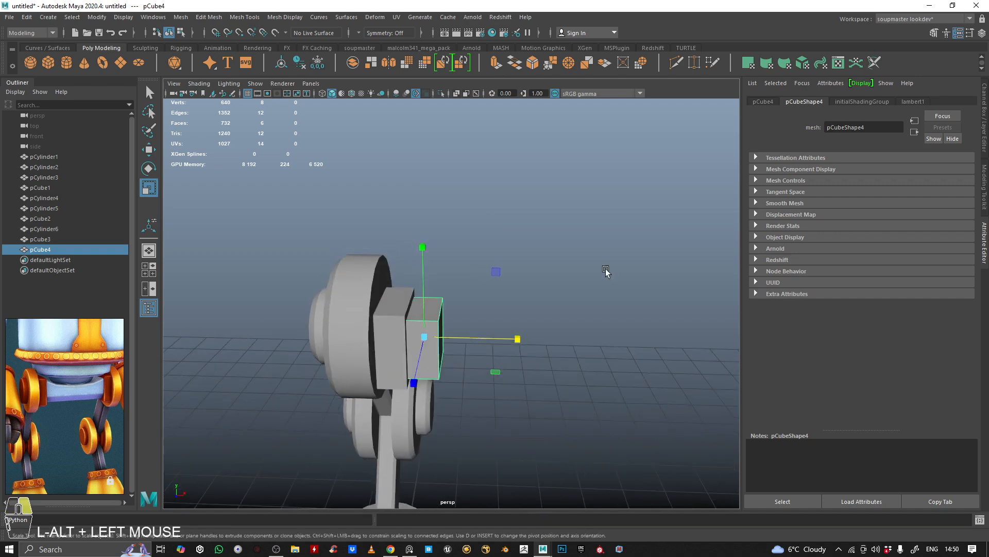
Stretch the smaller block sideways into a long beam by moving its outer end vertices, then return to object mode.
{"action": "right_click_drag", "start_coordinate": [605, 268], "coordinate": [541, 237]}
{"action": "left_click_drag", "start_coordinate": [539, 236], "coordinate": [546, 227], "text": "alt"}
{"action": "left_click_drag", "start_coordinate": [546, 227], "coordinate": [429, 416]}
{"action": "right_click_drag", "start_coordinate": [502, 345], "coordinate": [479, 353], "text": "alt"}
{"action": "left_click_drag", "start_coordinate": [479, 353], "coordinate": [473, 378], "text": "alt"}
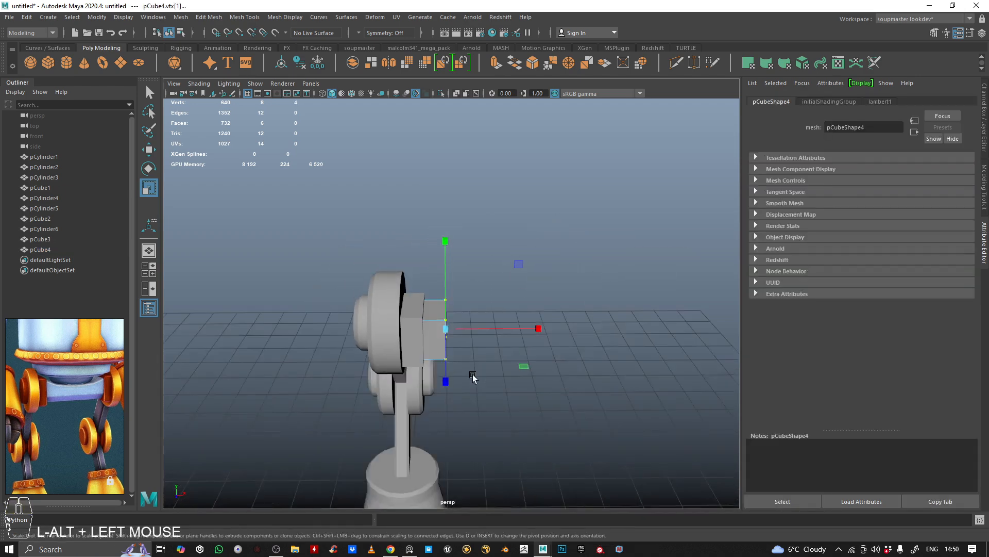
{"action": "key", "text": "w"}
{"action": "left_click_drag", "start_coordinate": [485, 329], "coordinate": [439, 302]}
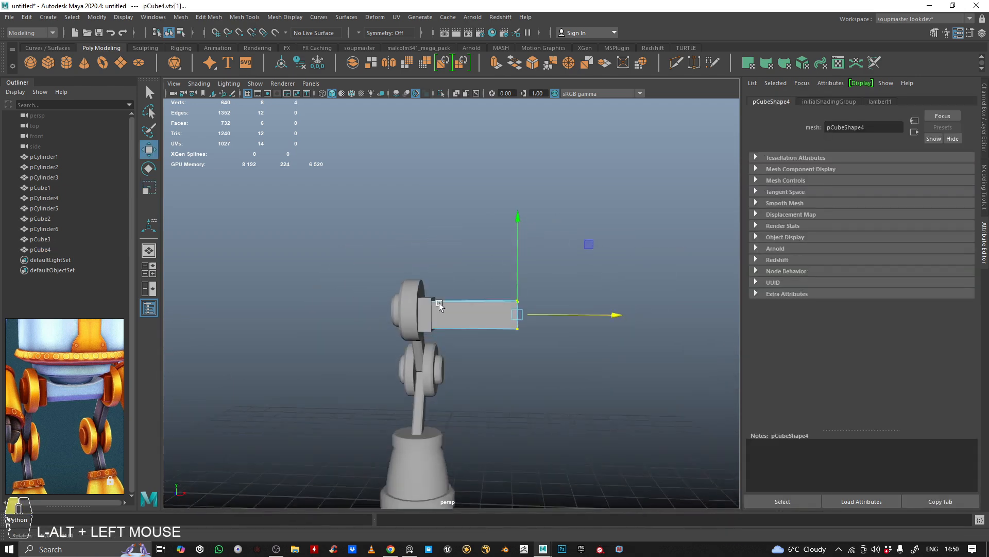
{"action": "right_click_drag", "start_coordinate": [439, 302], "coordinate": [524, 327], "text": "alt"}
{"action": "left_click_drag", "start_coordinate": [523, 328], "coordinate": [465, 334], "text": "alt"}
{"action": "scroll", "coordinate": [44, 393], "scroll_direction": "up", "scroll_amount": 3}
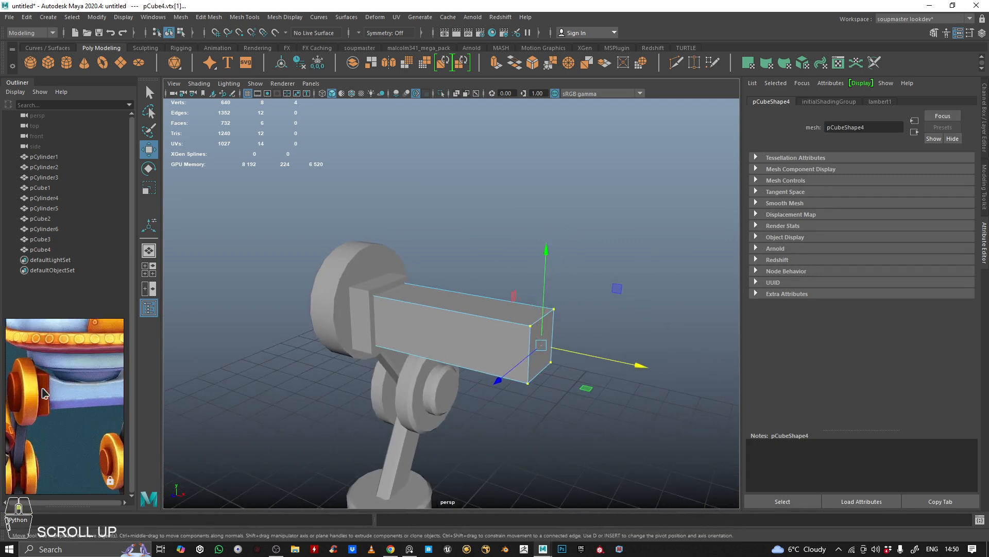
{"action": "middle_click_drag", "start_coordinate": [58, 393], "coordinate": [26, 382]}
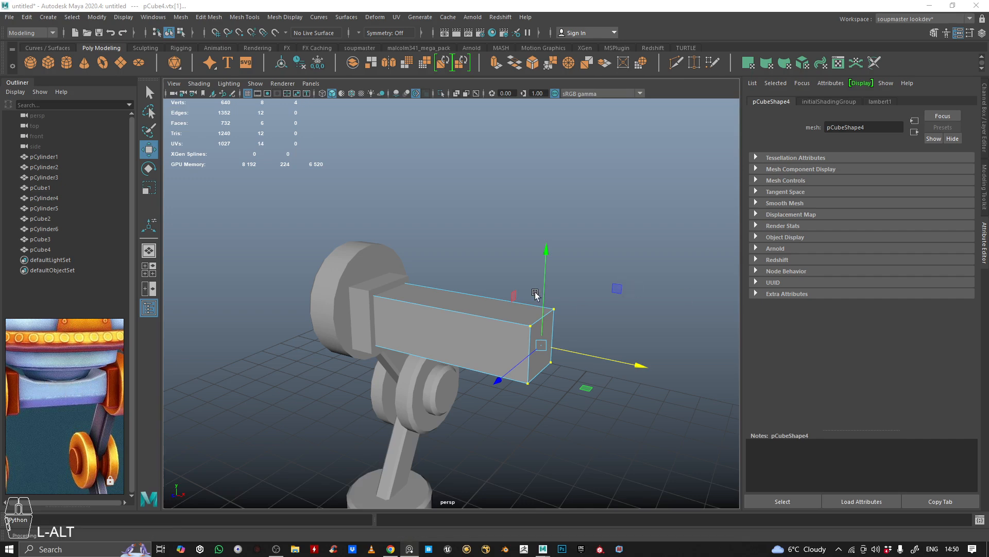
{"action": "left_click_drag", "start_coordinate": [534, 293], "coordinate": [572, 284], "text": "alt"}
{"action": "right_click_drag", "start_coordinate": [461, 311], "coordinate": [497, 293]}
Insert an edge loop around the middle of the long beam with the Multi-Cut tool.
{"action": "left_click_drag", "start_coordinate": [497, 296], "coordinate": [538, 285], "text": "alt"}
{"action": "right_click_drag", "start_coordinate": [539, 285], "coordinate": [560, 270], "text": "alt"}
{"action": "left_click_drag", "start_coordinate": [561, 270], "coordinate": [496, 315], "text": "alt"}
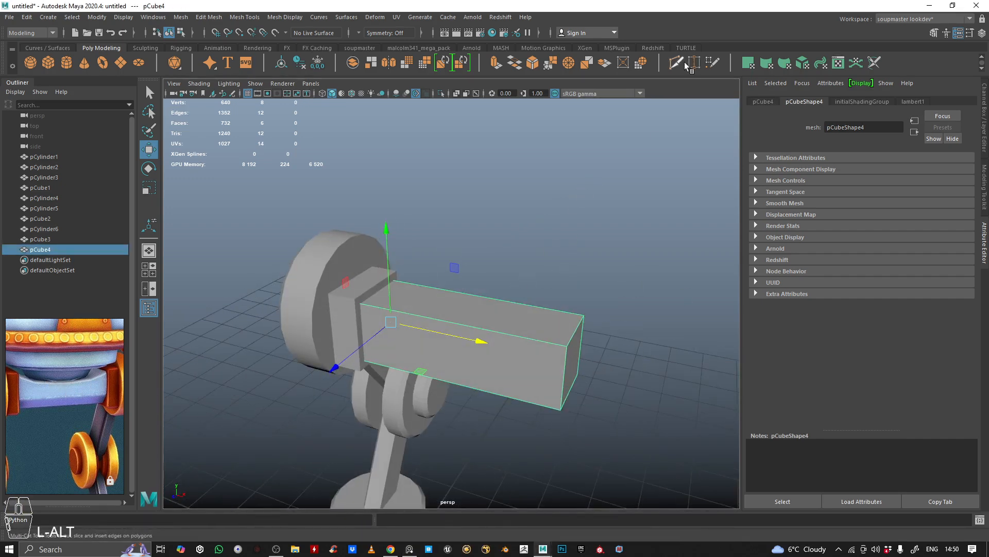
{"action": "left_click", "coordinate": [680, 63]}
{"action": "left_click_drag", "start_coordinate": [565, 203], "coordinate": [638, 88], "text": "alt"}
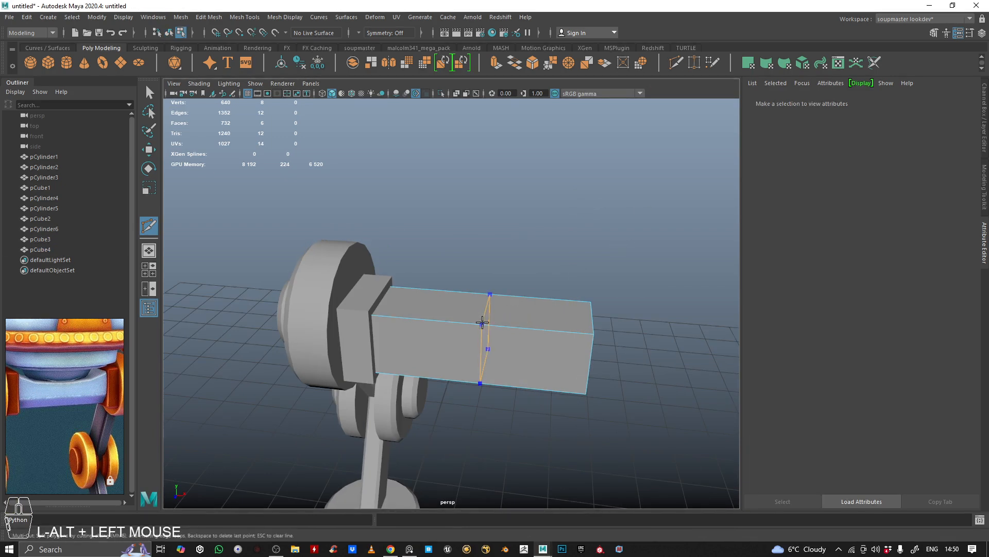
{"action": "left_click_drag", "start_coordinate": [573, 282], "coordinate": [575, 279], "text": "alt"}
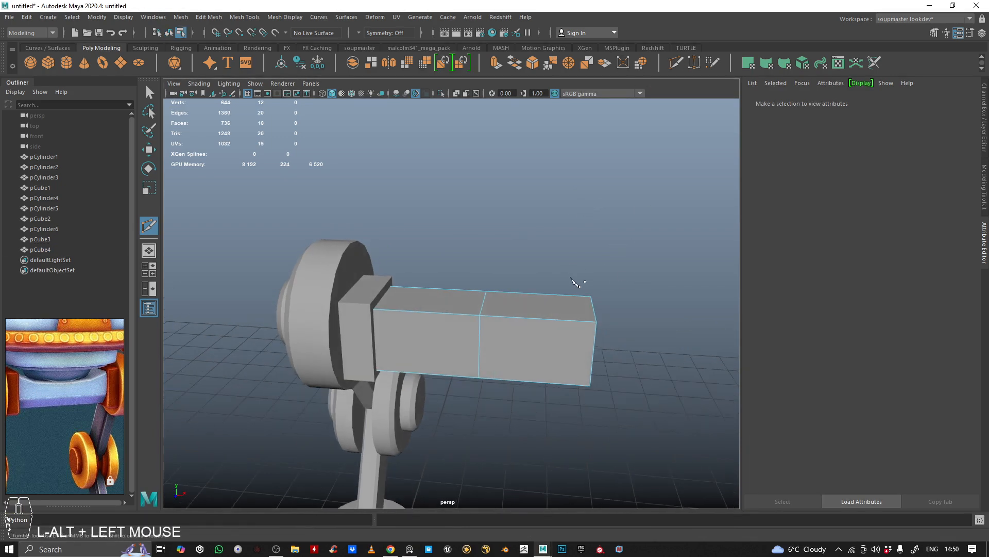
Bevel the beam's middle edge loop with a fraction of 0.65 to split it into two loops near the ends.
{"action": "key", "text": "q"}
{"action": "right_click_drag", "start_coordinate": [544, 298], "coordinate": [543, 248]}
{"action": "double_click", "coordinate": [484, 333]}
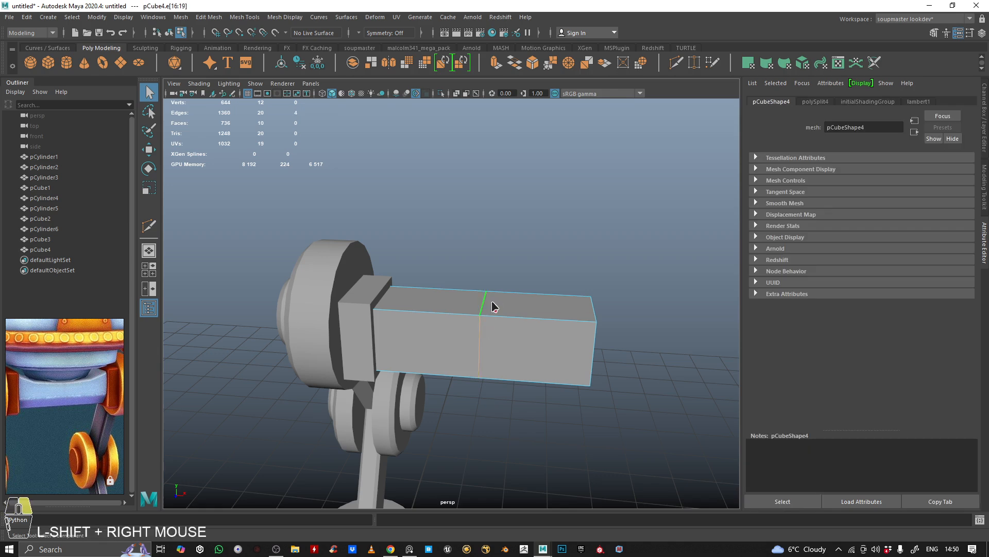
{"action": "mouse_move", "coordinate": [492, 303]}
{"action": "right_mouse_down", "text": "shift"}
{"action": "mouse_move", "coordinate": [538, 308]}
{"action": "mouse_move", "coordinate": [493, 302]}
{"action": "right_mouse_up", "text": "shift"}
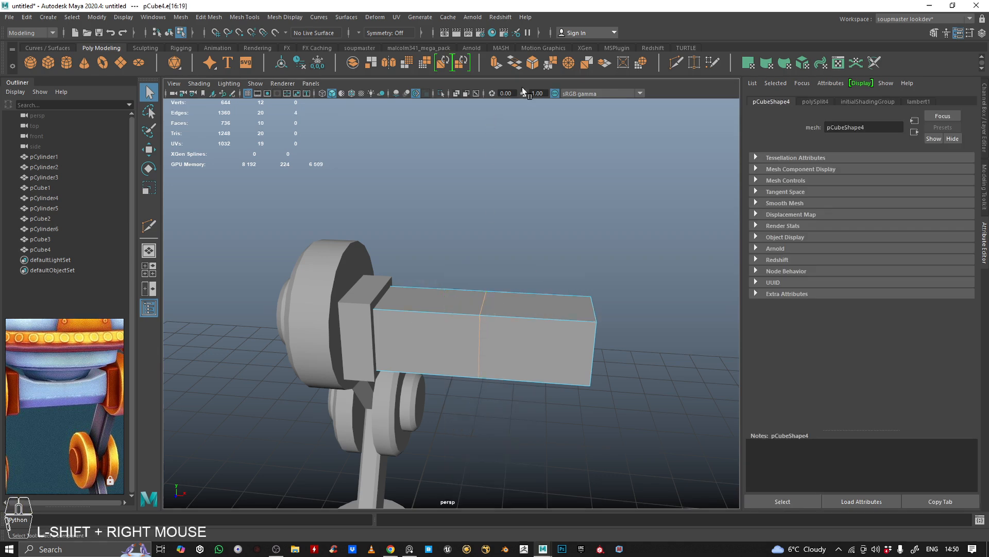
{"action": "left_click", "coordinate": [531, 66]}
{"action": "middle_click_drag", "start_coordinate": [580, 252], "coordinate": [581, 259], "text": "ctrl"}
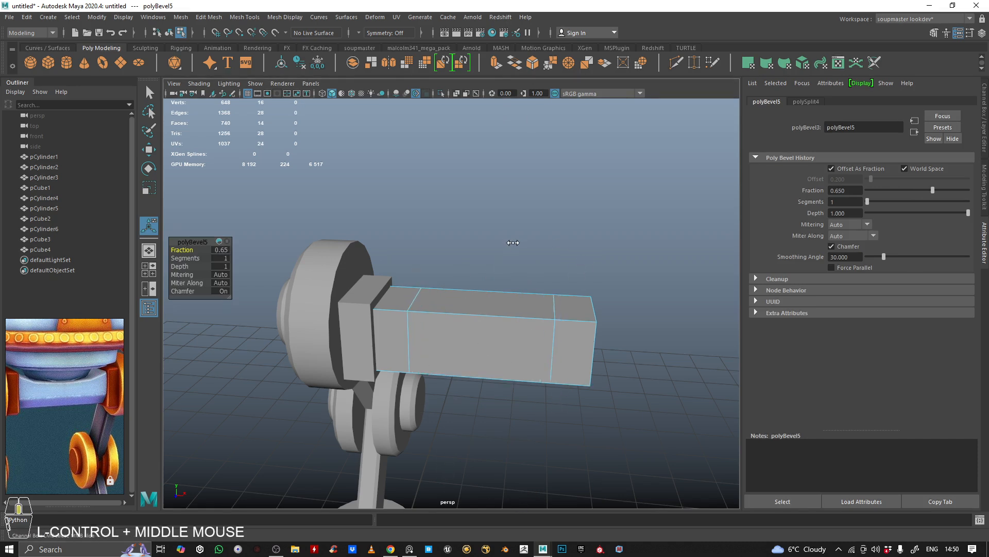
Lower the beam's top middle face to form a recess between two raised, sloping ends.
{"action": "right_click_drag", "start_coordinate": [484, 274], "coordinate": [487, 304]}
{"action": "left_click", "coordinate": [487, 304]}
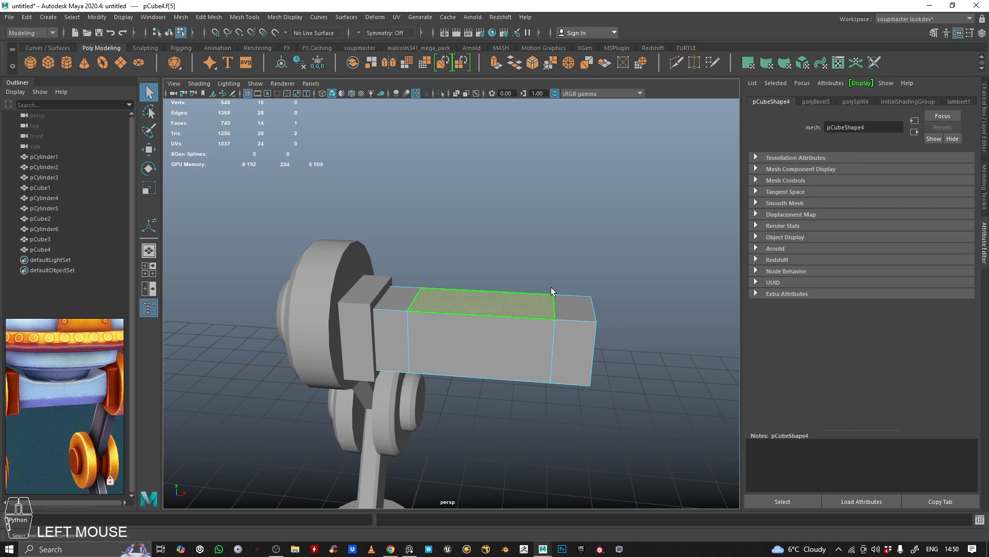
{"action": "key", "text": "w"}
{"action": "left_click_drag", "start_coordinate": [483, 246], "coordinate": [486, 272]}
{"action": "right_click_drag", "start_coordinate": [502, 278], "coordinate": [492, 277], "text": "alt"}
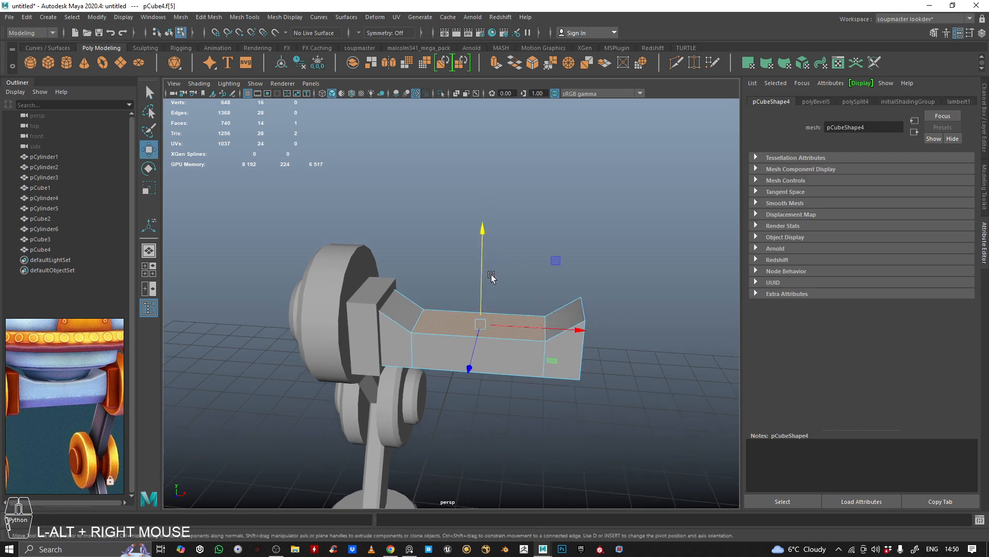
{"action": "left_click_drag", "start_coordinate": [492, 278], "coordinate": [478, 258], "text": "alt"}
Bevel the edges along one lower side of the beam, then return to object mode and clear the selection.
{"action": "right_click_drag", "start_coordinate": [471, 329], "coordinate": [471, 247]}
{"action": "left_click", "coordinate": [486, 349]}
{"action": "right_click_drag", "start_coordinate": [486, 349], "coordinate": [570, 314], "text": "alt"}
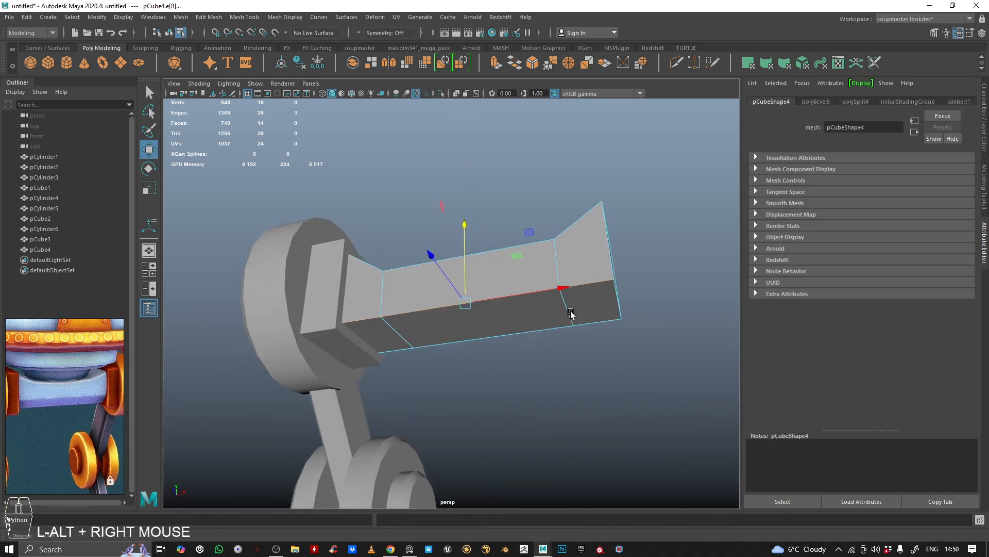
{"action": "left_click_drag", "start_coordinate": [569, 314], "coordinate": [425, 317], "text": "alt"}
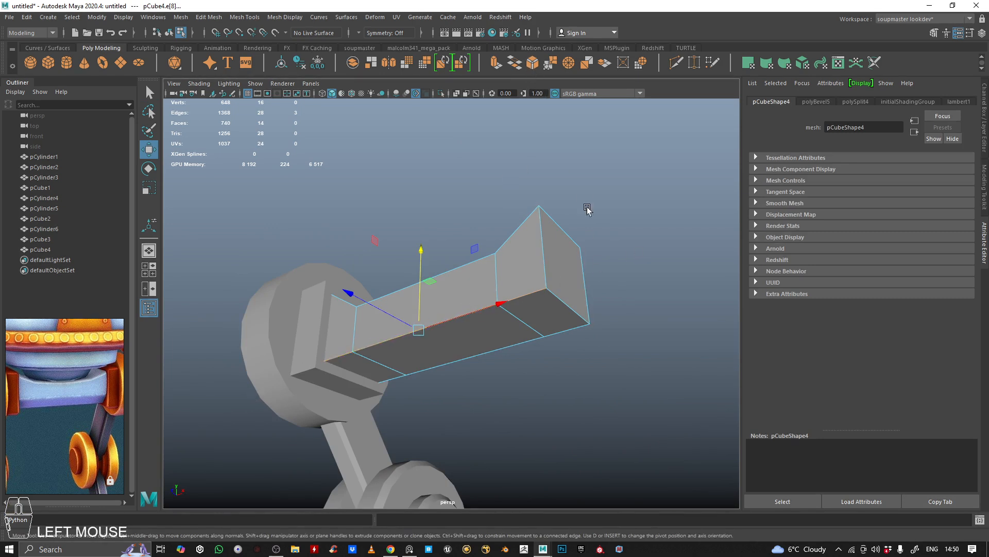
{"action": "key", "text": "ctrl+b"}
{"action": "middle_click_drag", "start_coordinate": [601, 239], "coordinate": [595, 239], "text": "ctrl"}
{"action": "right_click_drag", "start_coordinate": [506, 292], "coordinate": [407, 190]}
{"action": "left_click", "coordinate": [632, 163]}
Examine the whole leg with its new beam from several angles and compare it with the reference image.
{"action": "left_click_drag", "start_coordinate": [407, 190], "coordinate": [477, 249], "text": "alt"}
{"action": "middle_click_drag", "start_coordinate": [478, 250], "coordinate": [520, 195], "text": "alt"}
{"action": "scroll", "coordinate": [66, 398], "scroll_direction": "down", "scroll_amount": 2}
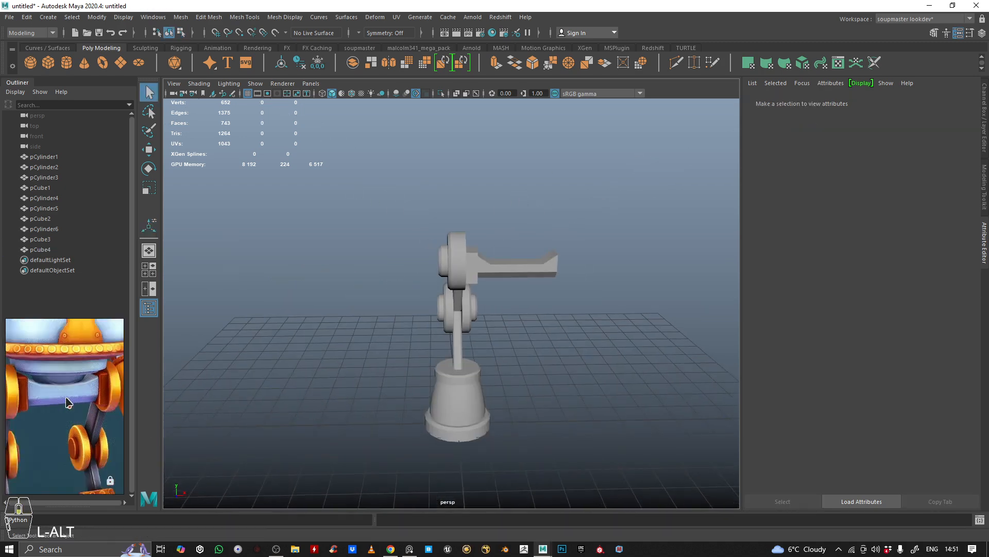
{"action": "scroll", "coordinate": [66, 402], "scroll_direction": "down", "scroll_amount": 2}
{"action": "scroll", "coordinate": [66, 402], "scroll_direction": "up", "scroll_amount": 3}
{"action": "middle_click_drag", "start_coordinate": [82, 392], "coordinate": [101, 396]}
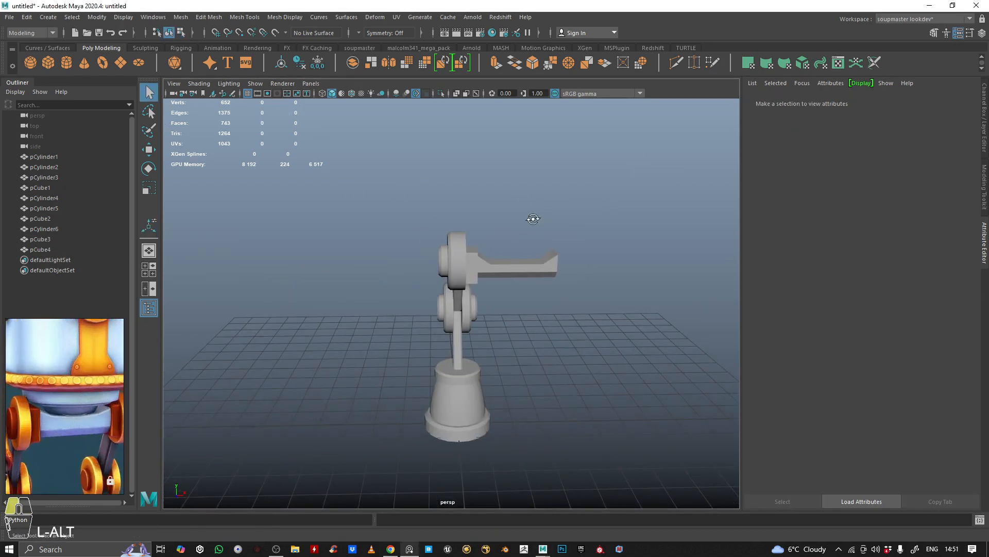
{"action": "right_click_drag", "start_coordinate": [533, 219], "coordinate": [458, 229], "text": "alt"}
{"action": "right_click_drag", "start_coordinate": [614, 302], "coordinate": [497, 303], "text": "alt"}
{"action": "left_click_drag", "start_coordinate": [497, 303], "coordinate": [531, 324], "text": "alt"}
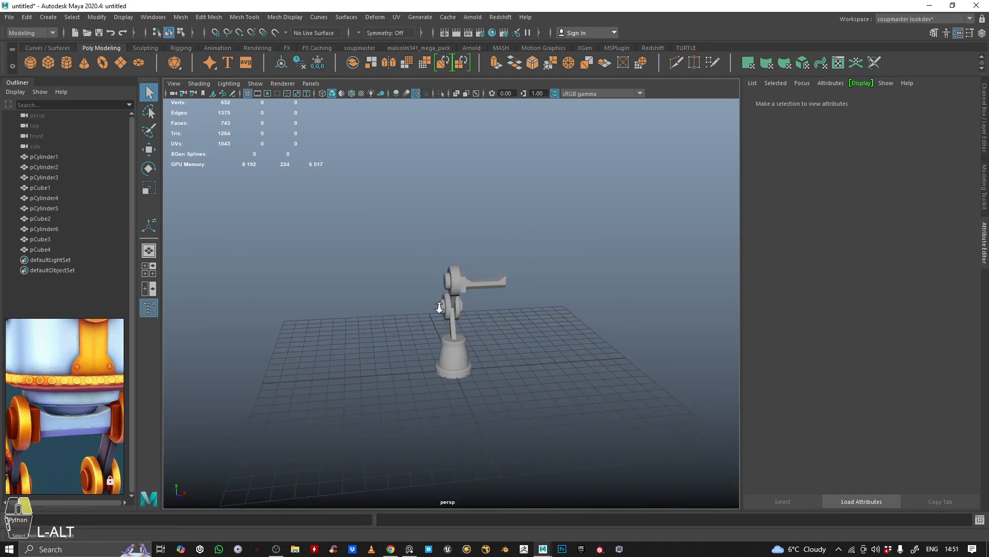
{"action": "right_click_drag", "start_coordinate": [490, 325], "coordinate": [557, 332], "text": "alt"}
{"action": "left_click_drag", "start_coordinate": [556, 332], "coordinate": [479, 329], "text": "alt"}
{"action": "right_click_drag", "start_coordinate": [480, 328], "coordinate": [551, 330], "text": "alt"}
{"action": "left_click_drag", "start_coordinate": [551, 333], "coordinate": [609, 338], "text": "alt"}
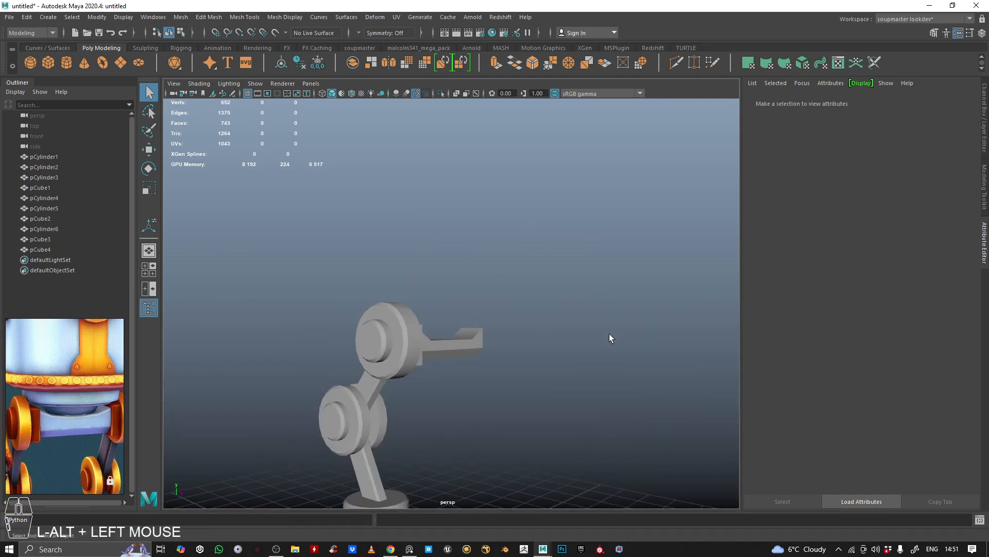
Create a polygon cylinder, raise it above the hip joint, and shift it sideways over the beam.
{"action": "left_click", "coordinate": [67, 66]}
{"action": "key", "text": "w"}
{"action": "right_click_drag", "start_coordinate": [460, 281], "coordinate": [410, 289], "text": "alt"}
{"action": "left_click_drag", "start_coordinate": [435, 304], "coordinate": [454, 355], "text": "alt"}
{"action": "left_click_drag", "start_coordinate": [402, 338], "coordinate": [422, 179]}
{"action": "right_click_drag", "start_coordinate": [422, 179], "coordinate": [468, 229], "text": "alt"}
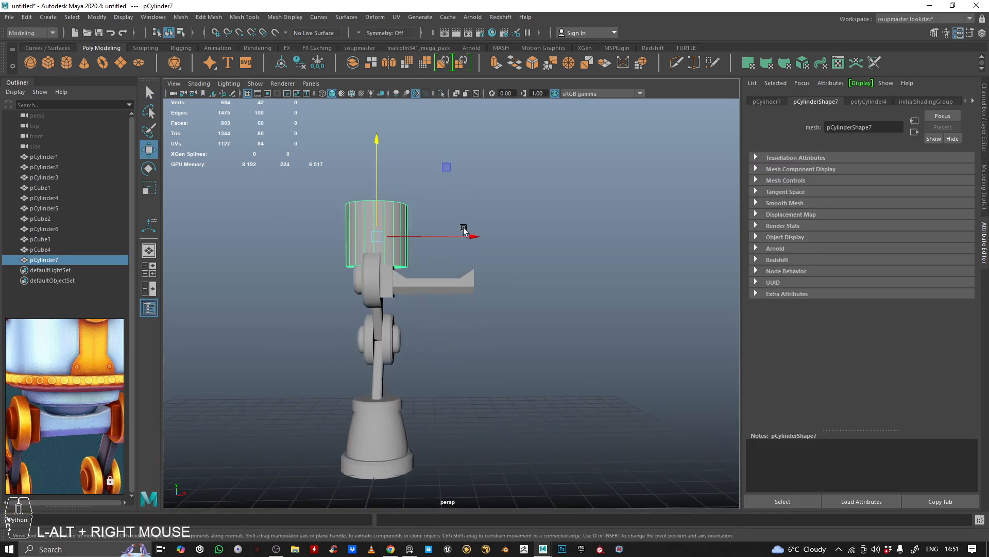
{"action": "left_click_drag", "start_coordinate": [464, 237], "coordinate": [491, 240]}
{"action": "right_click_drag", "start_coordinate": [491, 240], "coordinate": [407, 111], "text": "alt"}
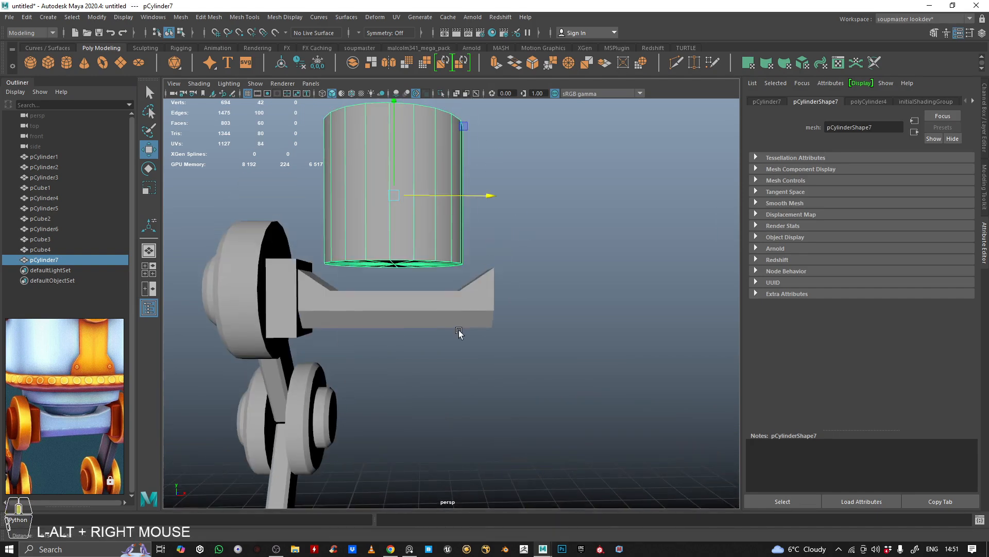
Show wireframe on the shaded models and insert an edge loop around the middle of the beam.
{"action": "left_click", "coordinate": [352, 94]}
{"action": "left_click_drag", "start_coordinate": [357, 230], "coordinate": [380, 345], "text": "alt"}
{"action": "left_click", "coordinate": [380, 345]}
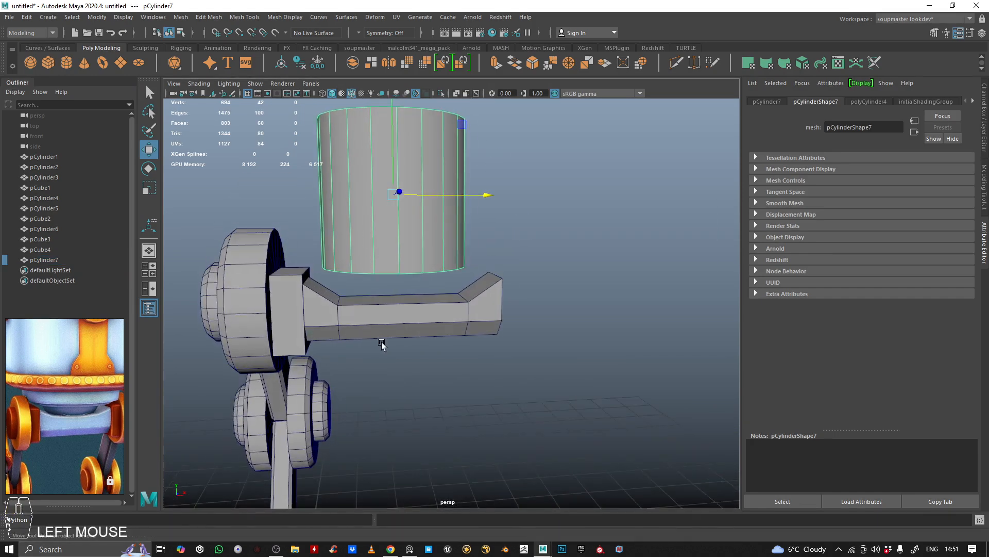
{"action": "left_click", "coordinate": [456, 323]}
{"action": "right_click_drag", "start_coordinate": [458, 328], "coordinate": [623, 79], "text": "alt"}
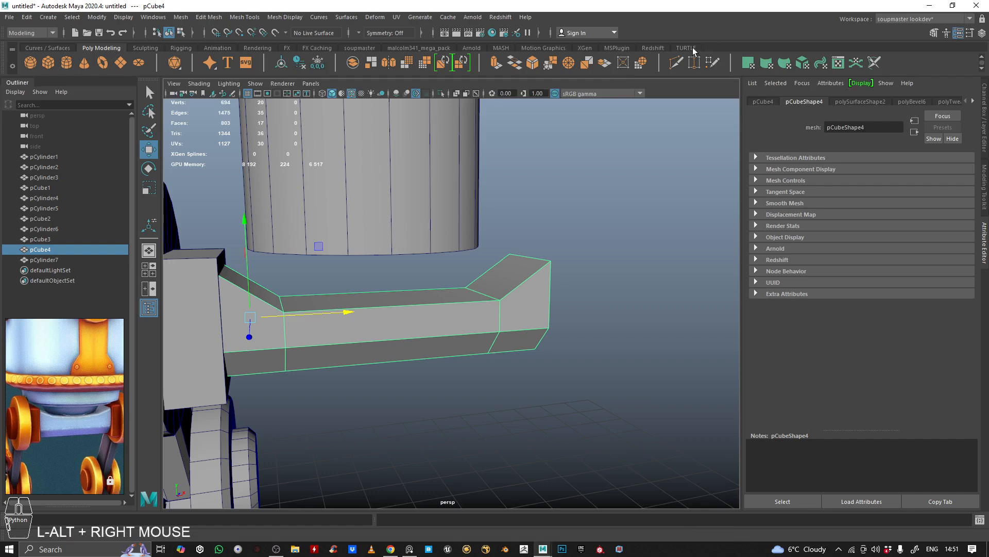
{"action": "left_click", "coordinate": [683, 62]}
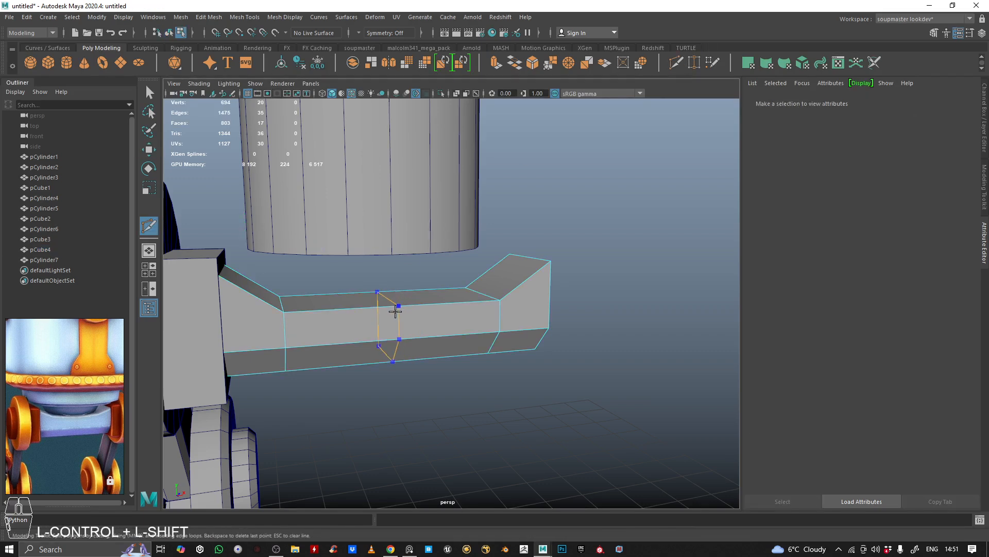
{"action": "left_click", "coordinate": [391, 315], "text": "ctrl+shift"}
{"action": "right_click_drag", "start_coordinate": [392, 315], "coordinate": [330, 288], "text": "alt"}
{"action": "left_click_drag", "start_coordinate": [330, 289], "coordinate": [363, 307], "text": "alt"}
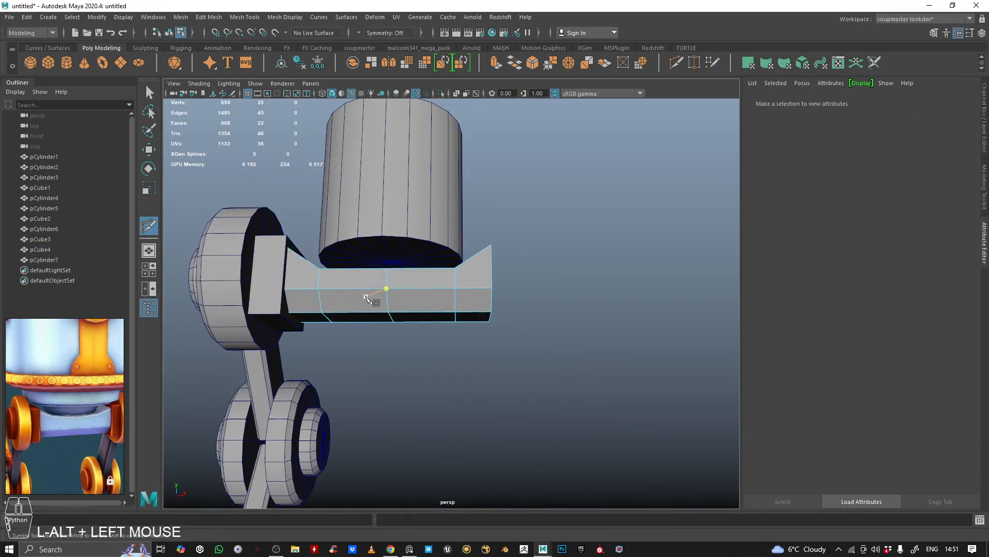
Snap the cylinder sideways to the beam's middle edge loop and lower it onto the beam's recessed top.
{"action": "left_click", "coordinate": [419, 166]}
{"action": "right_click_drag", "start_coordinate": [419, 166], "coordinate": [438, 161], "text": "alt"}
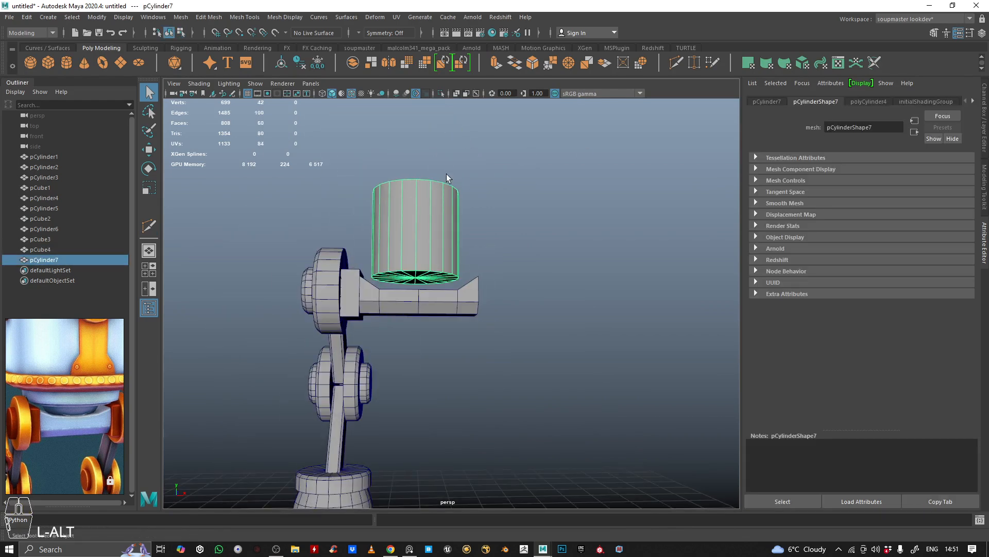
{"action": "key", "text": "w"}
{"action": "left_click_drag", "start_coordinate": [470, 235], "coordinate": [599, 243]}
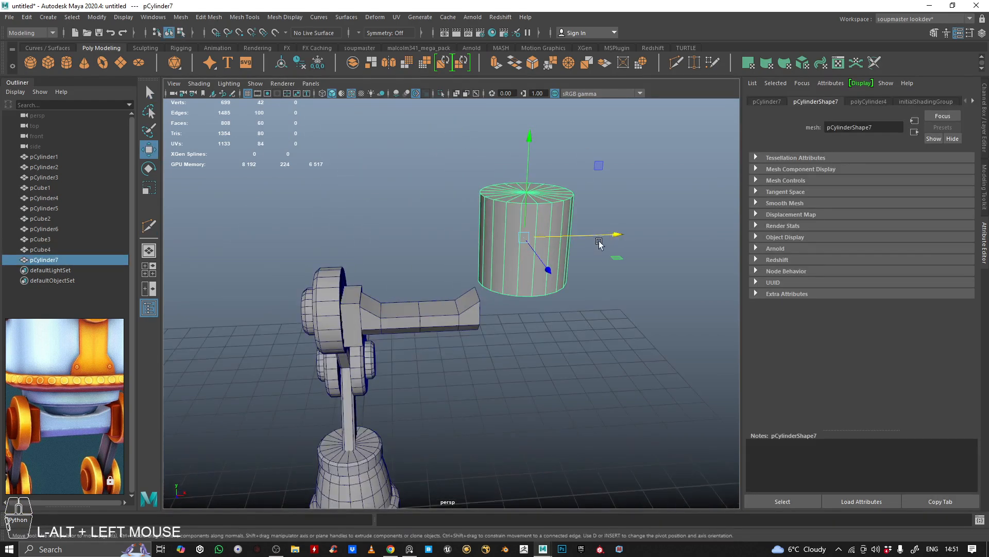
{"action": "left_click_drag", "start_coordinate": [418, 238], "coordinate": [606, 262]}
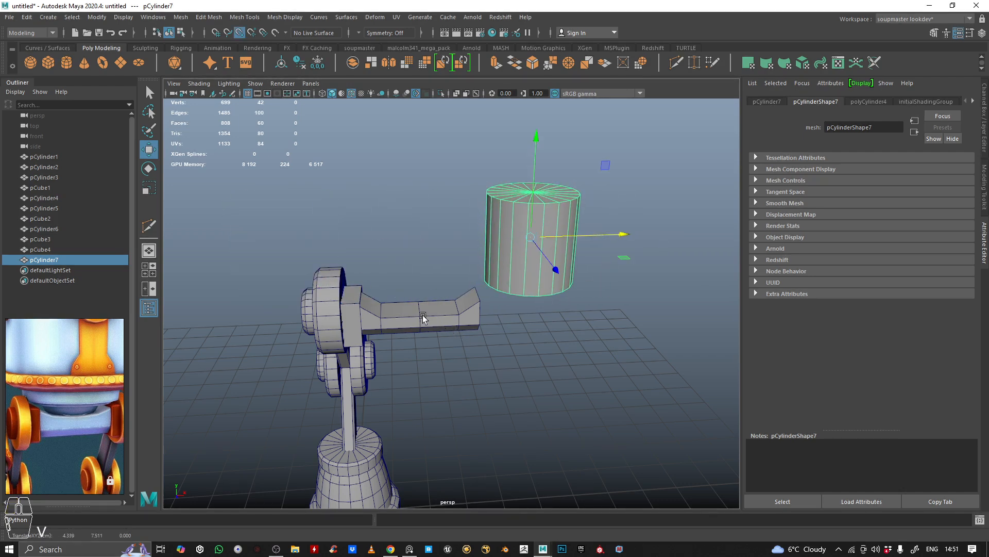
{"action": "middle_click_drag", "start_coordinate": [423, 318], "coordinate": [421, 317]}
{"action": "left_click_drag", "start_coordinate": [425, 318], "coordinate": [264, 305], "text": "alt"}
{"action": "right_click_drag", "start_coordinate": [265, 305], "coordinate": [390, 239], "text": "alt"}
{"action": "left_click_drag", "start_coordinate": [406, 119], "coordinate": [403, 147]}
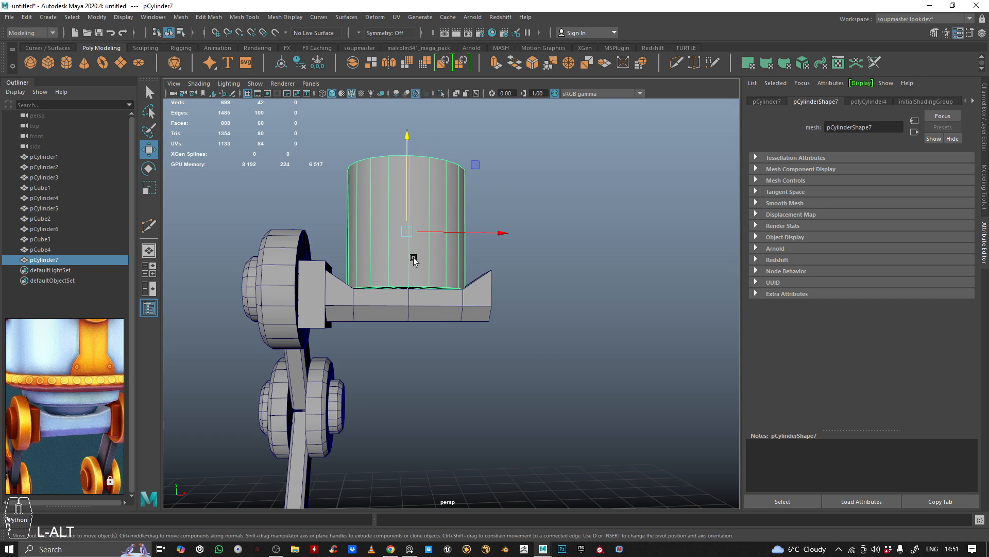
Scale the cylinder narrower in width and depth while keeping its height, so it fits within the beam's recess.
{"action": "left_click_drag", "start_coordinate": [463, 214], "coordinate": [367, 230], "text": "alt"}
{"action": "key", "text": "r"}
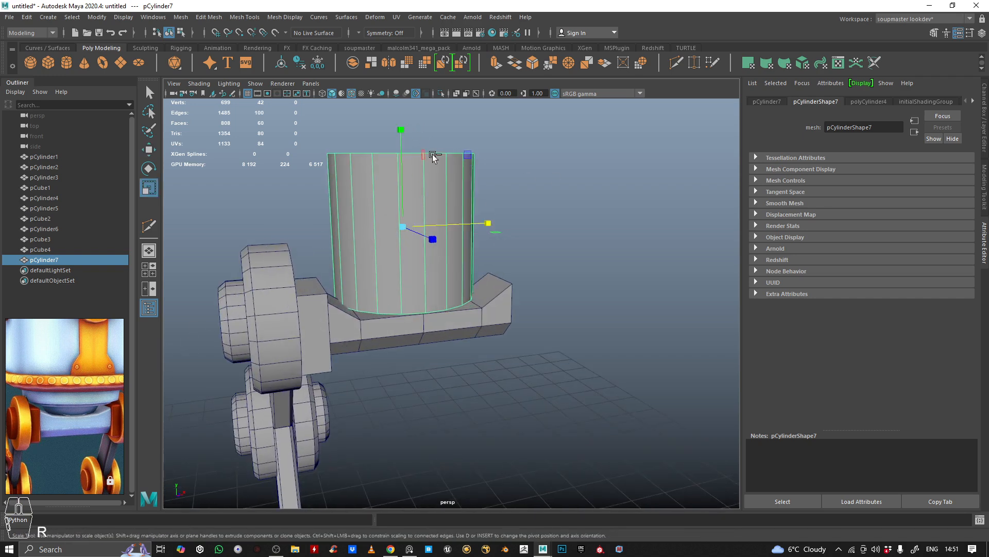
{"action": "left_click_drag", "start_coordinate": [405, 154], "coordinate": [394, 175], "text": "ctrl"}
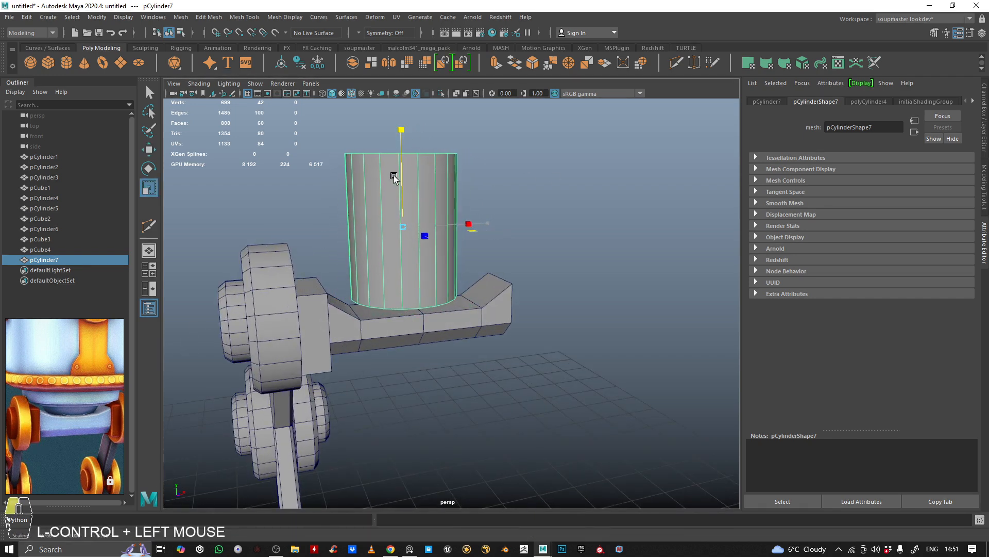
Lower the cylinder's top vertices and scale them outward to form a shallow flared disc, then return to object mode.
{"action": "right_click_drag", "start_coordinate": [406, 141], "coordinate": [407, 124]}
{"action": "left_click_drag", "start_coordinate": [335, 105], "coordinate": [496, 199]}
{"action": "key", "text": "w"}
{"action": "left_click_drag", "start_coordinate": [401, 127], "coordinate": [361, 237]}
{"action": "right_click_drag", "start_coordinate": [361, 237], "coordinate": [380, 260], "text": "alt"}
{"action": "key", "text": "r"}
{"action": "left_click_drag", "start_coordinate": [378, 262], "coordinate": [490, 232]}
{"action": "key", "text": "F8"}
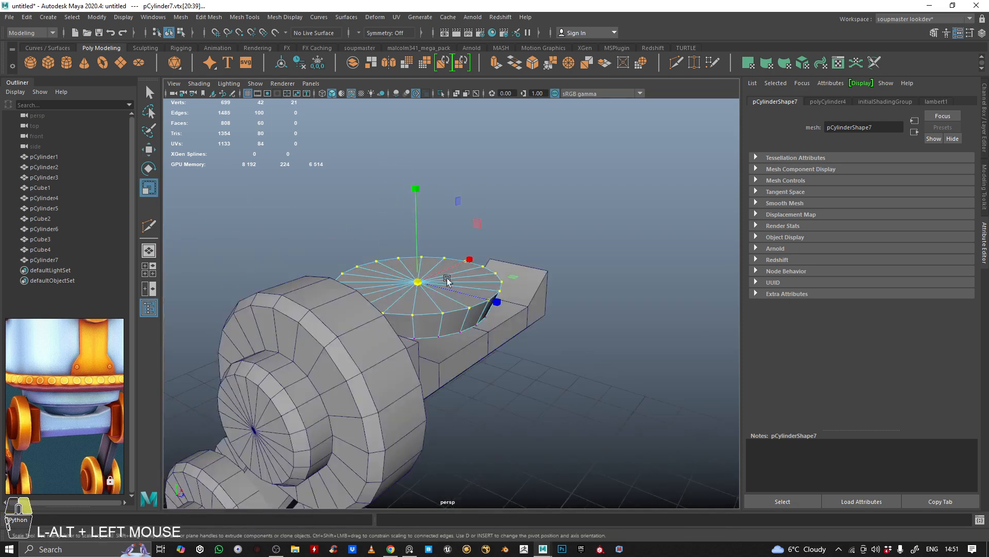
Move the flared disc across the beam's depth to centre it on the beam.
{"action": "right_click_drag", "start_coordinate": [490, 231], "coordinate": [551, 209], "text": "alt"}
{"action": "left_click_drag", "start_coordinate": [550, 209], "coordinate": [535, 271], "text": "alt"}
{"action": "key", "text": "w"}
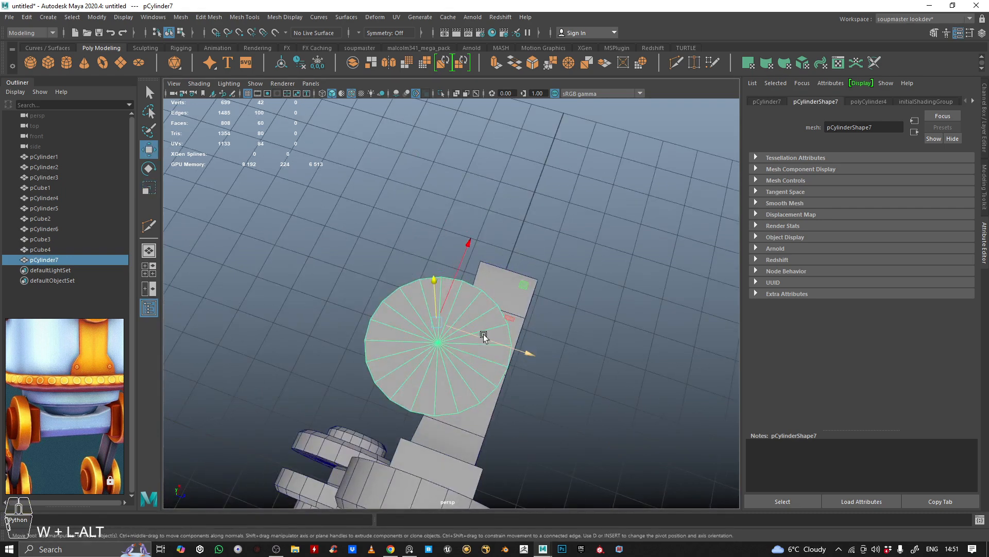
{"action": "left_click_drag", "start_coordinate": [484, 334], "coordinate": [392, 227]}
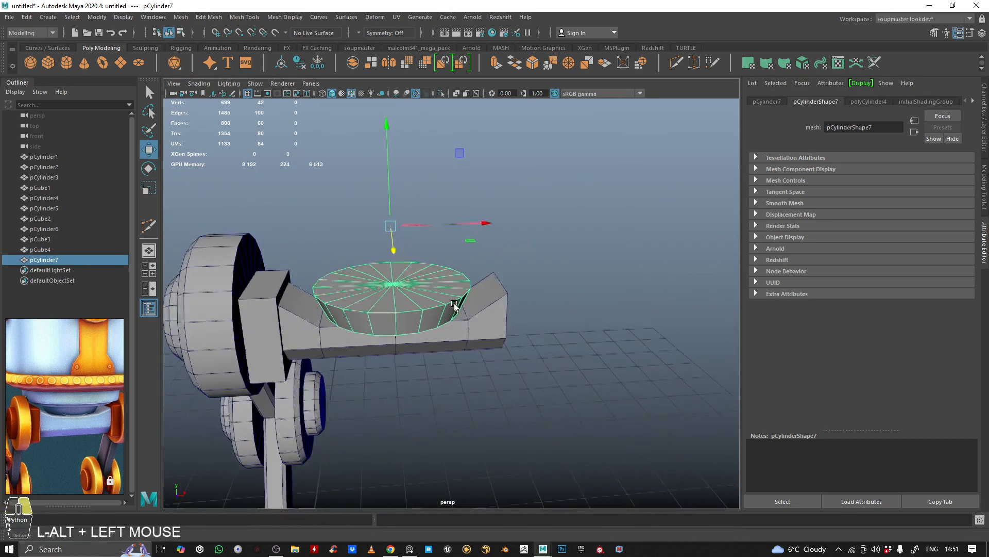
Extrude the flared disc's top cap faces and raise them straight up to form a vertical-sided band.
{"action": "right_click_drag", "start_coordinate": [392, 227], "coordinate": [281, 101], "text": "alt"}
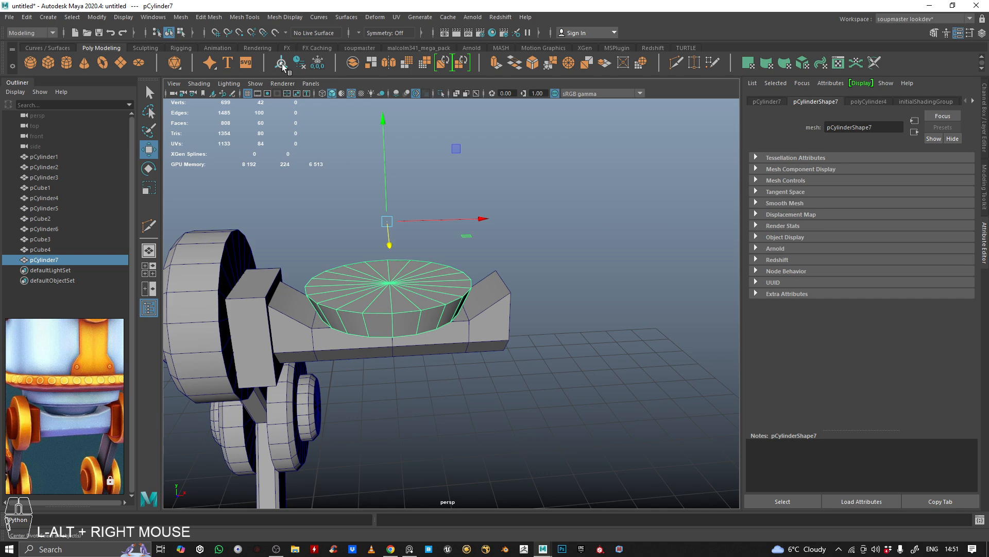
{"action": "left_click_drag", "start_coordinate": [360, 232], "coordinate": [356, 206], "text": "alt"}
{"action": "right_click", "coordinate": [347, 192]}
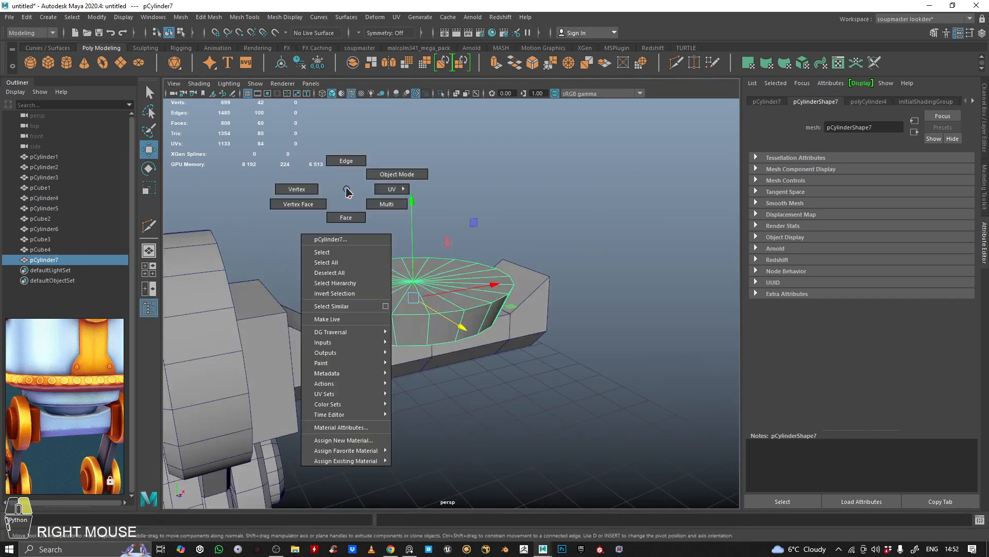
{"action": "left_click", "coordinate": [346, 161]}
{"action": "left_click_drag", "start_coordinate": [346, 161], "coordinate": [336, 193], "text": "alt"}
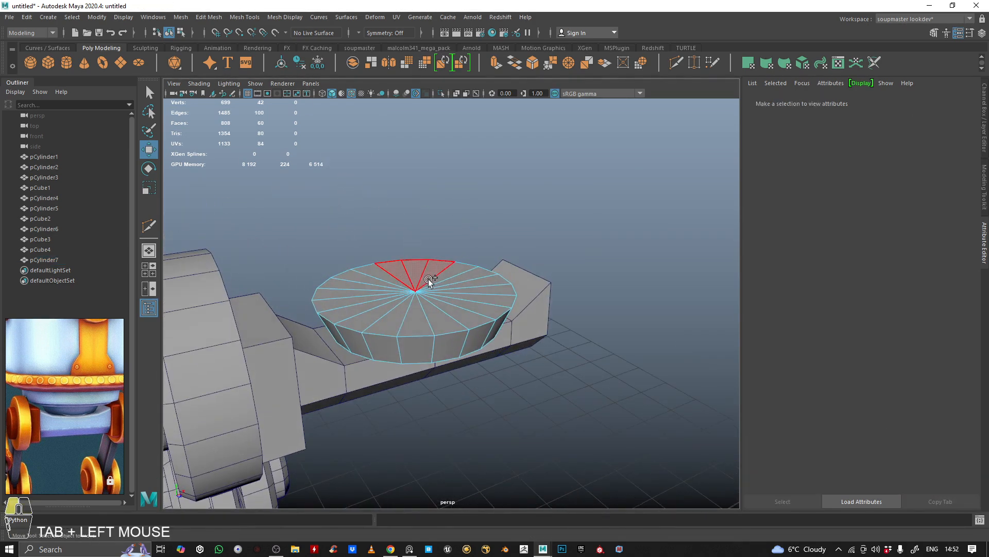
{"action": "left_click", "coordinate": [398, 280]}
{"action": "left_click_drag", "start_coordinate": [398, 279], "coordinate": [385, 326], "text": "alt"}
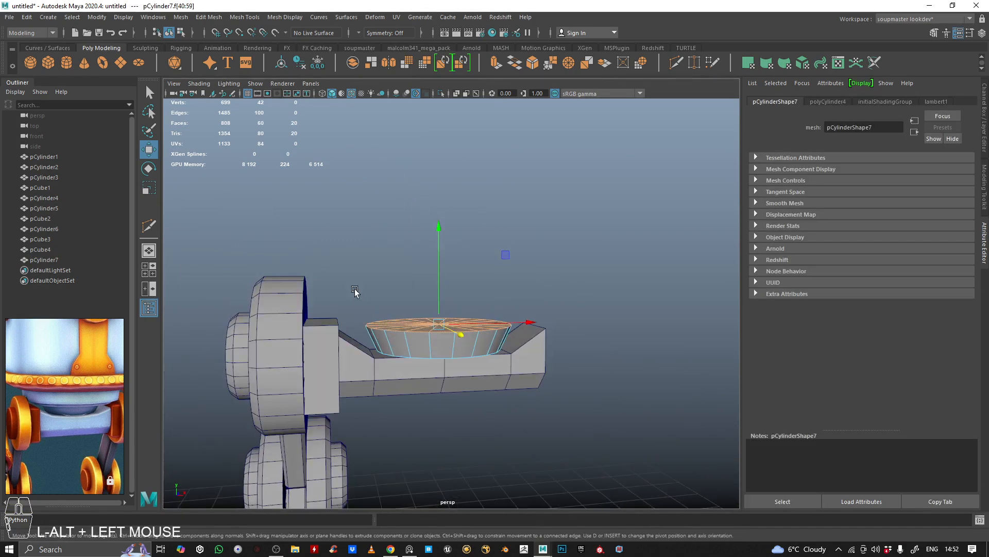
{"action": "right_click", "coordinate": [357, 252], "text": "shift"}
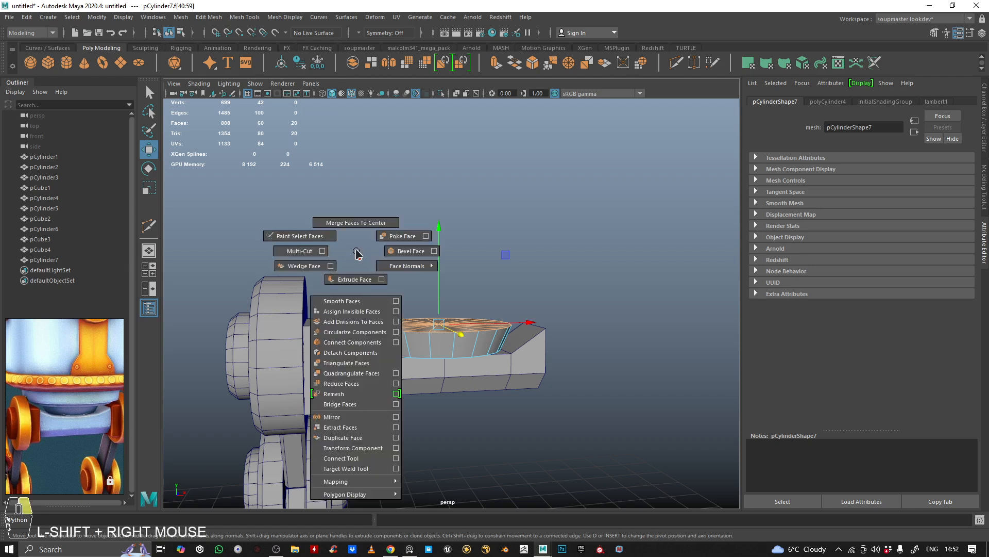
{"action": "left_click", "coordinate": [498, 64]}
{"action": "key", "text": "w"}
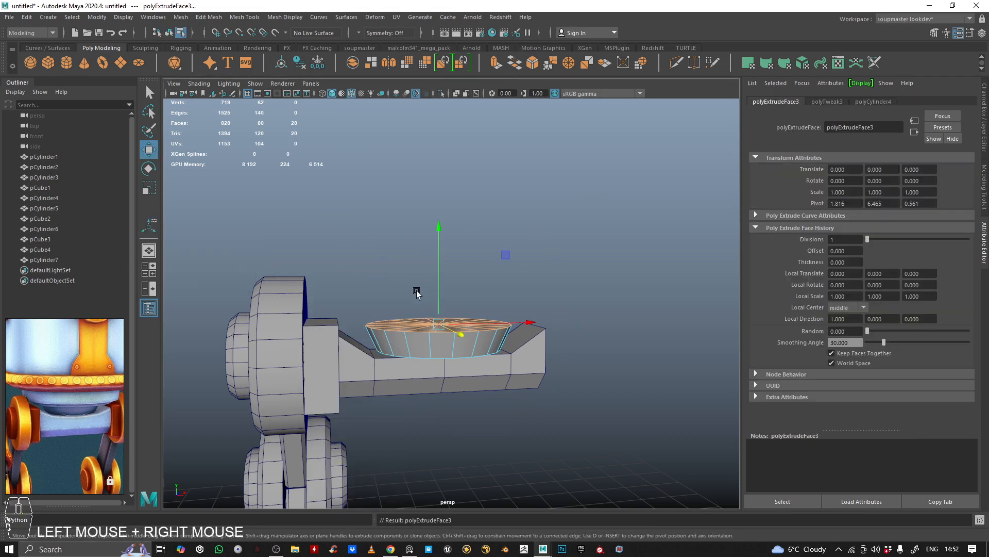
{"action": "mouse_move", "coordinate": [440, 267]}
{"action": "left_mouse_down"}
{"action": "mouse_move", "coordinate": [437, 242]}
{"action": "mouse_move", "coordinate": [433, 267]}
{"action": "mouse_move", "coordinate": [446, 271]}
{"action": "left_mouse_up"}
Select the ring of side faces around the disc's upper band and extrude it outward with a Local Translate Z of 0.4.
{"action": "right_click_drag", "start_coordinate": [409, 198], "coordinate": [348, 193]}
{"action": "left_click_drag", "start_coordinate": [348, 193], "coordinate": [354, 322], "text": "alt"}
{"action": "left_click_drag", "start_coordinate": [315, 273], "coordinate": [552, 331]}
{"action": "left_click_drag", "start_coordinate": [552, 331], "coordinate": [441, 268], "text": "alt"}
{"action": "right_click_drag", "start_coordinate": [397, 234], "coordinate": [399, 260]}
{"action": "left_click_drag", "start_coordinate": [411, 264], "coordinate": [393, 314], "text": "alt"}
{"action": "left_click", "coordinate": [445, 325]}
{"action": "double_click", "coordinate": [428, 325], "text": "shift"}
{"action": "right_click_drag", "start_coordinate": [394, 314], "coordinate": [414, 316], "text": "alt"}
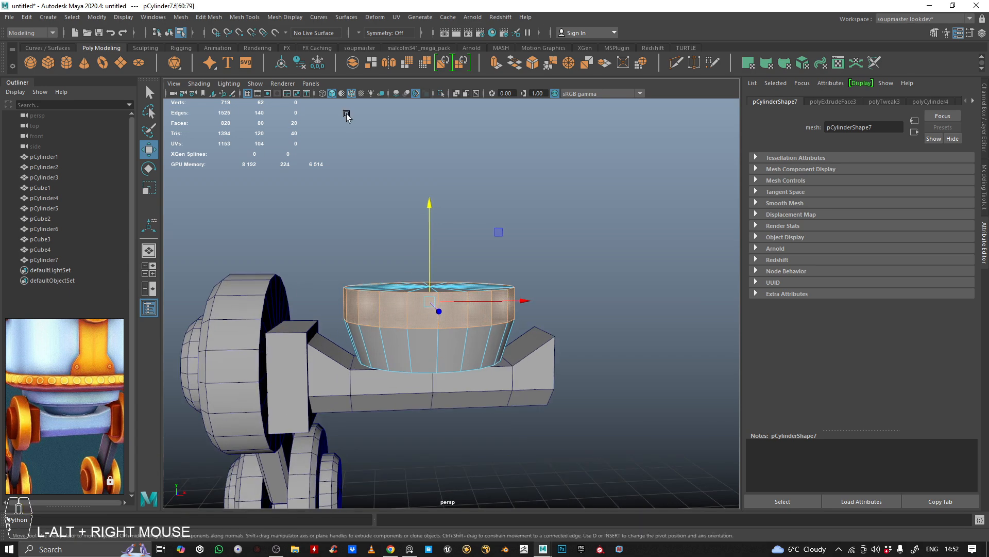
{"action": "left_click", "coordinate": [496, 63]}
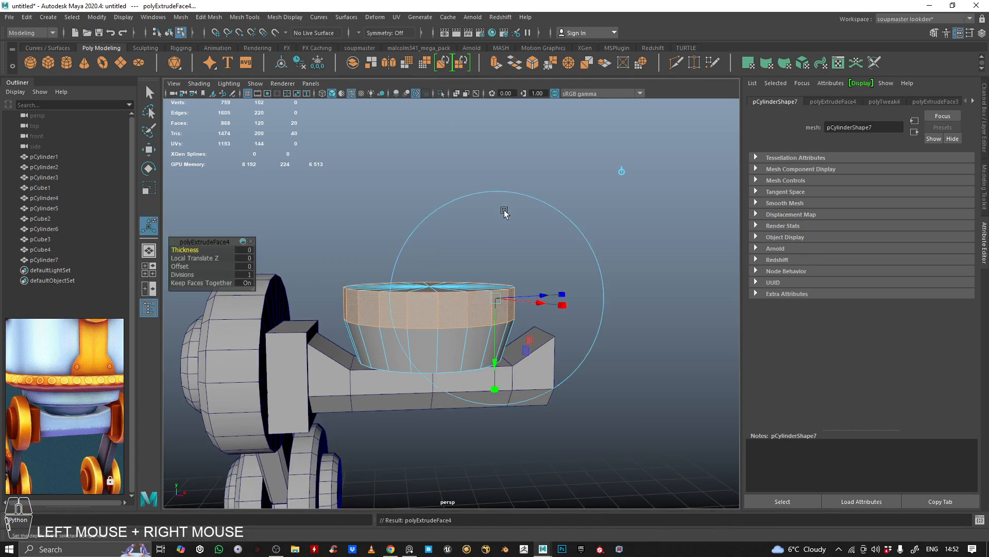
{"action": "left_click_drag", "start_coordinate": [534, 294], "coordinate": [504, 188]}
{"action": "middle_click_drag", "start_coordinate": [504, 188], "coordinate": [474, 265], "text": "alt"}
{"action": "right_click_drag", "start_coordinate": [474, 266], "coordinate": [517, 254], "text": "alt"}
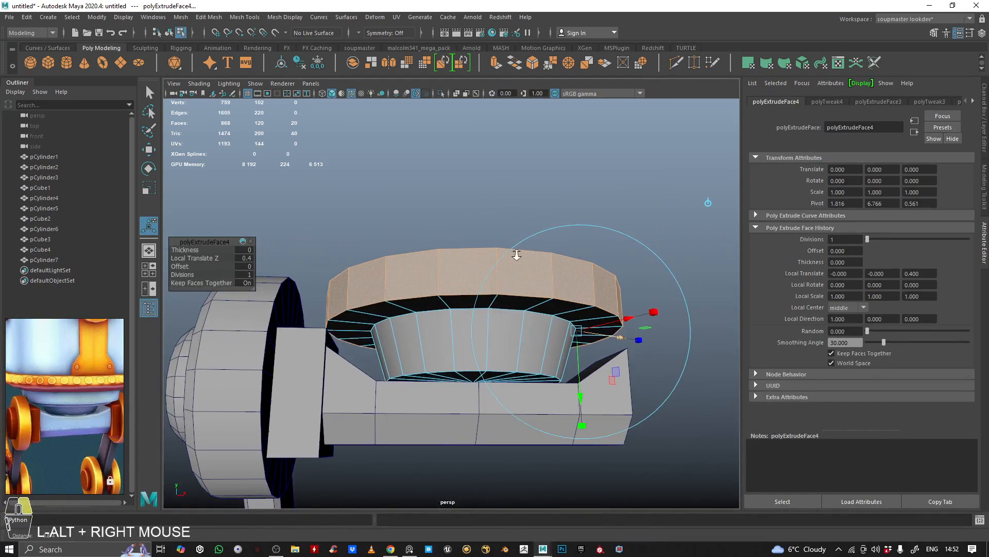
Bevel the lower outer edge loop of the extruded flange with a fraction of 0.44.
{"action": "right_click_drag", "start_coordinate": [452, 279], "coordinate": [462, 272]}
{"action": "left_click", "coordinate": [463, 277]}
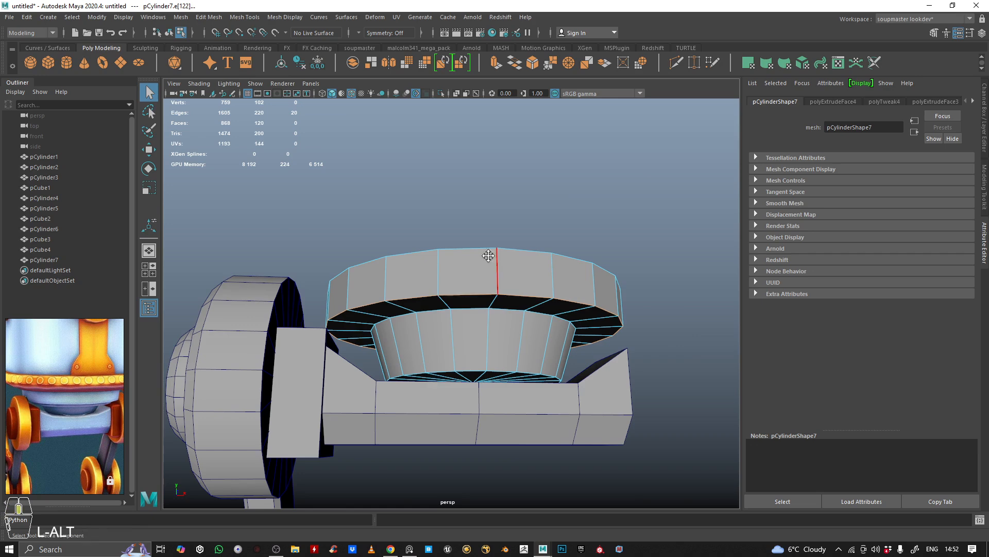
{"action": "left_click_drag", "start_coordinate": [490, 256], "coordinate": [468, 143], "text": "alt"}
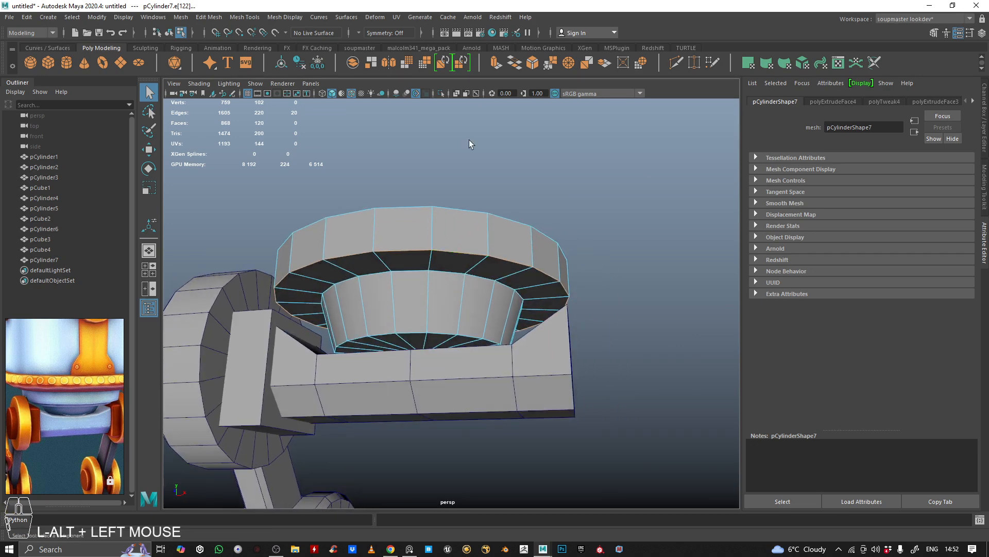
{"action": "left_click", "coordinate": [535, 70]}
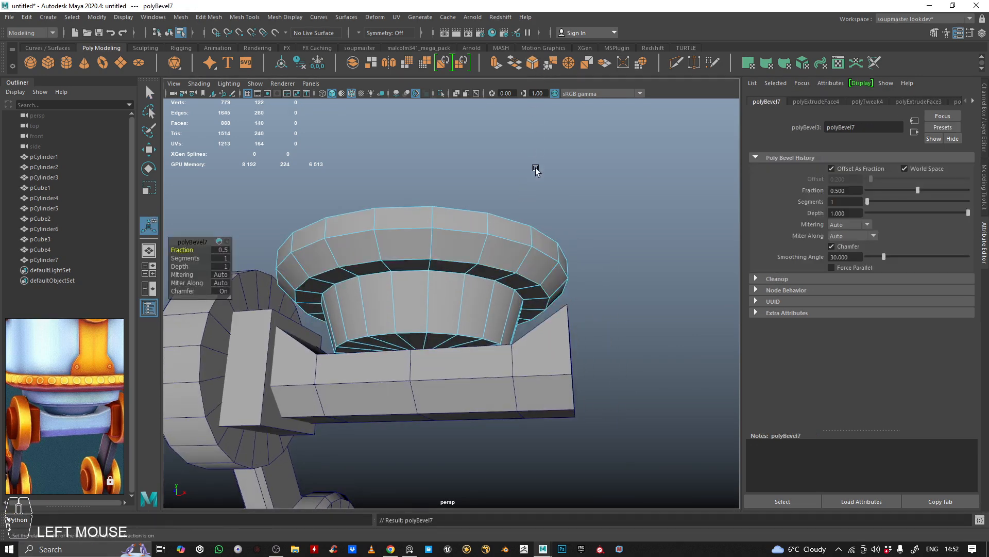
{"action": "middle_click_drag", "start_coordinate": [536, 170], "coordinate": [544, 173], "text": "ctrl"}
{"action": "left_click_drag", "start_coordinate": [545, 175], "coordinate": [515, 194], "text": "alt"}
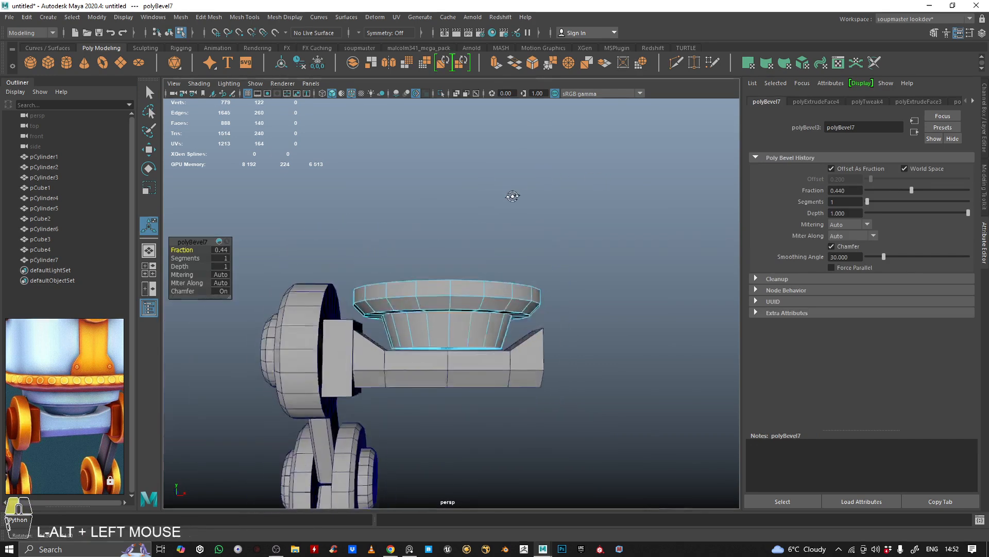
{"action": "right_click_drag", "start_coordinate": [514, 194], "coordinate": [453, 181], "text": "alt"}
Raise the flange's top vertices and scale them slightly outward so the rim flares, then return to object mode and deselect.
{"action": "left_click_drag", "start_coordinate": [453, 182], "coordinate": [459, 240], "text": "alt"}
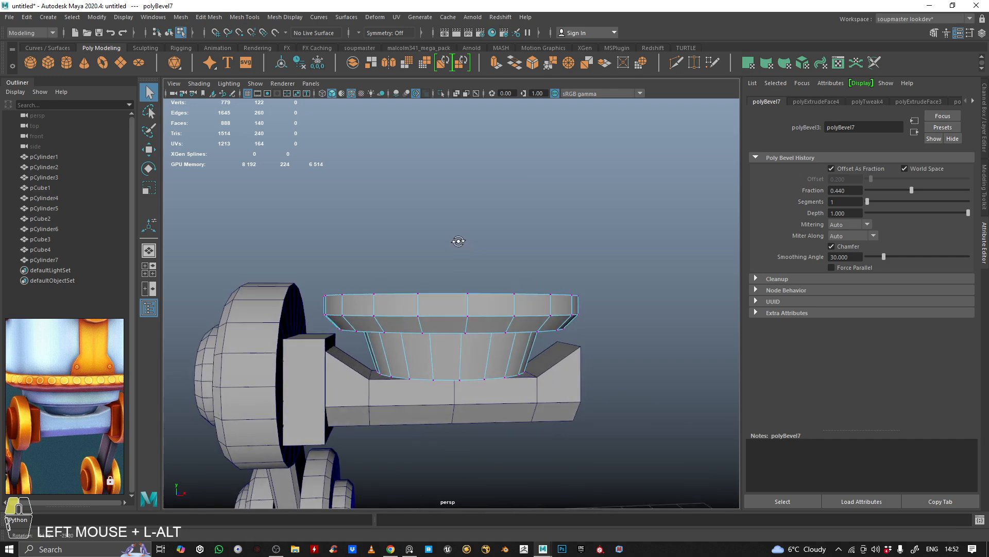
{"action": "left_click_drag", "start_coordinate": [244, 179], "coordinate": [629, 314]}
{"action": "left_click_drag", "start_coordinate": [567, 276], "coordinate": [547, 284], "text": "alt"}
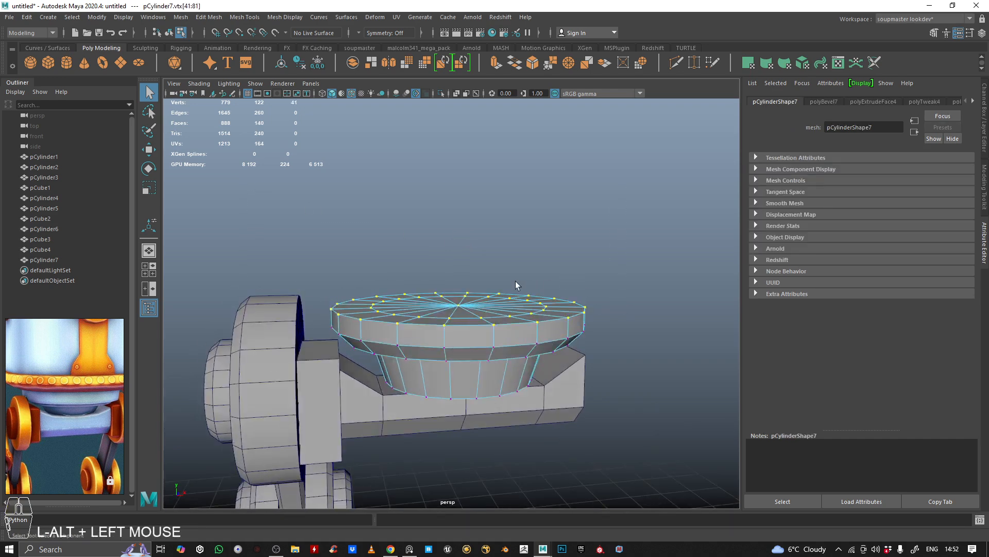
{"action": "key", "text": "w"}
{"action": "mouse_move", "coordinate": [458, 261]}
{"action": "left_mouse_down"}
{"action": "mouse_move", "coordinate": [460, 235]}
{"action": "mouse_move", "coordinate": [481, 254]}
{"action": "mouse_move", "coordinate": [473, 255]}
{"action": "left_mouse_up"}
{"action": "key", "text": "r"}
{"action": "key", "text": "w"}
{"action": "left_click_drag", "start_coordinate": [449, 225], "coordinate": [449, 227]}
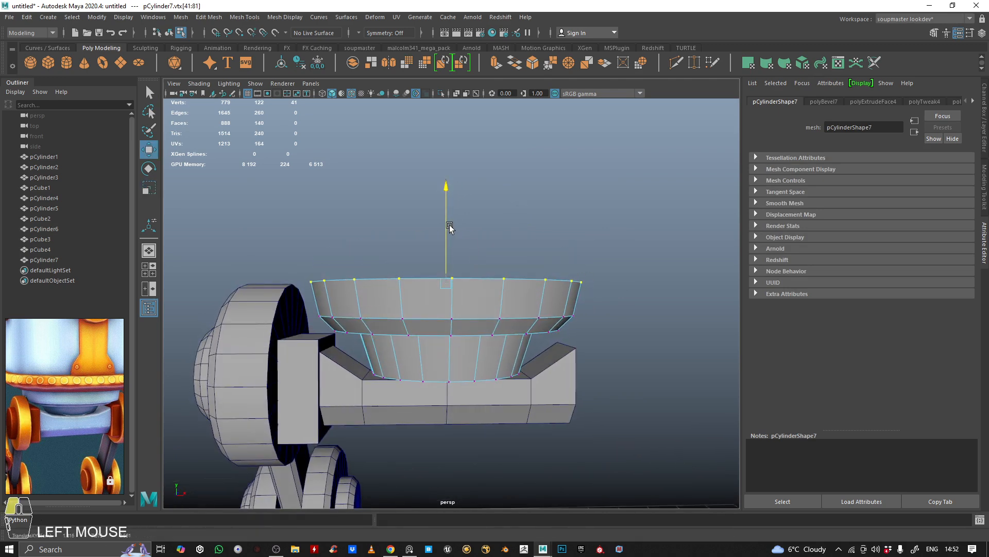
{"action": "right_click_drag", "start_coordinate": [472, 242], "coordinate": [441, 251], "text": "alt"}
{"action": "left_click_drag", "start_coordinate": [442, 251], "coordinate": [456, 273], "text": "alt"}
{"action": "right_click_drag", "start_coordinate": [459, 276], "coordinate": [582, 173]}
{"action": "left_click", "coordinate": [558, 191]}
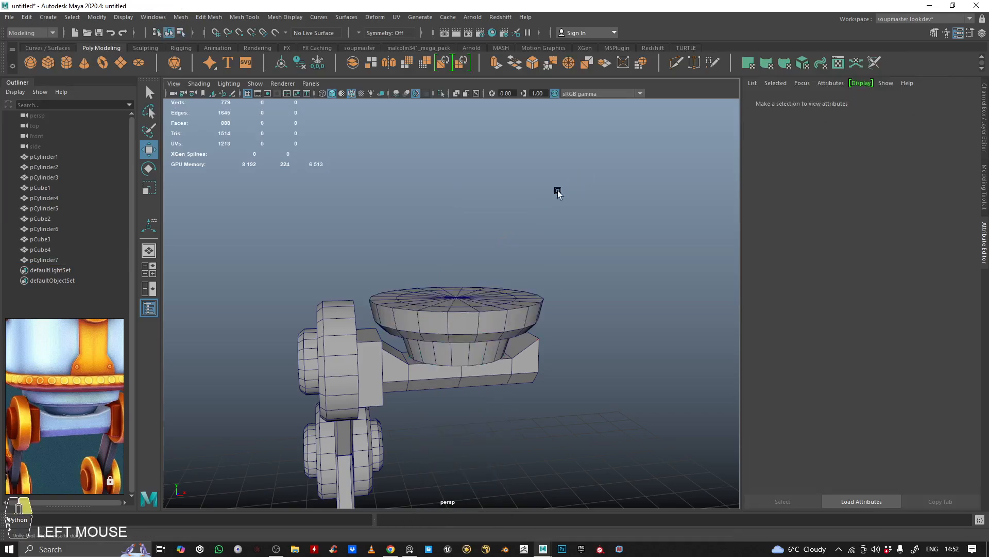
Create a polygon cube and raise it above the level of the flared disc.
{"action": "left_click_drag", "start_coordinate": [551, 201], "coordinate": [505, 247], "text": "alt"}
{"action": "right_click_drag", "start_coordinate": [500, 253], "coordinate": [448, 311], "text": "alt"}
{"action": "left_click_drag", "start_coordinate": [448, 311], "coordinate": [419, 281], "text": "alt"}
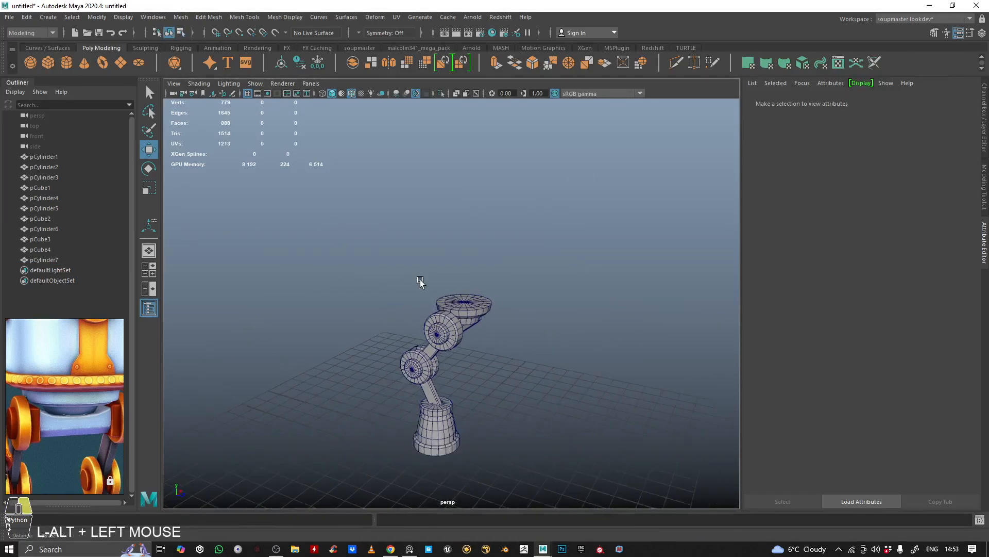
{"action": "right_click_drag", "start_coordinate": [420, 281], "coordinate": [438, 268], "text": "alt"}
{"action": "left_click", "coordinate": [50, 63]}
{"action": "right_click_drag", "start_coordinate": [341, 289], "coordinate": [311, 311], "text": "alt"}
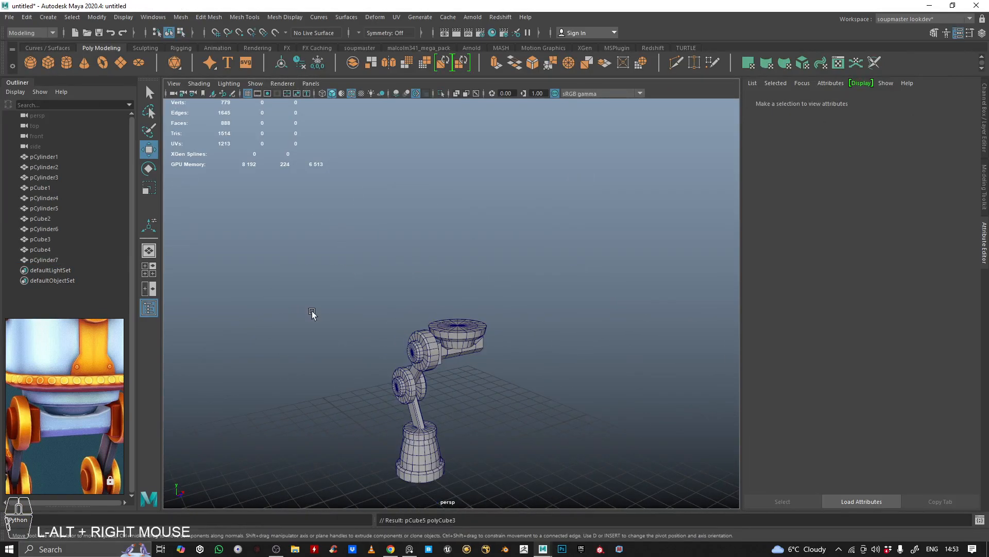
{"action": "left_click_drag", "start_coordinate": [311, 311], "coordinate": [311, 268], "text": "alt"}
{"action": "left_click_drag", "start_coordinate": [408, 375], "coordinate": [375, 228]}
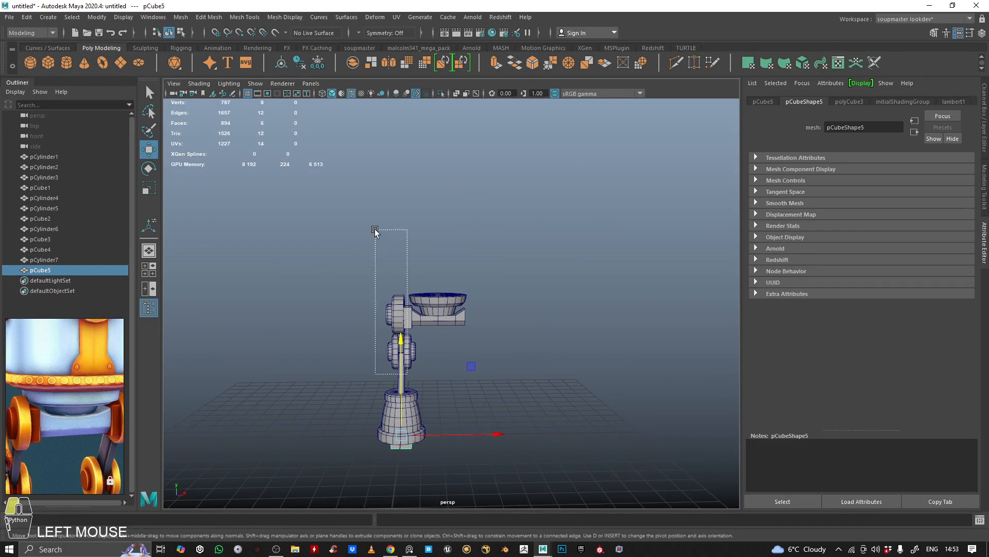
{"action": "key", "text": "ctrl+z"}
{"action": "left_click_drag", "start_coordinate": [405, 329], "coordinate": [375, 176]}
{"action": "right_click_drag", "start_coordinate": [375, 177], "coordinate": [503, 285], "text": "alt"}
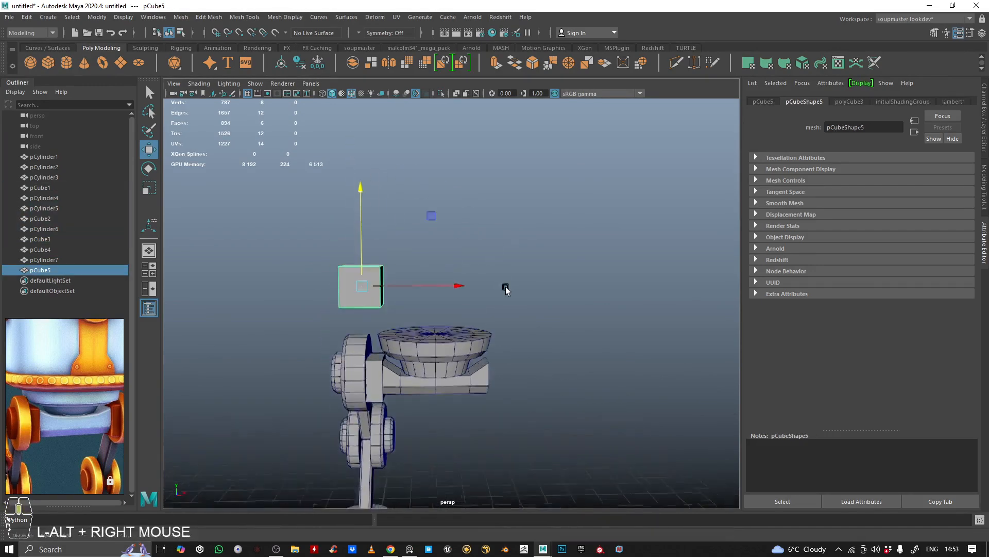
{"action": "left_click_drag", "start_coordinate": [504, 285], "coordinate": [458, 351], "text": "alt"}
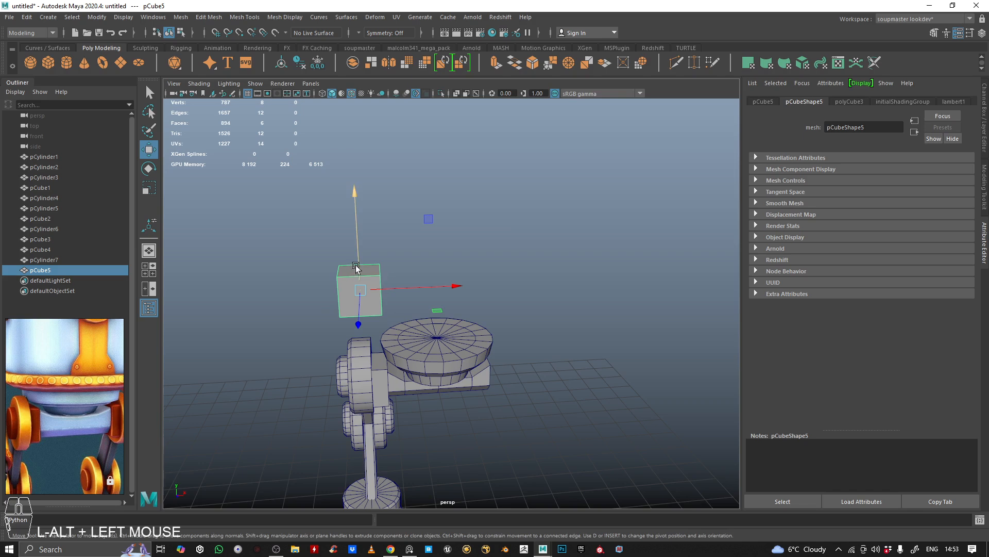
{"action": "left_click_drag", "start_coordinate": [356, 267], "coordinate": [354, 260]}
Try snapping the cube sideways to the flared disc's centre vertex, then undo the snap.
{"action": "left_click_drag", "start_coordinate": [433, 288], "coordinate": [363, 330]}
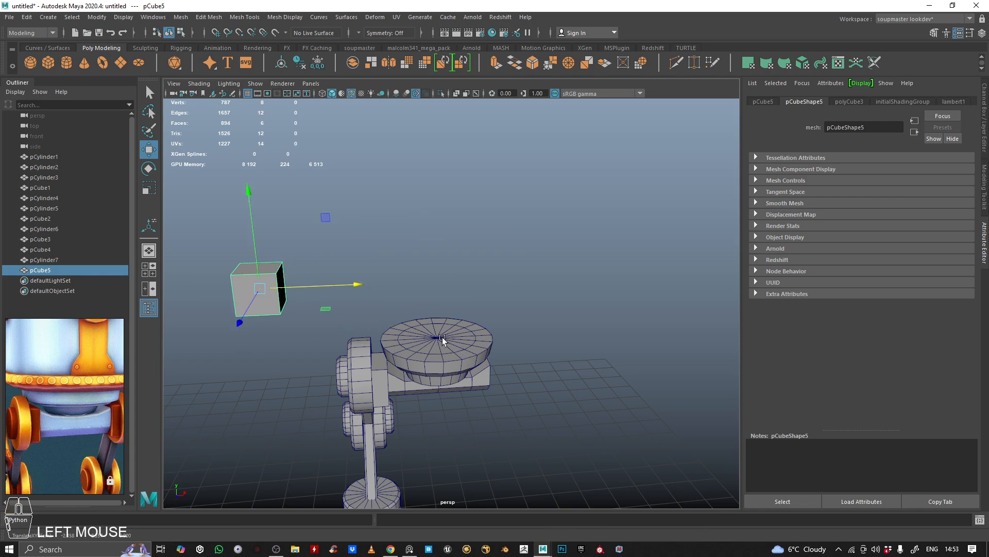
{"action": "middle_click_drag", "start_coordinate": [438, 338], "coordinate": [437, 339]}
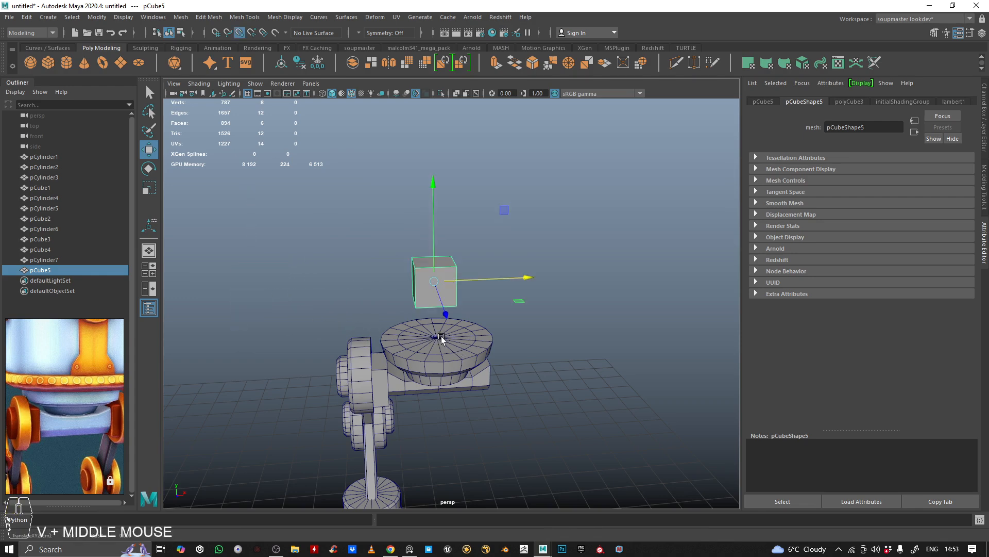
{"action": "left_click_drag", "start_coordinate": [427, 337], "coordinate": [442, 339], "text": "alt"}
{"action": "right_click_drag", "start_coordinate": [442, 338], "coordinate": [422, 339], "text": "alt"}
{"action": "key", "text": "ctrl+z"}
Move the cube clear to the side and vertex-snap it along its width axis to the disc's centre vertex.
{"action": "mouse_move", "coordinate": [323, 307]}
{"action": "left_mouse_down"}
{"action": "mouse_move", "coordinate": [290, 309]}
{"action": "mouse_move", "coordinate": [312, 308]}
{"action": "left_mouse_up"}
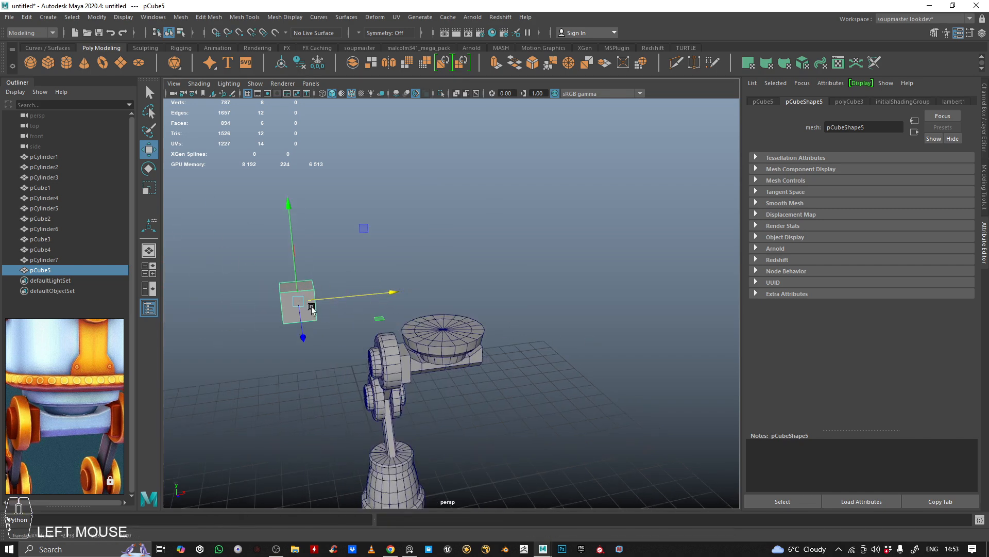
{"action": "left_click_drag", "start_coordinate": [374, 295], "coordinate": [367, 295]}
{"action": "right_click_drag", "start_coordinate": [418, 338], "coordinate": [435, 337], "text": "alt"}
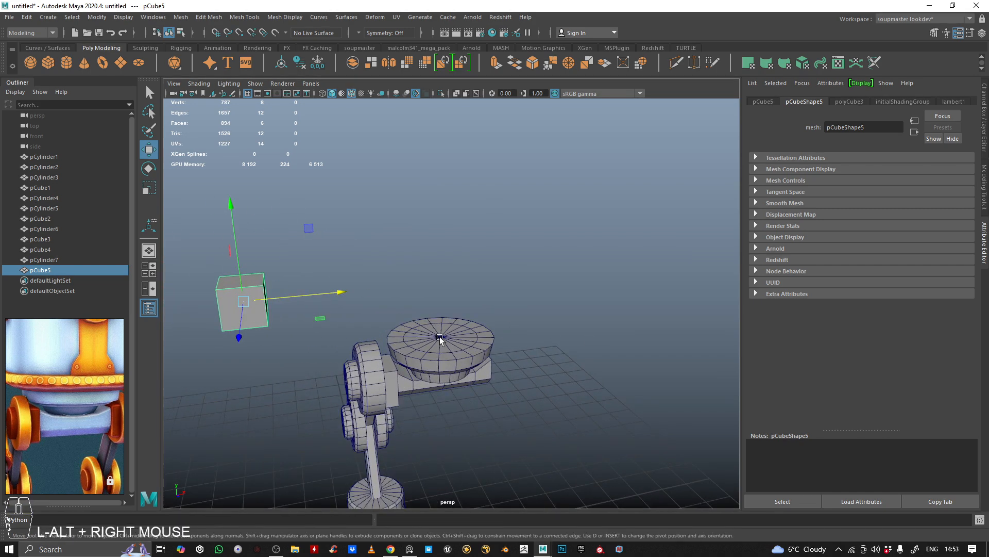
{"action": "middle_click_drag", "start_coordinate": [440, 338], "coordinate": [441, 338]}
{"action": "right_click_drag", "start_coordinate": [442, 330], "coordinate": [437, 261], "text": "alt"}
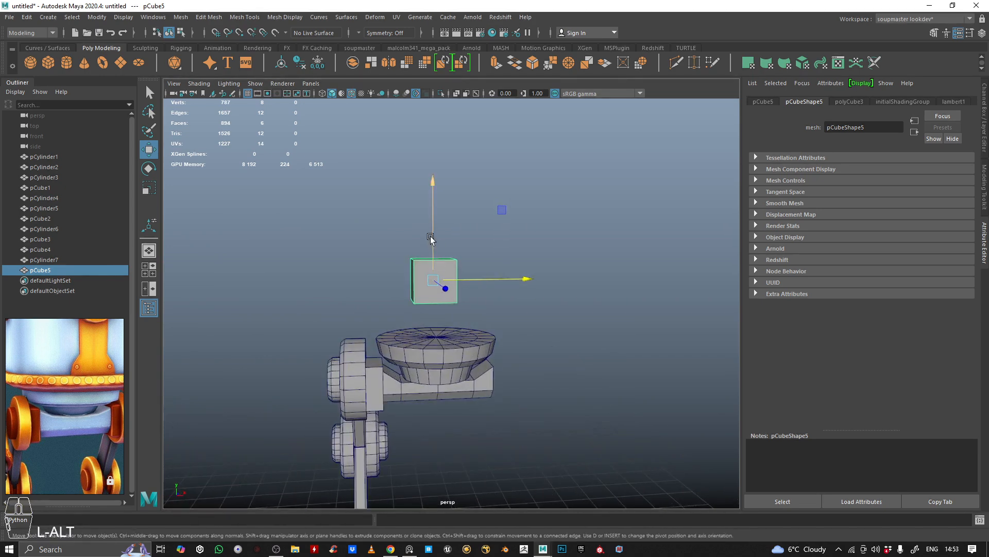
Vertex-snap the cube along its depth axis to the disc's centre and lower it onto the disc's top.
{"action": "left_click_drag", "start_coordinate": [430, 238], "coordinate": [361, 209]}
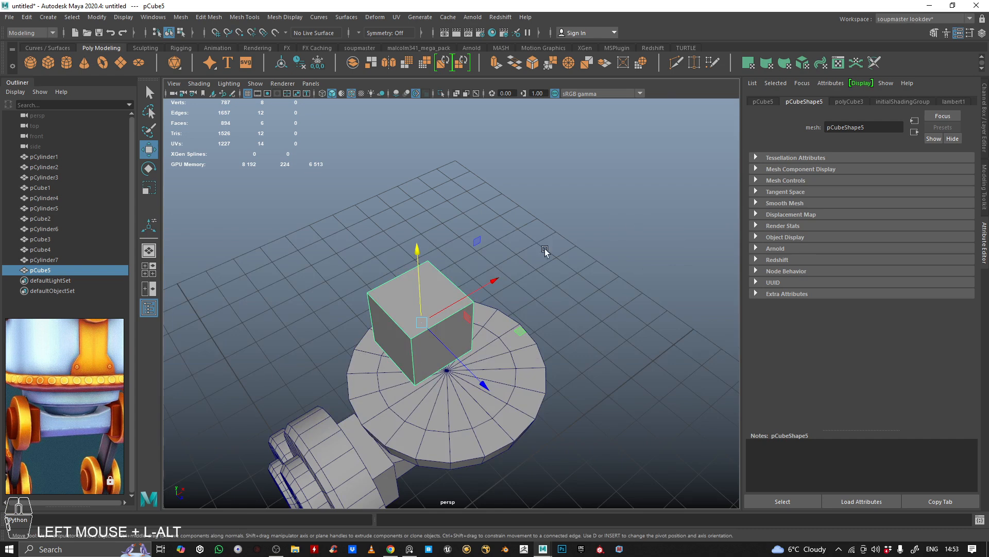
{"action": "left_click_drag", "start_coordinate": [474, 375], "coordinate": [363, 265]}
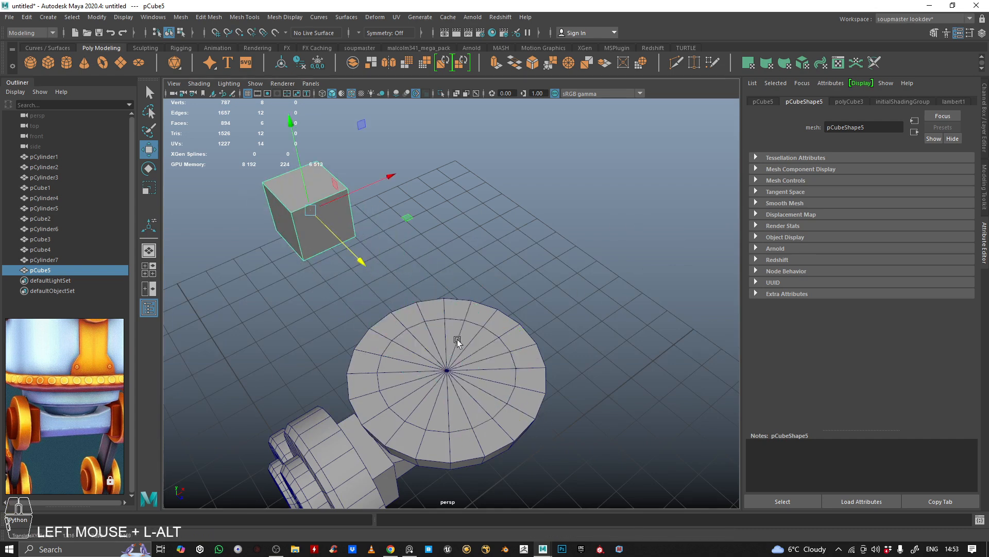
{"action": "middle_click", "coordinate": [450, 371]}
{"action": "left_click_drag", "start_coordinate": [458, 385], "coordinate": [459, 354], "text": "alt"}
{"action": "left_click_drag", "start_coordinate": [437, 279], "coordinate": [419, 271]}
Zoom the reference image out to the robot's body and scale the cube up in width and depth while keeping its height.
{"action": "scroll", "coordinate": [417, 297], "scroll_direction": "down", "scroll_amount": 4}
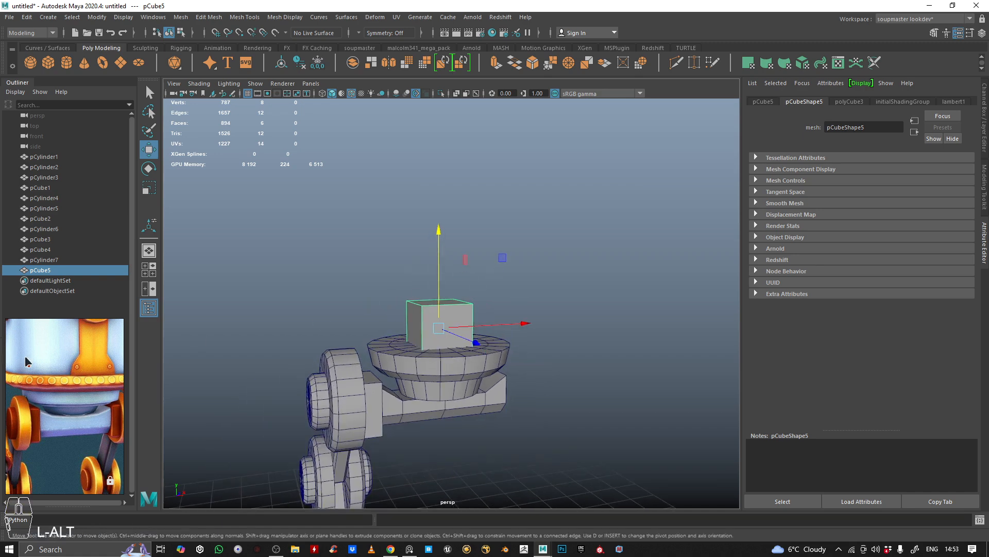
{"action": "scroll", "coordinate": [33, 361], "scroll_direction": "down", "scroll_amount": 4}
{"action": "left_click_drag", "start_coordinate": [69, 358], "coordinate": [91, 404]}
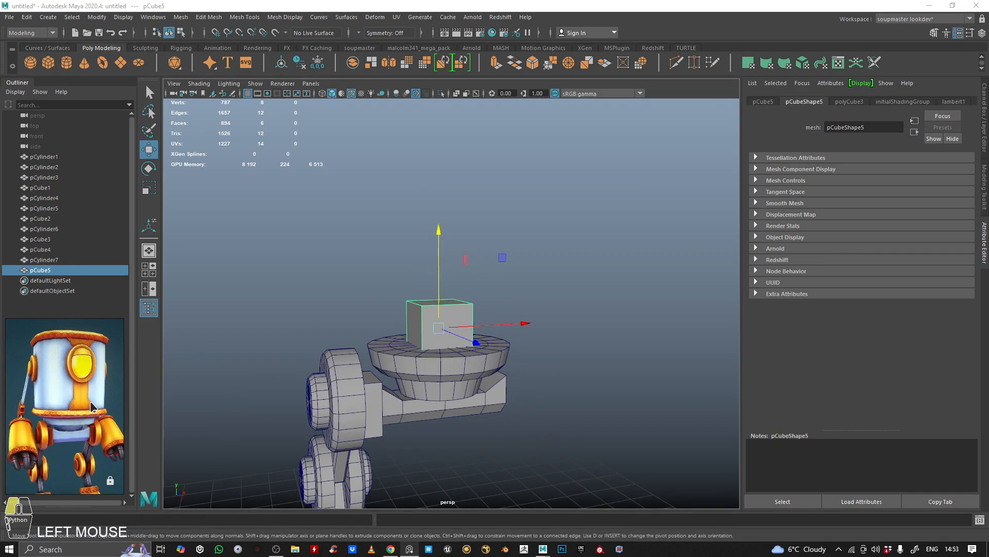
{"action": "left_click_drag", "start_coordinate": [439, 339], "coordinate": [451, 338], "text": "alt"}
{"action": "left_click_drag", "start_coordinate": [435, 304], "coordinate": [425, 104]}
{"action": "key", "text": "r"}
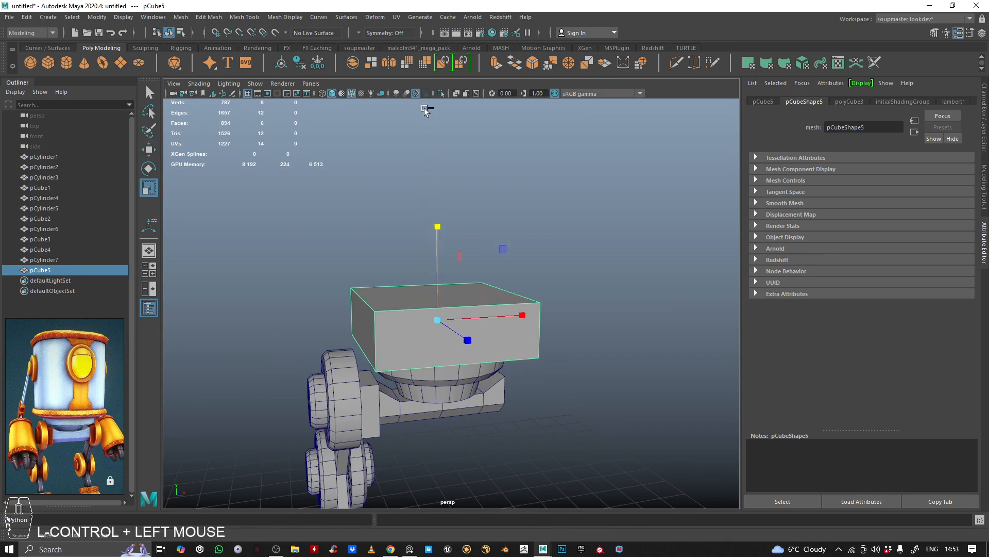
{"action": "left_click_drag", "start_coordinate": [439, 232], "coordinate": [470, 237], "text": "alt"}
Raise the block's top face to make a tall body block matching the robot's torso.
{"action": "right_click_drag", "start_coordinate": [524, 214], "coordinate": [524, 243]}
{"action": "left_click", "coordinate": [451, 311]}
{"action": "right_click_drag", "start_coordinate": [466, 294], "coordinate": [477, 251], "text": "alt"}
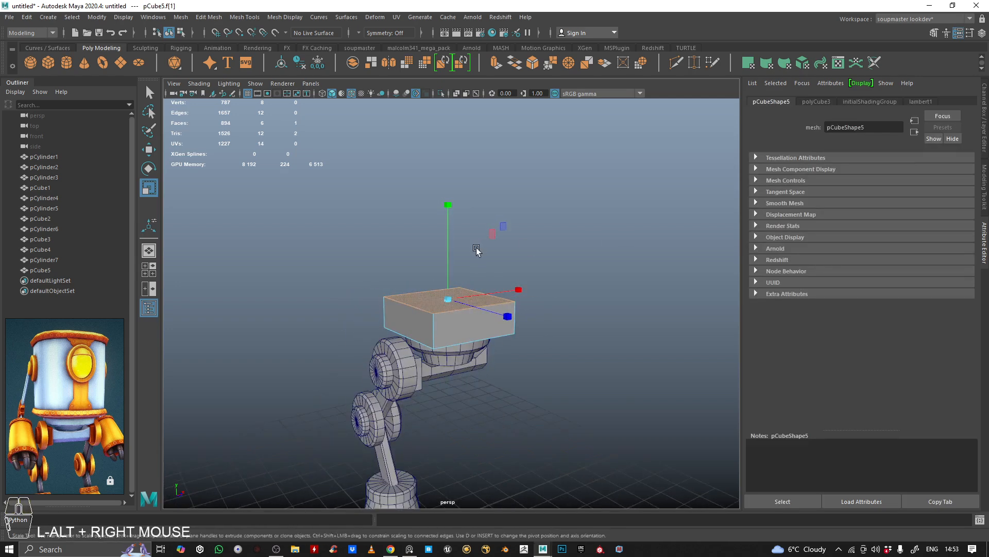
{"action": "key", "text": "w"}
{"action": "left_click_drag", "start_coordinate": [453, 257], "coordinate": [446, 208]}
Bevel the torso block's four vertical edges at fraction 0.5 with multiple segments to round the corners.
{"action": "right_click_drag", "start_coordinate": [447, 209], "coordinate": [426, 159]}
{"action": "left_click", "coordinate": [438, 261]}
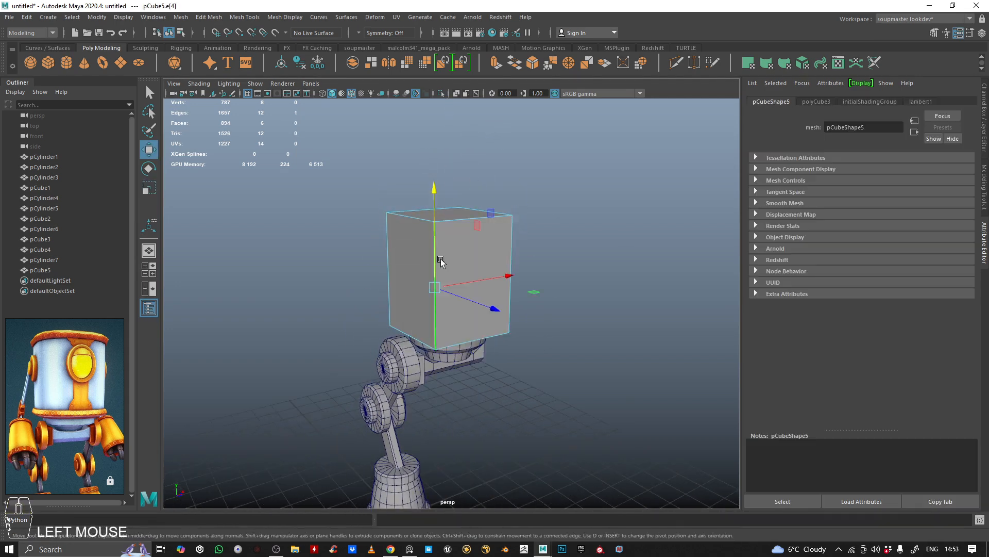
{"action": "left_click", "coordinate": [498, 252], "text": "shift"}
{"action": "left_click", "coordinate": [400, 246], "text": "shift"}
{"action": "left_click_drag", "start_coordinate": [494, 233], "coordinate": [428, 235], "text": "alt"}
{"action": "left_click", "coordinate": [476, 247], "text": "shift"}
{"action": "right_click_drag", "start_coordinate": [428, 257], "coordinate": [456, 300], "text": "alt"}
{"action": "left_click_drag", "start_coordinate": [391, 289], "coordinate": [480, 316], "text": "alt"}
{"action": "right_click_drag", "start_coordinate": [454, 310], "coordinate": [474, 317], "text": "alt"}
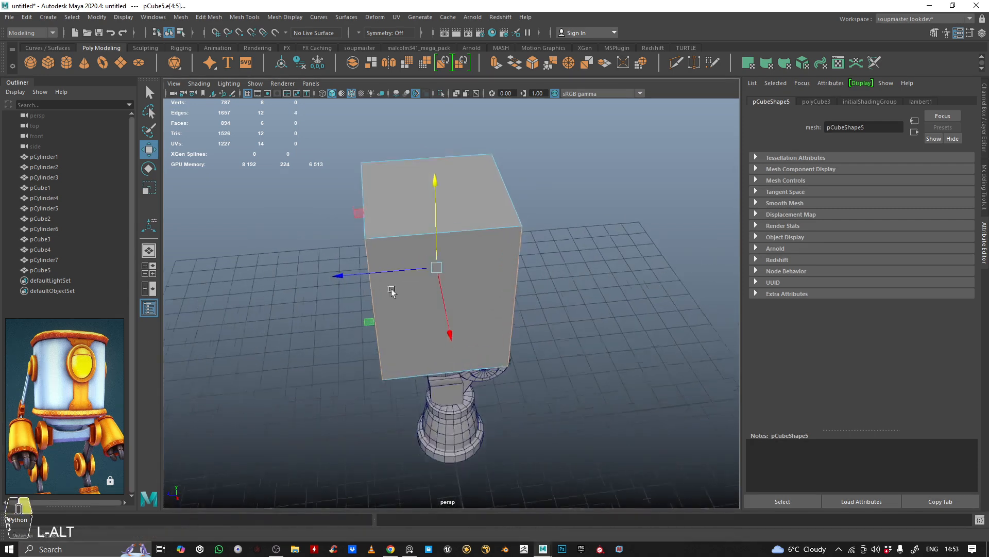
{"action": "left_click_drag", "start_coordinate": [393, 292], "coordinate": [453, 284], "text": "alt"}
{"action": "left_click", "coordinate": [531, 64]}
{"action": "right_click_drag", "start_coordinate": [487, 230], "coordinate": [491, 241], "text": "alt"}
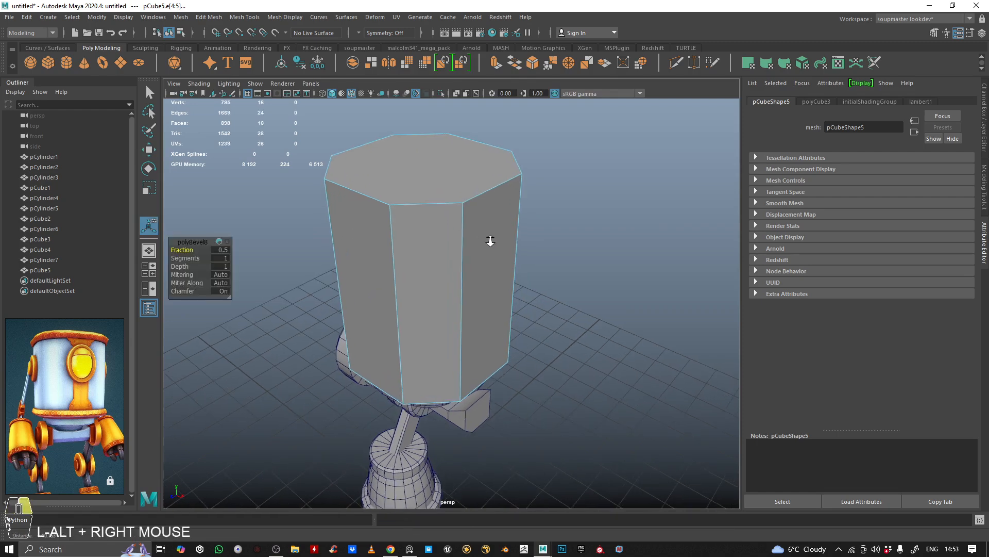
{"action": "middle_click_drag", "start_coordinate": [356, 278], "coordinate": [375, 273]}
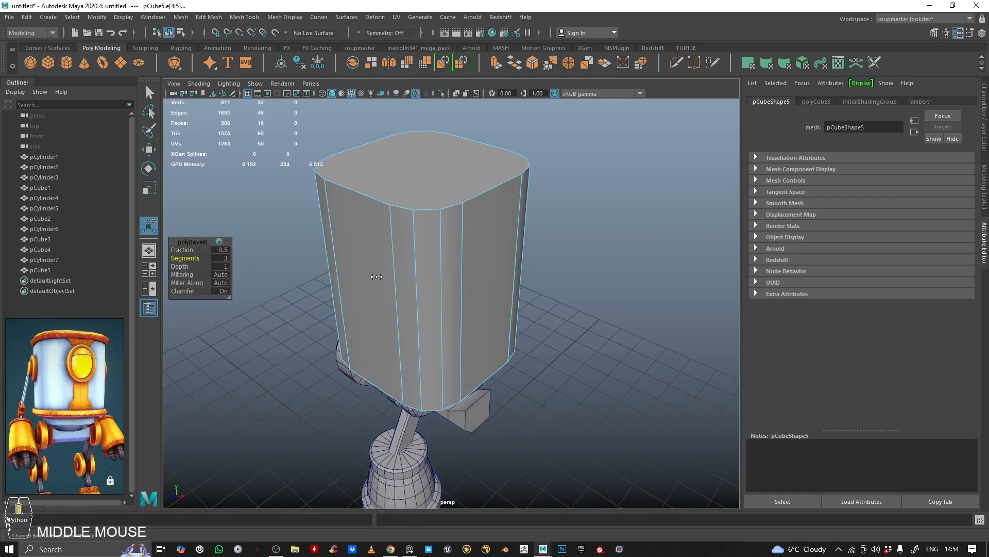
{"action": "right_click_drag", "start_coordinate": [376, 273], "coordinate": [389, 258], "text": "alt"}
{"action": "left_click_drag", "start_coordinate": [388, 259], "coordinate": [423, 302], "text": "alt"}
{"action": "right_click_drag", "start_coordinate": [424, 302], "coordinate": [587, 227]}
Insert one horizontal edge loop near the torso's bottom and another near its top to mark out narrow rim bands.
{"action": "left_click_drag", "start_coordinate": [543, 250], "coordinate": [457, 287], "text": "alt"}
{"action": "middle_click_drag", "start_coordinate": [458, 287], "coordinate": [585, 204], "text": "alt"}
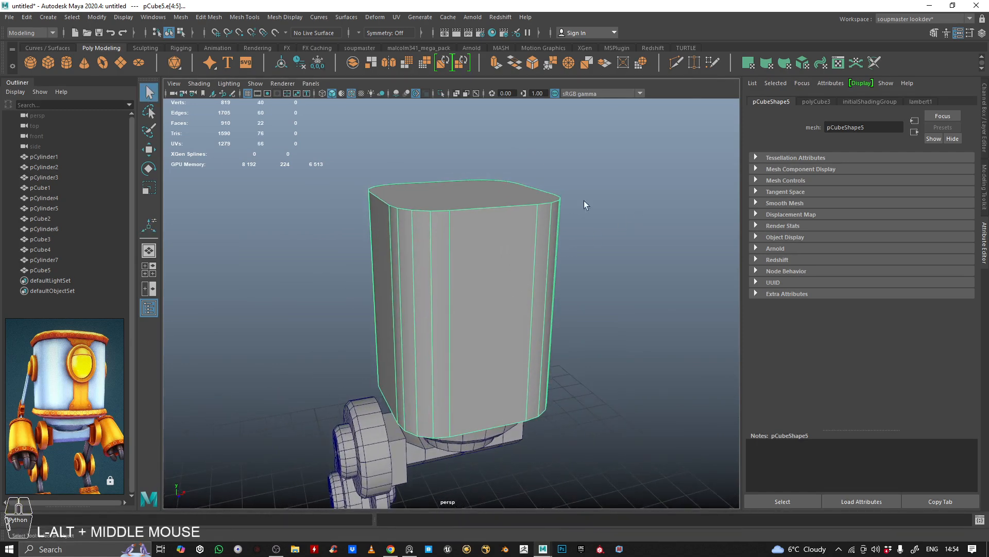
{"action": "left_click_drag", "start_coordinate": [511, 242], "coordinate": [443, 289], "text": "alt"}
{"action": "right_click_drag", "start_coordinate": [443, 290], "coordinate": [450, 319], "text": "alt"}
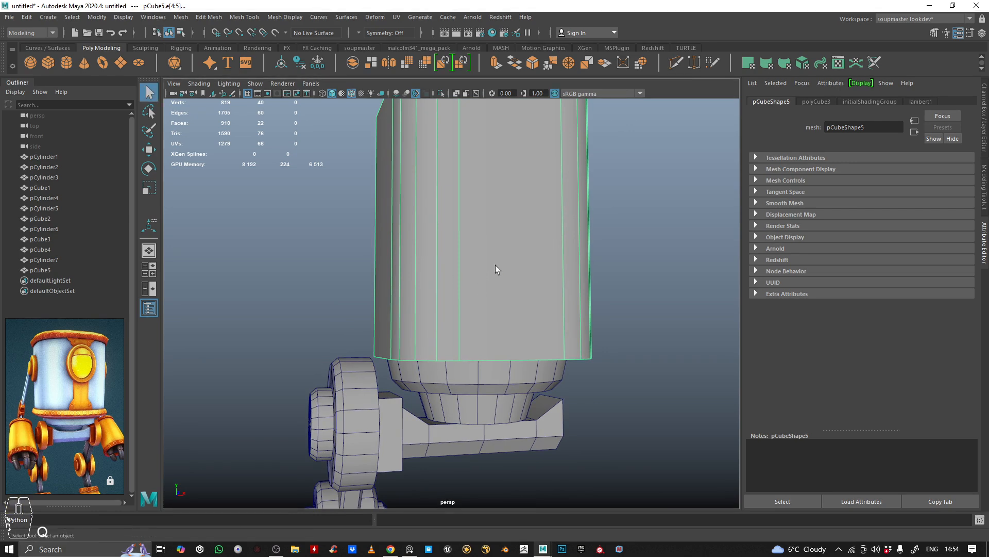
{"action": "right_click_drag", "start_coordinate": [496, 266], "coordinate": [493, 241]}
{"action": "left_click", "coordinate": [677, 63]}
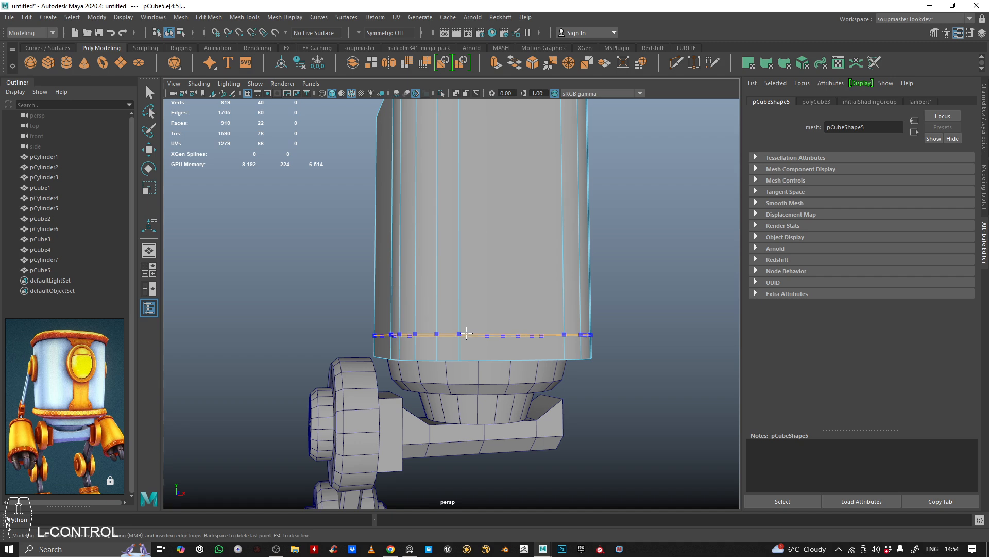
{"action": "right_click_drag", "start_coordinate": [526, 322], "coordinate": [536, 290], "text": "alt"}
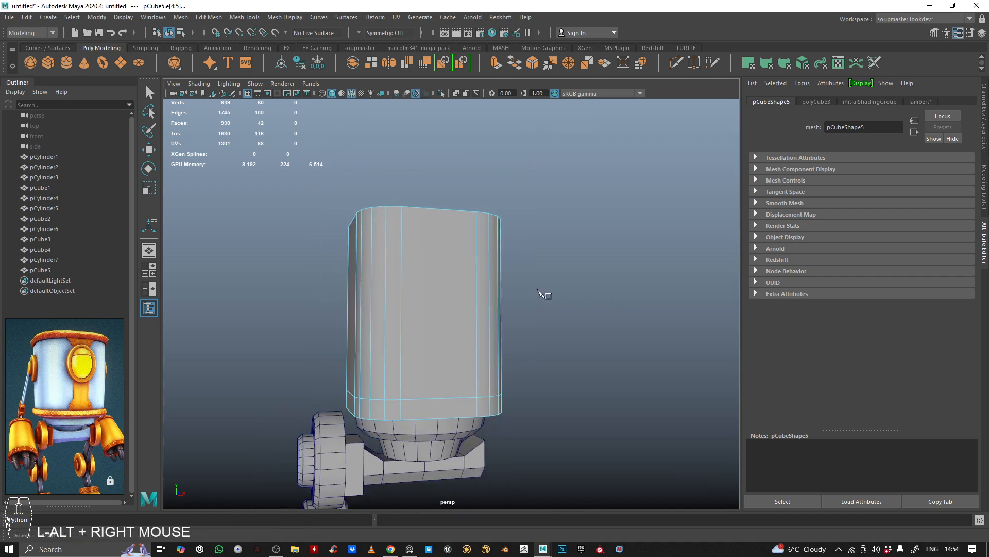
{"action": "left_click_drag", "start_coordinate": [537, 289], "coordinate": [429, 217], "text": "alt"}
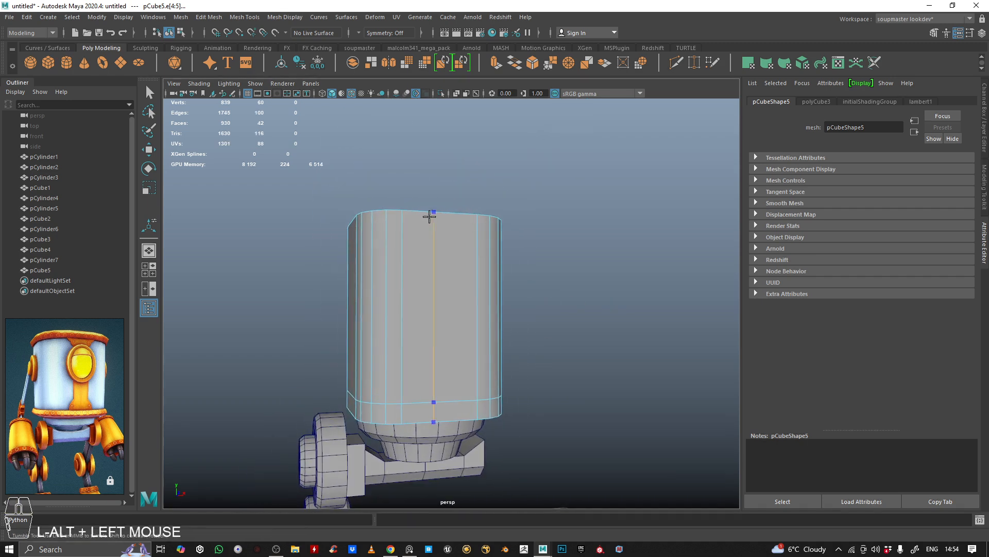
{"action": "left_click", "coordinate": [404, 224], "text": "ctrl"}
{"action": "right_click_drag", "start_coordinate": [490, 236], "coordinate": [457, 252], "text": "alt"}
{"action": "left_click_drag", "start_coordinate": [457, 252], "coordinate": [447, 282], "text": "alt"}
{"action": "key", "text": "q"}
Extrude the face bands around the torso's top and bottom outward to form protruding rims.
{"action": "right_click_drag", "start_coordinate": [437, 275], "coordinate": [436, 303]}
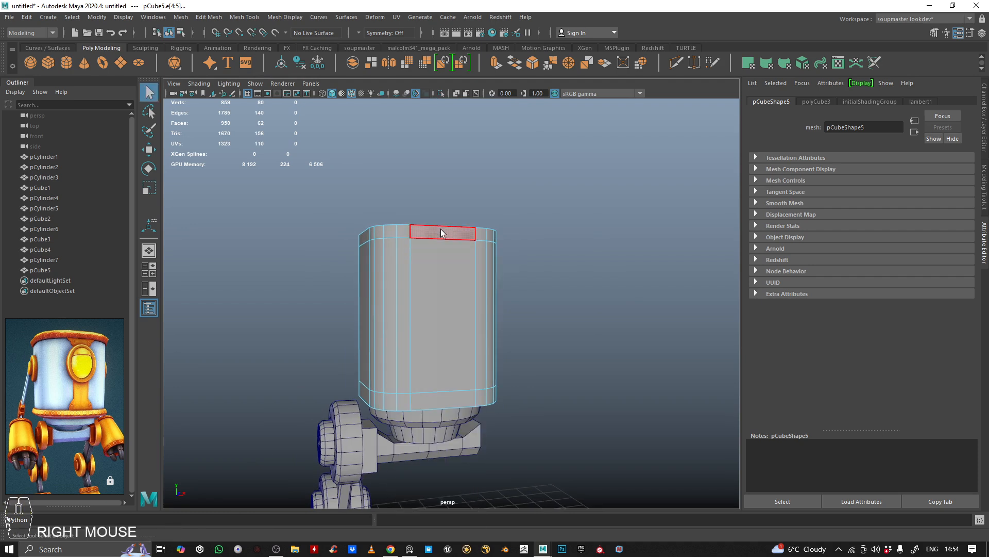
{"action": "double_click", "coordinate": [407, 232], "text": "shift"}
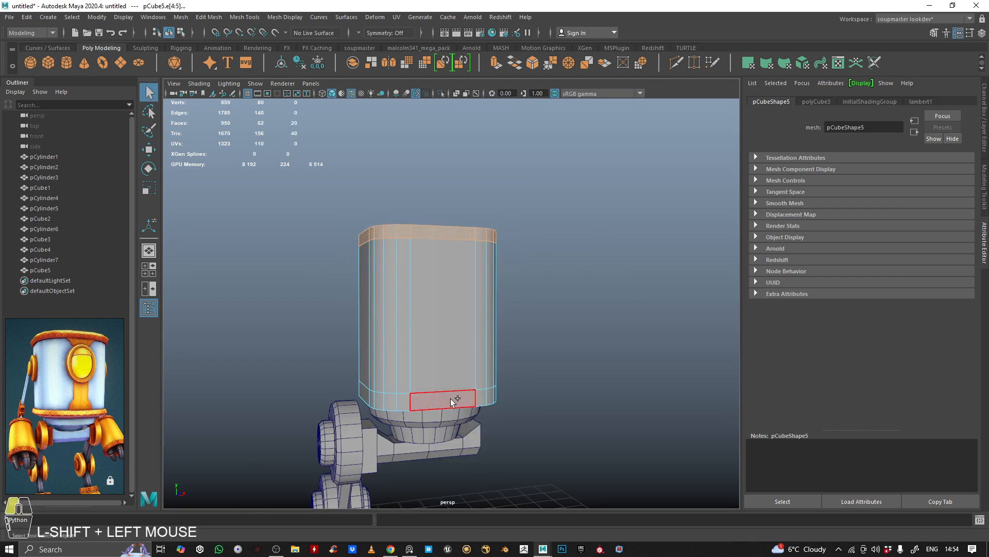
{"action": "mouse_move", "coordinate": [552, 347]}
{"action": "left_mouse_down", "text": "alt"}
{"action": "mouse_move", "coordinate": [543, 356]}
{"action": "mouse_move", "coordinate": [570, 354]}
{"action": "mouse_move", "coordinate": [559, 338]}
{"action": "left_mouse_up", "text": "alt"}
{"action": "middle_click_drag", "start_coordinate": [559, 338], "coordinate": [572, 315], "text": "alt"}
{"action": "left_click", "coordinate": [497, 64]}
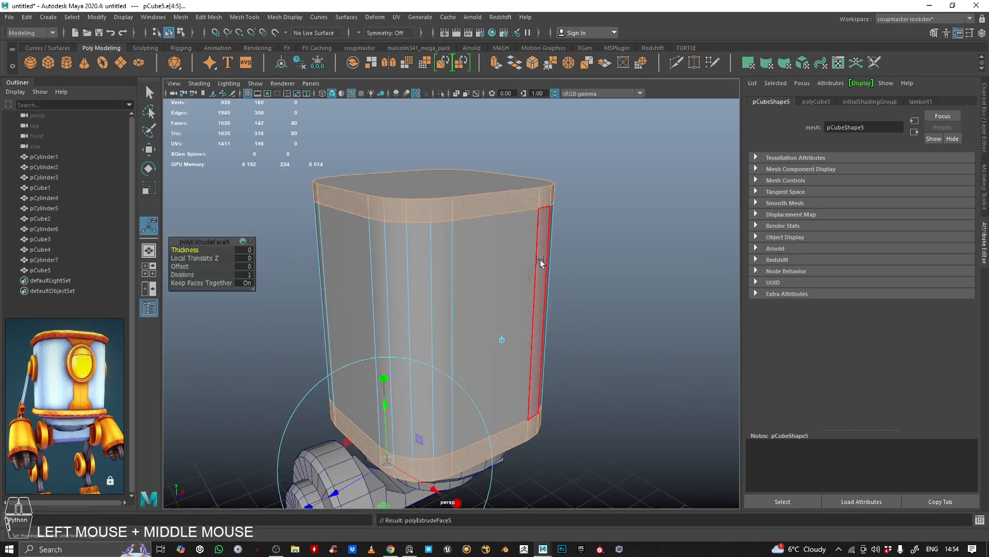
{"action": "middle_click_drag", "start_coordinate": [537, 260], "coordinate": [581, 205], "text": "alt"}
{"action": "left_click_drag", "start_coordinate": [406, 392], "coordinate": [348, 415]}
{"action": "left_click_drag", "start_coordinate": [348, 416], "coordinate": [488, 245], "text": "alt"}
Scale the rims' outer edge loops facing the torso's middle inward in width and depth to taper both rims.
{"action": "right_click", "coordinate": [486, 239]}
{"action": "right_click_drag", "start_coordinate": [492, 180], "coordinate": [495, 177]}
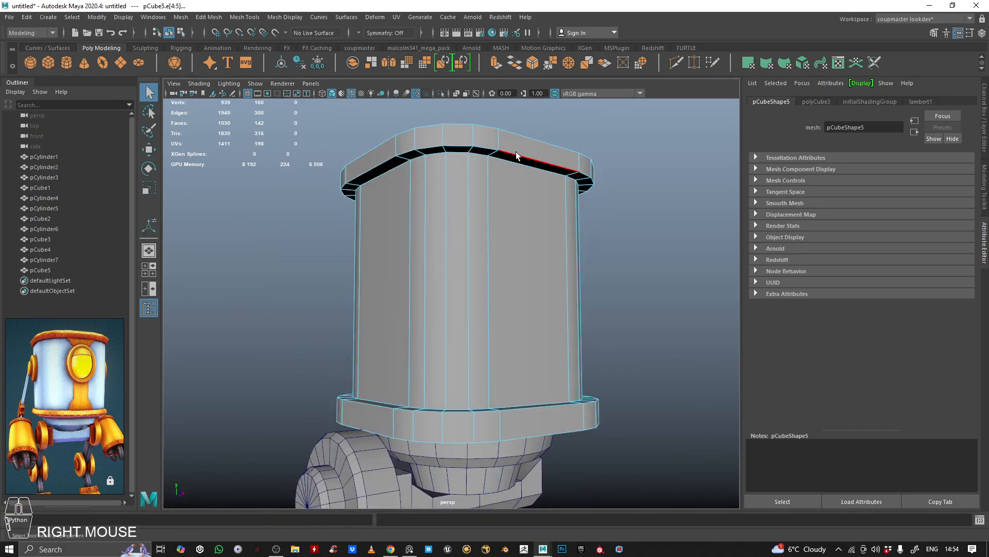
{"action": "left_click_drag", "start_coordinate": [522, 325], "coordinate": [519, 299], "text": "alt"}
{"action": "double_click", "coordinate": [526, 404], "text": "shift"}
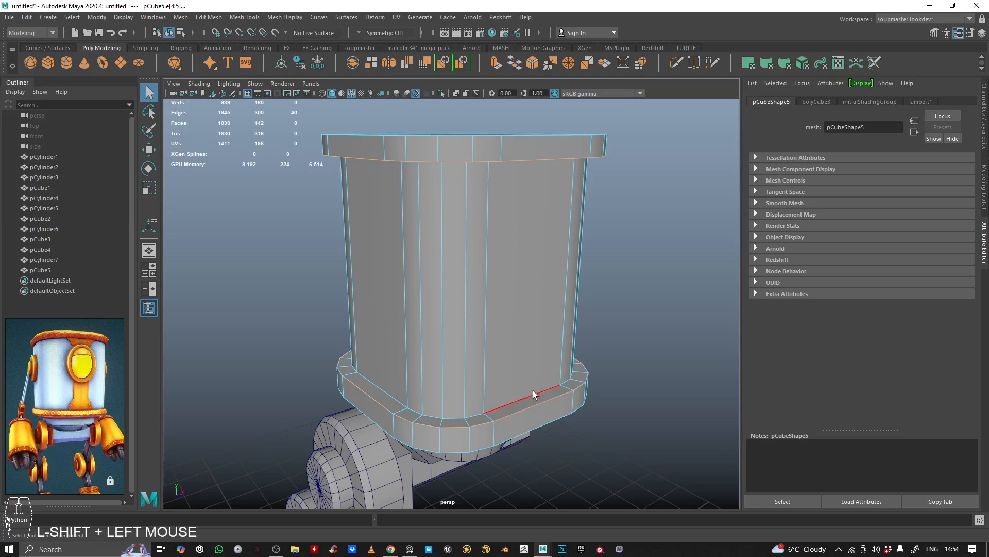
{"action": "left_click_drag", "start_coordinate": [526, 404], "coordinate": [515, 345], "text": "alt"}
{"action": "key", "text": "r"}
{"action": "middle_click_drag", "start_coordinate": [512, 321], "coordinate": [524, 349], "text": "alt"}
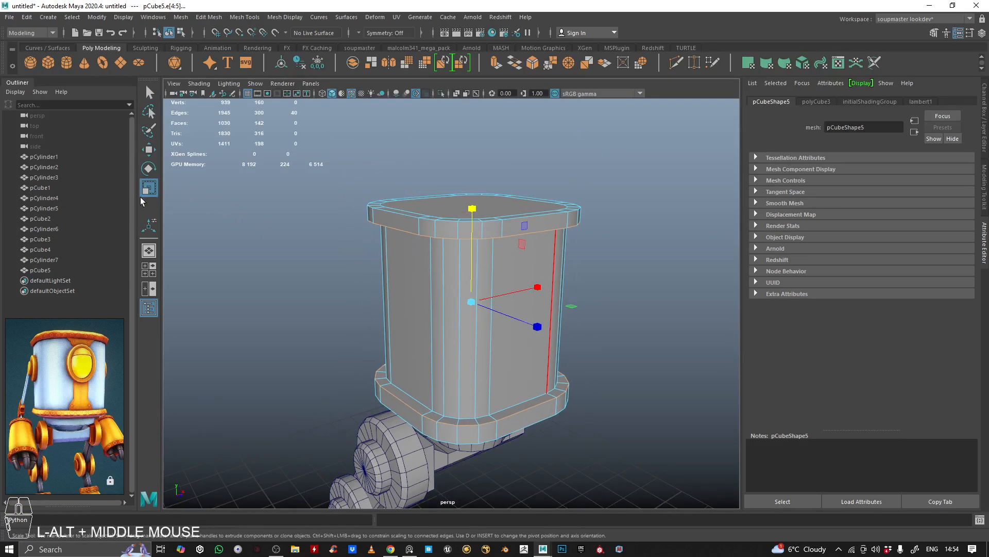
{"action": "left_click_drag", "start_coordinate": [471, 208], "coordinate": [475, 215], "text": "ctrl"}
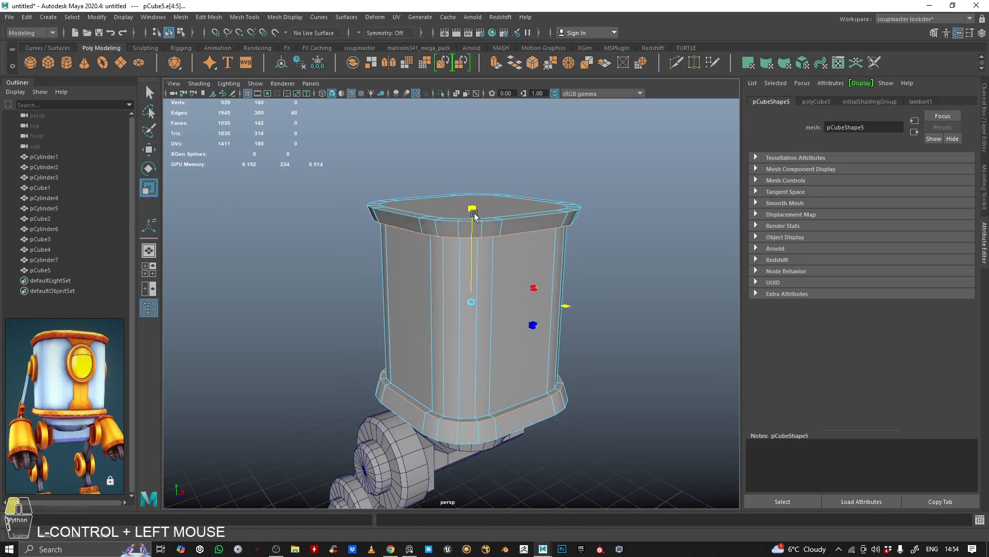
{"action": "left_click_drag", "start_coordinate": [501, 259], "coordinate": [443, 242], "text": "alt"}
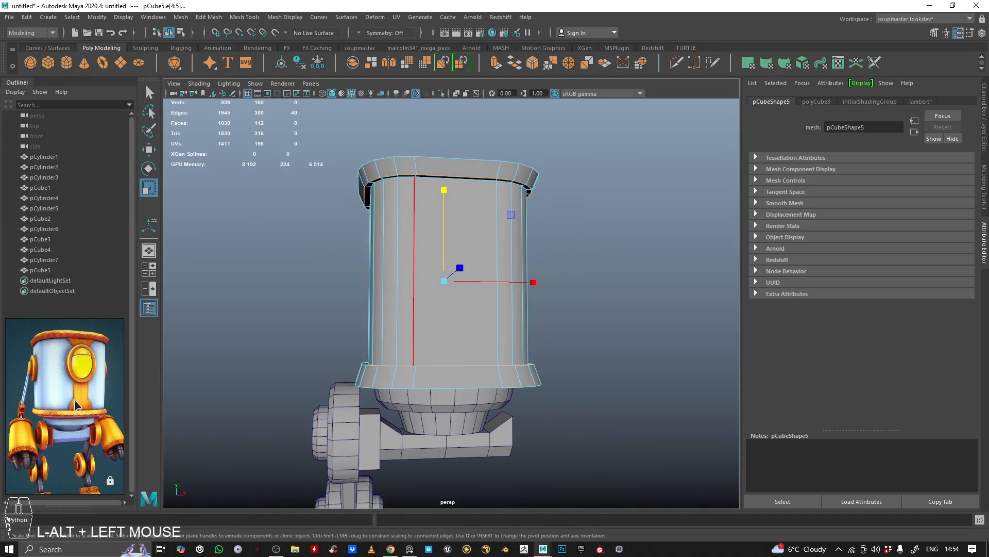
{"action": "left_click_drag", "start_coordinate": [411, 341], "coordinate": [464, 309], "text": "alt"}
Scale the outermost top and bottom edge loops of the two rims slightly closer together vertically.
{"action": "right_click", "coordinate": [487, 279]}
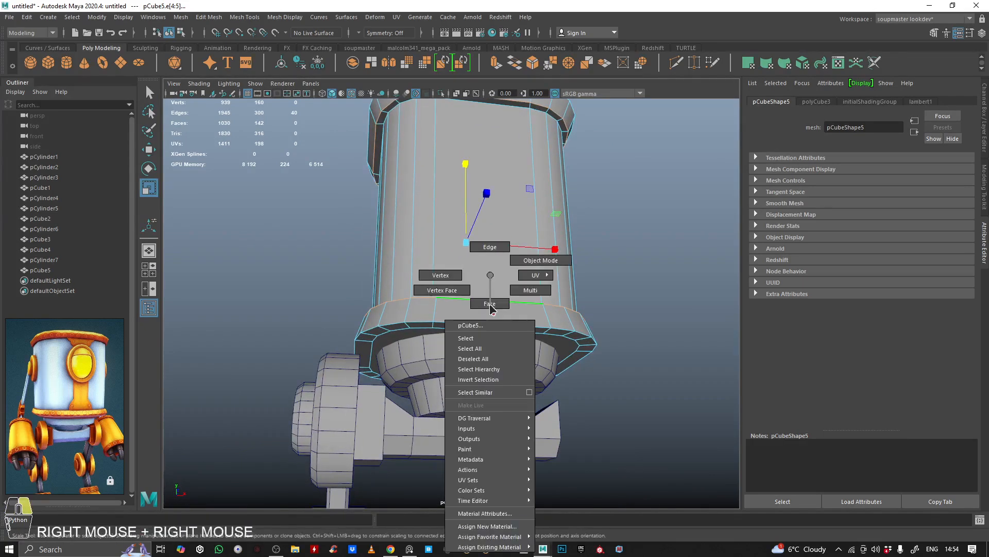
{"action": "middle_click_drag", "start_coordinate": [506, 332], "coordinate": [509, 303], "text": "alt"}
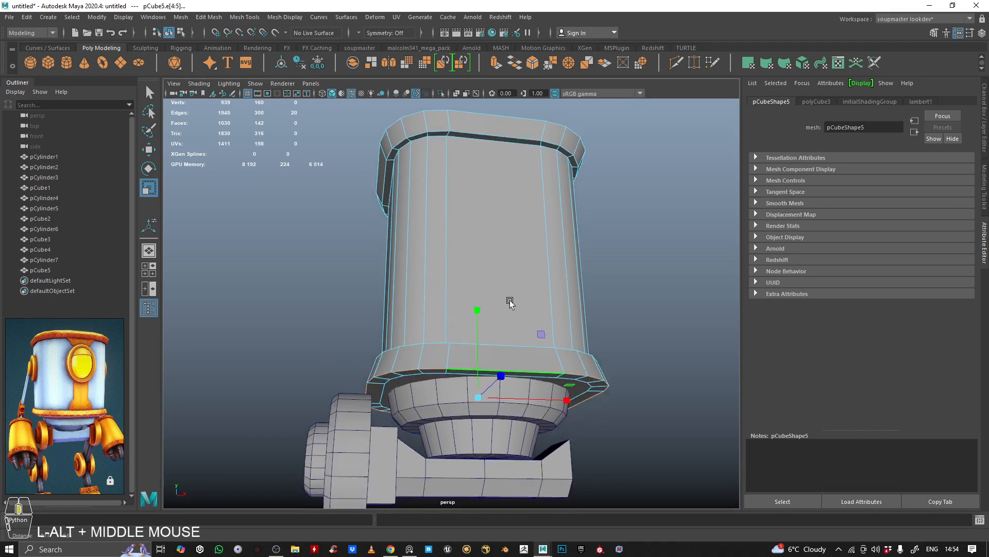
{"action": "left_click_drag", "start_coordinate": [509, 303], "coordinate": [530, 322], "text": "alt"}
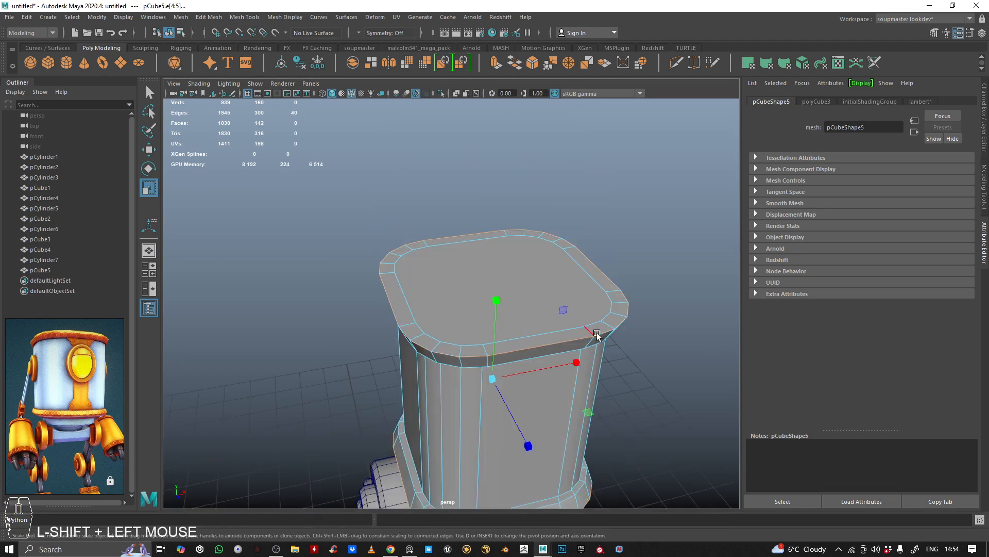
{"action": "left_click_drag", "start_coordinate": [597, 335], "coordinate": [515, 307], "text": "alt"}
{"action": "middle_click_drag", "start_coordinate": [514, 307], "coordinate": [481, 240], "text": "alt"}
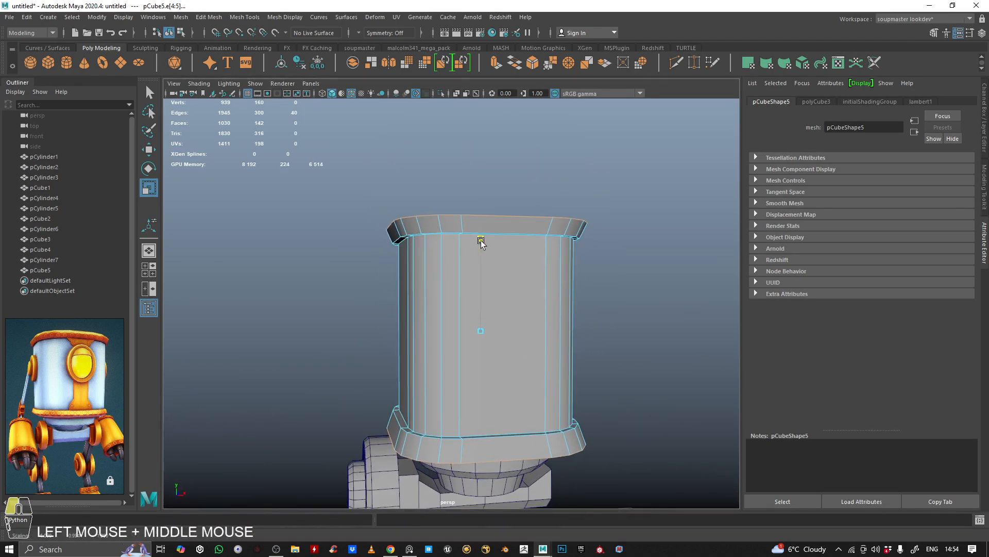
{"action": "left_click_drag", "start_coordinate": [480, 241], "coordinate": [480, 244], "text": "alt"}
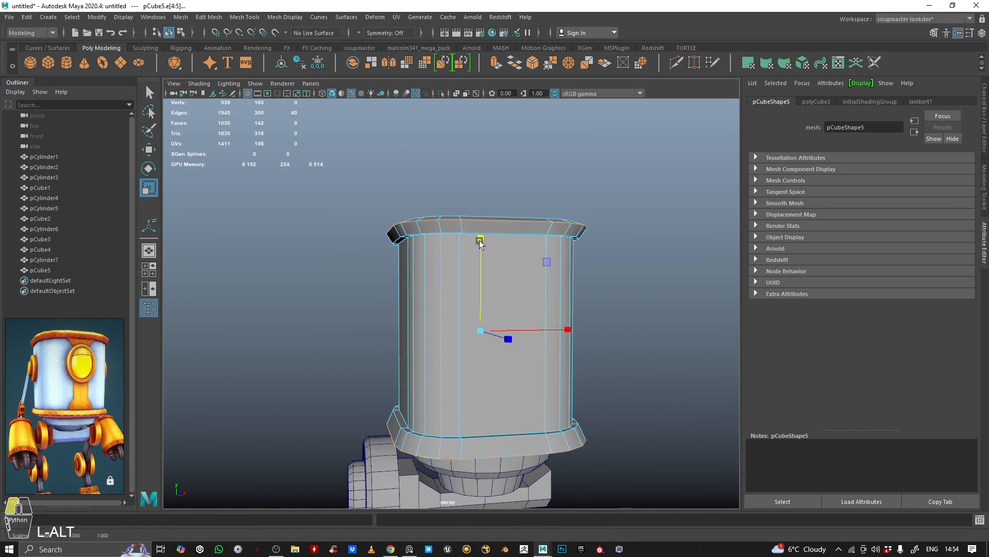
{"action": "right_click_drag", "start_coordinate": [479, 244], "coordinate": [493, 268], "text": "alt"}
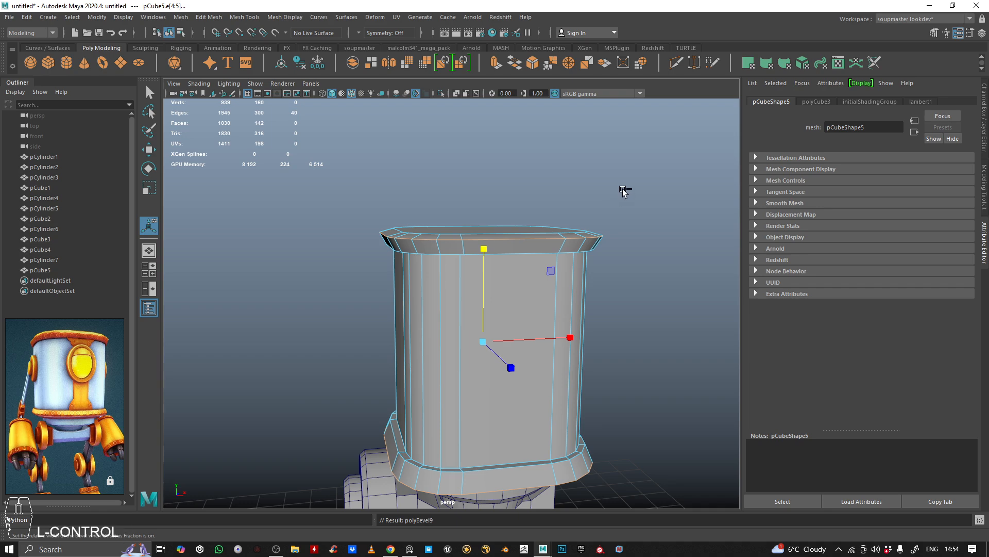
Bevel the rims' outermost edge loops with a fraction of 0.27 and return to object mode.
{"action": "key", "text": "ctrl+b"}
{"action": "middle_click_drag", "start_coordinate": [655, 245], "coordinate": [634, 237], "text": "alt"}
{"action": "left_click_drag", "start_coordinate": [633, 236], "coordinate": [645, 234], "text": "alt"}
{"action": "middle_click_drag", "start_coordinate": [644, 234], "coordinate": [633, 232], "text": "ctrl"}
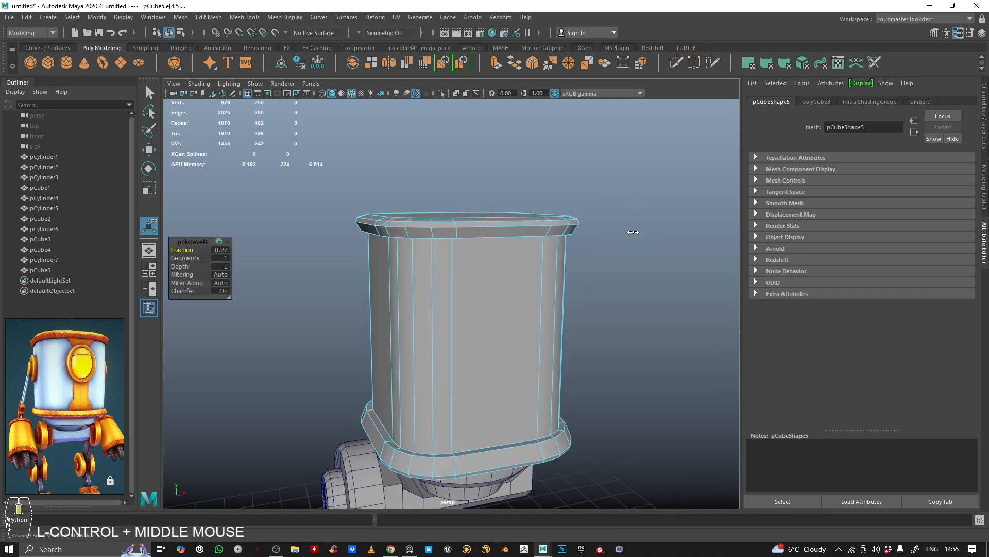
{"action": "left_click_drag", "start_coordinate": [639, 235], "coordinate": [536, 228], "text": "alt"}
{"action": "right_click_drag", "start_coordinate": [491, 235], "coordinate": [411, 174]}
{"action": "left_click", "coordinate": [617, 150]}
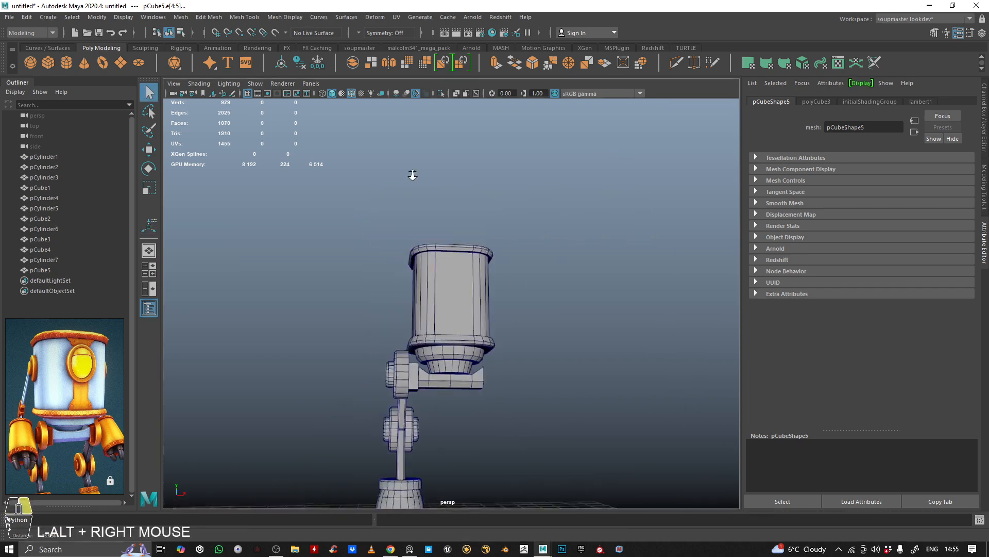
Examine the torso and leg from several angles and compare their proportions with the reference image.
{"action": "left_click_drag", "start_coordinate": [411, 175], "coordinate": [593, 262], "text": "alt"}
{"action": "right_click_drag", "start_coordinate": [593, 263], "coordinate": [614, 272], "text": "alt"}
{"action": "middle_click_drag", "start_coordinate": [614, 271], "coordinate": [530, 243], "text": "alt"}
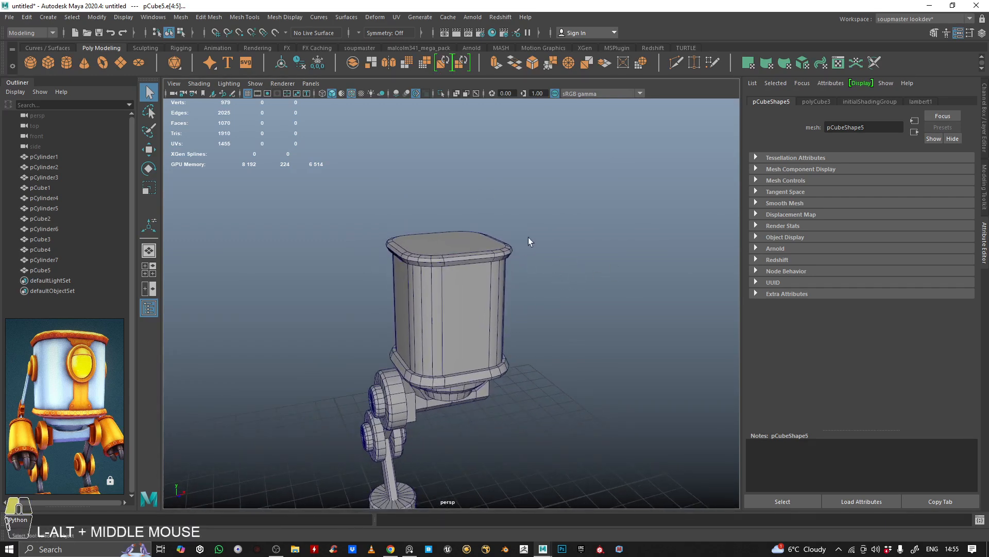
{"action": "right_click_drag", "start_coordinate": [530, 243], "coordinate": [504, 315], "text": "alt"}
{"action": "left_click_drag", "start_coordinate": [503, 315], "coordinate": [512, 308], "text": "alt"}
{"action": "right_click_drag", "start_coordinate": [513, 308], "coordinate": [514, 305], "text": "alt"}
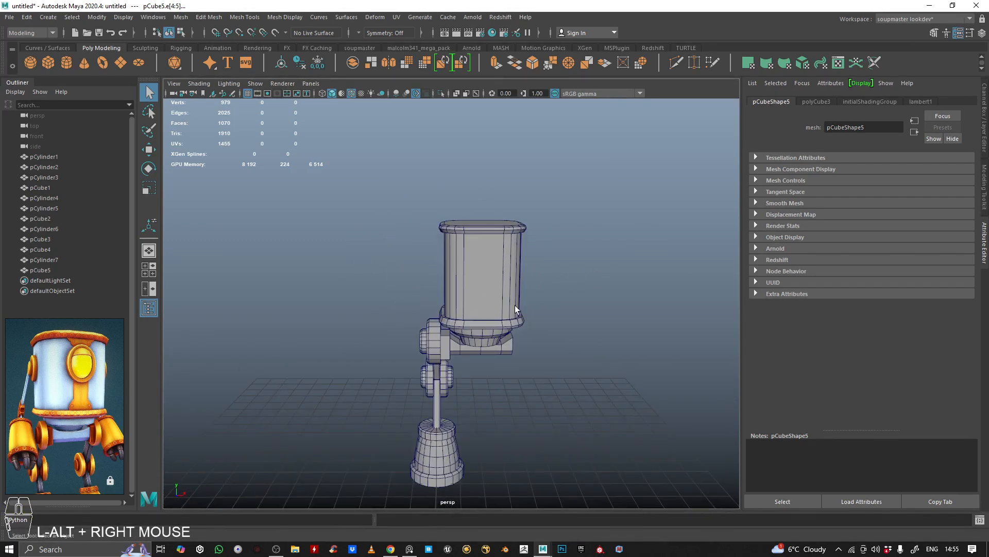
{"action": "middle_click_drag", "start_coordinate": [515, 305], "coordinate": [528, 264], "text": "alt"}
{"action": "left_click_drag", "start_coordinate": [570, 261], "coordinate": [437, 259], "text": "alt"}
{"action": "right_click_drag", "start_coordinate": [437, 260], "coordinate": [495, 298], "text": "alt"}
{"action": "left_click_drag", "start_coordinate": [495, 298], "coordinate": [548, 343], "text": "alt"}
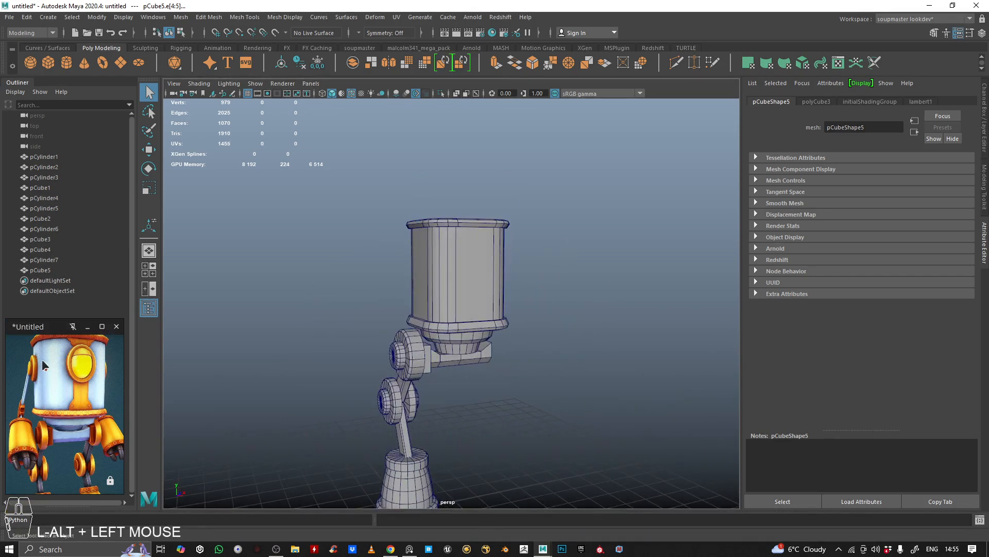
{"action": "middle_click_drag", "start_coordinate": [440, 296], "coordinate": [394, 290], "text": "alt"}
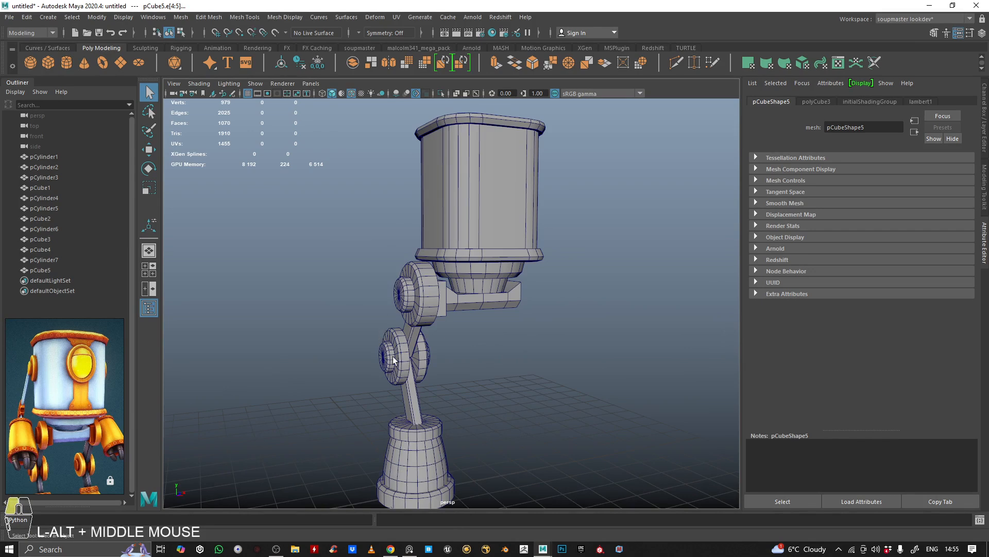
Try moving the knee joint's outer disc up onto the torso's side as a shoulder disc.
{"action": "left_click", "coordinate": [393, 360]}
{"action": "right_click_drag", "start_coordinate": [394, 359], "coordinate": [440, 323], "text": "alt"}
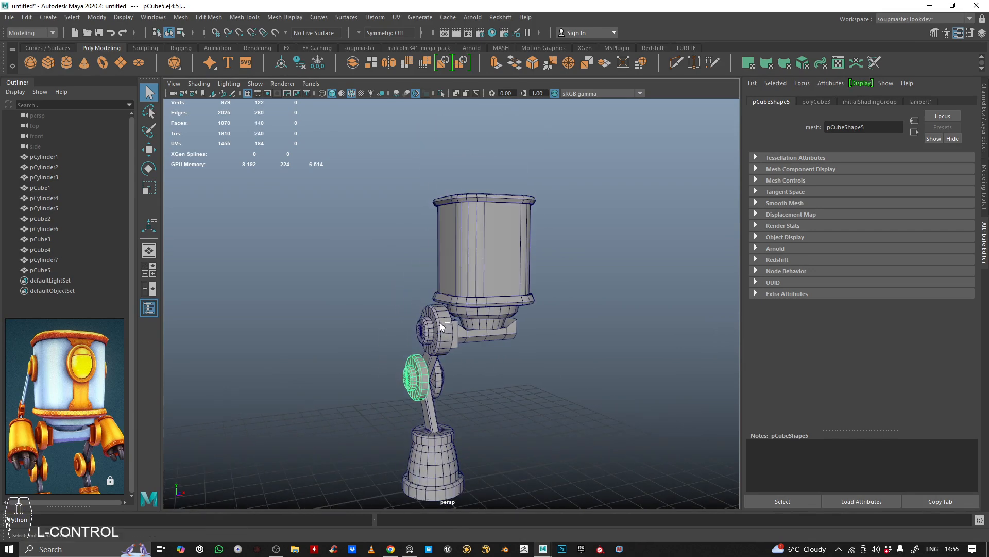
{"action": "key", "text": "w"}
{"action": "left_click_drag", "start_coordinate": [440, 322], "coordinate": [565, 300], "text": "alt"}
{"action": "key", "text": "F8"}
{"action": "key", "text": "ctrl+z"}
{"action": "scroll", "coordinate": [535, 179], "scroll_direction": "up", "scroll_amount": 10}
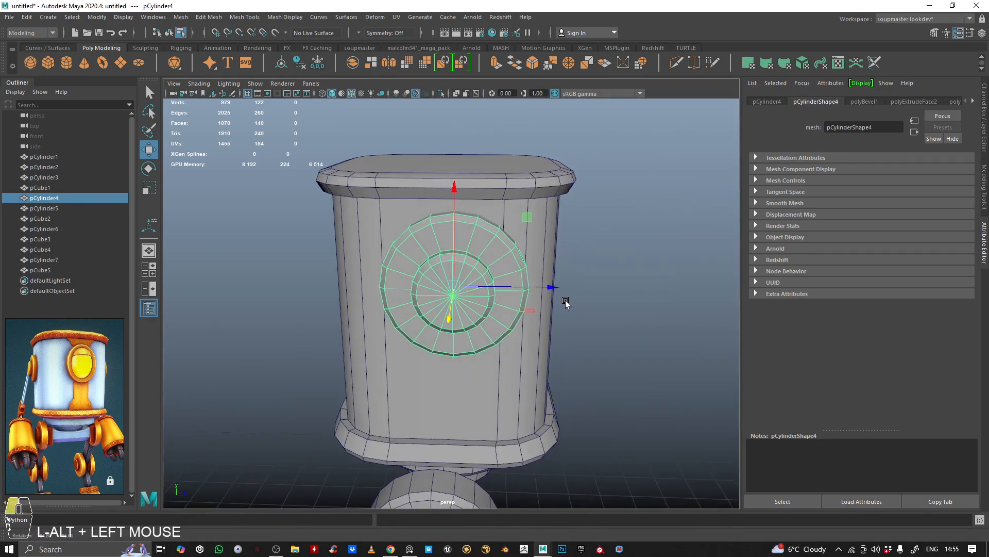
Scale the disc on the torso's side down uniformly and adjust its position on the side wall.
{"action": "key", "text": "r"}
{"action": "left_click_drag", "start_coordinate": [455, 292], "coordinate": [437, 280]}
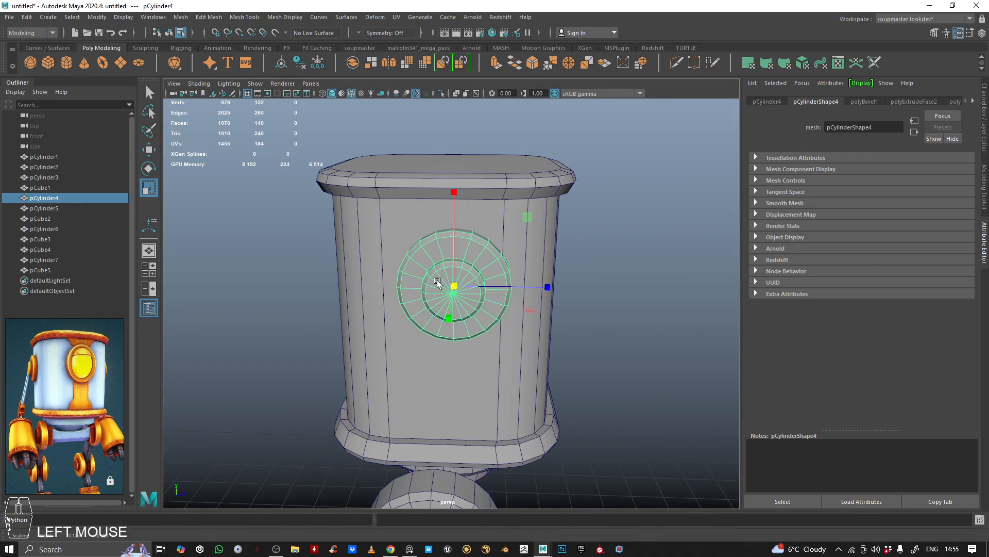
{"action": "key", "text": "w"}
{"action": "left_click_drag", "start_coordinate": [499, 285], "coordinate": [471, 269]}
{"action": "left_click_drag", "start_coordinate": [530, 300], "coordinate": [532, 300]}
{"action": "left_click", "coordinate": [630, 289]}
Check the disc's placement from several angles, and undo its move and scaling to restore it at the knee.
{"action": "right_click_drag", "start_coordinate": [621, 286], "coordinate": [449, 267], "text": "alt"}
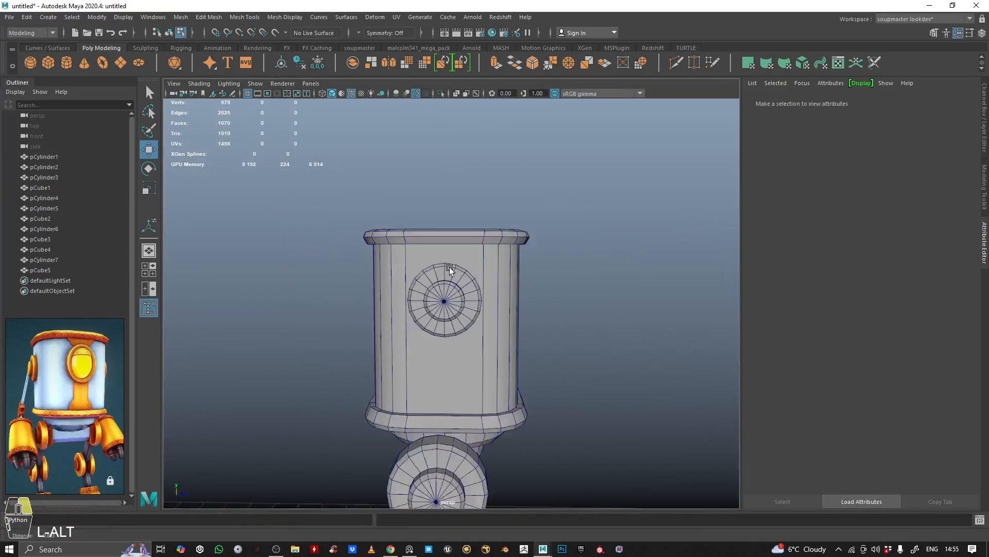
{"action": "left_click_drag", "start_coordinate": [450, 267], "coordinate": [394, 289], "text": "alt"}
{"action": "right_click_drag", "start_coordinate": [394, 289], "coordinate": [344, 298], "text": "alt"}
{"action": "left_click_drag", "start_coordinate": [344, 298], "coordinate": [376, 243], "text": "alt"}
{"action": "right_click_drag", "start_coordinate": [377, 243], "coordinate": [431, 276], "text": "alt"}
{"action": "left_click_drag", "start_coordinate": [430, 276], "coordinate": [524, 287], "text": "alt"}
{"action": "right_click_drag", "start_coordinate": [524, 287], "coordinate": [416, 346], "text": "alt"}
{"action": "left_click_drag", "start_coordinate": [416, 346], "coordinate": [411, 235], "text": "alt"}
{"action": "left_click", "coordinate": [393, 218]}
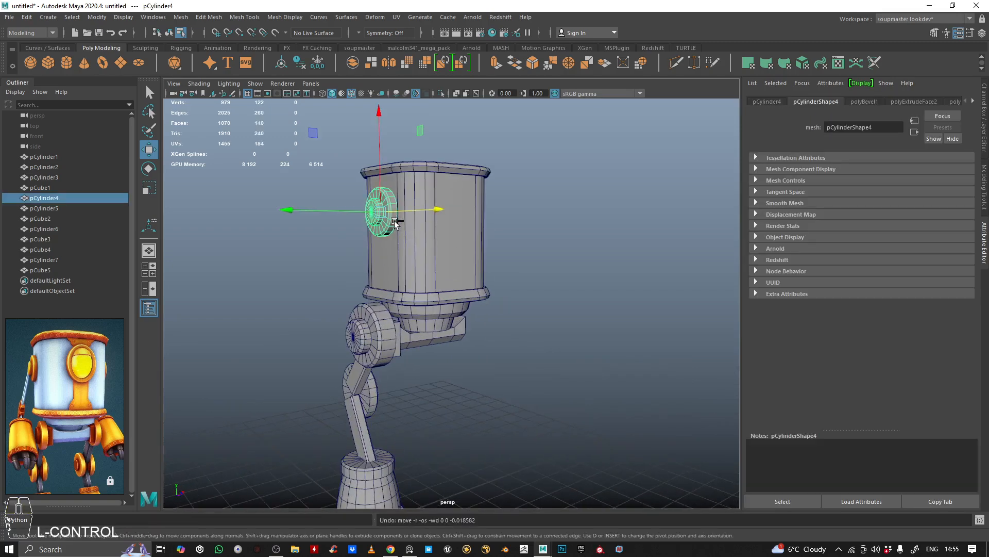
{"action": "key", "text": "ctrl+z"}
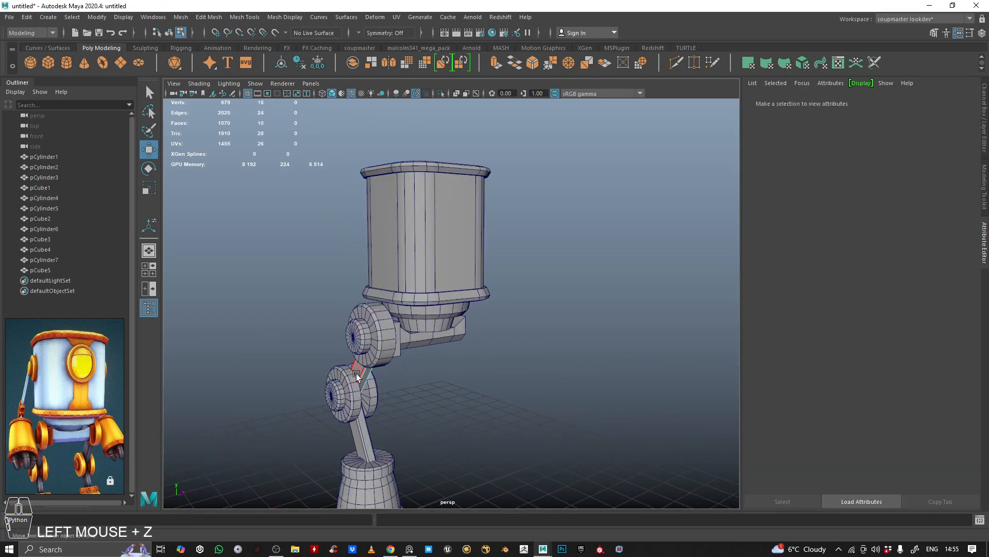
Duplicate the knee joint's outer disc and move the copy up onto the torso's side as a shoulder disc.
{"action": "left_click", "coordinate": [357, 373]}
{"action": "left_click", "coordinate": [278, 357]}
{"action": "left_click", "coordinate": [348, 392]}
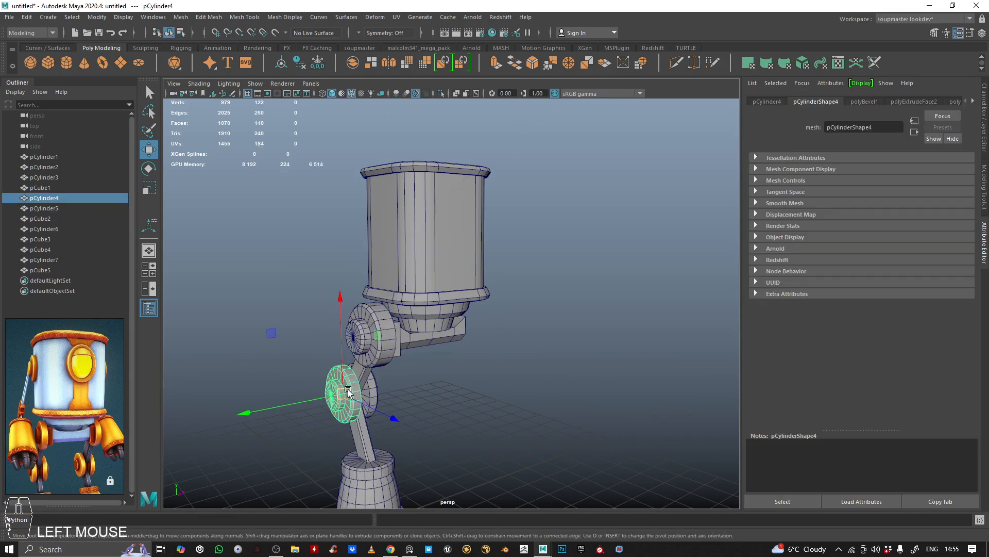
{"action": "key", "text": "ctrl+d"}
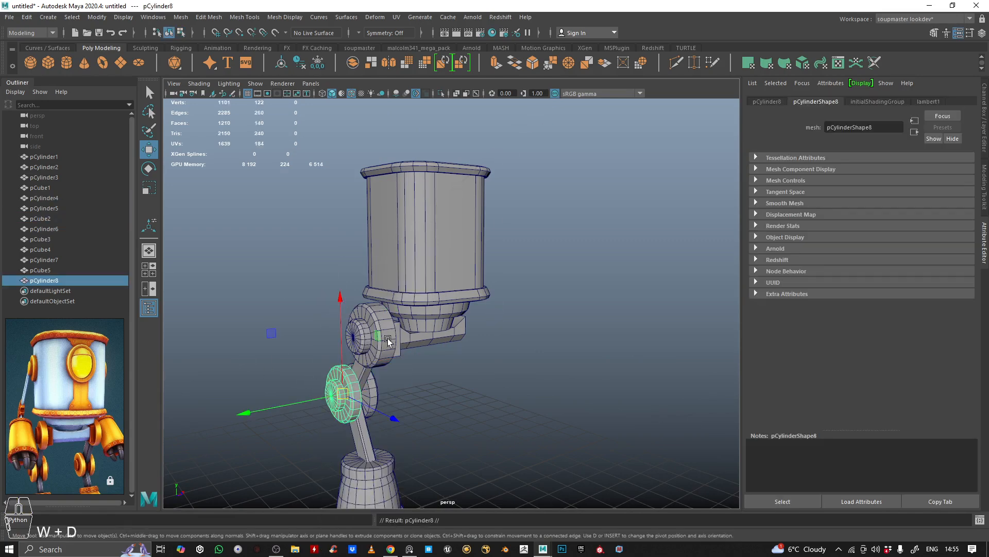
{"action": "left_click_drag", "start_coordinate": [388, 341], "coordinate": [416, 180]}
{"action": "right_click_drag", "start_coordinate": [417, 179], "coordinate": [379, 266], "text": "alt"}
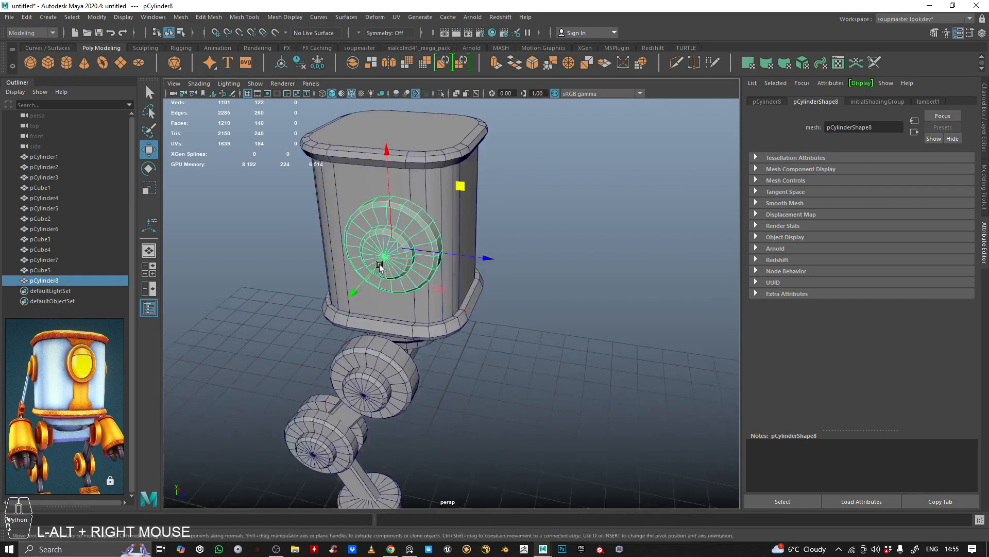
Scale the shoulder disc down uniformly and position it against the upper part of the torso's side wall.
{"action": "left_click_drag", "start_coordinate": [379, 266], "coordinate": [439, 252], "text": "alt"}
{"action": "mouse_move", "coordinate": [439, 252]}
{"action": "left_mouse_down", "text": "alt"}
{"action": "mouse_move", "coordinate": [276, 314]}
{"action": "mouse_move", "coordinate": [308, 312]}
{"action": "mouse_move", "coordinate": [367, 262]}
{"action": "mouse_move", "coordinate": [434, 271]}
{"action": "left_mouse_up", "text": "alt"}
{"action": "middle_click_drag", "start_coordinate": [434, 271], "coordinate": [435, 294], "text": "alt"}
{"action": "key", "text": "r"}
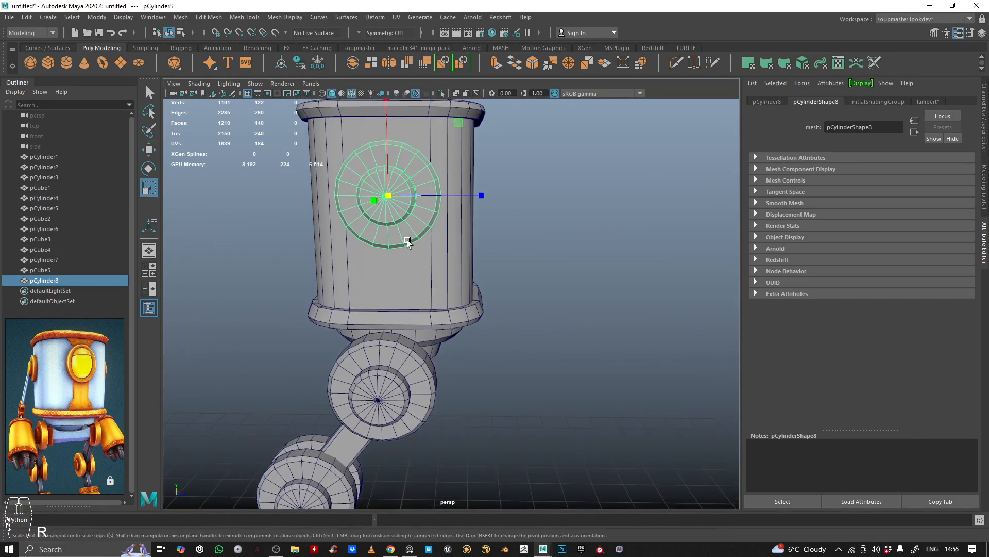
{"action": "right_click_drag", "start_coordinate": [407, 242], "coordinate": [384, 228], "text": "alt"}
{"action": "left_click_drag", "start_coordinate": [374, 218], "coordinate": [487, 249]}
{"action": "key", "text": "w"}
{"action": "left_click", "coordinate": [489, 248]}
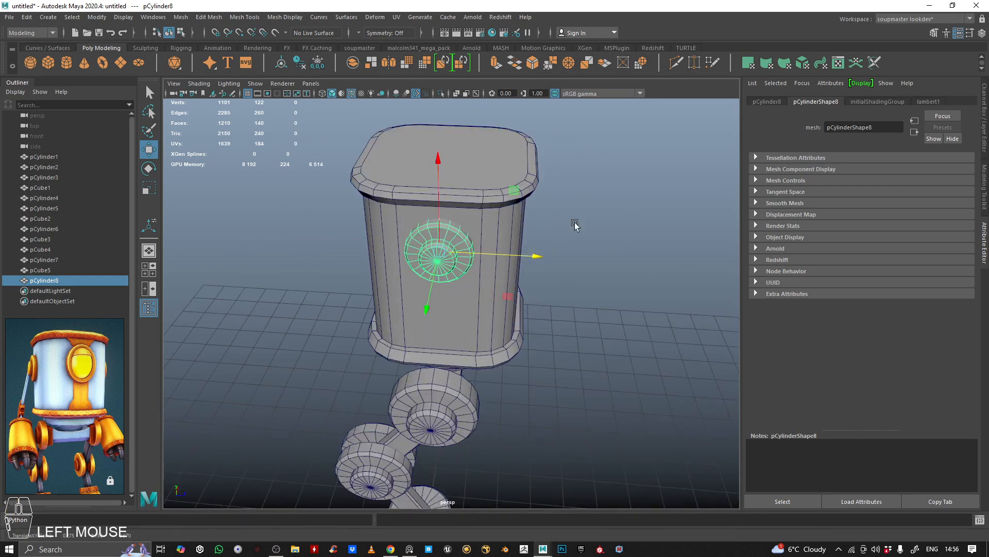
{"action": "left_click", "coordinate": [574, 222]}
Create a polygon cylinder, raise it beside the torso below the shoulder disc and narrow it into a thin rod.
{"action": "right_click_drag", "start_coordinate": [574, 223], "coordinate": [331, 235], "text": "alt"}
{"action": "mouse_move", "coordinate": [331, 235]}
{"action": "left_mouse_down", "text": "alt"}
{"action": "mouse_move", "coordinate": [359, 218]}
{"action": "mouse_move", "coordinate": [276, 221]}
{"action": "mouse_move", "coordinate": [329, 247]}
{"action": "left_mouse_up", "text": "alt"}
{"action": "middle_click_drag", "start_coordinate": [330, 247], "coordinate": [333, 313], "text": "alt"}
{"action": "left_click_drag", "start_coordinate": [334, 312], "coordinate": [368, 332], "text": "alt"}
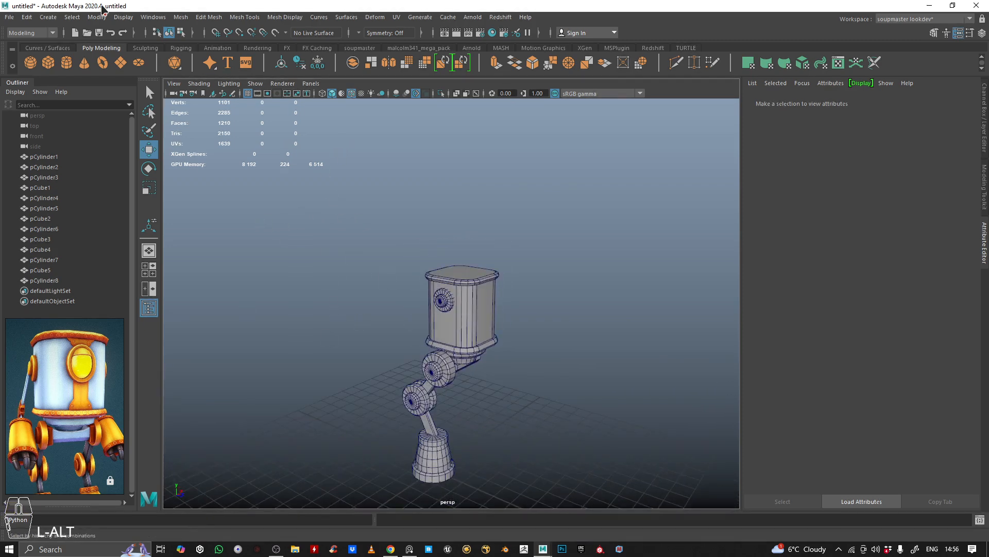
{"action": "left_click", "coordinate": [66, 61]}
{"action": "middle_click_drag", "start_coordinate": [440, 415], "coordinate": [424, 370], "text": "alt"}
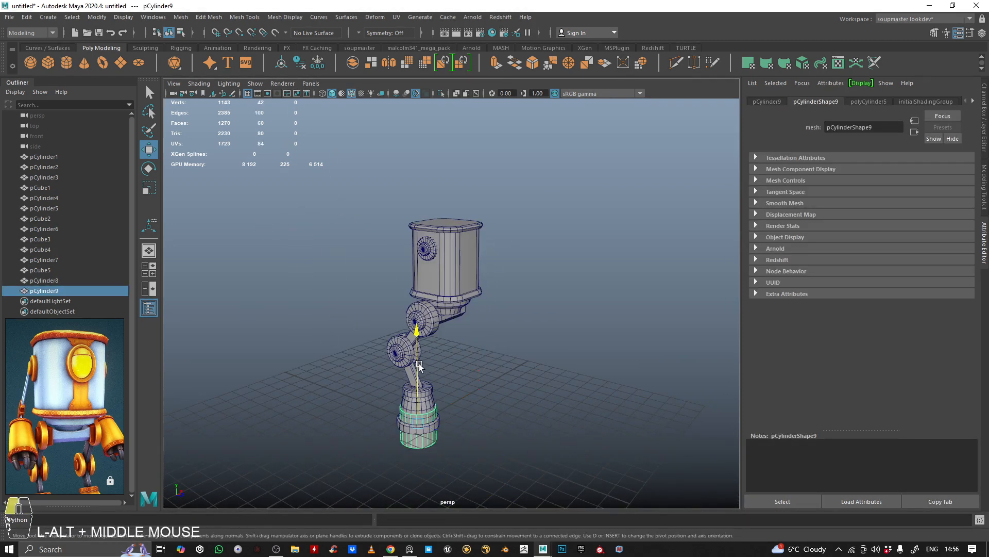
{"action": "left_click_drag", "start_coordinate": [419, 365], "coordinate": [410, 217]}
{"action": "middle_click_drag", "start_coordinate": [410, 217], "coordinate": [404, 272], "text": "alt"}
{"action": "right_click_drag", "start_coordinate": [404, 272], "coordinate": [462, 308], "text": "alt"}
{"action": "key", "text": "r"}
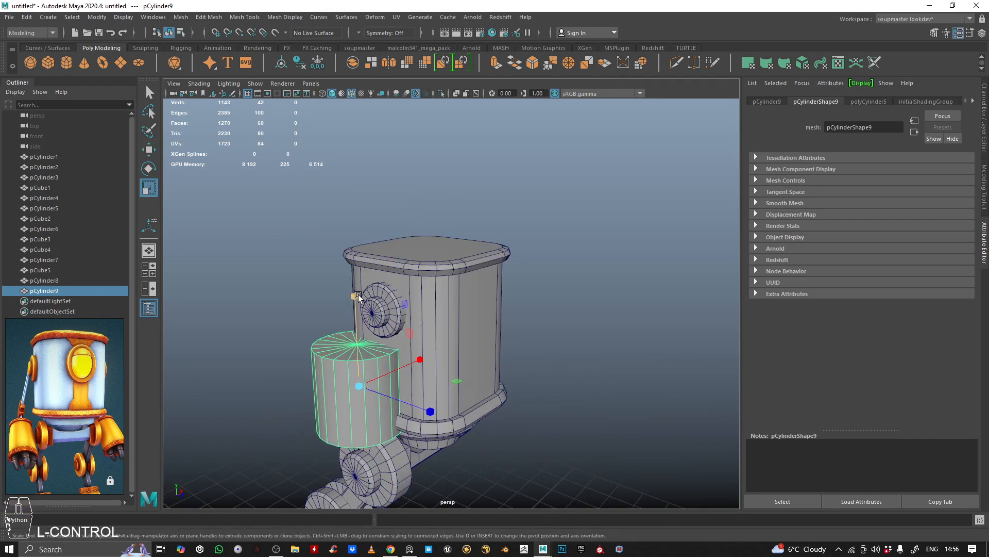
{"action": "left_click_drag", "start_coordinate": [358, 296], "coordinate": [359, 374], "text": "ctrl"}
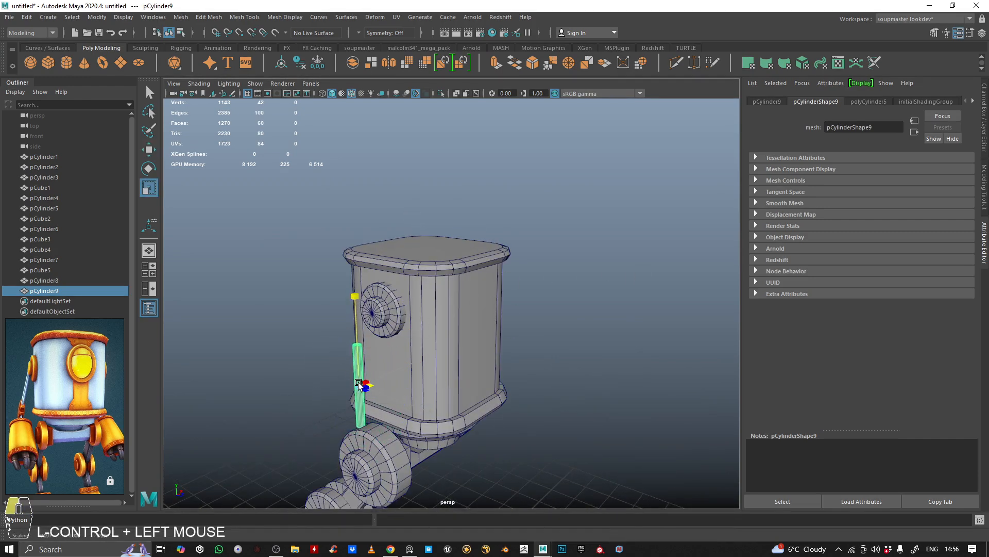
Tilt the thin rod diagonally and place its upper end at the shoulder disc's hub.
{"action": "key", "text": "e"}
{"action": "left_click_drag", "start_coordinate": [390, 323], "coordinate": [443, 330]}
{"action": "key", "text": "w"}
{"action": "right_click_drag", "start_coordinate": [443, 330], "coordinate": [423, 332], "text": "alt"}
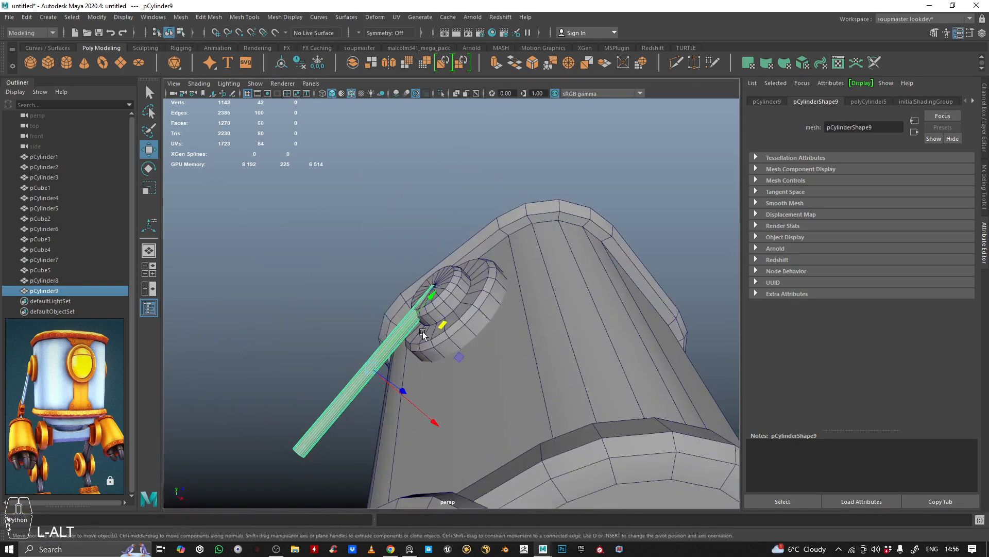
{"action": "left_click_drag", "start_coordinate": [423, 332], "coordinate": [397, 305], "text": "alt"}
{"action": "middle_click_drag", "start_coordinate": [397, 305], "coordinate": [455, 311], "text": "alt"}
{"action": "left_click_drag", "start_coordinate": [455, 311], "coordinate": [384, 324], "text": "alt"}
Thin the rod slightly more without changing its length and nudge it into line with the disc's hub.
{"action": "key", "text": "r"}
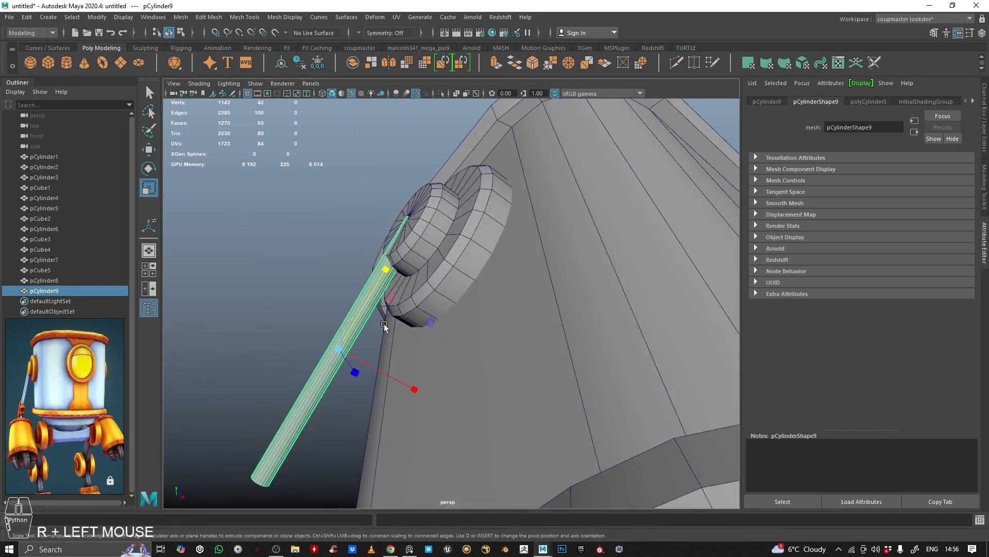
{"action": "left_click_drag", "start_coordinate": [383, 281], "coordinate": [380, 277], "text": "ctrl"}
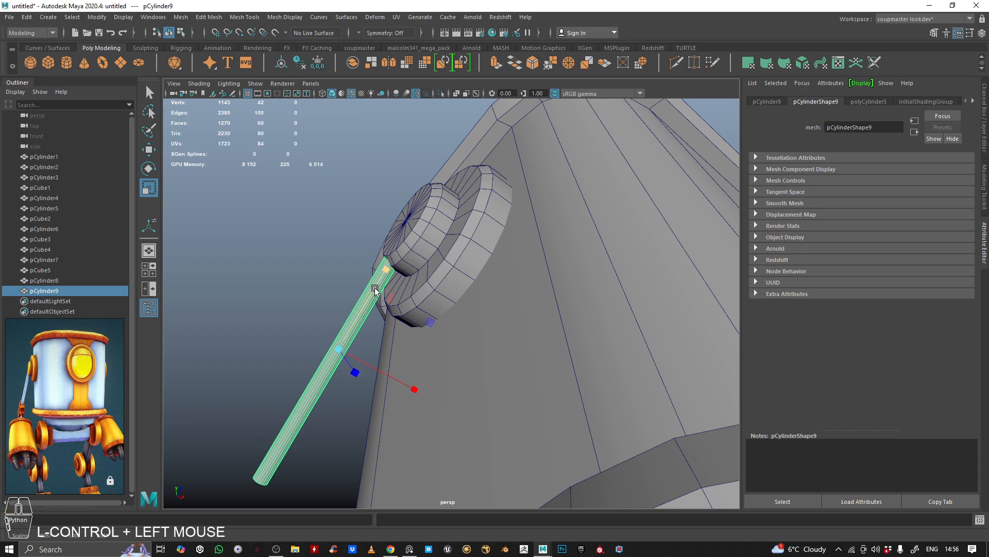
{"action": "key", "text": "w"}
{"action": "left_click_drag", "start_coordinate": [383, 368], "coordinate": [388, 372]}
Pull the outer vertices of the shoulder disc's hub away from the torso to make the hub thicker.
{"action": "left_click_drag", "start_coordinate": [499, 215], "coordinate": [461, 199], "text": "alt"}
{"action": "left_click", "coordinate": [397, 229]}
{"action": "left_click_drag", "start_coordinate": [396, 229], "coordinate": [489, 323], "text": "alt"}
{"action": "right_click_drag", "start_coordinate": [488, 324], "coordinate": [551, 305], "text": "alt"}
{"action": "left_click_drag", "start_coordinate": [557, 308], "coordinate": [548, 286], "text": "alt"}
{"action": "right_click_drag", "start_coordinate": [548, 285], "coordinate": [490, 272]}
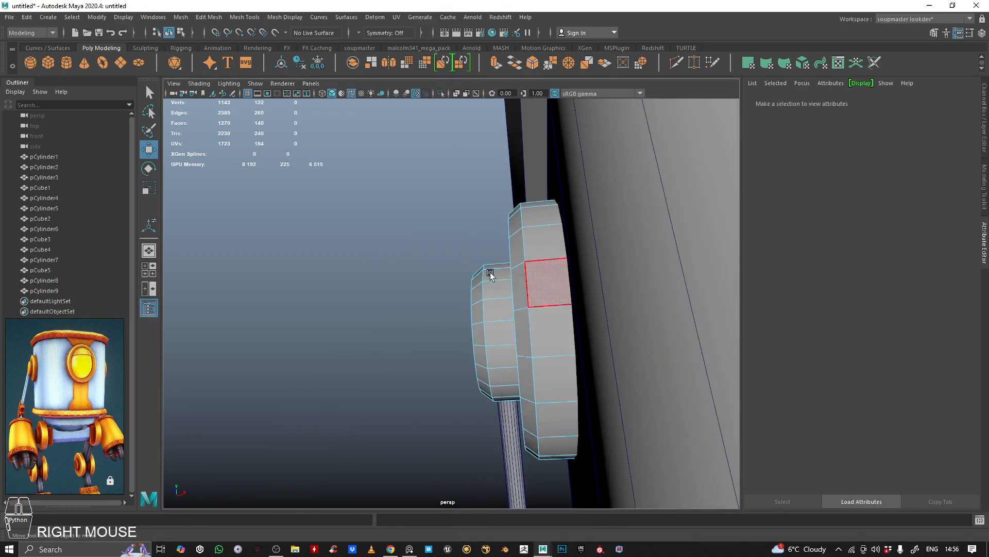
{"action": "left_click_drag", "start_coordinate": [491, 272], "coordinate": [496, 284], "text": "alt"}
{"action": "left_click_drag", "start_coordinate": [507, 468], "coordinate": [507, 464]}
{"action": "left_click_drag", "start_coordinate": [507, 464], "coordinate": [508, 393], "text": "alt"}
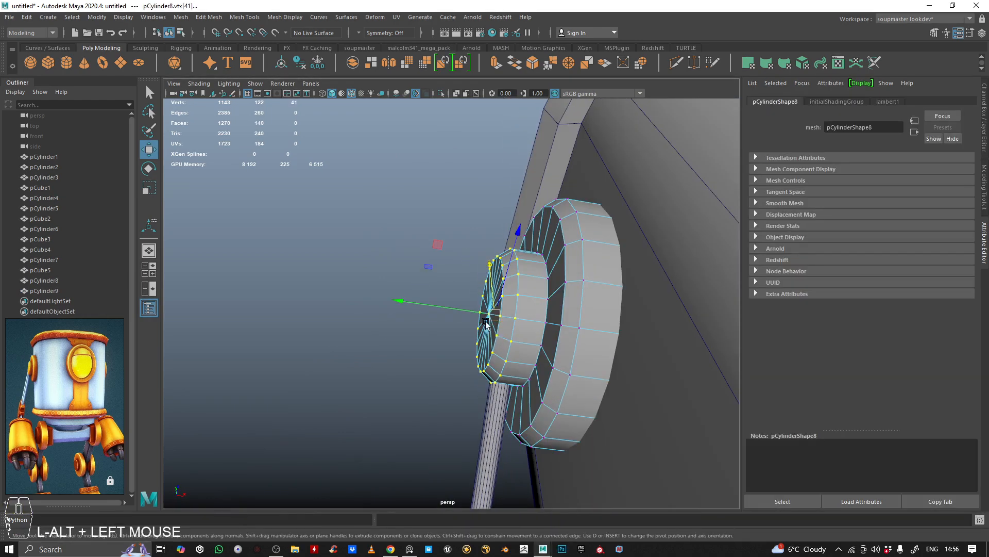
{"action": "left_click_drag", "start_coordinate": [461, 307], "coordinate": [442, 307]}
{"action": "right_click_drag", "start_coordinate": [518, 290], "coordinate": [329, 238]}
Select the arm rod and snap its pivot to the centre of the shoulder disc.
{"action": "left_click", "coordinate": [329, 238]}
{"action": "left_click_drag", "start_coordinate": [330, 238], "coordinate": [390, 374], "text": "alt"}
{"action": "left_click", "coordinate": [398, 355]}
{"action": "left_click", "coordinate": [412, 374]}
{"action": "left_click_drag", "start_coordinate": [513, 358], "coordinate": [401, 325], "text": "alt"}
{"action": "middle_click_drag", "start_coordinate": [401, 325], "coordinate": [376, 345], "text": "alt"}
{"action": "right_click_drag", "start_coordinate": [376, 345], "coordinate": [592, 273], "text": "alt"}
{"action": "left_click_drag", "start_coordinate": [592, 273], "coordinate": [578, 270], "text": "alt"}
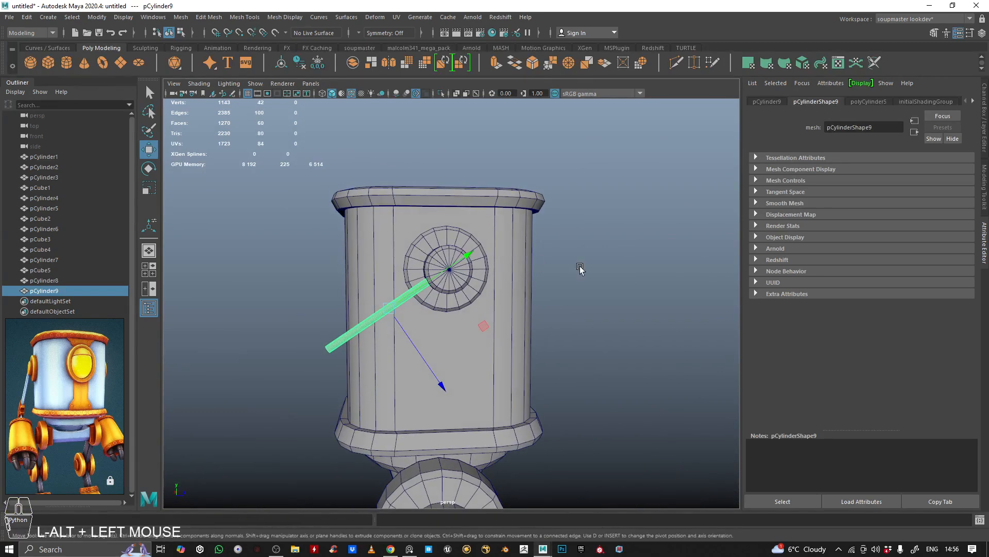
{"action": "key", "text": "d"}
{"action": "left_click", "coordinate": [463, 256]}
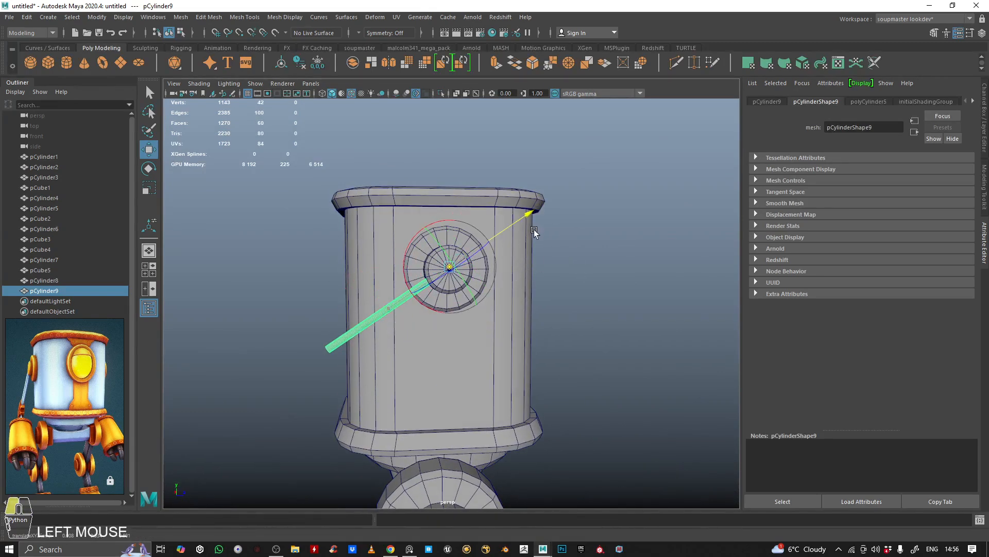
Swing the rod downward around the disc's centre to about 31° in X and lengthen it to a Y scale of about 1.57.
{"action": "key", "text": "e"}
{"action": "scroll", "coordinate": [389, 234], "scroll_direction": "down", "scroll_amount": 3}
{"action": "left_click_drag", "start_coordinate": [374, 231], "coordinate": [346, 262]}
{"action": "key", "text": "r"}
{"action": "left_click_drag", "start_coordinate": [497, 199], "coordinate": [512, 172]}
Examine the arm rod's angle and length from several sides and compare the body with the reference image.
{"action": "left_click_drag", "start_coordinate": [444, 308], "coordinate": [340, 327], "text": "alt"}
{"action": "key", "text": "e"}
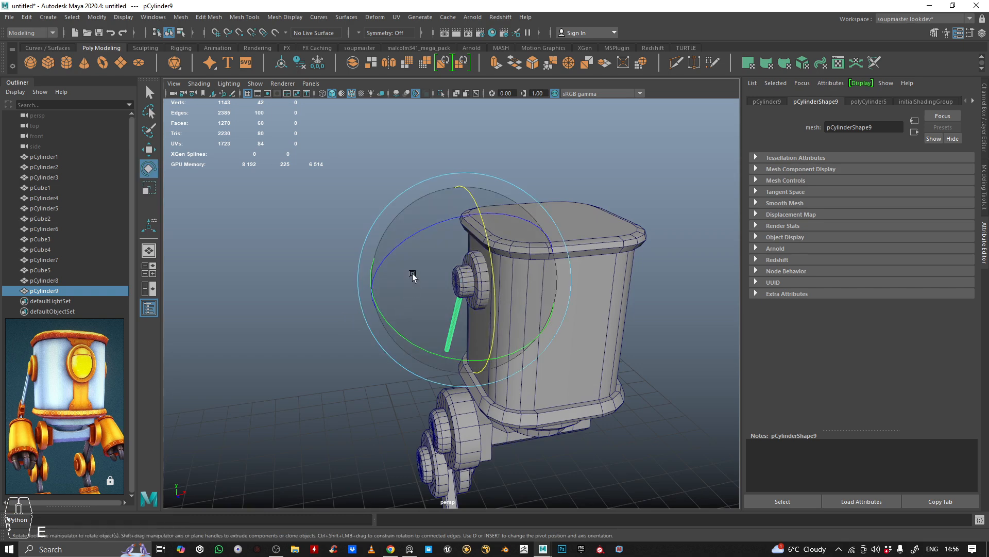
{"action": "left_click_drag", "start_coordinate": [413, 277], "coordinate": [570, 303], "text": "alt"}
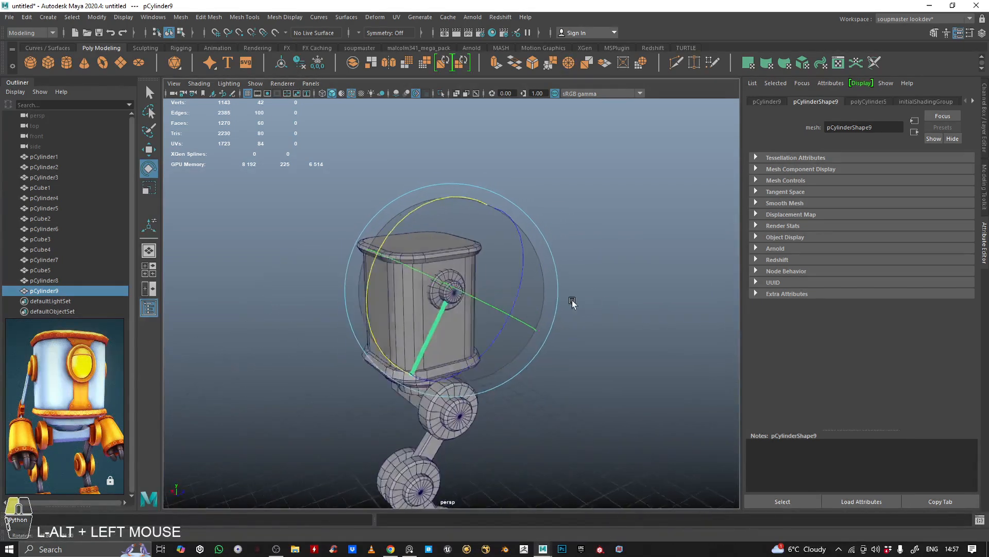
{"action": "right_click_drag", "start_coordinate": [570, 303], "coordinate": [440, 271], "text": "alt"}
{"action": "left_click_drag", "start_coordinate": [440, 271], "coordinate": [288, 265], "text": "alt"}
{"action": "right_click_drag", "start_coordinate": [287, 265], "coordinate": [345, 259], "text": "alt"}
{"action": "left_click_drag", "start_coordinate": [345, 259], "coordinate": [371, 268], "text": "alt"}
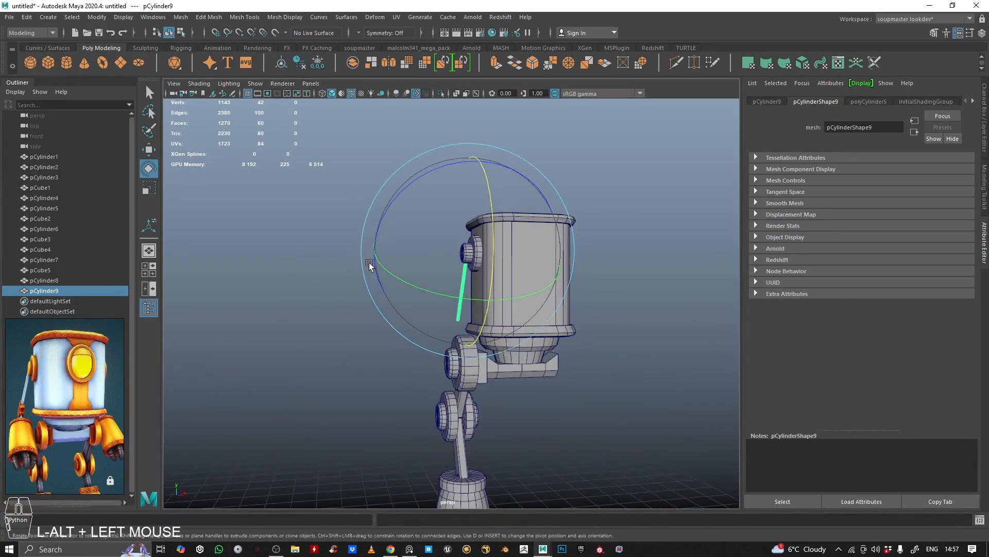
{"action": "key", "text": "q"}
{"action": "right_click_drag", "start_coordinate": [424, 250], "coordinate": [449, 190], "text": "alt"}
{"action": "left_click_drag", "start_coordinate": [448, 191], "coordinate": [413, 209], "text": "alt"}
{"action": "right_click_drag", "start_coordinate": [412, 209], "coordinate": [459, 216], "text": "alt"}
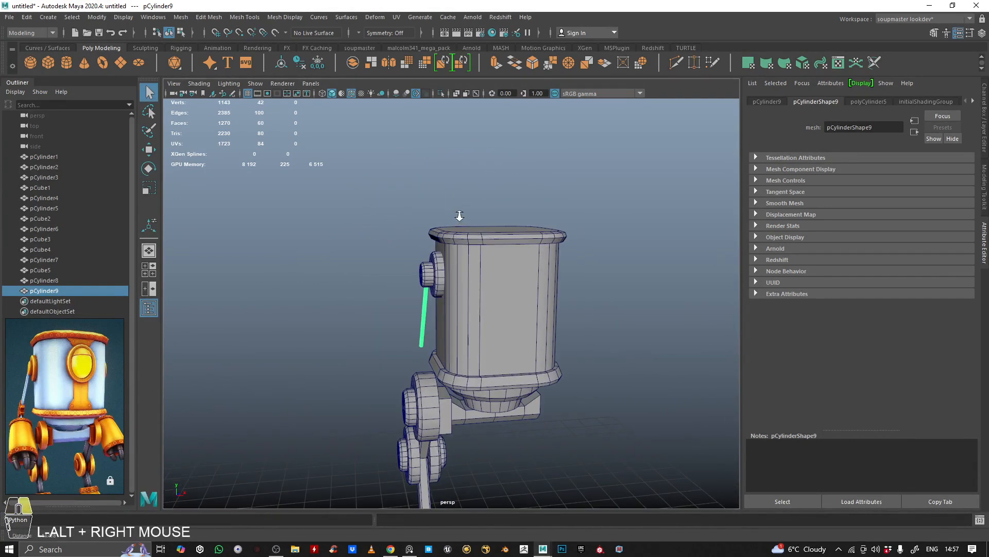
{"action": "middle_click_drag", "start_coordinate": [500, 308], "coordinate": [483, 283], "text": "alt"}
Select the torso, the tapered body base, the shoulder disc and the arm rod together.
{"action": "left_click", "coordinate": [483, 280]}
{"action": "left_click_drag", "start_coordinate": [483, 283], "coordinate": [487, 335], "text": "alt"}
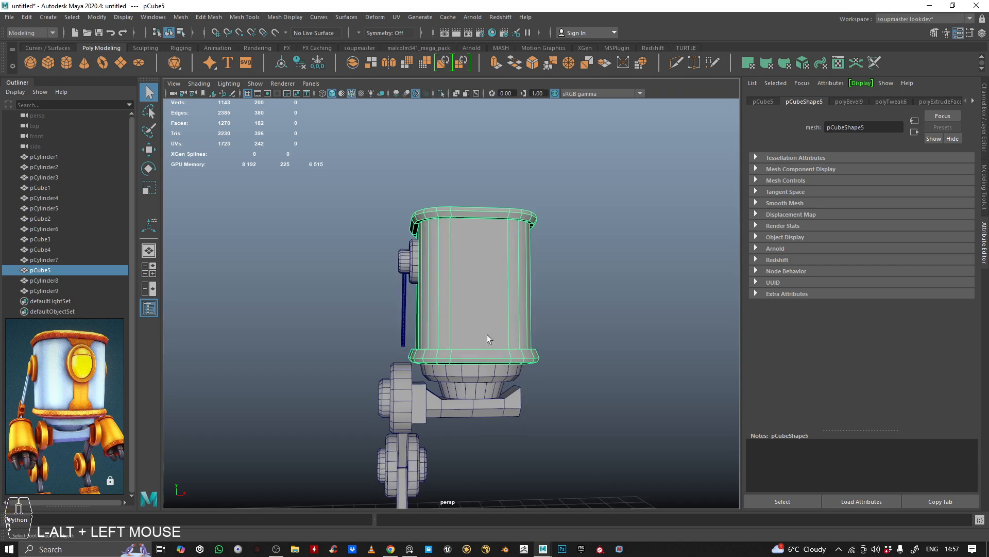
{"action": "left_click", "coordinate": [513, 382]}
{"action": "left_click_drag", "start_coordinate": [516, 382], "coordinate": [518, 376], "text": "alt"}
{"action": "key", "text": "r"}
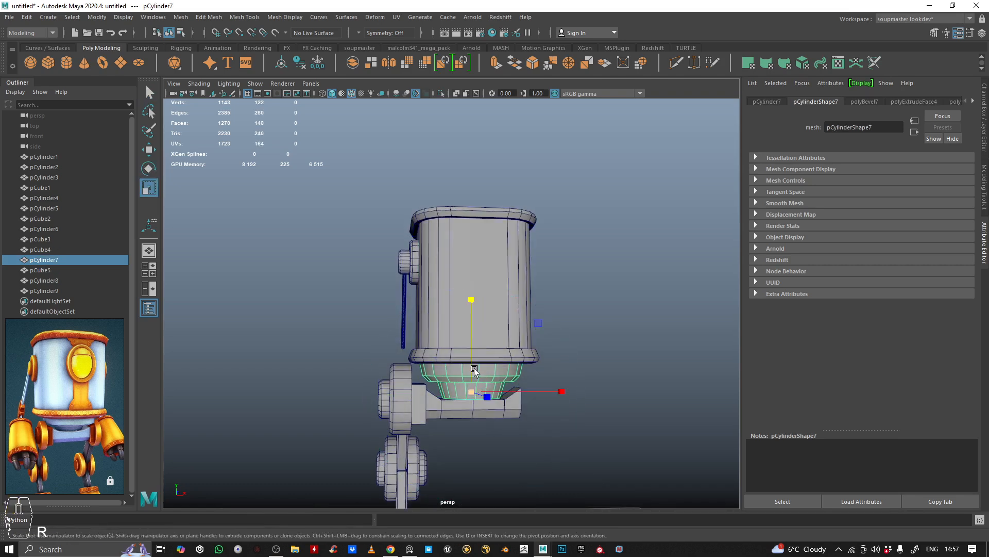
{"action": "left_click", "coordinate": [399, 254], "text": "shift"}
{"action": "left_click_drag", "start_coordinate": [566, 338], "coordinate": [570, 345], "text": "shift"}
{"action": "left_click", "coordinate": [486, 385], "text": "shift"}
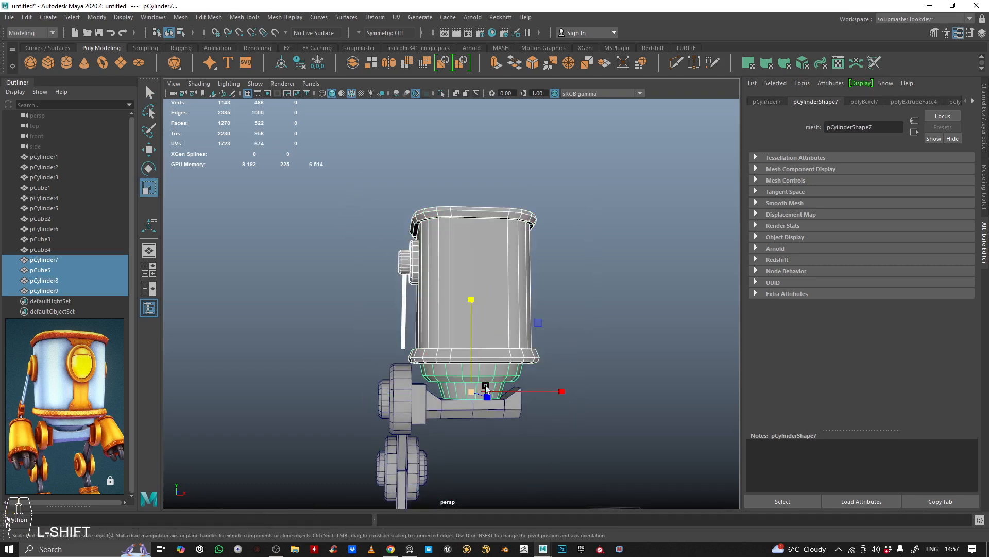
Try scaling the selected upper-body parts up uniformly, and undo the scaling.
{"action": "left_click_drag", "start_coordinate": [468, 393], "coordinate": [478, 391]}
{"action": "right_click_drag", "start_coordinate": [566, 260], "coordinate": [528, 460], "text": "shift"}
{"action": "right_click_drag", "start_coordinate": [578, 256], "coordinate": [566, 261], "text": "shift"}
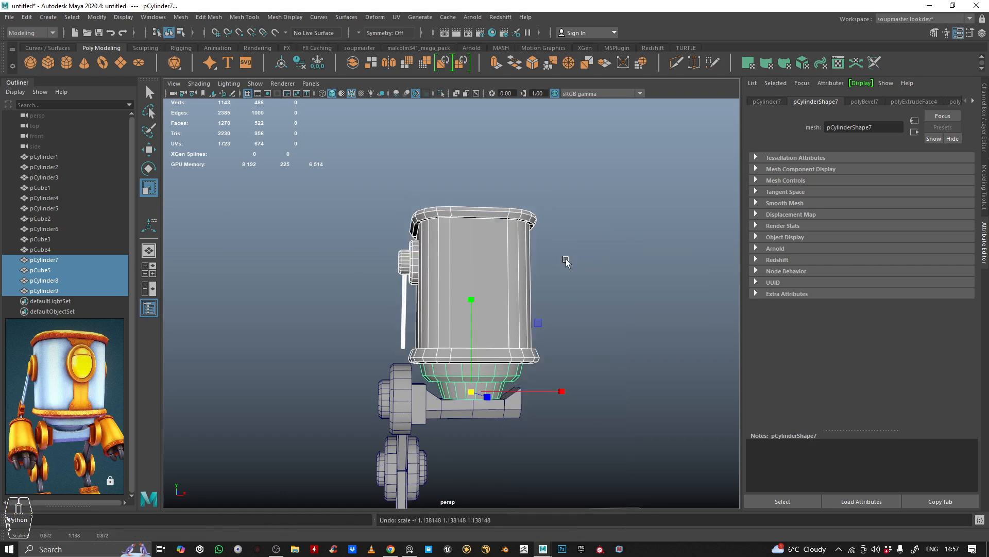
Group the selected upper-body parts and centre the group's pivot.
{"action": "key", "text": "ctrl+g"}
{"action": "scroll", "coordinate": [496, 361], "scroll_direction": "down", "scroll_amount": 2}
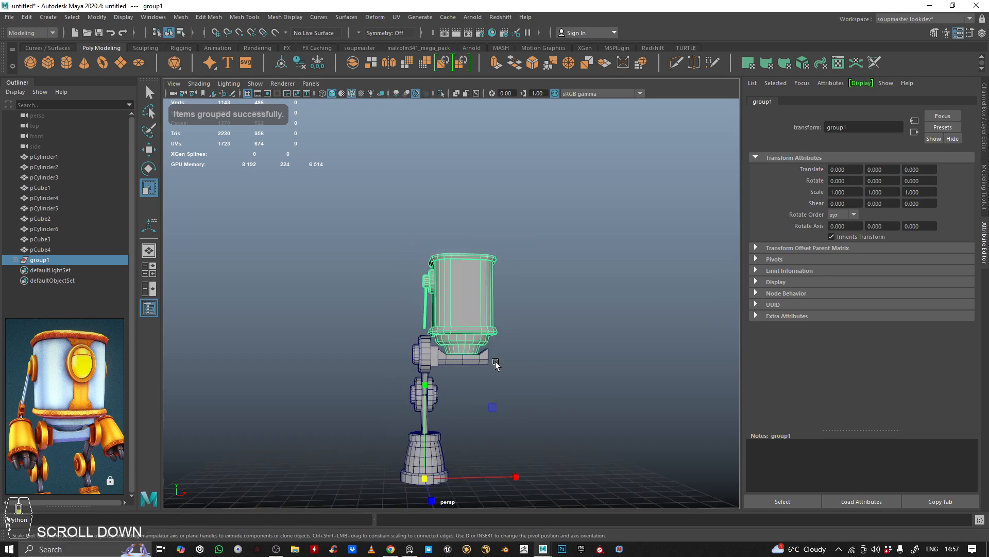
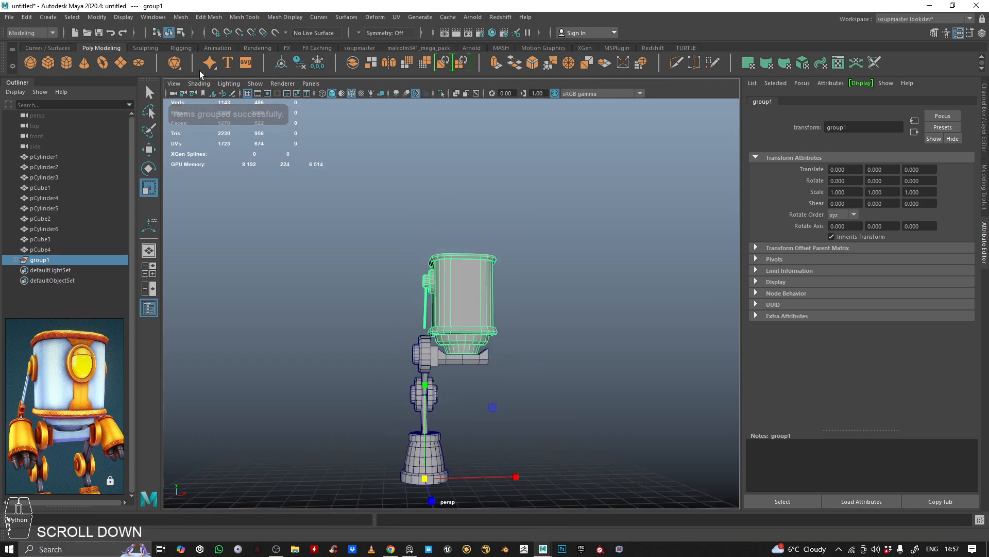
{"action": "left_click", "coordinate": [281, 60]}
Move the group's pivot down to the underside of the body base and scale the group uniformly to 1.172.
{"action": "scroll", "coordinate": [426, 264], "scroll_direction": "up", "scroll_amount": 5}
{"action": "left_click_drag", "start_coordinate": [426, 265], "coordinate": [447, 255], "text": "alt"}
{"action": "key", "text": "d"}
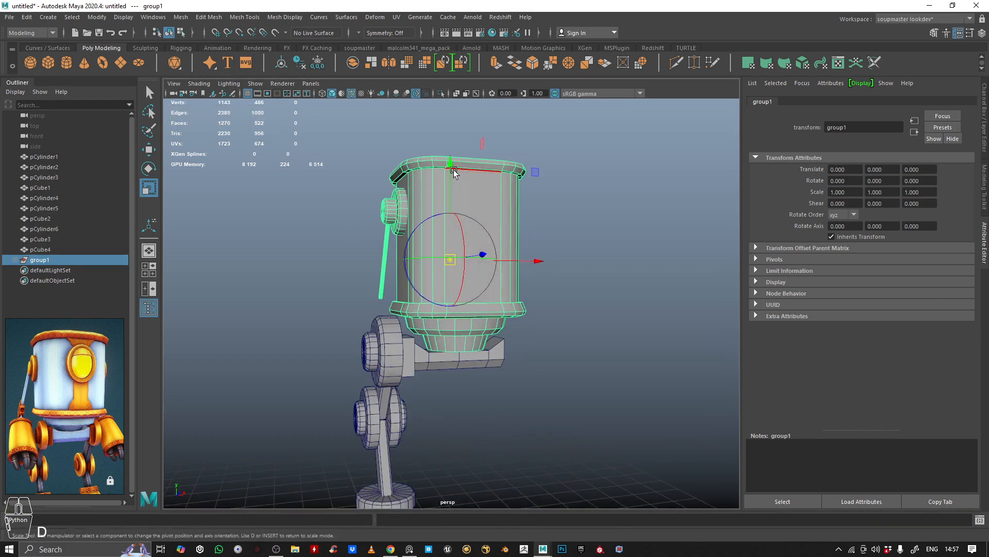
{"action": "left_click_drag", "start_coordinate": [454, 172], "coordinate": [450, 214]}
{"action": "left_click_drag", "start_coordinate": [447, 256], "coordinate": [490, 377], "text": "alt"}
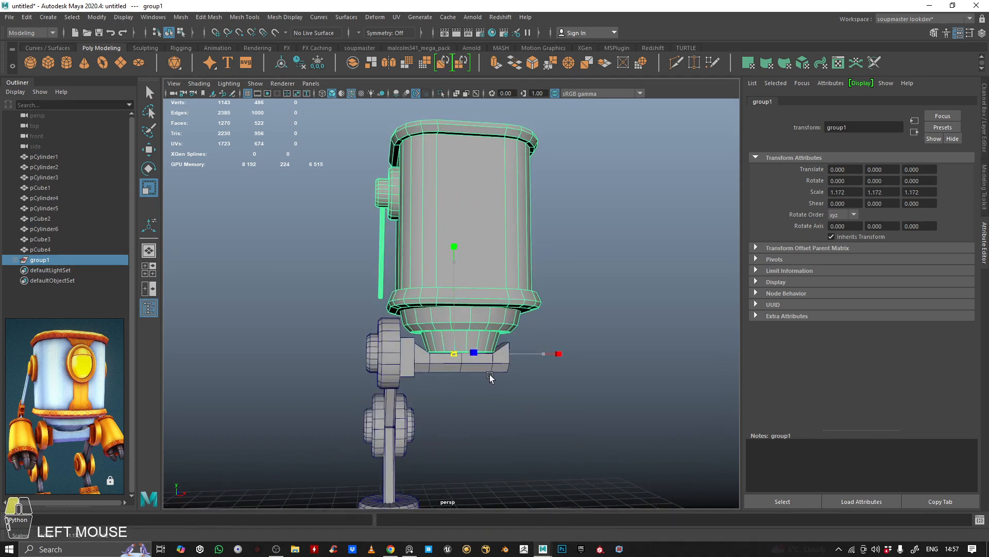
{"action": "left_click_drag", "start_coordinate": [549, 346], "coordinate": [479, 309], "text": "alt"}
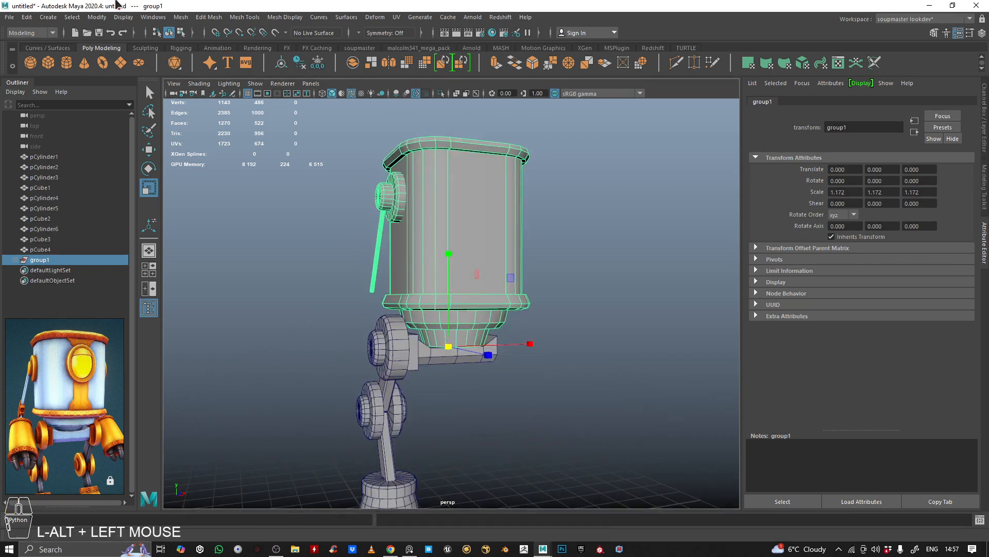
Group all of the robot's parts together, delete the leftover empty group1 and select the new group.
{"action": "scroll", "coordinate": [294, 188], "scroll_direction": "down", "scroll_amount": 4}
{"action": "left_click_drag", "start_coordinate": [294, 188], "coordinate": [601, 504]}
{"action": "key", "text": "ctrl+g"}
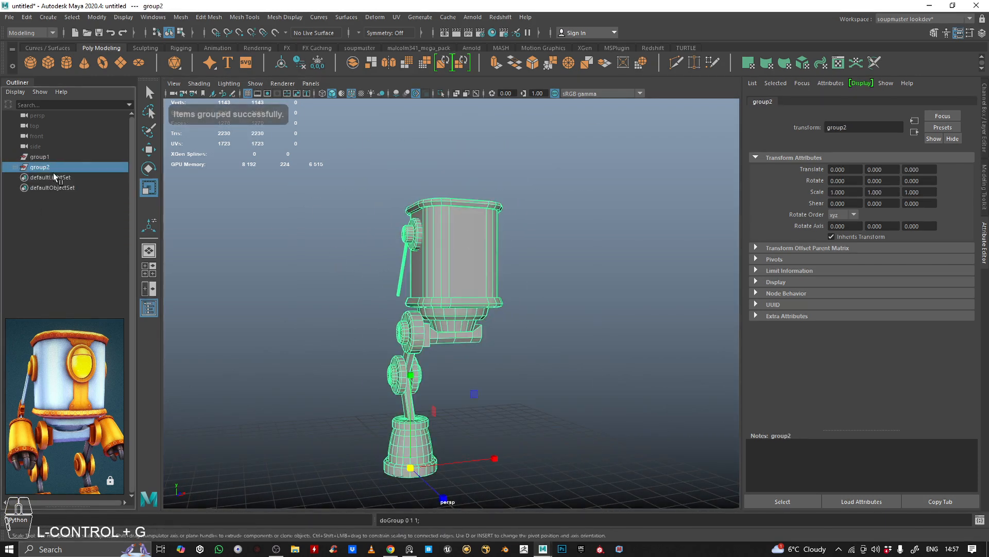
{"action": "left_click", "coordinate": [53, 154]}
{"action": "key", "text": "BackSpace"}
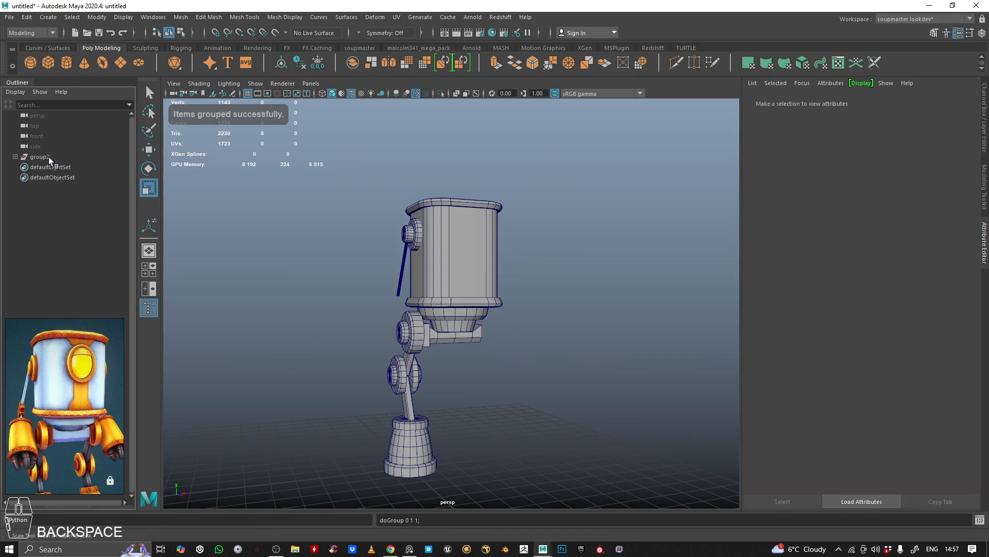
{"action": "left_click", "coordinate": [48, 157]}
Examine the robot's proportions from several angles against the reference image, and select the arm rod below the shoulder disc.
{"action": "left_click_drag", "start_coordinate": [332, 255], "coordinate": [304, 237], "text": "alt"}
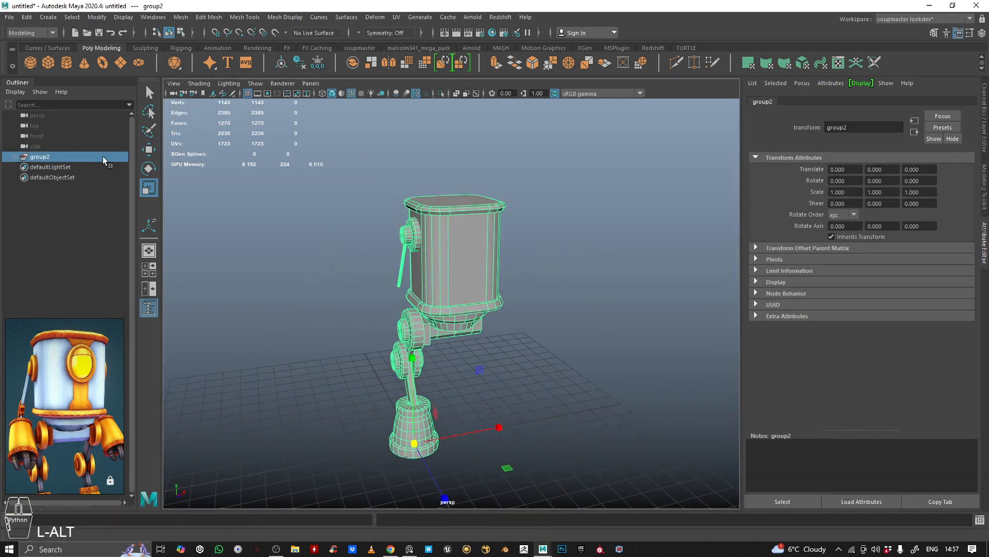
{"action": "middle_click_drag", "start_coordinate": [281, 238], "coordinate": [326, 228], "text": "alt"}
{"action": "right_click_drag", "start_coordinate": [326, 227], "coordinate": [411, 217], "text": "alt"}
{"action": "left_click_drag", "start_coordinate": [410, 217], "coordinate": [371, 199], "text": "alt"}
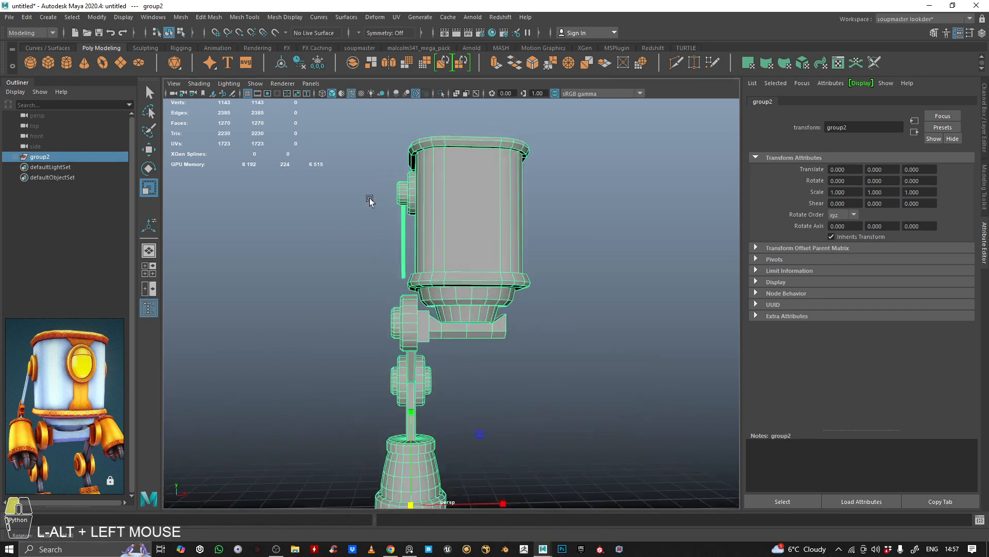
{"action": "middle_click_drag", "start_coordinate": [371, 199], "coordinate": [366, 292], "text": "alt"}
{"action": "left_click_drag", "start_coordinate": [366, 291], "coordinate": [380, 253], "text": "alt"}
{"action": "mouse_move", "coordinate": [381, 253]}
{"action": "right_mouse_down", "text": "alt"}
{"action": "mouse_move", "coordinate": [449, 264]}
{"action": "mouse_move", "coordinate": [367, 265]}
{"action": "right_mouse_up", "text": "alt"}
{"action": "left_click_drag", "start_coordinate": [367, 265], "coordinate": [304, 283], "text": "alt"}
{"action": "left_click", "coordinate": [421, 288]}
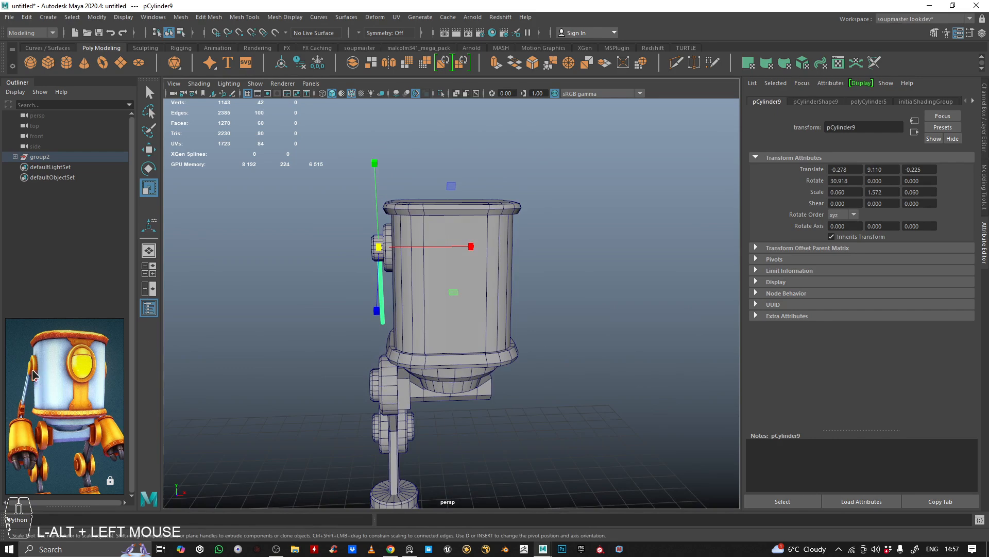
{"action": "mouse_move", "coordinate": [419, 313]}
{"action": "right_mouse_down", "text": "alt"}
{"action": "mouse_move", "coordinate": [452, 291]}
{"action": "mouse_move", "coordinate": [425, 325]}
{"action": "right_mouse_up", "text": "alt"}
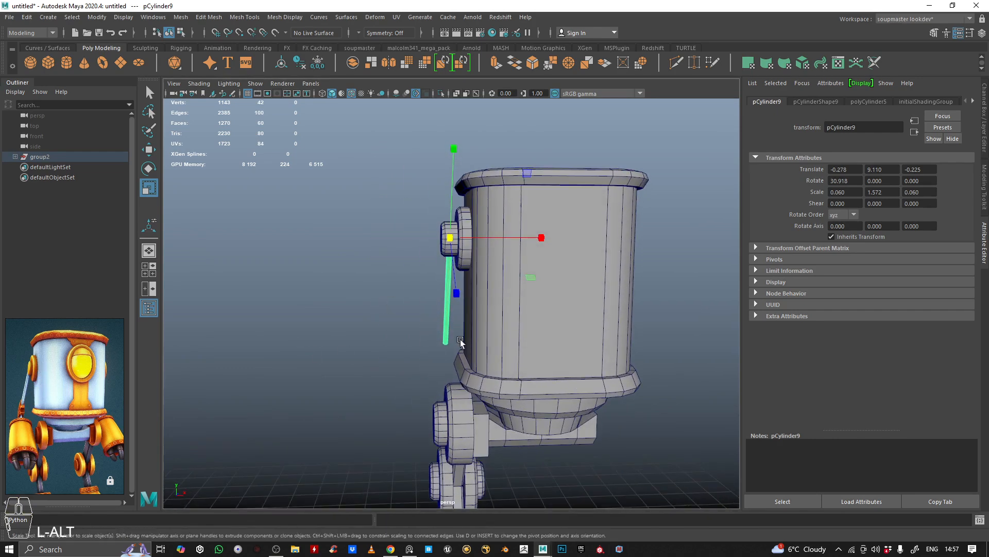
Tilt the arm rod outward from the torso, with Z rotation about -15 degrees, and shift it to about -0.193 in X against the shoulder disc.
{"action": "key", "text": "e"}
{"action": "left_click_drag", "start_coordinate": [432, 162], "coordinate": [422, 155]}
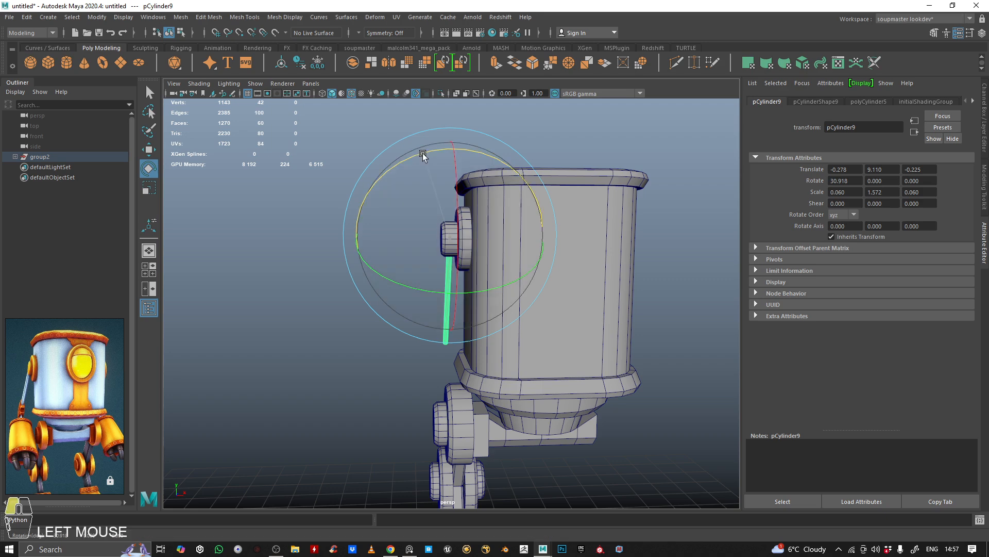
{"action": "left_click_drag", "start_coordinate": [278, 292], "coordinate": [465, 242], "text": "alt"}
{"action": "key", "text": "w"}
{"action": "left_click_drag", "start_coordinate": [353, 189], "coordinate": [362, 193]}
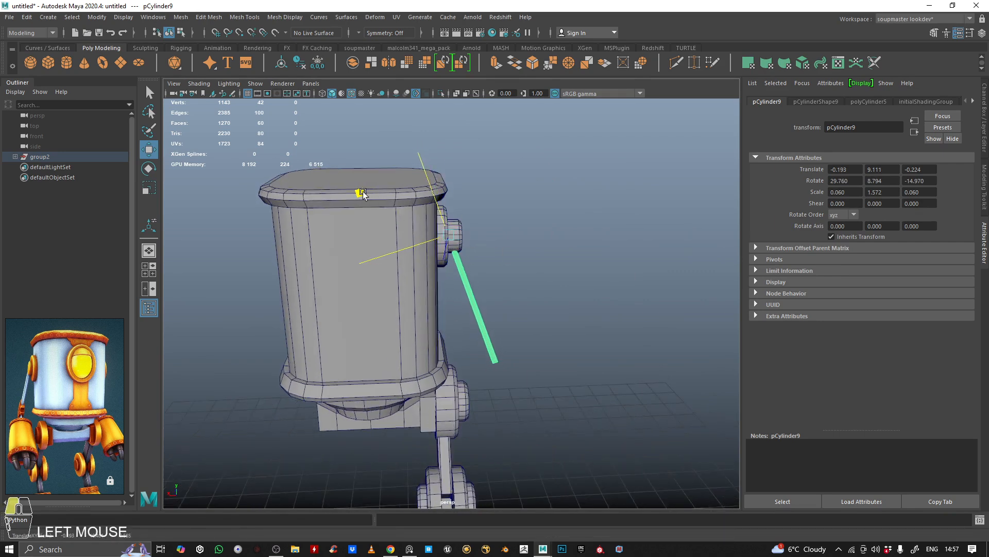
{"action": "left_click", "coordinate": [445, 194]}
{"action": "right_click_drag", "start_coordinate": [444, 194], "coordinate": [408, 210], "text": "alt"}
{"action": "left_click_drag", "start_coordinate": [408, 210], "coordinate": [350, 308], "text": "alt"}
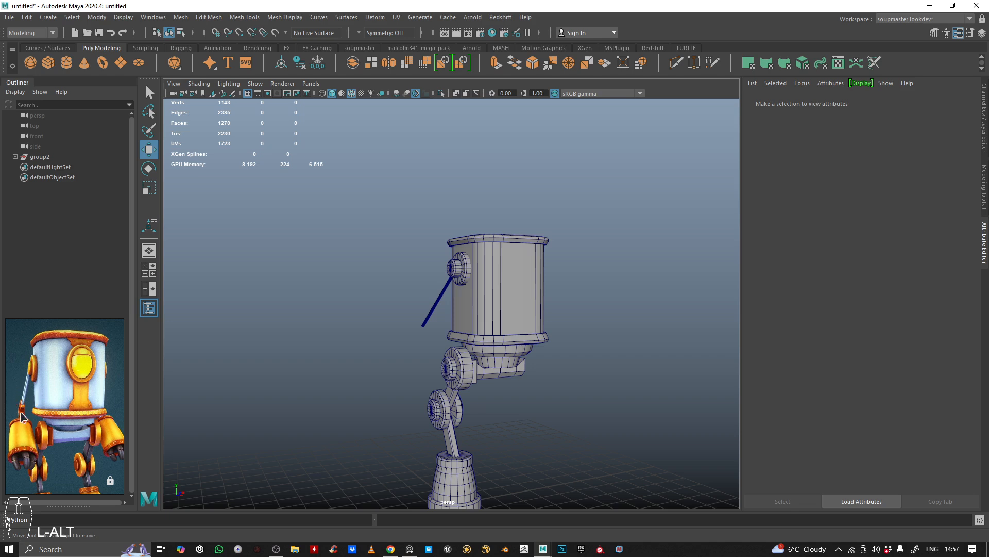
{"action": "key", "text": "space"}
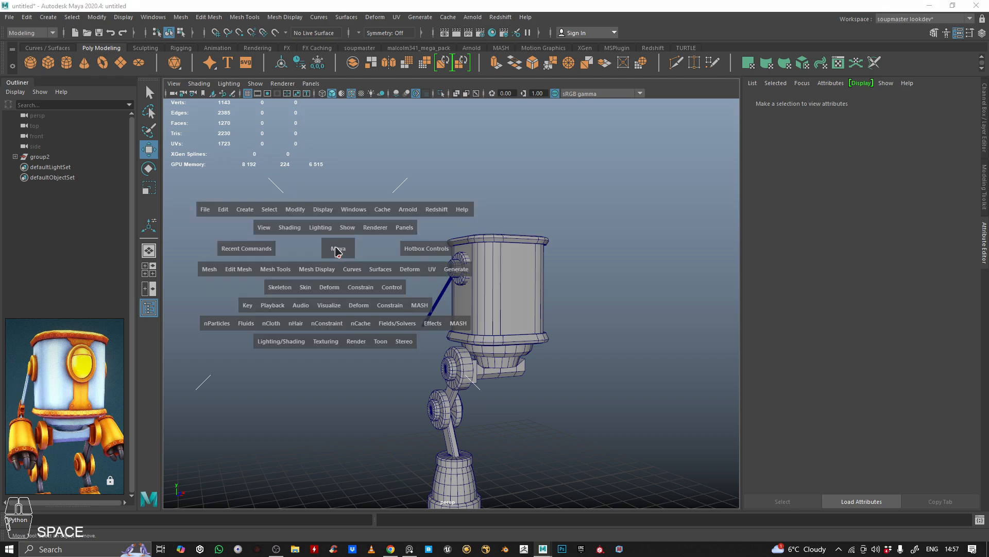
{"action": "left_click", "coordinate": [242, 210]}
{"action": "left_click_drag", "start_coordinate": [240, 210], "coordinate": [283, 253]}
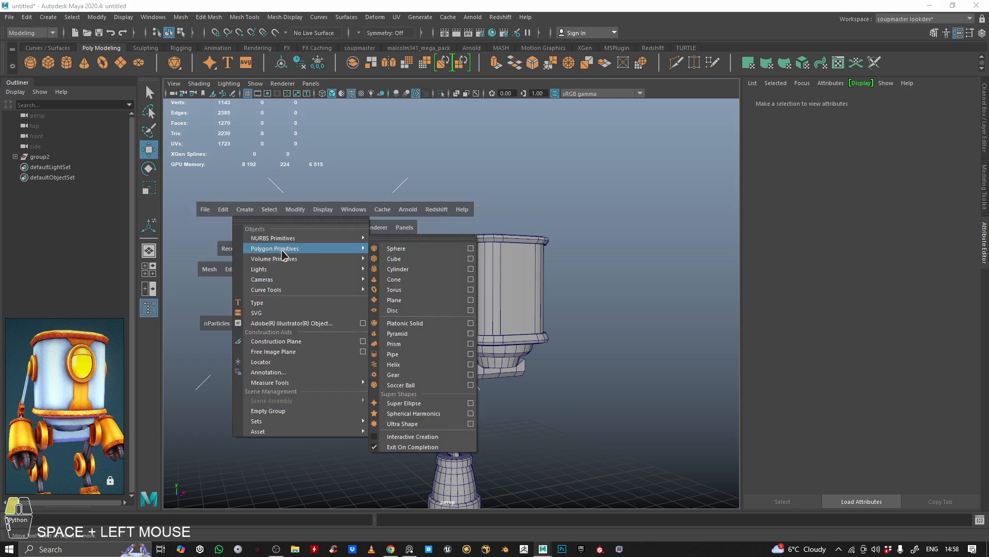
{"action": "left_click_drag", "start_coordinate": [542, 77], "coordinate": [140, 38]}
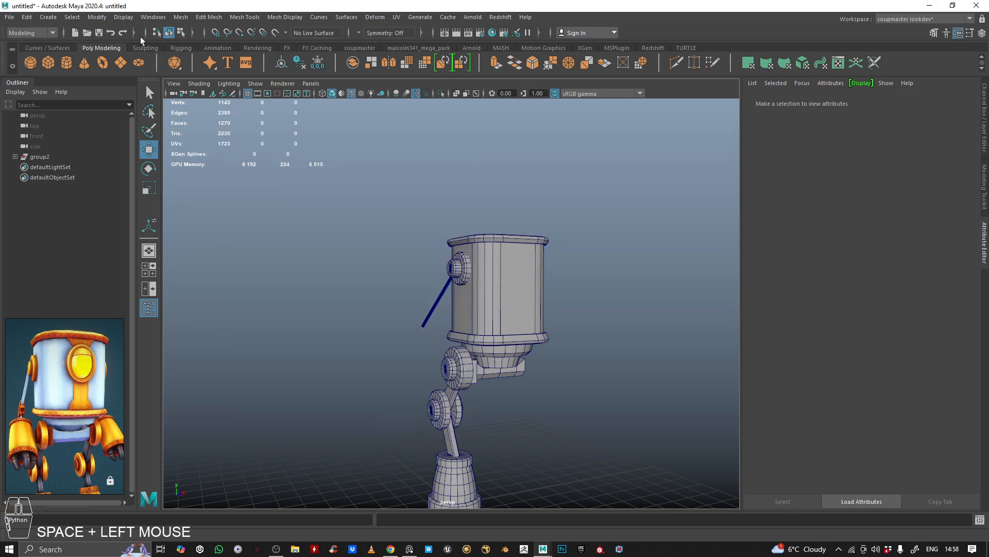
Create a polygon gear primitive and raise it to 7.712 in Y, near the lower end of the arm rod.
{"action": "left_click", "coordinate": [52, 17]}
{"action": "mouse_move", "coordinate": [78, 56]}
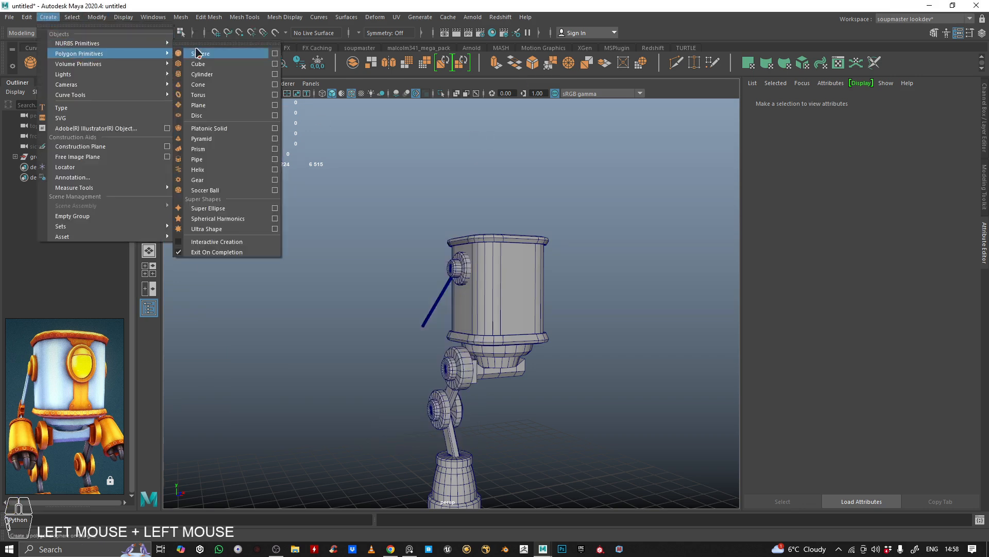
{"action": "left_click", "coordinate": [217, 179]}
{"action": "left_click_drag", "start_coordinate": [433, 355], "coordinate": [374, 316], "text": "alt"}
{"action": "right_click_drag", "start_coordinate": [374, 317], "coordinate": [425, 242], "text": "alt"}
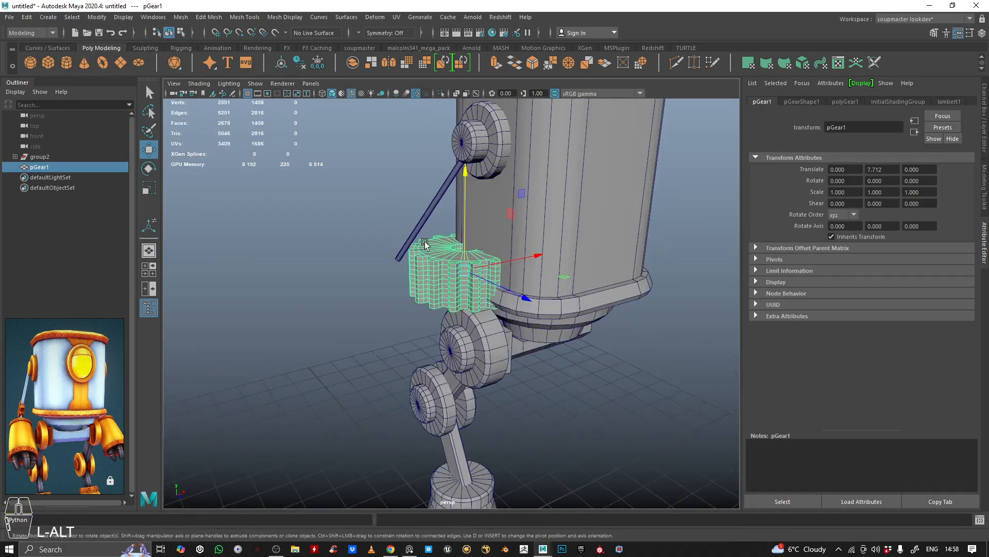
Rotate the gear 90 degrees about Z so it stands upright and set its height divisions to 1.
{"action": "key", "text": "e"}
{"action": "left_click_drag", "start_coordinate": [437, 209], "coordinate": [412, 248]}
{"action": "left_click", "coordinate": [984, 135]}
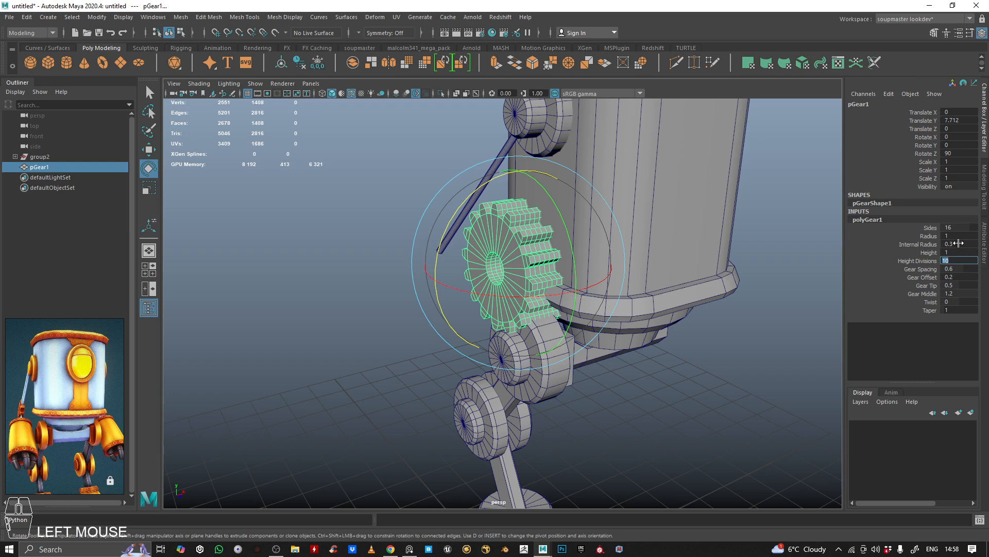
{"action": "key", "text": "Return"}
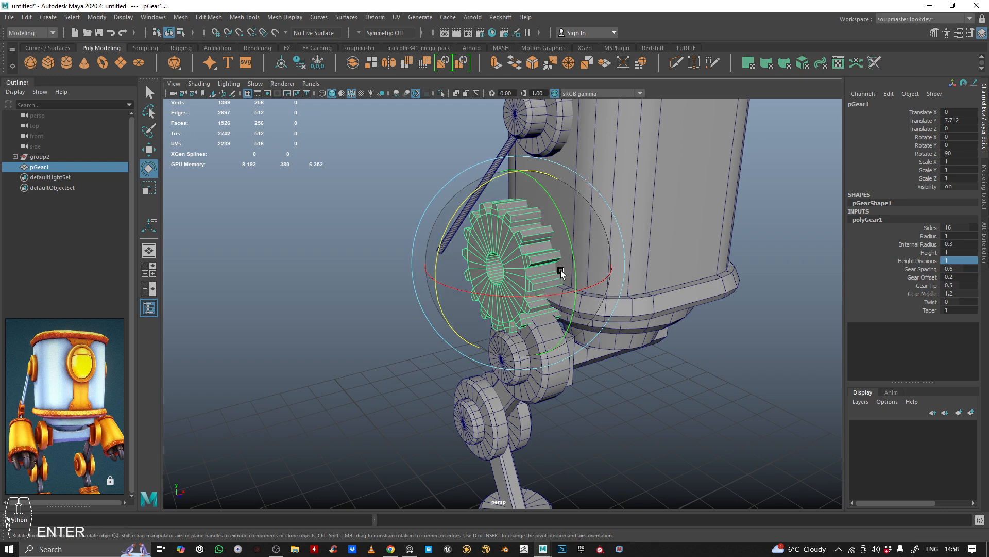
Move the gear outward to Translate X -1.004 and set its Sides to 9.
{"action": "left_click_drag", "start_coordinate": [564, 273], "coordinate": [463, 263], "text": "alt"}
{"action": "key", "text": "w"}
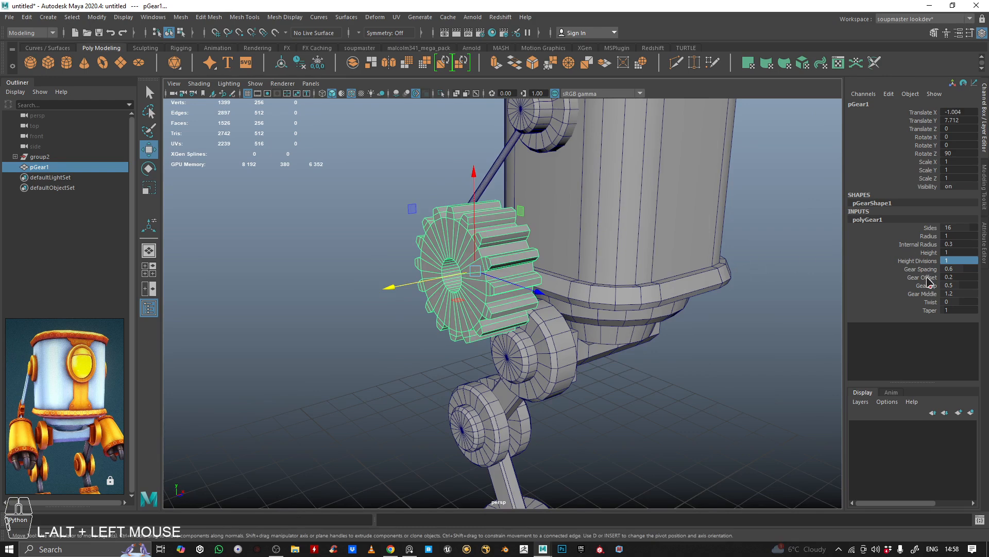
{"action": "left_click", "coordinate": [929, 228]}
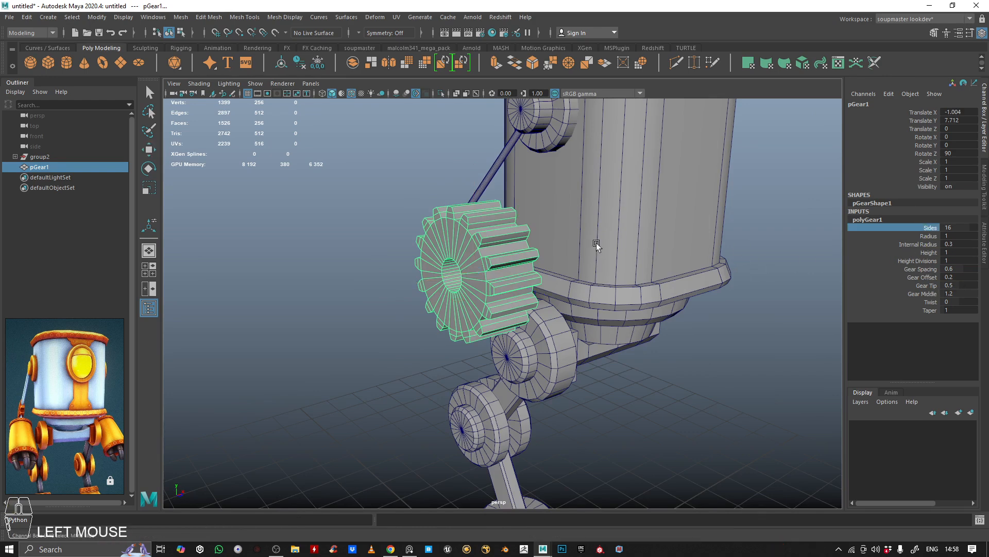
{"action": "middle_click_drag", "start_coordinate": [527, 235], "coordinate": [197, 275], "text": "ctrl"}
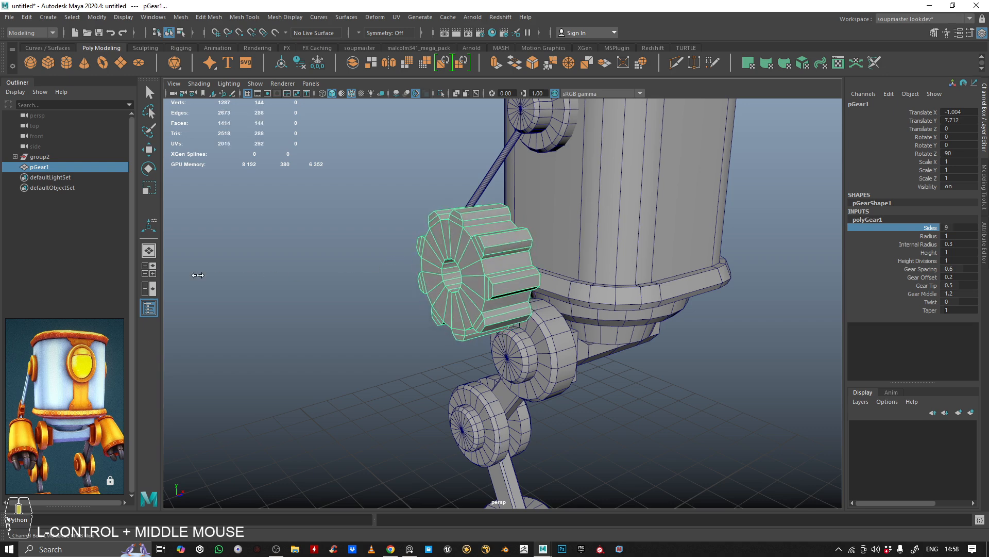
Set the gear's Height to 0.49.
{"action": "left_click_drag", "start_coordinate": [678, 293], "coordinate": [371, 296], "text": "alt"}
{"action": "left_click", "coordinate": [851, 269]}
{"action": "left_click", "coordinate": [922, 253]}
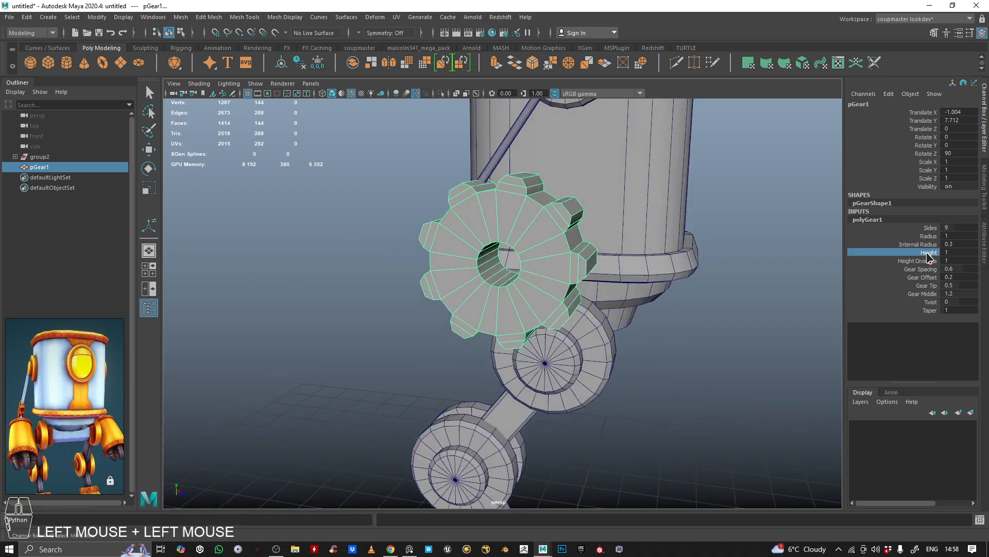
{"action": "middle_click_drag", "start_coordinate": [618, 278], "coordinate": [711, 265], "text": "ctrl"}
{"action": "key", "text": "ctrl+z"}
{"action": "left_click_drag", "start_coordinate": [621, 281], "coordinate": [573, 277], "text": "alt"}
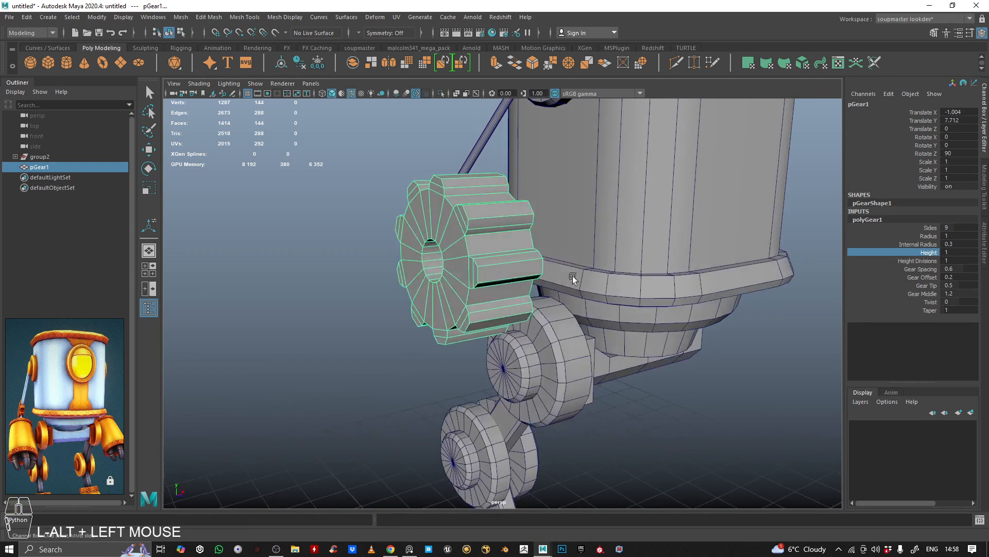
{"action": "middle_click_drag", "start_coordinate": [573, 276], "coordinate": [541, 278], "text": "ctrl"}
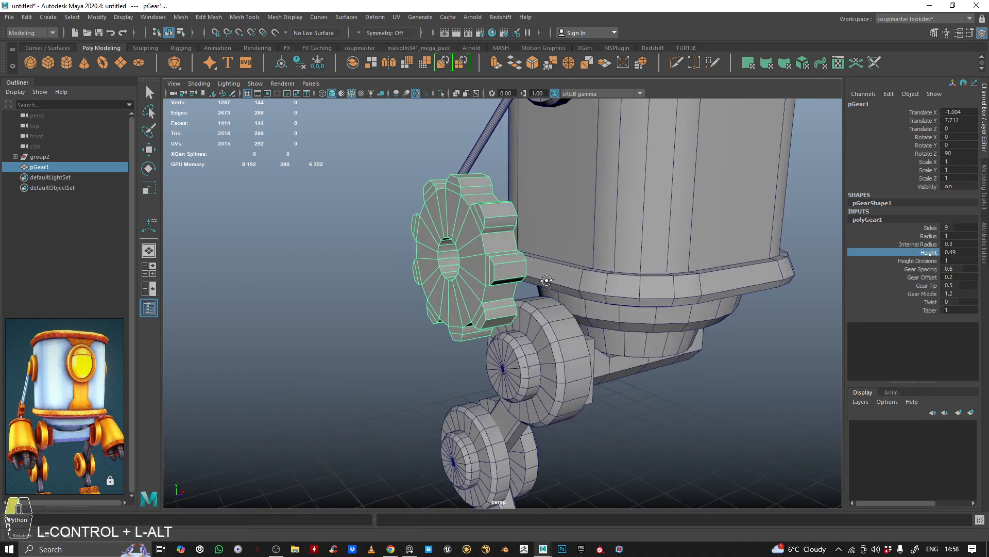
Lengthen the gear's teeth by setting Gear Offset to 0.4.
{"action": "left_click_drag", "start_coordinate": [541, 277], "coordinate": [526, 297], "text": "alt"}
{"action": "right_click_drag", "start_coordinate": [525, 297], "coordinate": [626, 271], "text": "alt"}
{"action": "left_click_drag", "start_coordinate": [625, 271], "coordinate": [613, 289], "text": "alt"}
{"action": "left_click", "coordinate": [923, 277]}
{"action": "middle_click_drag", "start_coordinate": [536, 296], "coordinate": [549, 296], "text": "ctrl"}
{"action": "left_click_drag", "start_coordinate": [550, 296], "coordinate": [572, 289], "text": "alt"}
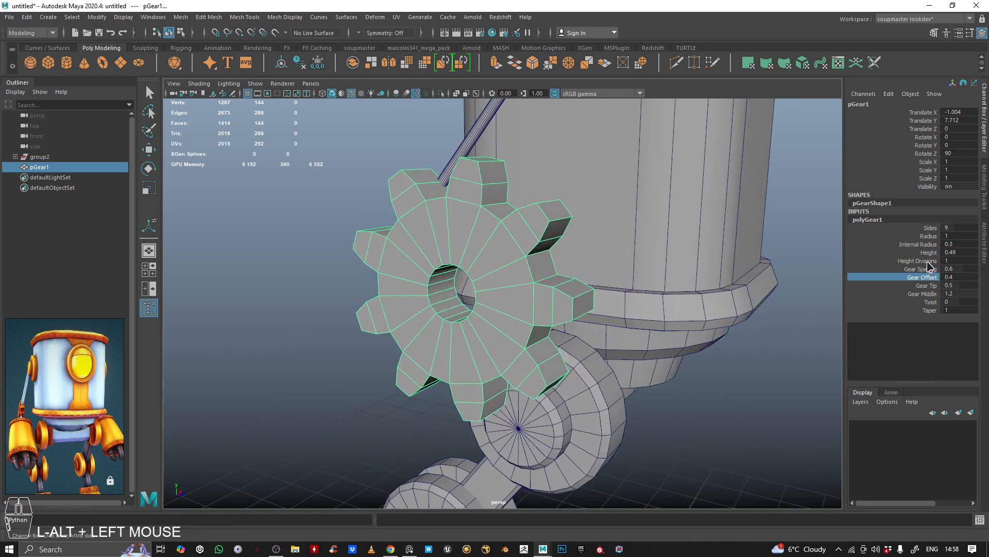
Try a Gear Tip of 0.31 and a different Gear Middle value on the gear, undoing each change.
{"action": "left_click", "coordinate": [926, 285]}
{"action": "middle_click_drag", "start_coordinate": [644, 308], "coordinate": [621, 308], "text": "ctrl"}
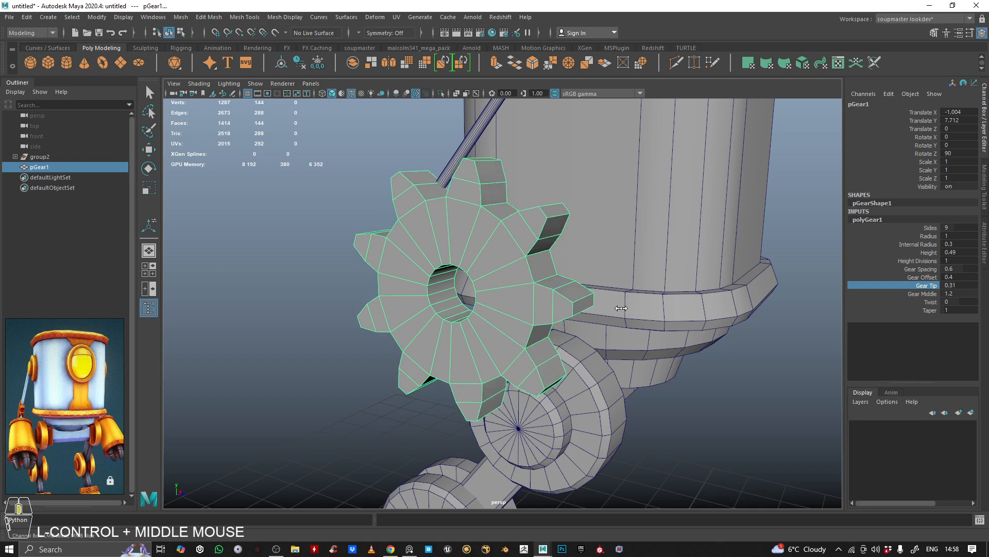
{"action": "key", "text": "ctrl+z"}
{"action": "left_click", "coordinate": [923, 294]}
{"action": "left_click_drag", "start_coordinate": [691, 286], "coordinate": [670, 283], "text": "alt"}
{"action": "middle_click_drag", "start_coordinate": [675, 281], "coordinate": [729, 288], "text": "ctrl"}
{"action": "key", "text": "ctrl+z"}
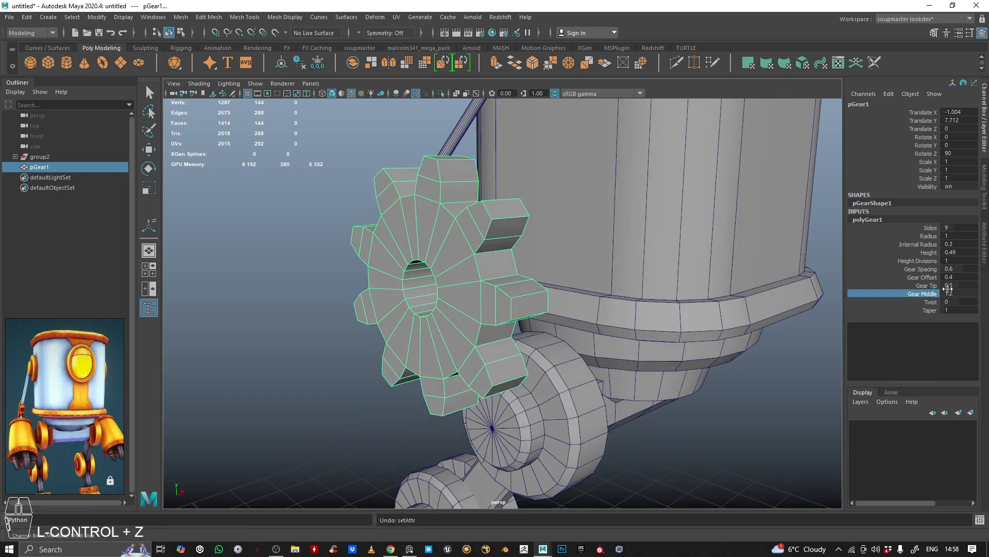
Try different Twist and Taper values on the gear, restoring the original settings.
{"action": "left_click", "coordinate": [860, 302]}
{"action": "middle_click_drag", "start_coordinate": [860, 302], "coordinate": [855, 301], "text": "ctrl"}
{"action": "key", "text": "ctrl+z"}
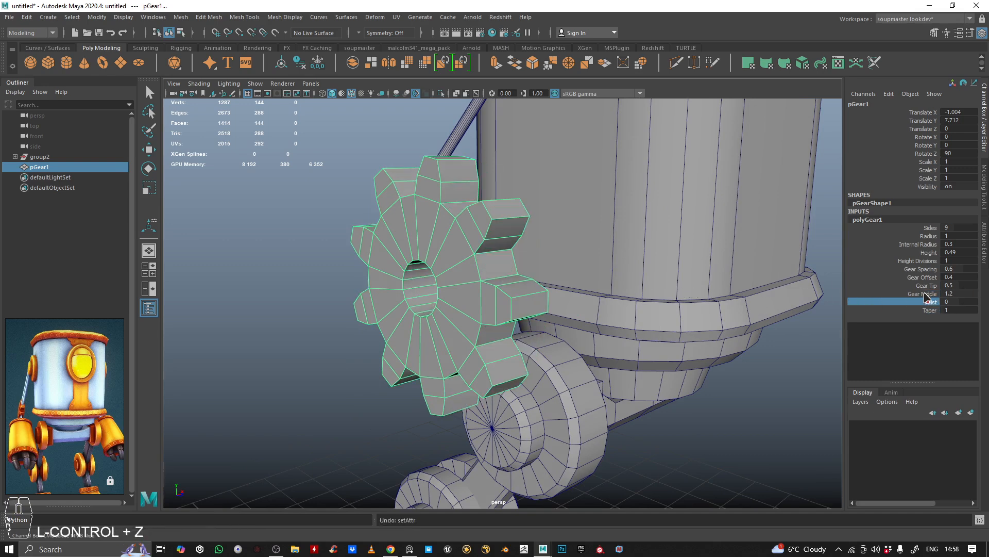
{"action": "left_click", "coordinate": [930, 310]}
{"action": "middle_click_drag", "start_coordinate": [762, 276], "coordinate": [718, 286], "text": "ctrl"}
{"action": "left_click_drag", "start_coordinate": [718, 286], "coordinate": [660, 251], "text": "alt"}
{"action": "right_click_drag", "start_coordinate": [660, 251], "coordinate": [681, 250], "text": "alt"}
{"action": "left_click_drag", "start_coordinate": [681, 251], "coordinate": [696, 251], "text": "alt"}
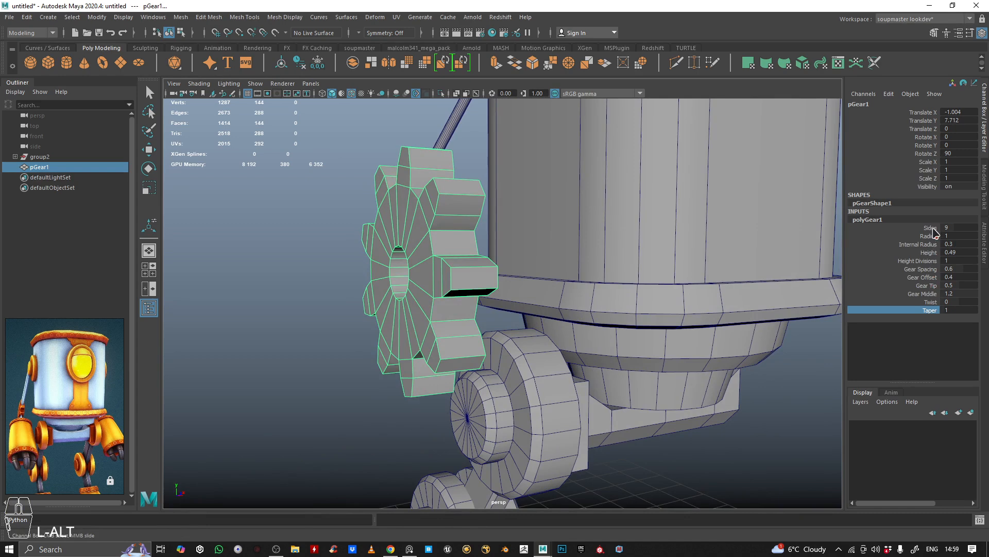
Try an Internal Radius of 0.72 on the gear and undo it.
{"action": "left_click", "coordinate": [927, 244]}
{"action": "middle_click_drag", "start_coordinate": [662, 240], "coordinate": [672, 239], "text": "ctrl"}
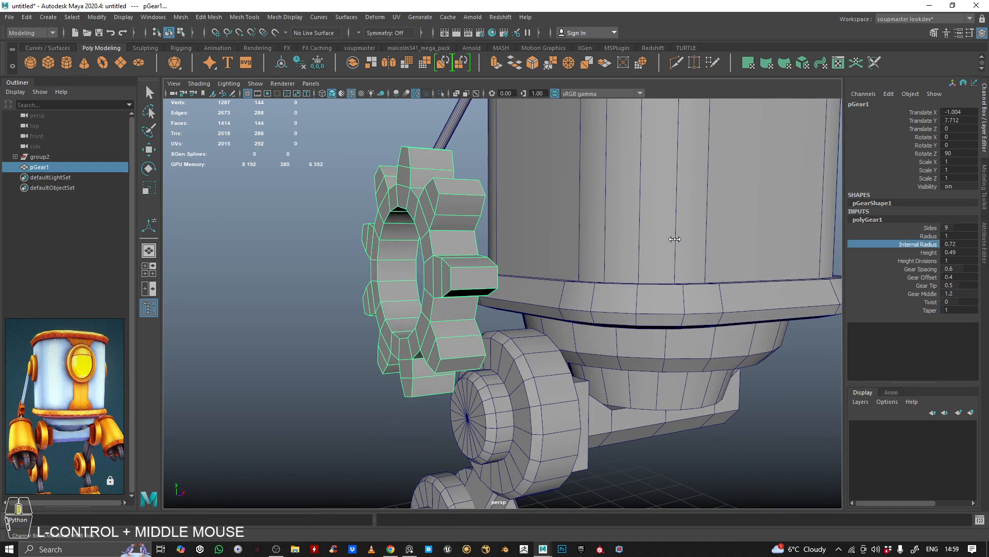
{"action": "key", "text": "ctrl+z"}
Move the gear to Translate Y 7.88 and Z -0.938, and scale it uniformly to 0.523.
{"action": "left_click_drag", "start_coordinate": [682, 234], "coordinate": [672, 243], "text": "alt"}
{"action": "right_click_drag", "start_coordinate": [671, 242], "coordinate": [604, 245], "text": "alt"}
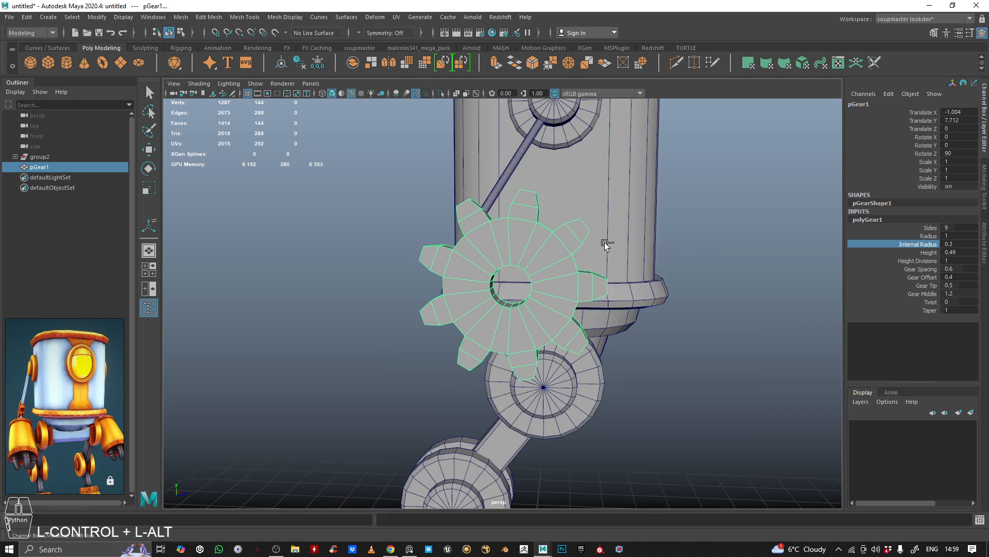
{"action": "key", "text": "w"}
{"action": "left_click_drag", "start_coordinate": [738, 230], "coordinate": [753, 235], "text": "alt"}
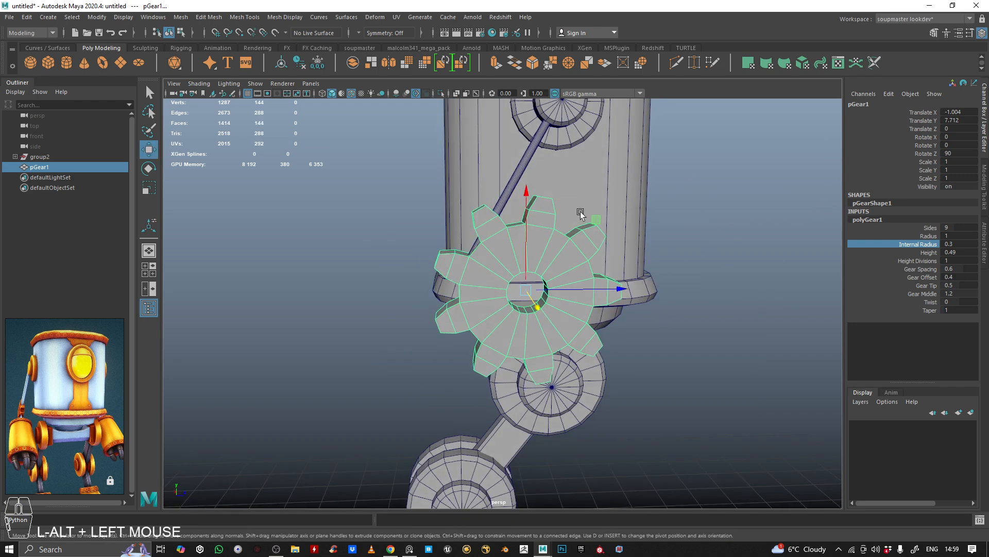
{"action": "left_click_drag", "start_coordinate": [581, 217], "coordinate": [509, 221]}
{"action": "key", "text": "r"}
{"action": "left_click_drag", "start_coordinate": [461, 278], "coordinate": [401, 263]}
{"action": "left_click_drag", "start_coordinate": [401, 263], "coordinate": [342, 267], "text": "alt"}
{"action": "middle_click_drag", "start_coordinate": [342, 268], "coordinate": [440, 282], "text": "alt"}
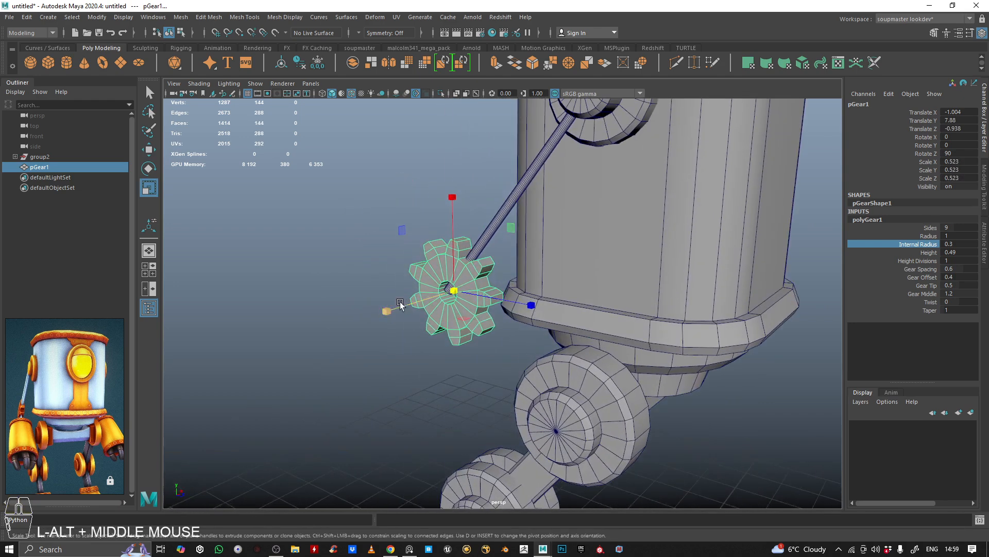
Thin the gear along its axis and position it at the lower end of the robot's arm rod.
{"action": "left_click_drag", "start_coordinate": [400, 304], "coordinate": [536, 229]}
{"action": "key", "text": "w"}
{"action": "left_click_drag", "start_coordinate": [536, 228], "coordinate": [416, 285], "text": "alt"}
{"action": "key", "text": "e"}
{"action": "key", "text": "w"}
{"action": "left_click_drag", "start_coordinate": [417, 285], "coordinate": [328, 238], "text": "alt"}
{"action": "left_click", "coordinate": [422, 218]}
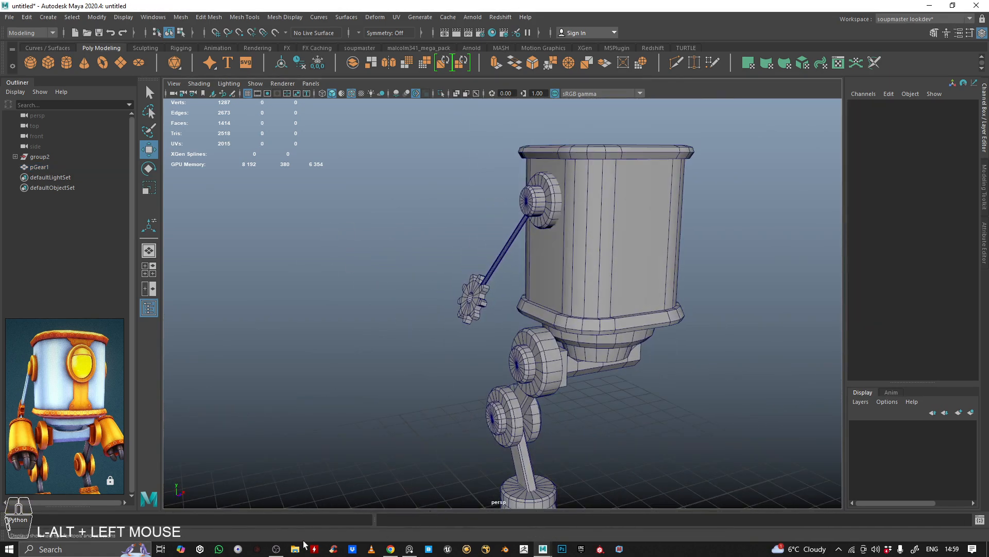
{"action": "left_click", "coordinate": [277, 549]}
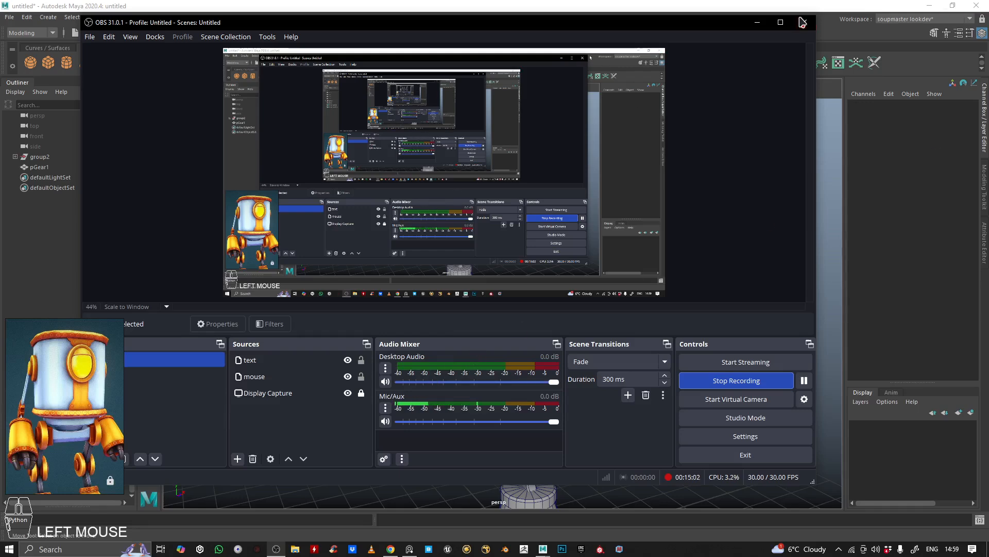
{"action": "left_click", "coordinate": [757, 22]}
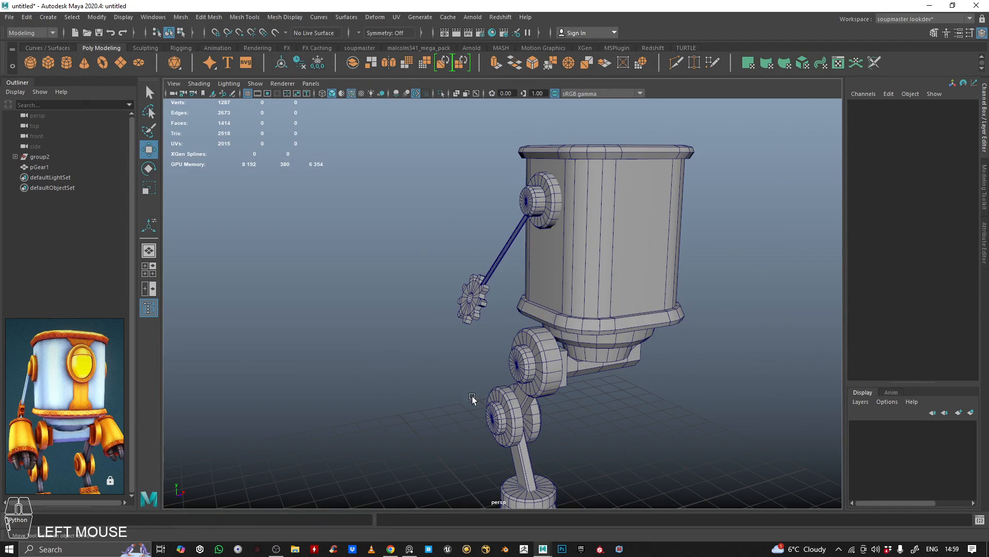
Create a polygon cylinder and place it beside the leg at Translate Y 1.871 and Z 5.358.
{"action": "left_click_drag", "start_coordinate": [454, 376], "coordinate": [493, 345], "text": "alt"}
{"action": "right_click_drag", "start_coordinate": [493, 346], "coordinate": [447, 296], "text": "alt"}
{"action": "left_click_drag", "start_coordinate": [447, 296], "coordinate": [515, 340], "text": "alt"}
{"action": "right_click_drag", "start_coordinate": [536, 339], "coordinate": [560, 338], "text": "alt"}
{"action": "left_click_drag", "start_coordinate": [559, 338], "coordinate": [559, 304], "text": "alt"}
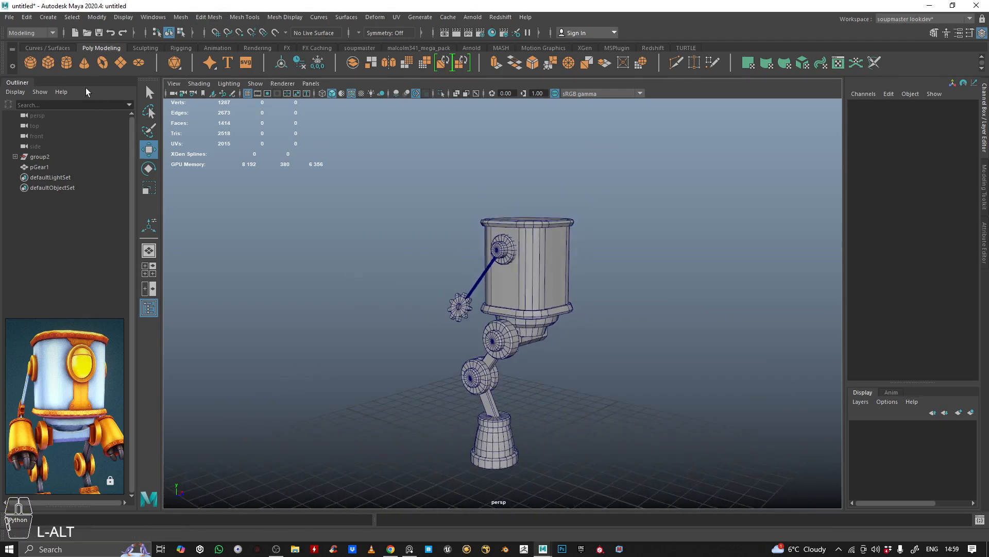
{"action": "left_click", "coordinate": [70, 64]}
{"action": "middle_click_drag", "start_coordinate": [495, 378], "coordinate": [482, 293], "text": "alt"}
{"action": "left_click_drag", "start_coordinate": [524, 318], "coordinate": [601, 332], "text": "alt"}
{"action": "right_click_drag", "start_coordinate": [601, 333], "coordinate": [626, 338], "text": "alt"}
{"action": "middle_click_drag", "start_coordinate": [626, 338], "coordinate": [502, 345], "text": "alt"}
{"action": "left_click_drag", "start_coordinate": [503, 346], "coordinate": [510, 333], "text": "alt"}
{"action": "right_click_drag", "start_coordinate": [510, 333], "coordinate": [535, 325], "text": "alt"}
Raise the cylinder's top vertices and scale its bottom vertices outward for a taller, tapered forearm like the reference.
{"action": "right_click", "coordinate": [583, 253]}
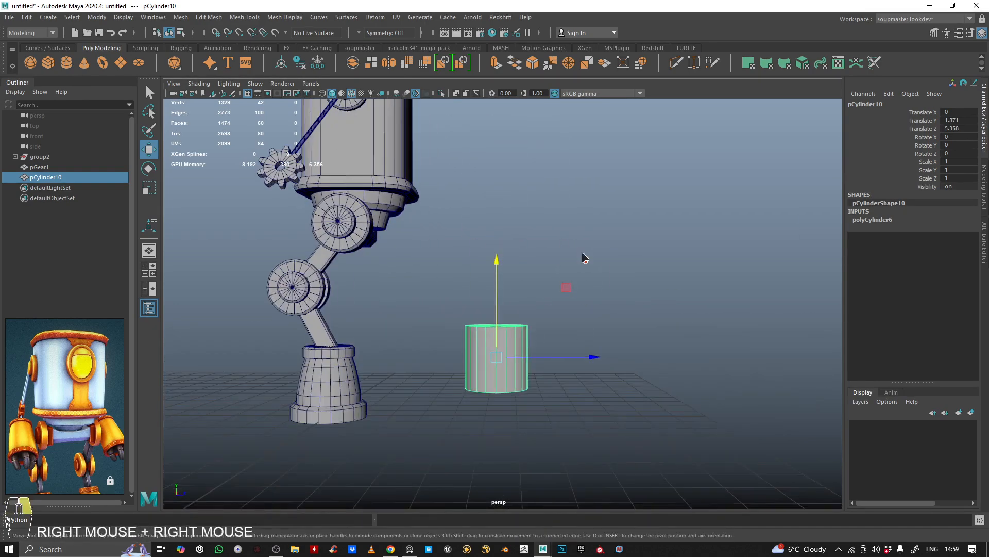
{"action": "right_click_drag", "start_coordinate": [583, 256], "coordinate": [533, 253]}
{"action": "scroll", "coordinate": [29, 433], "scroll_direction": "up", "scroll_amount": 4}
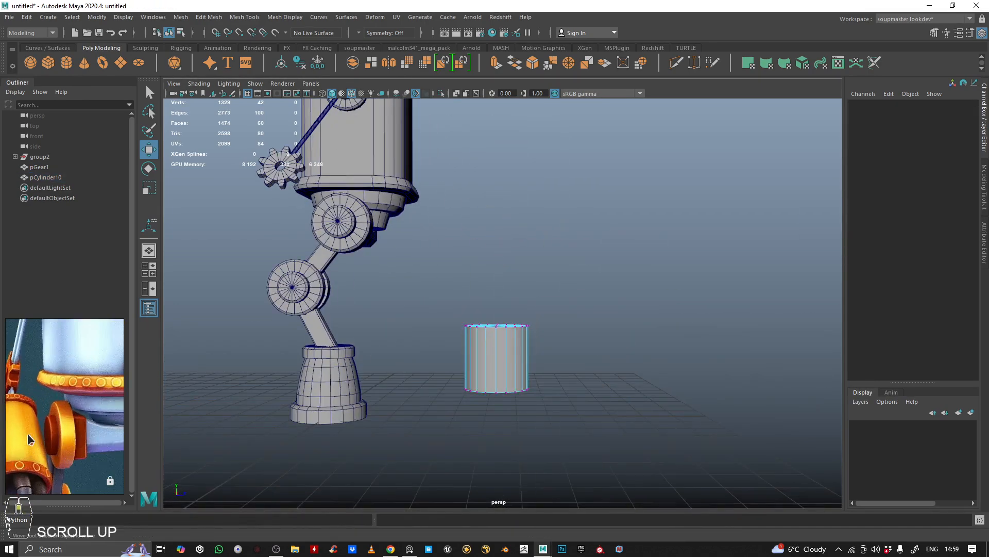
{"action": "left_click_drag", "start_coordinate": [47, 429], "coordinate": [93, 382]}
{"action": "left_click_drag", "start_coordinate": [386, 284], "coordinate": [541, 344]}
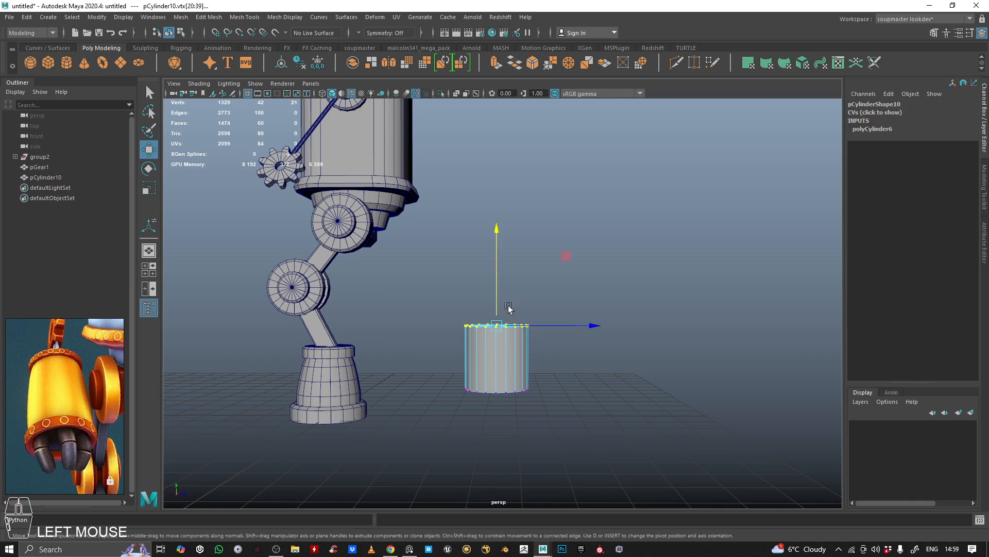
{"action": "left_click_drag", "start_coordinate": [498, 309], "coordinate": [502, 261]}
{"action": "left_click_drag", "start_coordinate": [415, 355], "coordinate": [511, 346]}
{"action": "key", "text": "r"}
{"action": "right_click_drag", "start_coordinate": [510, 347], "coordinate": [641, 82]}
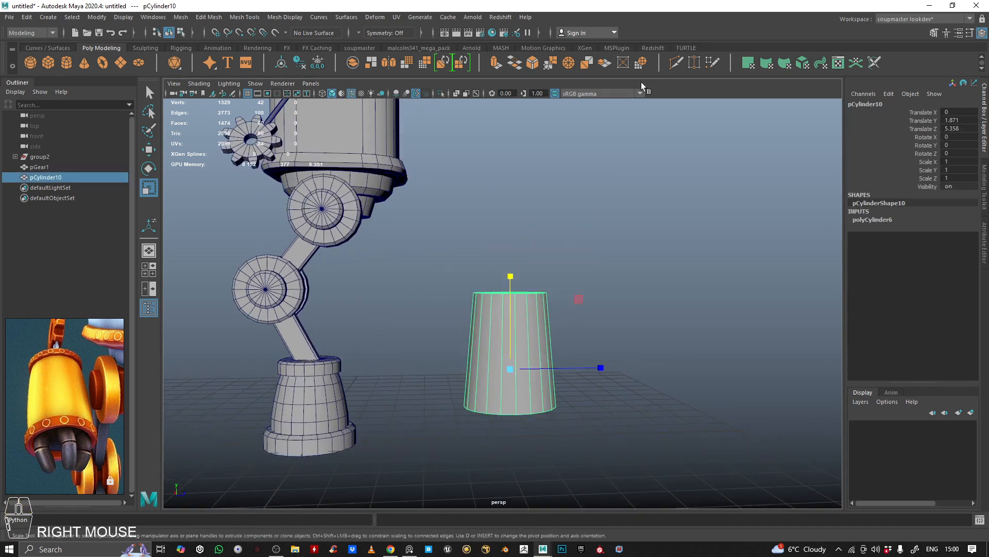
Insert three horizontal edge loops around the tapered cylinder with the Multi-Cut tool.
{"action": "left_click", "coordinate": [676, 63]}
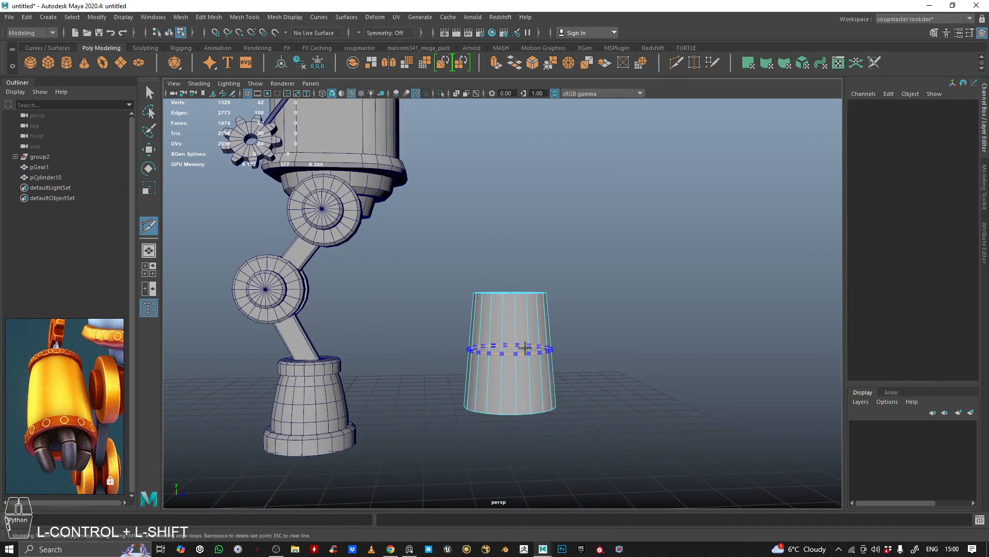
{"action": "left_click", "coordinate": [525, 348], "text": "ctrl+shift"}
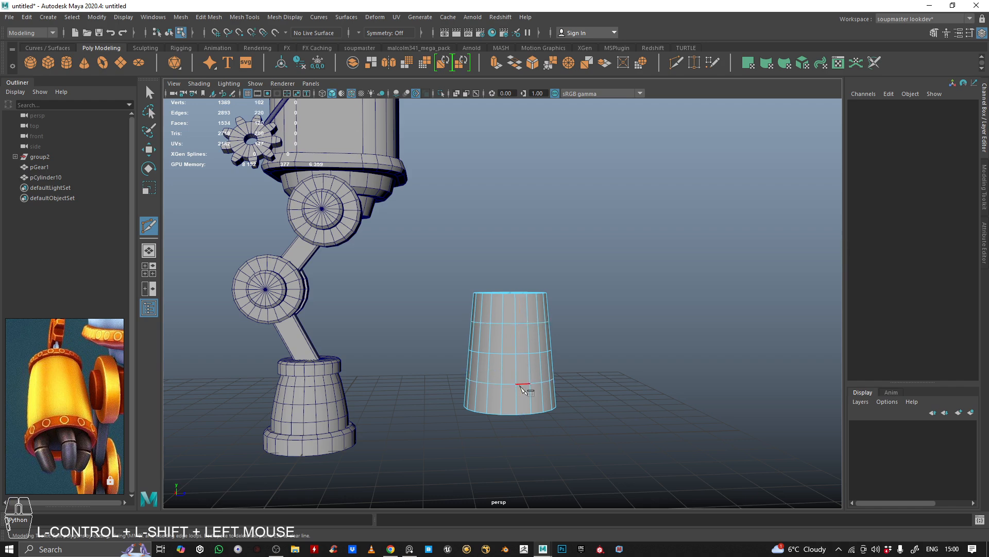
{"action": "key", "text": "q"}
Scale the cylinder's horizontal edge loops outward to give its sides a rounded bulge.
{"action": "right_click_drag", "start_coordinate": [508, 353], "coordinate": [508, 248]}
{"action": "right_click_drag", "start_coordinate": [471, 320], "coordinate": [477, 395], "text": "alt"}
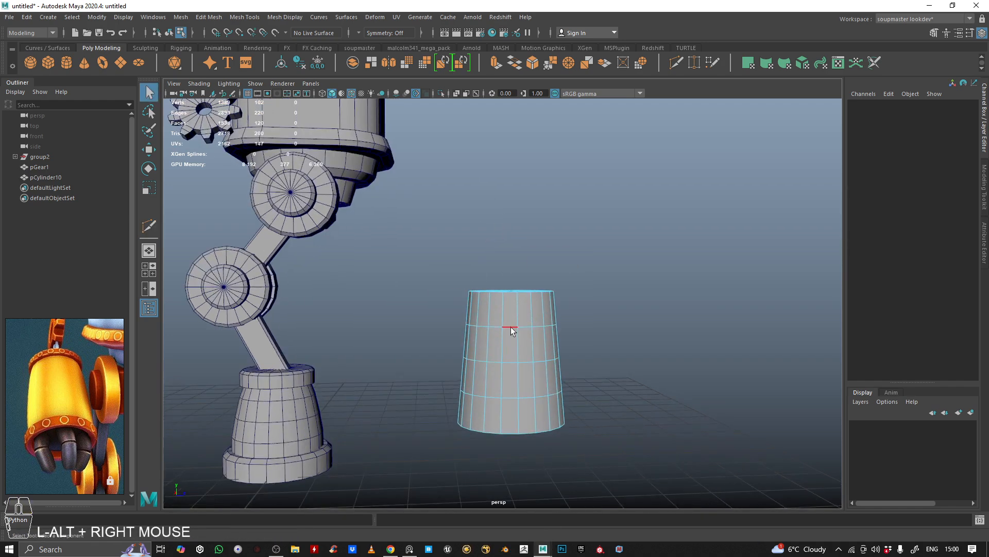
{"action": "double_click", "coordinate": [511, 327]}
{"action": "key", "text": "r"}
{"action": "left_click_drag", "start_coordinate": [514, 324], "coordinate": [518, 390]}
{"action": "double_click", "coordinate": [526, 360]}
{"action": "double_click", "coordinate": [525, 394]}
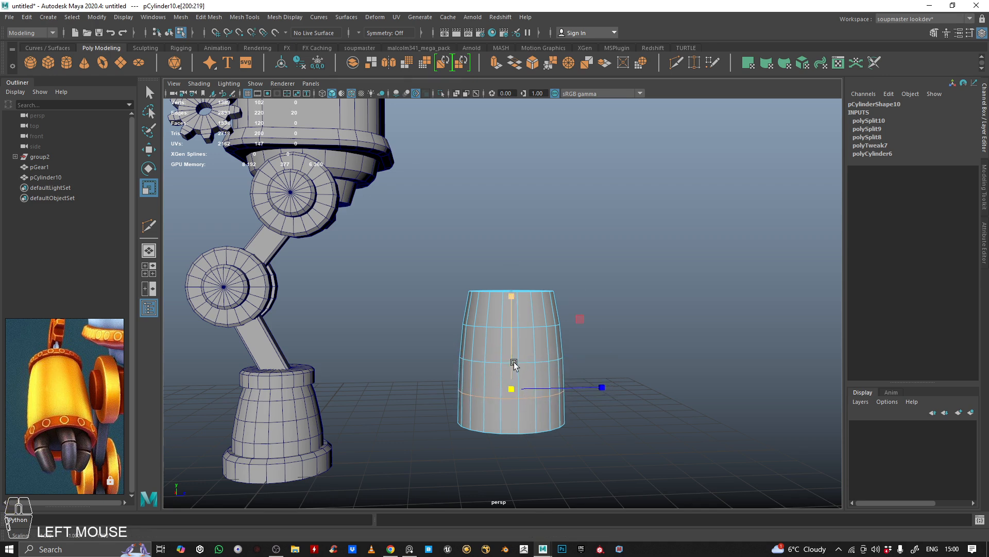
{"action": "right_click_drag", "start_coordinate": [514, 360], "coordinate": [662, 198]}
Insert one edge loop near the cylinder's top rim and another near its bottom rim with the Multi-Cut tool.
{"action": "right_click_drag", "start_coordinate": [561, 264], "coordinate": [522, 280], "text": "alt"}
{"action": "left_click_drag", "start_coordinate": [521, 279], "coordinate": [490, 302], "text": "alt"}
{"action": "right_click_drag", "start_coordinate": [489, 302], "coordinate": [521, 331], "text": "alt"}
{"action": "left_click_drag", "start_coordinate": [522, 332], "coordinate": [523, 328], "text": "alt"}
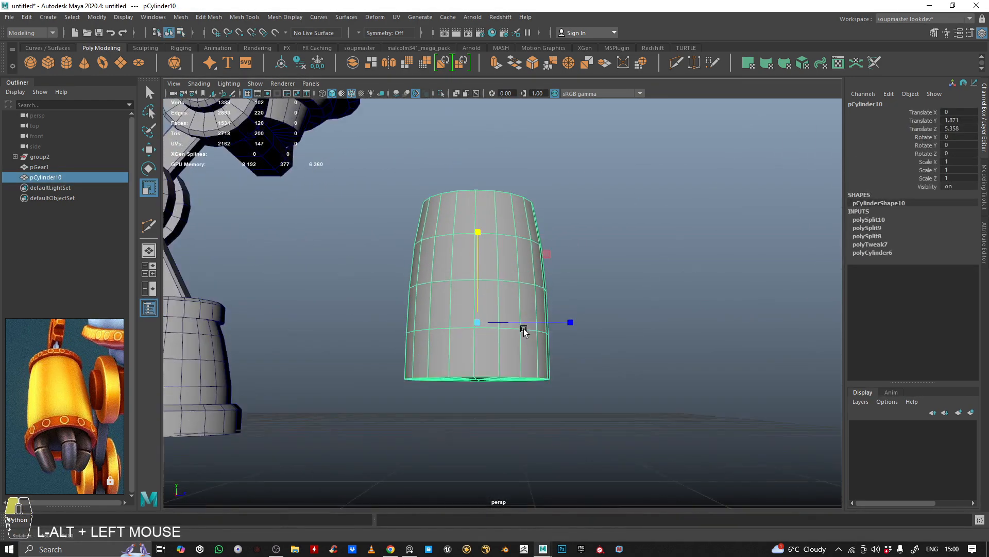
{"action": "right_click", "coordinate": [504, 251]}
{"action": "right_click_drag", "start_coordinate": [503, 271], "coordinate": [526, 276]}
{"action": "left_click_drag", "start_coordinate": [525, 276], "coordinate": [533, 330], "text": "alt"}
{"action": "right_click_drag", "start_coordinate": [534, 329], "coordinate": [595, 310], "text": "alt"}
{"action": "right_click_drag", "start_coordinate": [521, 311], "coordinate": [521, 283], "text": "alt"}
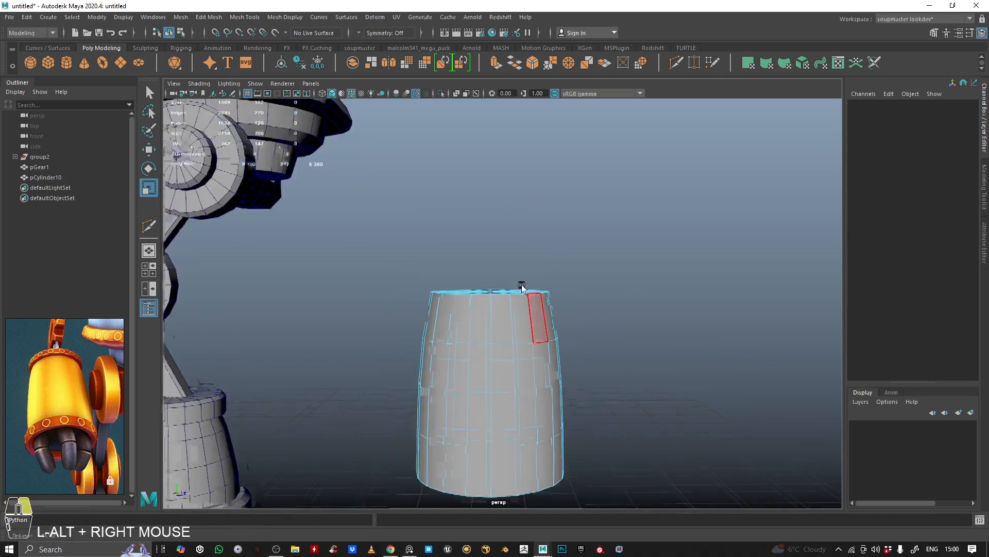
{"action": "left_click_drag", "start_coordinate": [521, 282], "coordinate": [504, 283], "text": "alt"}
{"action": "right_click_drag", "start_coordinate": [504, 282], "coordinate": [479, 281], "text": "alt"}
{"action": "left_click_drag", "start_coordinate": [479, 281], "coordinate": [487, 285], "text": "alt"}
{"action": "right_click_drag", "start_coordinate": [487, 285], "coordinate": [567, 278], "text": "alt"}
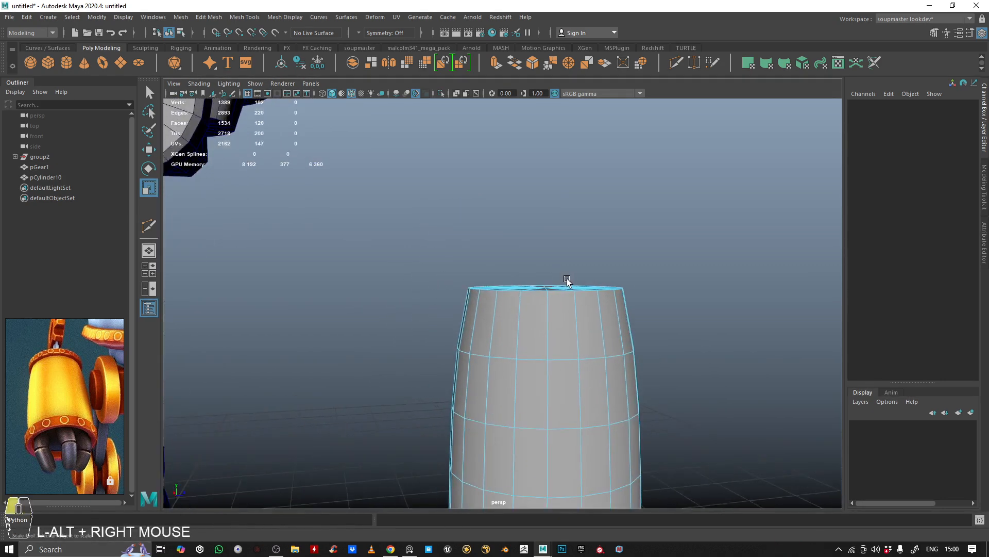
{"action": "left_click_drag", "start_coordinate": [566, 279], "coordinate": [541, 283], "text": "alt"}
{"action": "right_click_drag", "start_coordinate": [492, 283], "coordinate": [534, 282], "text": "alt"}
{"action": "left_click_drag", "start_coordinate": [533, 282], "coordinate": [547, 291], "text": "alt"}
{"action": "left_click", "coordinate": [149, 225]}
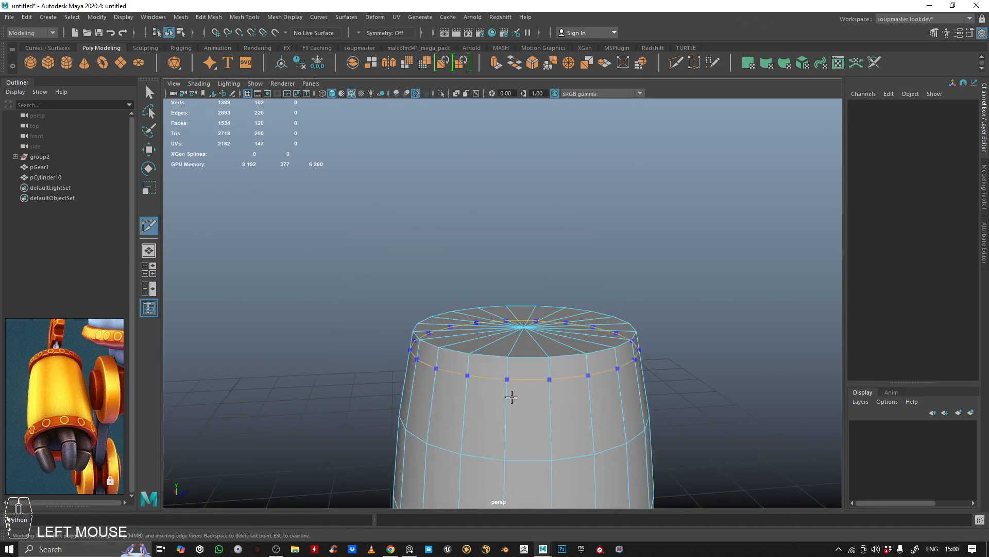
{"action": "left_click_drag", "start_coordinate": [592, 425], "coordinate": [611, 313], "text": "alt"}
{"action": "key", "text": "ctrl+z"}
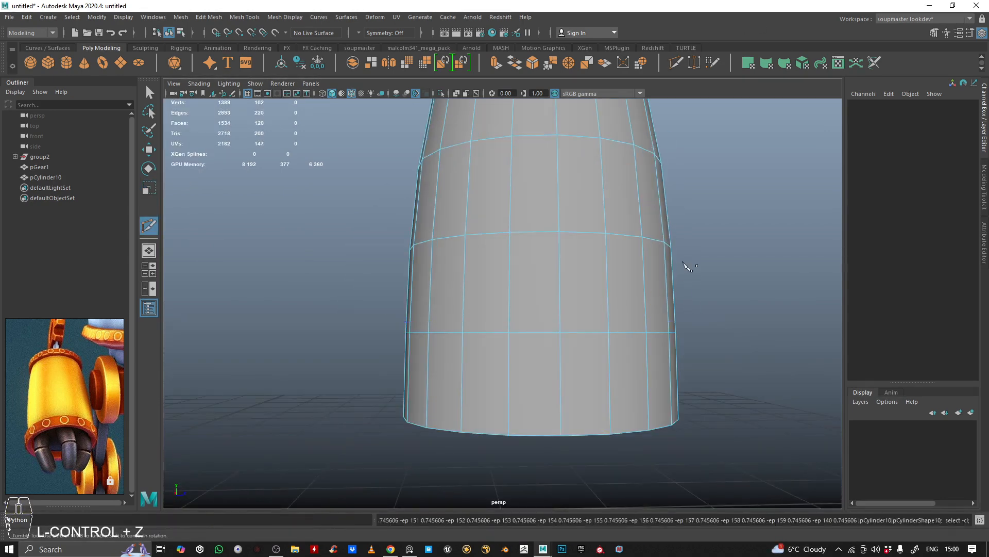
{"action": "middle_click_drag", "start_coordinate": [687, 267], "coordinate": [679, 301], "text": "alt"}
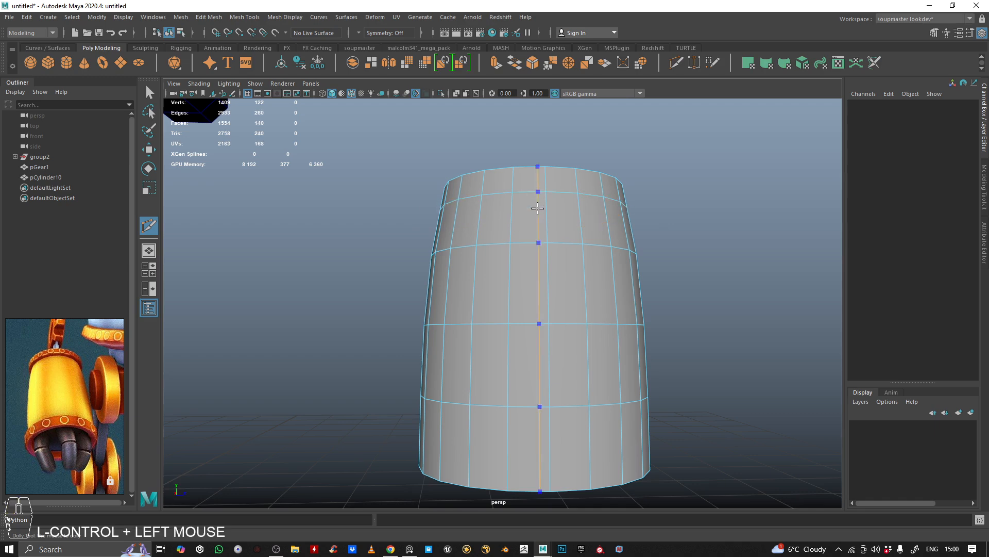
{"action": "key", "text": "q"}
Try to extrude the cylinder's top and bottom rim face loops outward together by about 0.179.
{"action": "right_click_drag", "start_coordinate": [517, 274], "coordinate": [516, 305]}
{"action": "left_click_drag", "start_coordinate": [560, 295], "coordinate": [564, 311], "text": "alt"}
{"action": "left_click", "coordinate": [560, 241]}
{"action": "double_click", "coordinate": [525, 245], "text": "shift"}
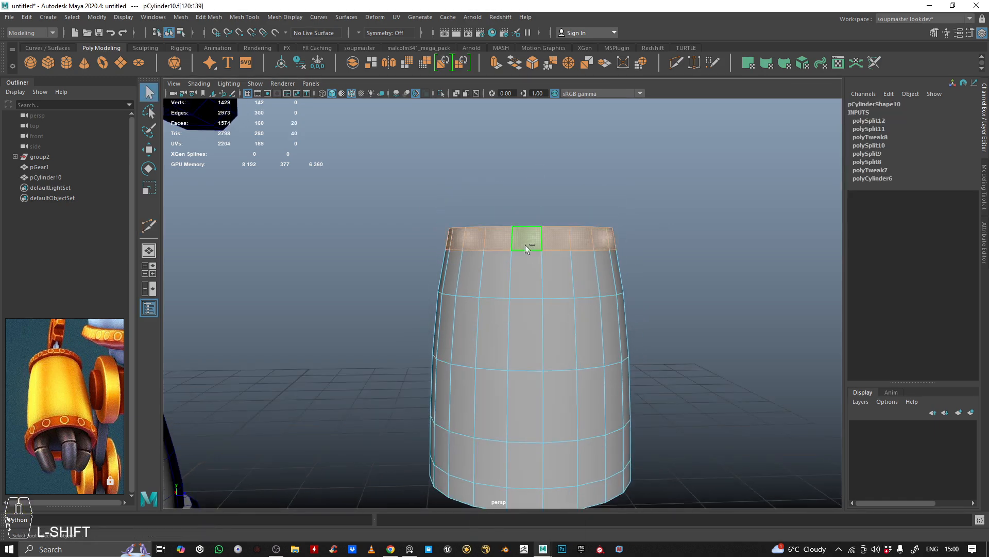
{"action": "middle_click_drag", "start_coordinate": [590, 435], "coordinate": [582, 338], "text": "alt"}
{"action": "double_click", "coordinate": [512, 385], "text": "shift"}
{"action": "left_click_drag", "start_coordinate": [511, 384], "coordinate": [587, 325], "text": "alt"}
{"action": "left_click", "coordinate": [496, 64]}
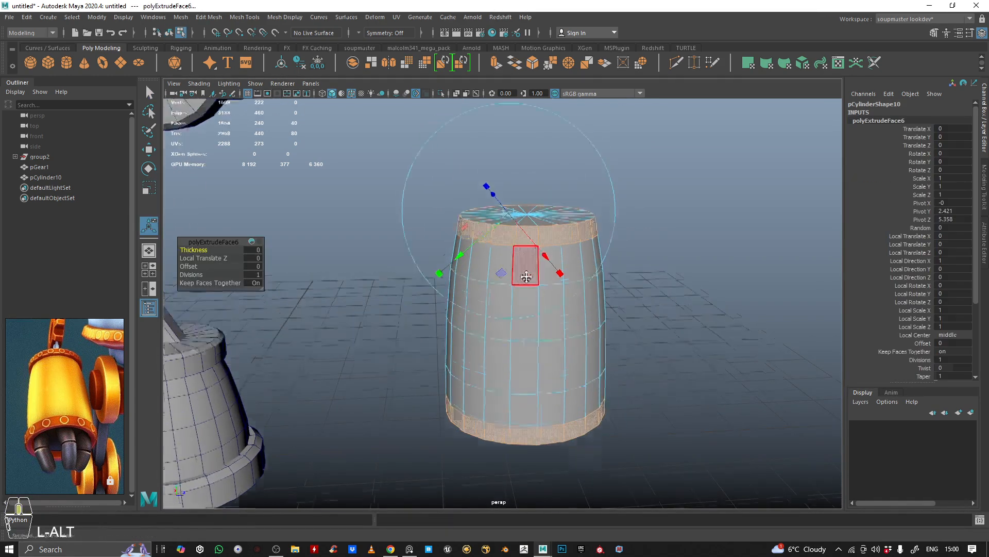
{"action": "left_click_drag", "start_coordinate": [526, 260], "coordinate": [510, 226], "text": "alt"}
{"action": "right_click_drag", "start_coordinate": [511, 227], "coordinate": [536, 222], "text": "alt"}
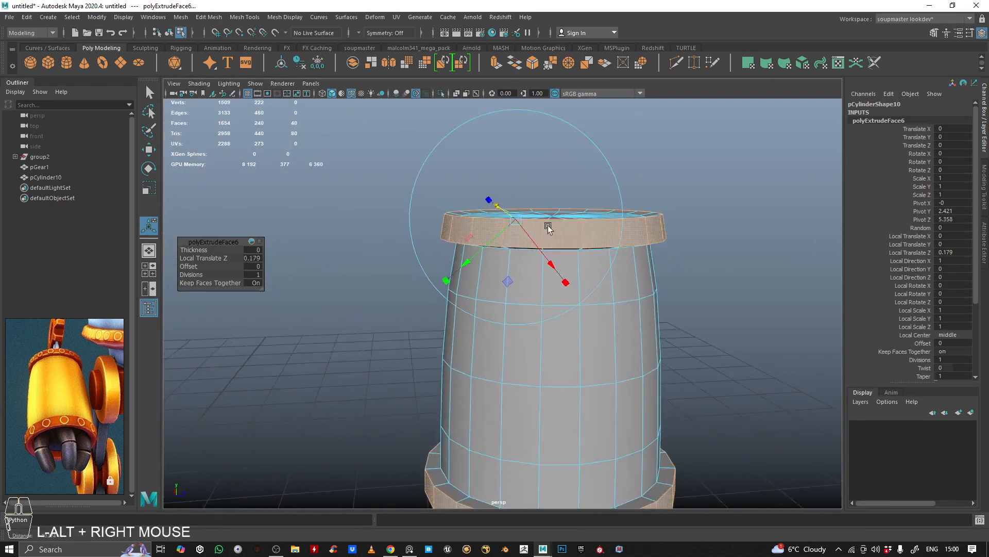
Undo the combined extrusion of the top and bottom rim face loops.
{"action": "left_click_drag", "start_coordinate": [536, 222], "coordinate": [547, 224], "text": "alt"}
{"action": "right_click_drag", "start_coordinate": [547, 224], "coordinate": [431, 221], "text": "alt"}
{"action": "left_click_drag", "start_coordinate": [431, 222], "coordinate": [393, 238], "text": "alt"}
{"action": "right_click_drag", "start_coordinate": [393, 239], "coordinate": [570, 256], "text": "alt"}
{"action": "left_click_drag", "start_coordinate": [569, 256], "coordinate": [614, 239], "text": "alt"}
{"action": "key", "text": "ctrl+z"}
{"action": "right_click_drag", "start_coordinate": [617, 254], "coordinate": [637, 180], "text": "alt"}
{"action": "key", "text": "ctrl+z"}
{"action": "left_click", "coordinate": [638, 180]}
{"action": "left_click", "coordinate": [537, 283]}
{"action": "scroll", "coordinate": [536, 283], "scroll_direction": "up", "scroll_amount": 2}
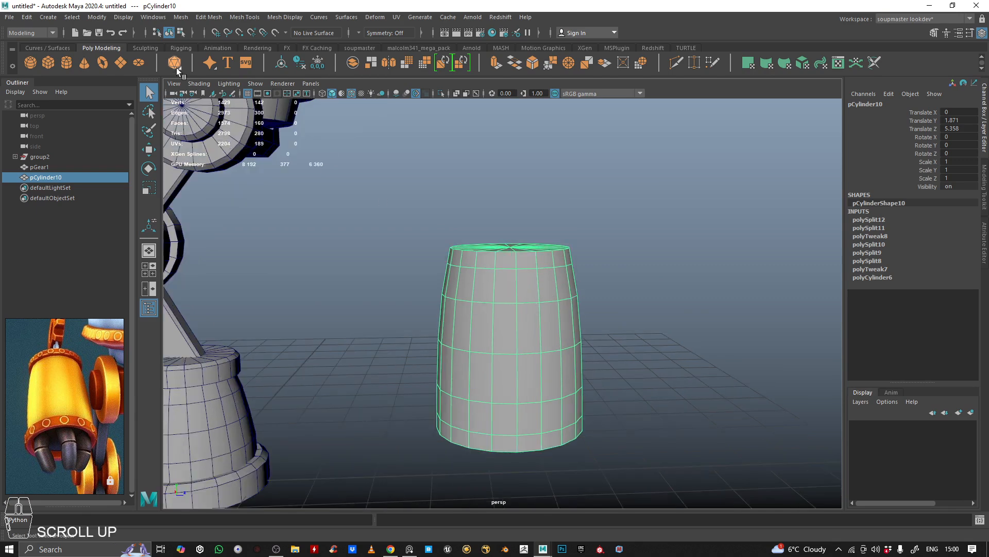
Extrude the face loop at the cylinder's bottom edge outward as a raised rim.
{"action": "right_click_drag", "start_coordinate": [594, 232], "coordinate": [592, 268]}
{"action": "double_click", "coordinate": [507, 263]}
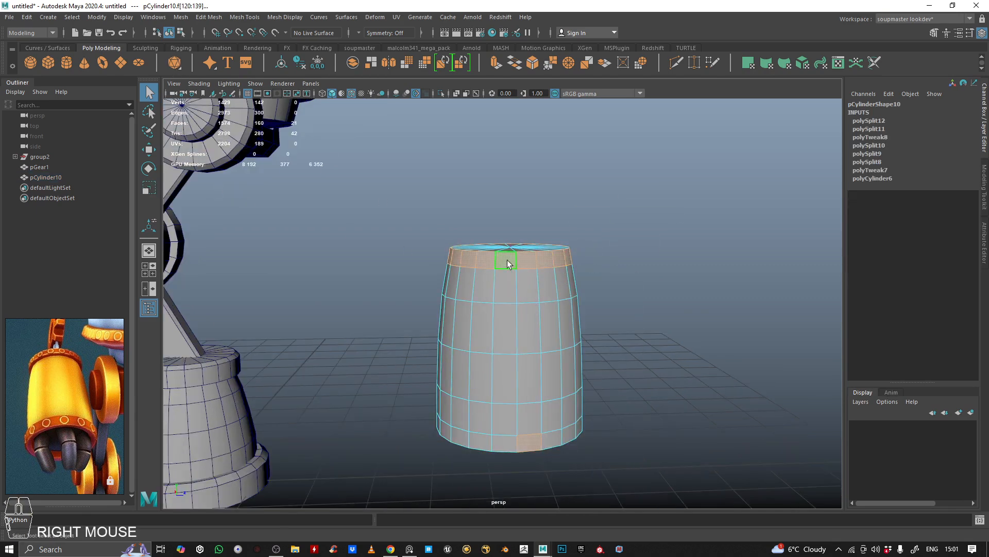
{"action": "double_click", "coordinate": [553, 442], "text": "shift"}
{"action": "left_click_drag", "start_coordinate": [552, 442], "coordinate": [493, 110], "text": "alt"}
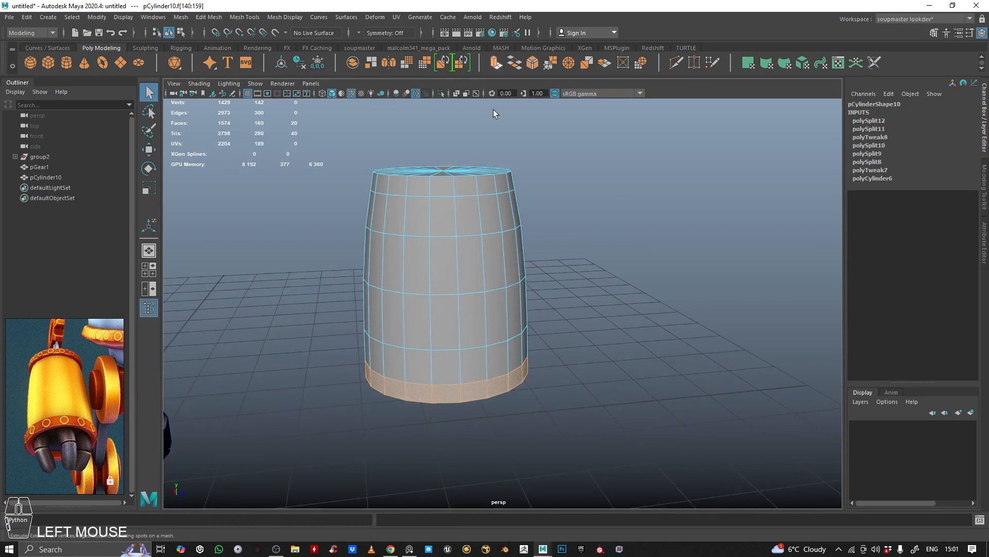
{"action": "key", "text": "ctrl+e"}
{"action": "left_click_drag", "start_coordinate": [386, 335], "coordinate": [433, 268]}
Extrude the face loop at the cylinder's top edge outward as a raised rim.
{"action": "left_click", "coordinate": [459, 234]}
{"action": "middle_click_drag", "start_coordinate": [481, 236], "coordinate": [483, 281], "text": "alt"}
{"action": "right_click_drag", "start_coordinate": [483, 282], "coordinate": [567, 263], "text": "alt"}
{"action": "key", "text": "ctrl+e"}
{"action": "left_click_drag", "start_coordinate": [363, 232], "coordinate": [474, 201], "text": "alt"}
{"action": "right_click_drag", "start_coordinate": [474, 201], "coordinate": [508, 246], "text": "alt"}
{"action": "left_click_drag", "start_coordinate": [507, 247], "coordinate": [474, 238], "text": "alt"}
Flatten the cylinder's top surface by scaling its cap and rim vertices vertically to one level.
{"action": "right_click_drag", "start_coordinate": [469, 235], "coordinate": [419, 243]}
{"action": "right_click_drag", "start_coordinate": [420, 243], "coordinate": [374, 257], "text": "alt"}
{"action": "left_click_drag", "start_coordinate": [374, 258], "coordinate": [437, 314], "text": "alt"}
{"action": "left_click_drag", "start_coordinate": [221, 214], "coordinate": [513, 296]}
{"action": "middle_click_drag", "start_coordinate": [513, 295], "coordinate": [619, 309], "text": "alt"}
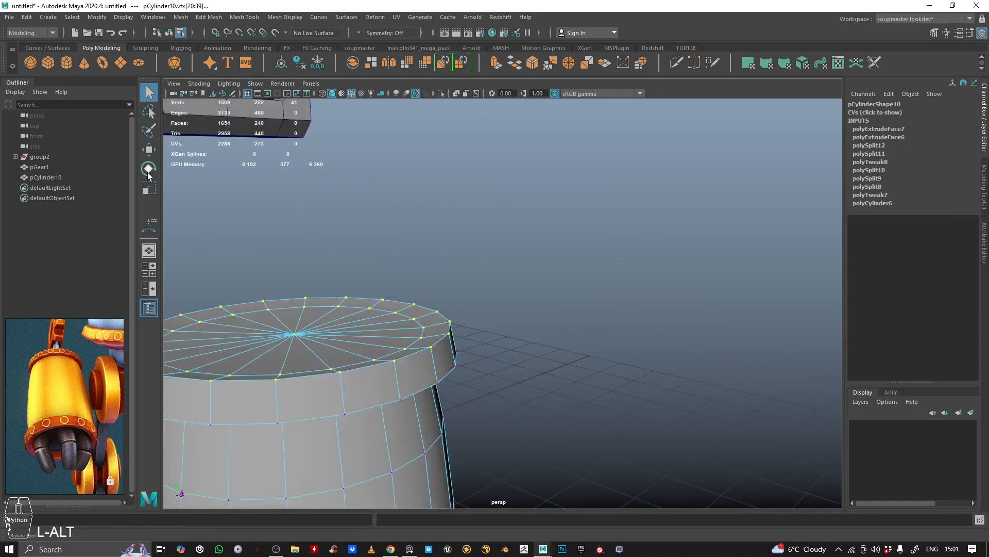
{"action": "left_click", "coordinate": [149, 188]}
{"action": "middle_click_drag", "start_coordinate": [319, 259], "coordinate": [511, 240], "text": "alt"}
{"action": "left_click_drag", "start_coordinate": [493, 220], "coordinate": [505, 343]}
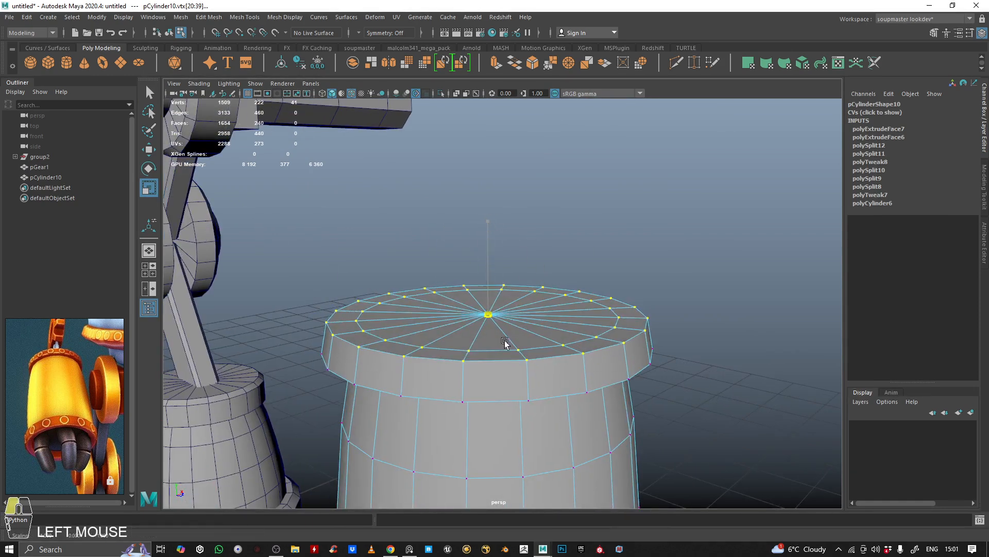
Extrude the cylinder's bottom cap faces inward by about 0.168 to form a recess inside the lower rim.
{"action": "left_click_drag", "start_coordinate": [637, 323], "coordinate": [539, 245], "text": "alt"}
{"action": "right_click_drag", "start_coordinate": [529, 255], "coordinate": [531, 277]}
{"action": "left_click", "coordinate": [117, 372]}
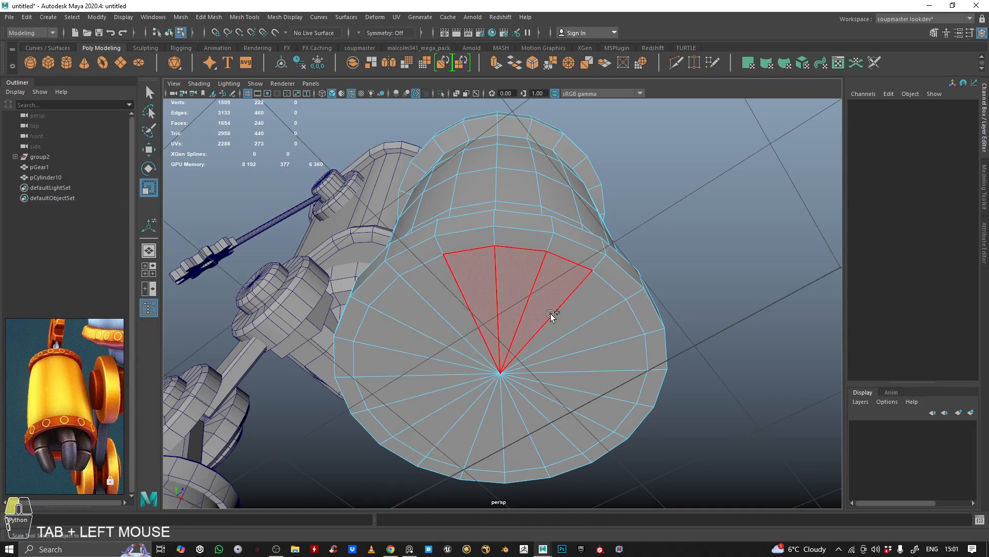
{"action": "left_click", "coordinate": [477, 324]}
{"action": "right_click_drag", "start_coordinate": [548, 316], "coordinate": [487, 47], "text": "alt"}
{"action": "left_click", "coordinate": [512, 64]}
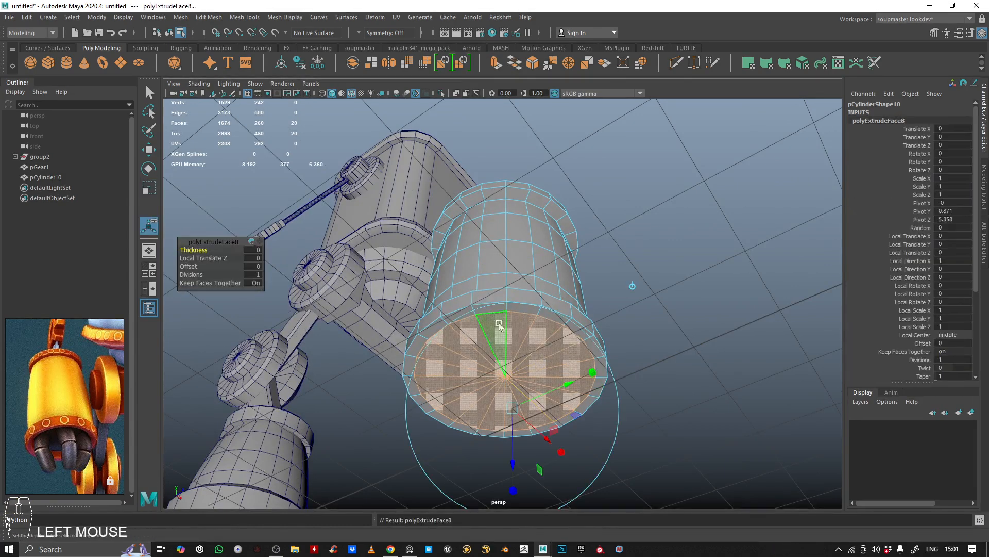
{"action": "left_click_drag", "start_coordinate": [512, 460], "coordinate": [513, 444]}
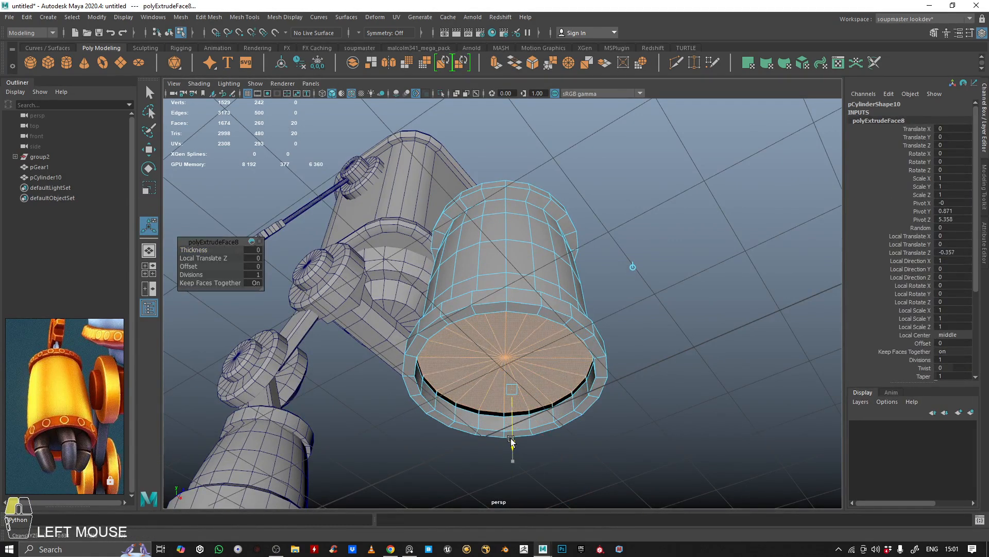
{"action": "right_click_drag", "start_coordinate": [511, 452], "coordinate": [520, 362], "text": "alt"}
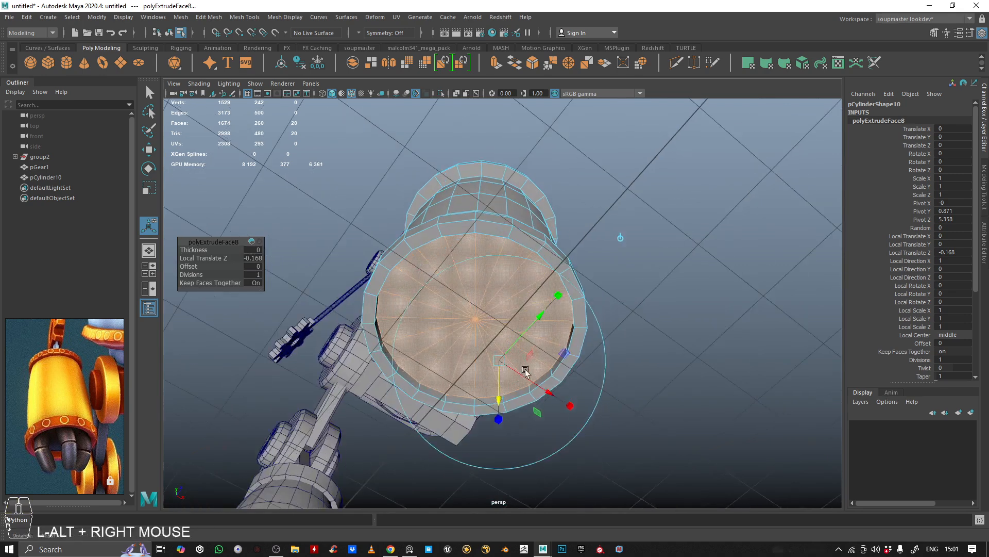
Scale the recessed faces inside the cylinder's bottom opening.
{"action": "key", "text": "r"}
{"action": "left_click_drag", "start_coordinate": [468, 317], "coordinate": [495, 340]}
{"action": "key", "text": "w"}
{"action": "left_click", "coordinate": [506, 318]}
{"action": "key", "text": "ctrl+z"}
{"action": "right_click_drag", "start_coordinate": [495, 340], "coordinate": [510, 368], "text": "alt"}
{"action": "left_click_drag", "start_coordinate": [511, 369], "coordinate": [556, 304], "text": "alt"}
{"action": "left_click", "coordinate": [612, 260]}
Extrude the cylinder's top cap faces downward to form a recess inside the upper rim.
{"action": "right_click_drag", "start_coordinate": [557, 305], "coordinate": [534, 284], "text": "alt"}
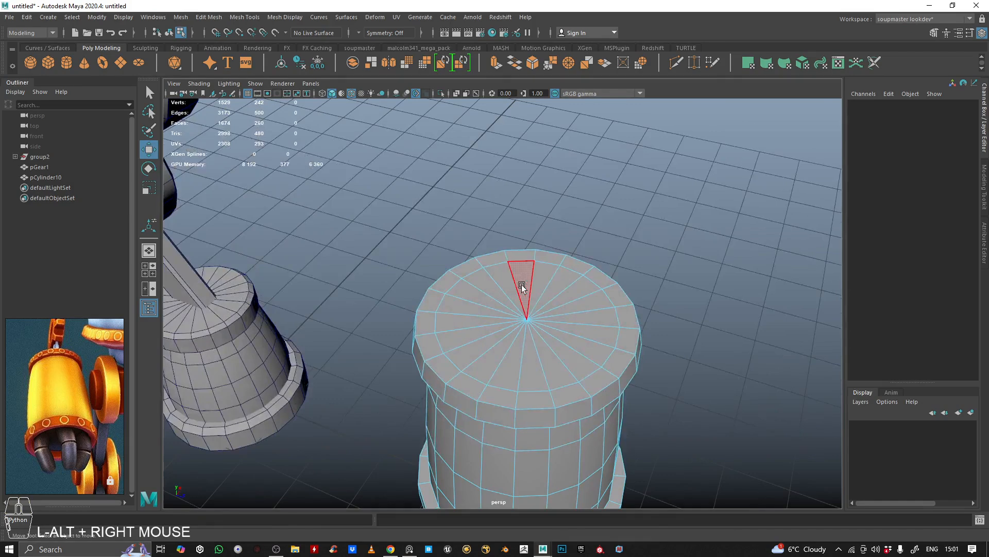
{"action": "left_click", "coordinate": [518, 298]}
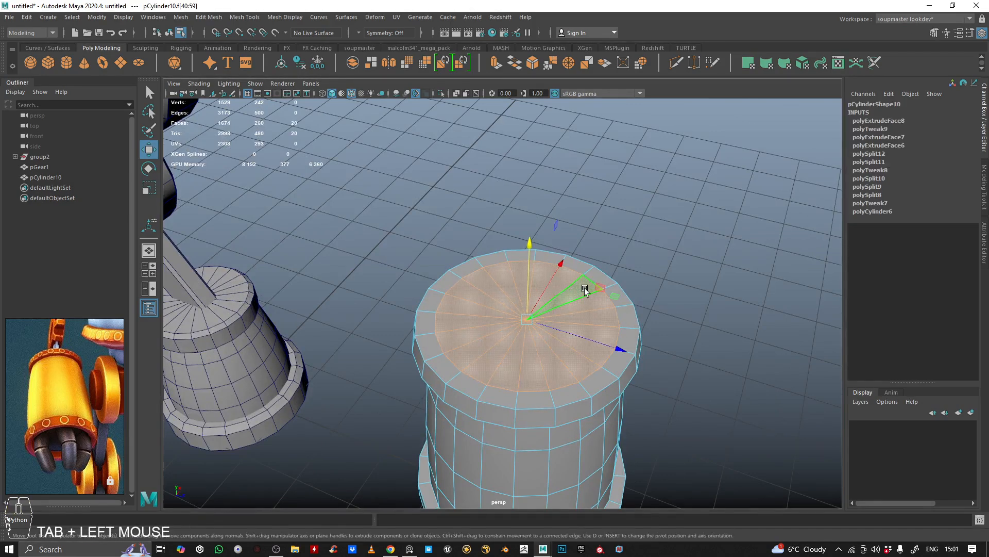
{"action": "left_click_drag", "start_coordinate": [517, 298], "coordinate": [505, 268], "text": "alt"}
{"action": "key", "text": "ctrl+e"}
{"action": "middle_click_drag", "start_coordinate": [505, 268], "coordinate": [526, 202], "text": "alt"}
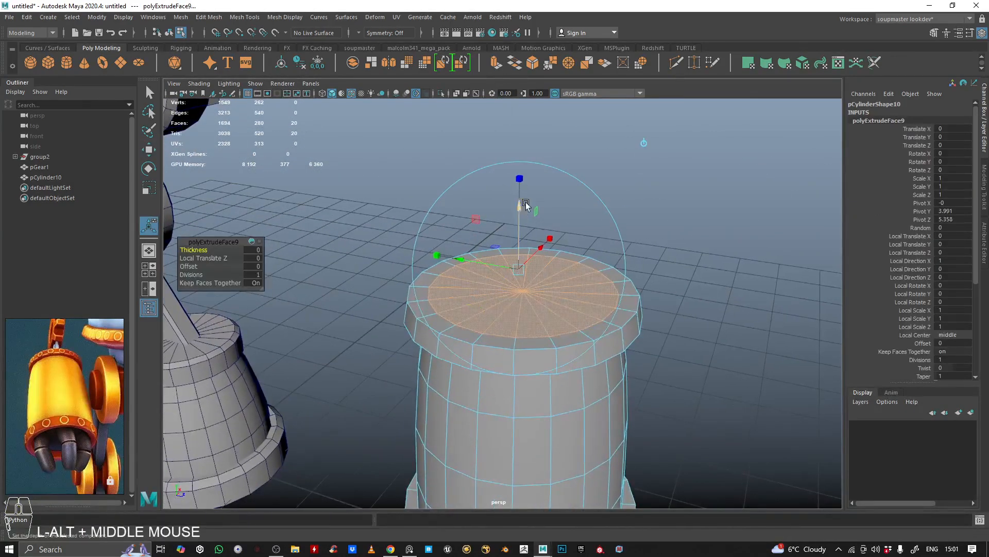
{"action": "left_click_drag", "start_coordinate": [525, 202], "coordinate": [520, 223]}
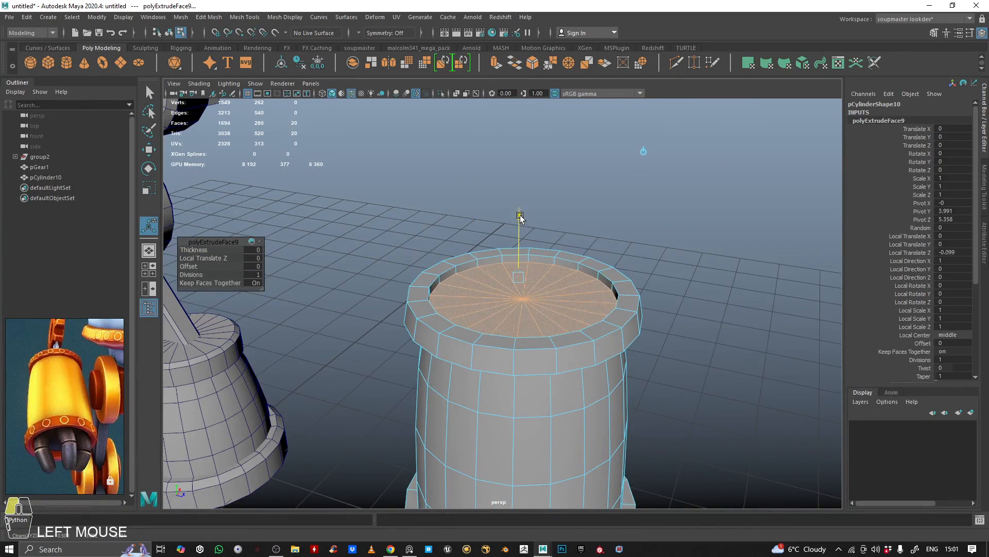
{"action": "right_click_drag", "start_coordinate": [520, 218], "coordinate": [515, 261], "text": "alt"}
{"action": "right_click_drag", "start_coordinate": [515, 261], "coordinate": [546, 258], "text": "alt"}
{"action": "left_click_drag", "start_coordinate": [546, 257], "coordinate": [463, 270], "text": "alt"}
{"action": "right_click_drag", "start_coordinate": [463, 269], "coordinate": [515, 268], "text": "alt"}
{"action": "left_click", "coordinate": [444, 320]}
{"action": "left_click_drag", "start_coordinate": [515, 268], "coordinate": [525, 263], "text": "alt"}
Scale the top rim's outer face loop horizontally to adjust the rim's width.
{"action": "right_click_drag", "start_coordinate": [525, 263], "coordinate": [527, 261]}
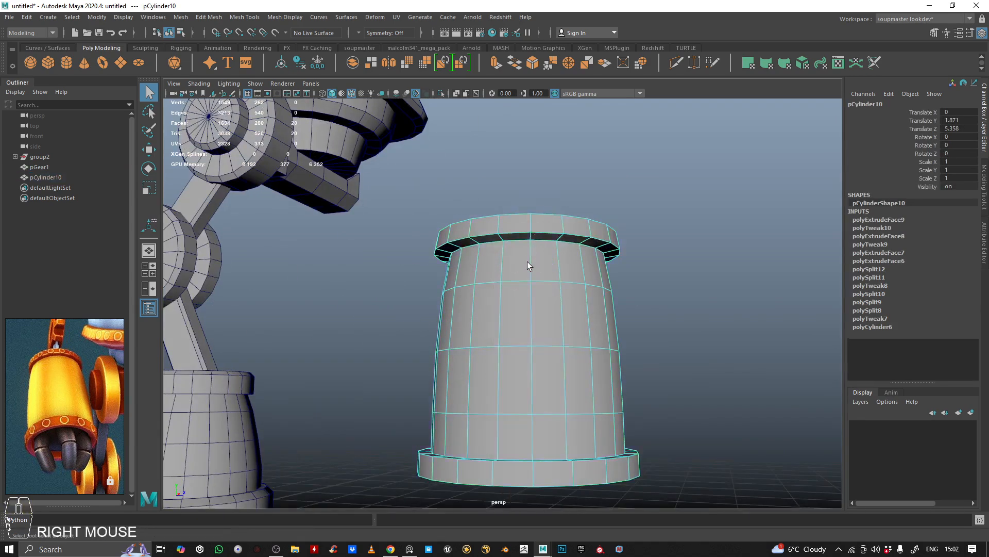
{"action": "left_click_drag", "start_coordinate": [527, 265], "coordinate": [544, 261], "text": "alt"}
{"action": "double_click", "coordinate": [522, 257], "text": "shift"}
{"action": "key", "text": "r"}
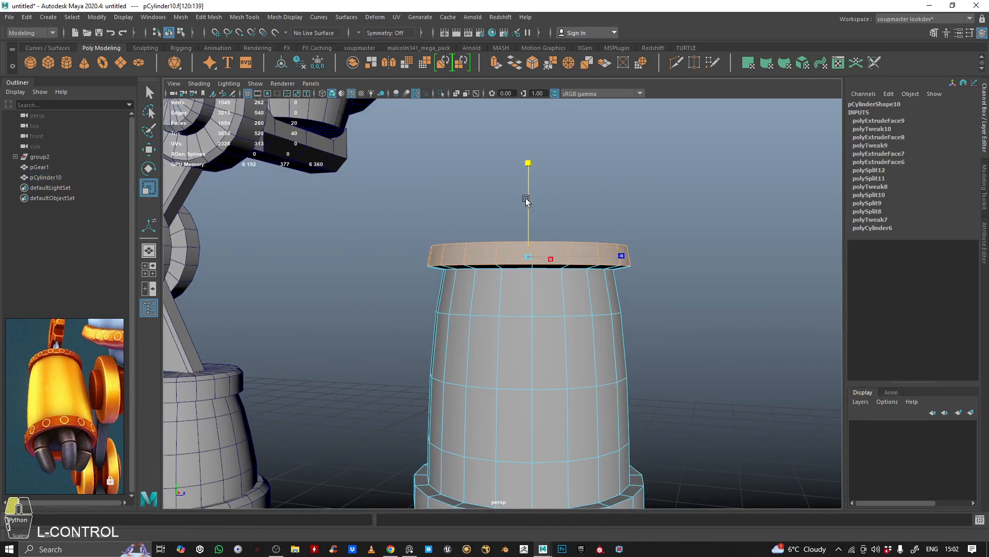
{"action": "left_click", "coordinate": [525, 202], "text": "ctrl"}
{"action": "right_click_drag", "start_coordinate": [507, 256], "coordinate": [683, 157]}
Scale the barrel to 0.707 in X and Z and 0.808 in Y, and move it beside the body near the elbow gear.
{"action": "right_click_drag", "start_coordinate": [683, 157], "coordinate": [488, 212], "text": "alt"}
{"action": "left_click_drag", "start_coordinate": [488, 212], "coordinate": [467, 259], "text": "alt"}
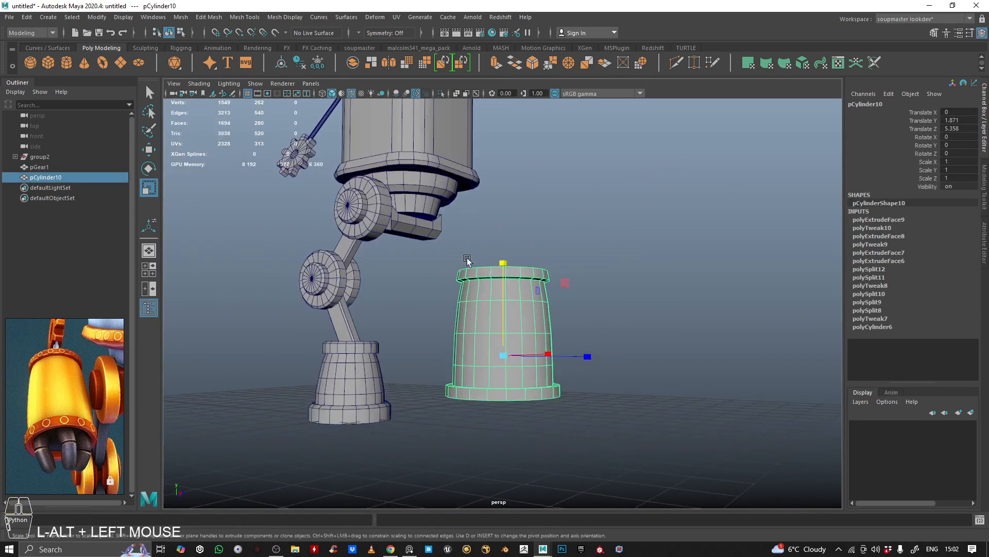
{"action": "left_click_drag", "start_coordinate": [503, 355], "coordinate": [469, 346]}
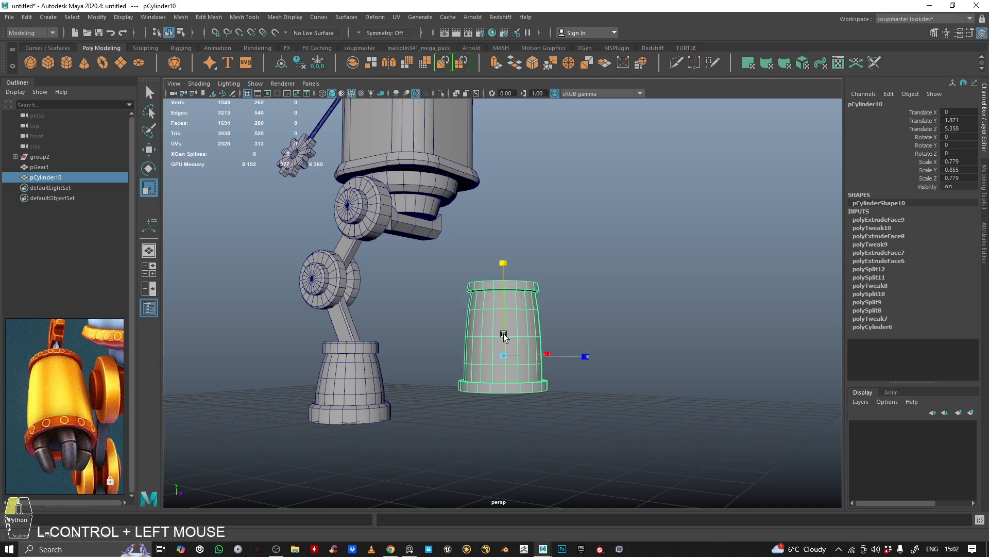
{"action": "left_click_drag", "start_coordinate": [504, 355], "coordinate": [469, 293]}
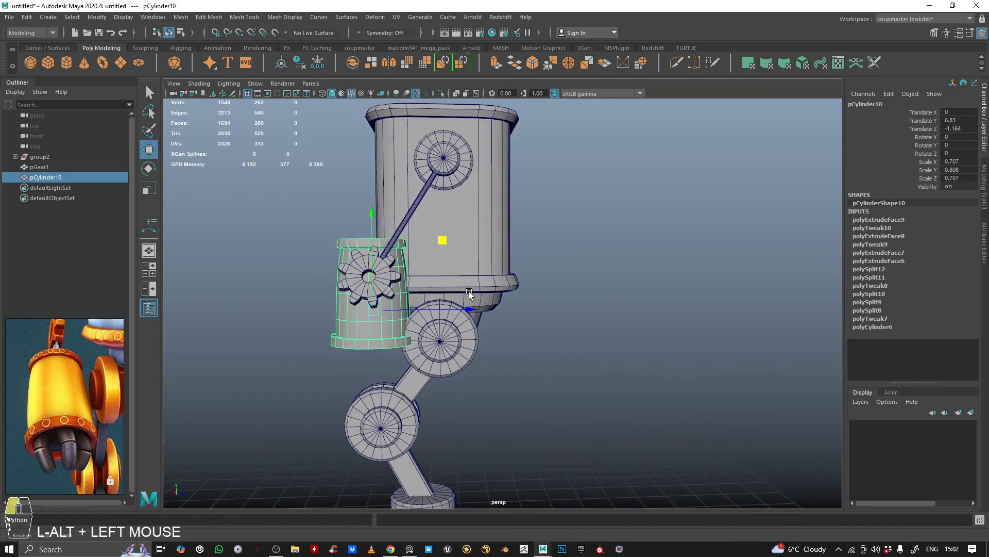
{"action": "left_click_drag", "start_coordinate": [430, 238], "coordinate": [323, 279], "text": "alt"}
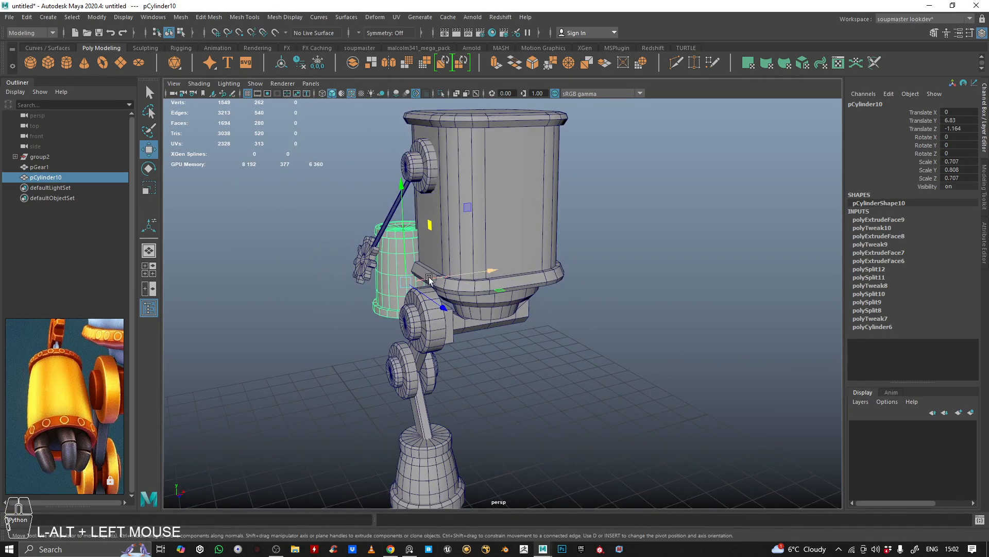
{"action": "left_click_drag", "start_coordinate": [430, 279], "coordinate": [390, 286]}
Rotate the barrel to about -34.4 degrees in Z and move it below the elbow gear to X -2.396, Y 5.579.
{"action": "key", "text": "e"}
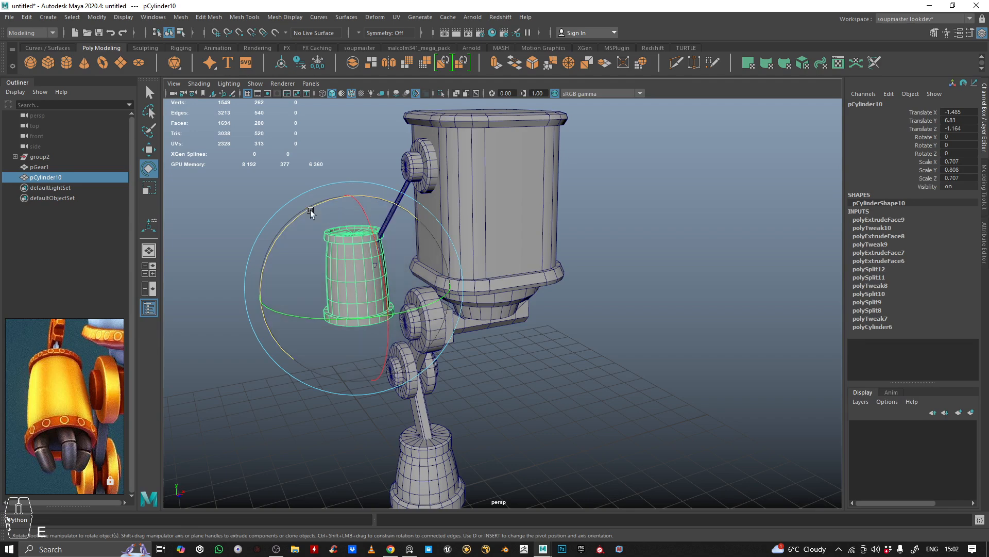
{"action": "left_click_drag", "start_coordinate": [311, 207], "coordinate": [371, 220]}
{"action": "left_click_drag", "start_coordinate": [314, 228], "coordinate": [346, 236], "text": "alt"}
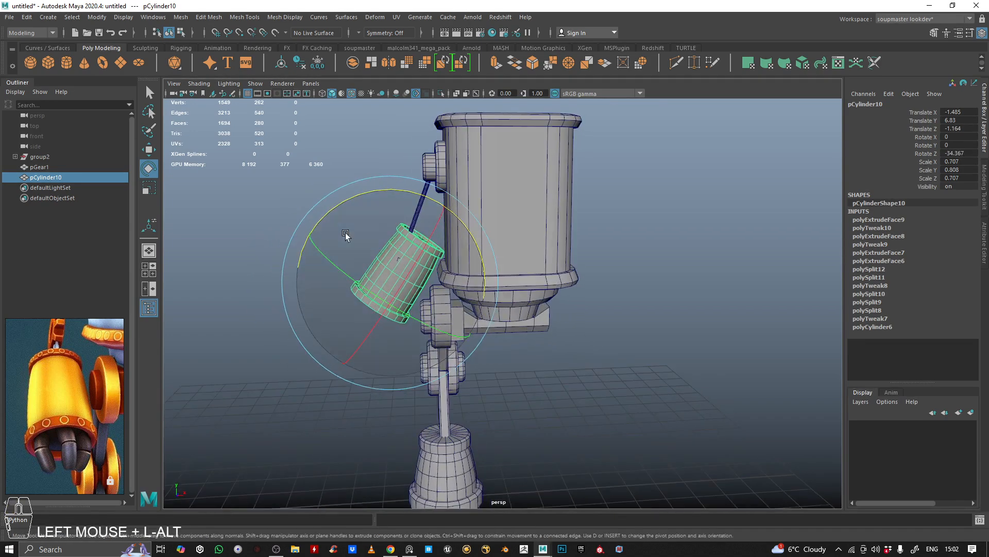
{"action": "key", "text": "w"}
{"action": "middle_click_drag", "start_coordinate": [394, 250], "coordinate": [463, 244], "text": "alt"}
{"action": "left_click_drag", "start_coordinate": [499, 258], "coordinate": [471, 297]}
{"action": "right_click_drag", "start_coordinate": [379, 289], "coordinate": [412, 285], "text": "alt"}
{"action": "middle_click_drag", "start_coordinate": [369, 282], "coordinate": [403, 270], "text": "alt"}
Set the barrel's sideways tilt to about -23.5 degrees in Z and shift it to X -2.148, Y 5.529.
{"action": "key", "text": "e"}
{"action": "scroll", "coordinate": [403, 270], "scroll_direction": "up", "scroll_amount": 3}
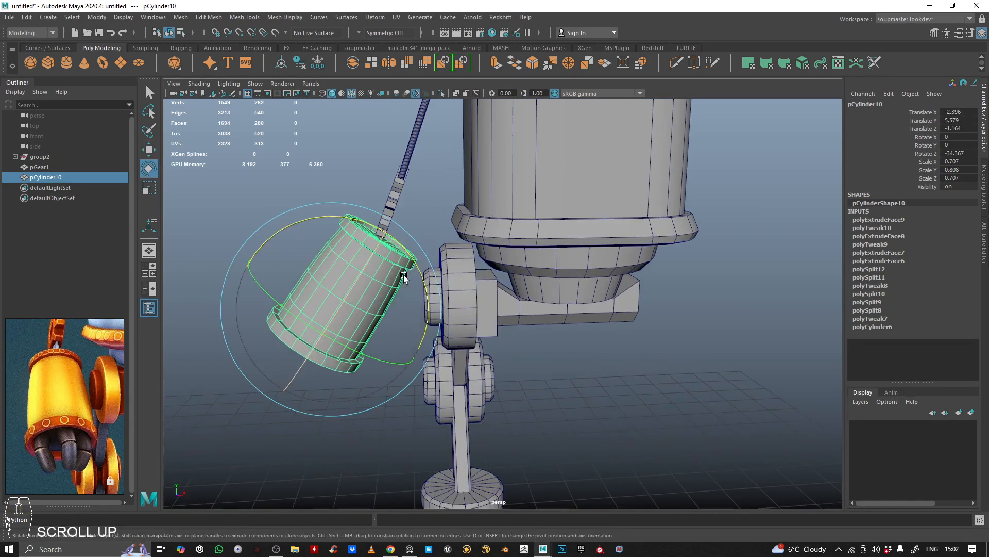
{"action": "left_click_drag", "start_coordinate": [413, 258], "coordinate": [437, 276]}
{"action": "key", "text": "w"}
{"action": "left_click_drag", "start_coordinate": [338, 295], "coordinate": [450, 296], "text": "alt"}
{"action": "right_click_drag", "start_coordinate": [450, 295], "coordinate": [281, 304], "text": "alt"}
{"action": "middle_click_drag", "start_coordinate": [281, 304], "coordinate": [309, 304], "text": "alt"}
Pitch the barrel about its X axis and move it so its top meets the elbow gear.
{"action": "key", "text": "e"}
{"action": "left_click_drag", "start_coordinate": [309, 304], "coordinate": [296, 377], "text": "alt"}
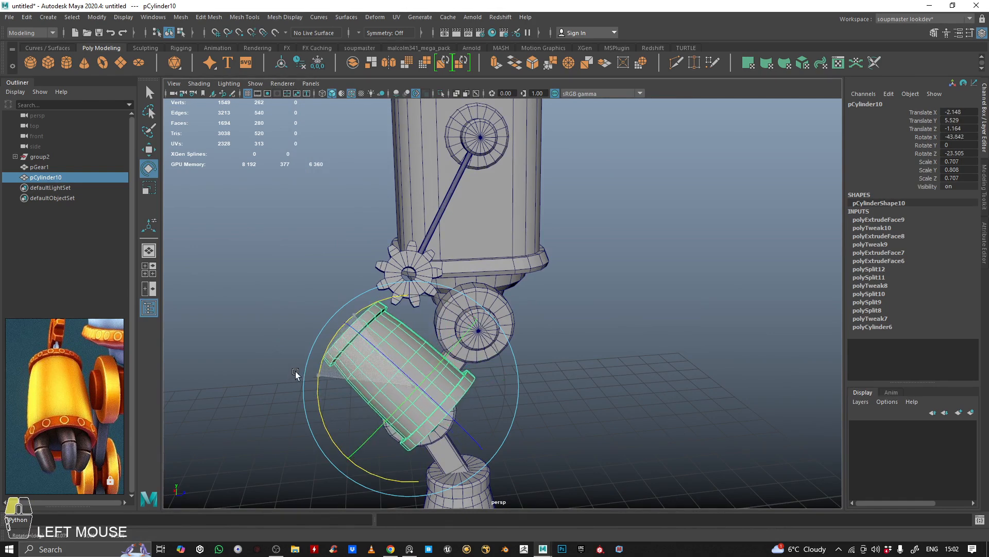
{"action": "key", "text": "w"}
{"action": "left_click_drag", "start_coordinate": [412, 290], "coordinate": [478, 246]}
Inspect the forearm's placement and proportions against the whole robot from several angles.
{"action": "right_click_drag", "start_coordinate": [542, 244], "coordinate": [537, 245], "text": "alt"}
{"action": "left_click_drag", "start_coordinate": [536, 245], "coordinate": [486, 267], "text": "alt"}
{"action": "right_click_drag", "start_coordinate": [486, 267], "coordinate": [461, 266], "text": "alt"}
{"action": "middle_click_drag", "start_coordinate": [461, 266], "coordinate": [514, 285], "text": "alt"}
{"action": "left_click_drag", "start_coordinate": [513, 285], "coordinate": [588, 273], "text": "alt"}
{"action": "right_click_drag", "start_coordinate": [588, 273], "coordinate": [691, 271], "text": "alt"}
{"action": "left_click", "coordinate": [371, 238]}
{"action": "right_click_drag", "start_coordinate": [370, 238], "coordinate": [351, 286], "text": "alt"}
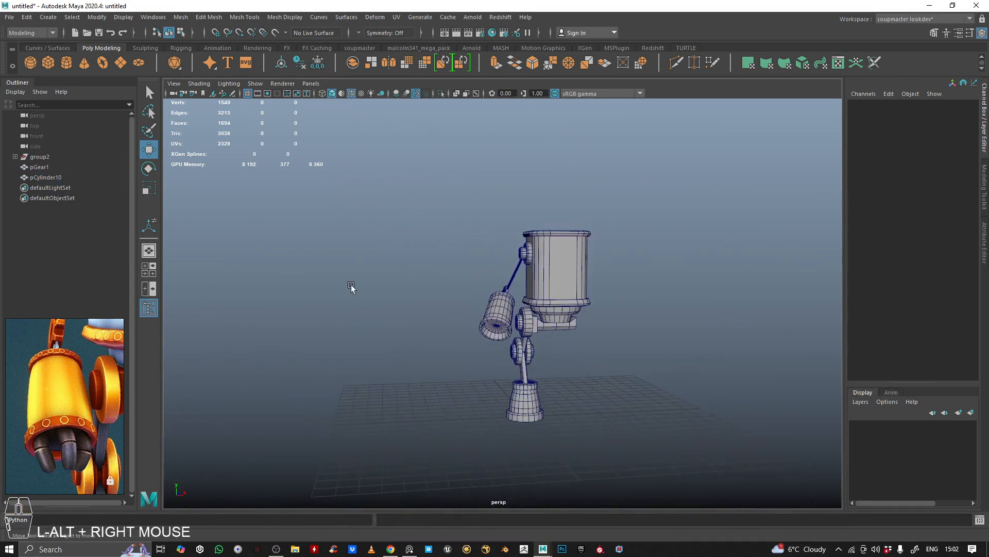
{"action": "left_click_drag", "start_coordinate": [350, 286], "coordinate": [557, 314], "text": "alt"}
{"action": "middle_click_drag", "start_coordinate": [557, 314], "coordinate": [513, 300], "text": "alt"}
{"action": "left_click_drag", "start_coordinate": [513, 299], "coordinate": [495, 281], "text": "alt"}
{"action": "right_click_drag", "start_coordinate": [495, 281], "coordinate": [437, 280], "text": "alt"}
{"action": "middle_click_drag", "start_coordinate": [437, 280], "coordinate": [464, 286], "text": "alt"}
{"action": "left_click_drag", "start_coordinate": [465, 286], "coordinate": [465, 295], "text": "alt"}
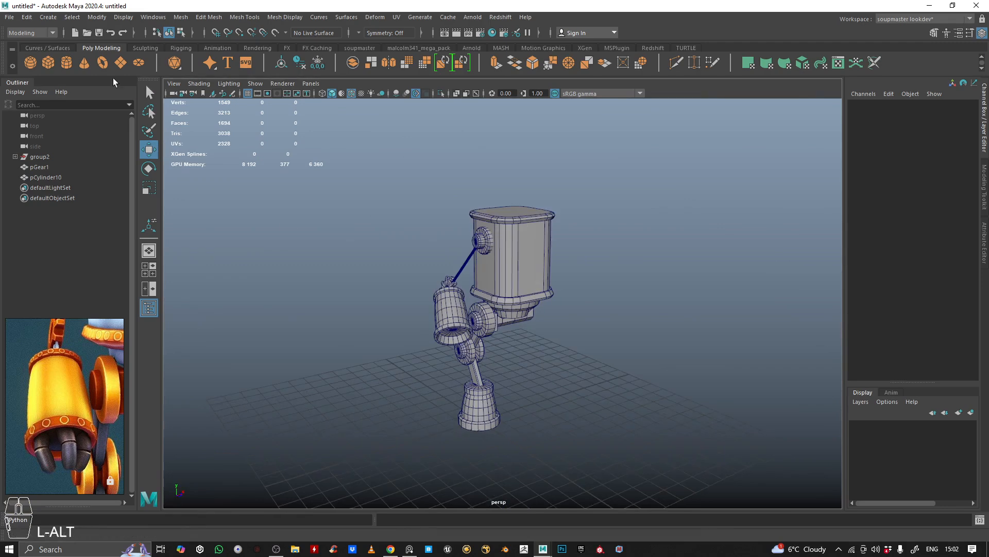
Create a new polygon cylinder and move it clear of the robot to Z 5.764.
{"action": "left_click", "coordinate": [66, 64]}
{"action": "middle_click_drag", "start_coordinate": [399, 438], "coordinate": [369, 364], "text": "alt"}
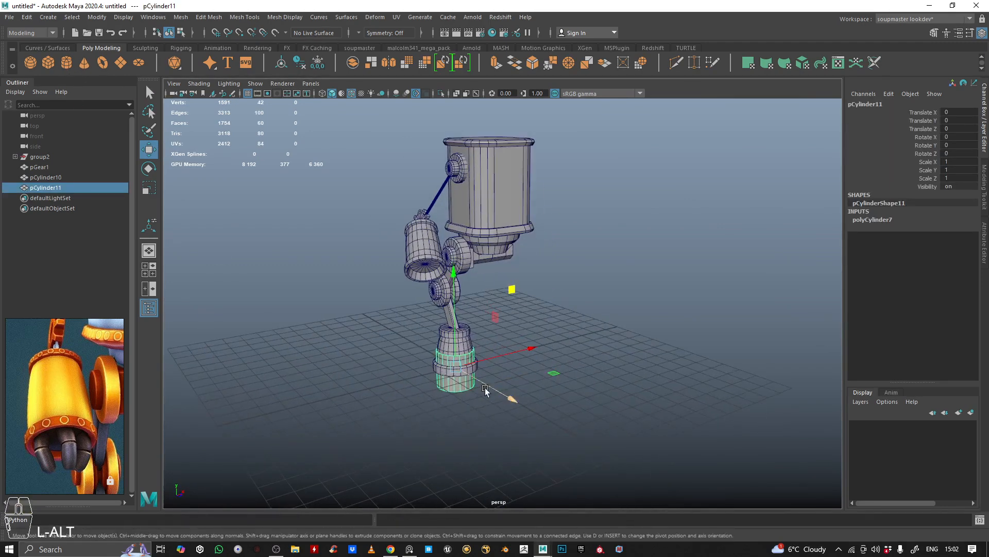
{"action": "left_click_drag", "start_coordinate": [557, 435], "coordinate": [559, 436]}
{"action": "middle_click_drag", "start_coordinate": [577, 387], "coordinate": [500, 336], "text": "alt"}
{"action": "right_click_drag", "start_coordinate": [500, 336], "coordinate": [525, 333], "text": "alt"}
{"action": "left_click_drag", "start_coordinate": [505, 332], "coordinate": [541, 303], "text": "alt"}
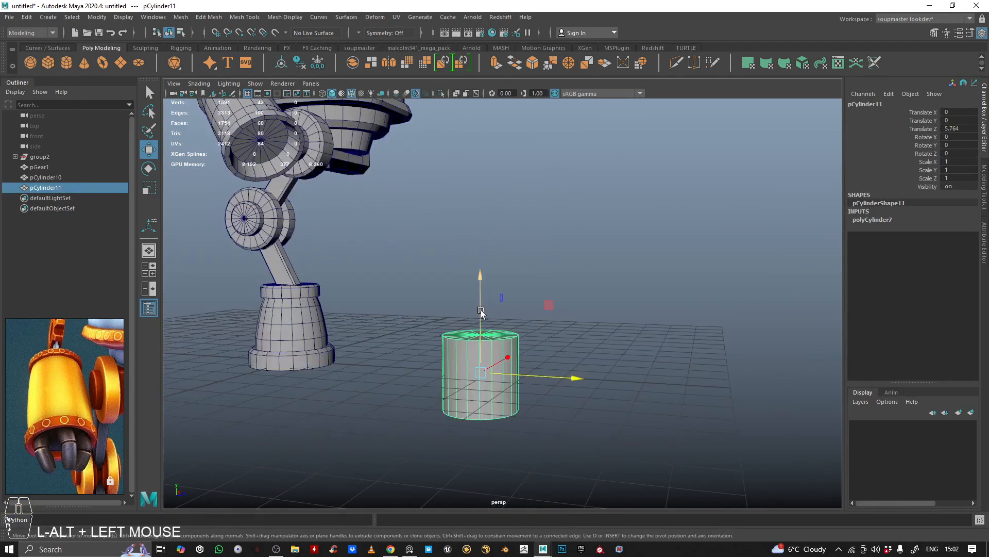
Raise the new cylinder to Y 1.251 and scale it to 0.49 in X and Z and 0.753 in Y.
{"action": "mouse_move", "coordinate": [481, 310]}
{"action": "left_mouse_down"}
{"action": "mouse_move", "coordinate": [481, 252]}
{"action": "mouse_move", "coordinate": [482, 295]}
{"action": "left_mouse_up"}
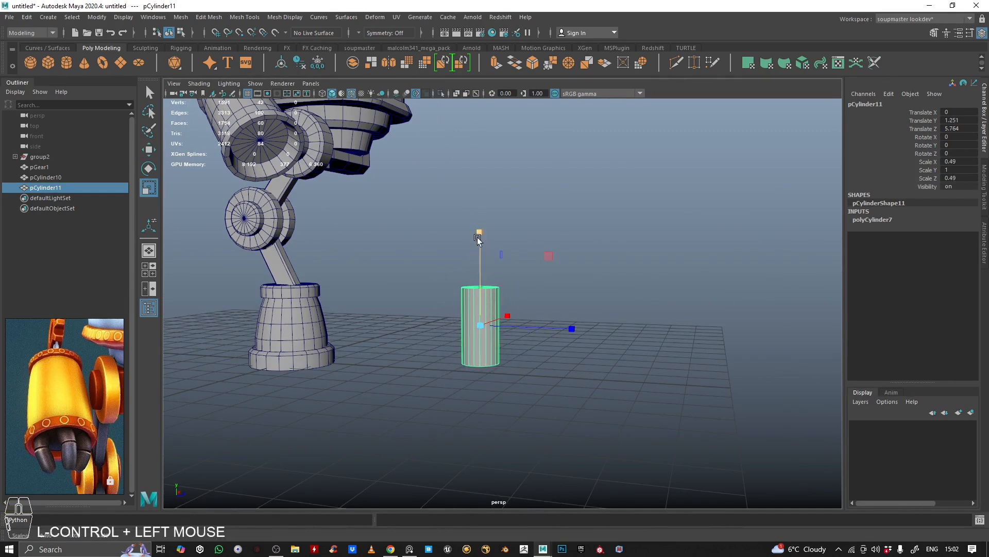
{"action": "left_click_drag", "start_coordinate": [477, 238], "coordinate": [502, 286]}
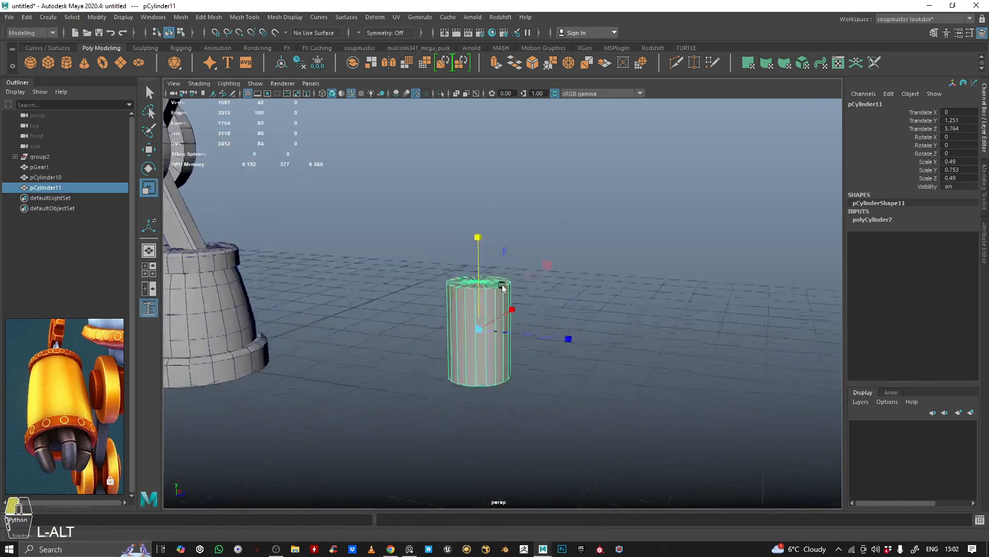
{"action": "right_click_drag", "start_coordinate": [503, 286], "coordinate": [525, 299], "text": "alt"}
{"action": "left_click_drag", "start_coordinate": [525, 298], "coordinate": [483, 254], "text": "alt"}
{"action": "right_click_drag", "start_coordinate": [484, 255], "coordinate": [462, 211]}
{"action": "left_click_drag", "start_coordinate": [462, 211], "coordinate": [483, 253], "text": "alt"}
{"action": "right_click_drag", "start_coordinate": [483, 253], "coordinate": [503, 260], "text": "alt"}
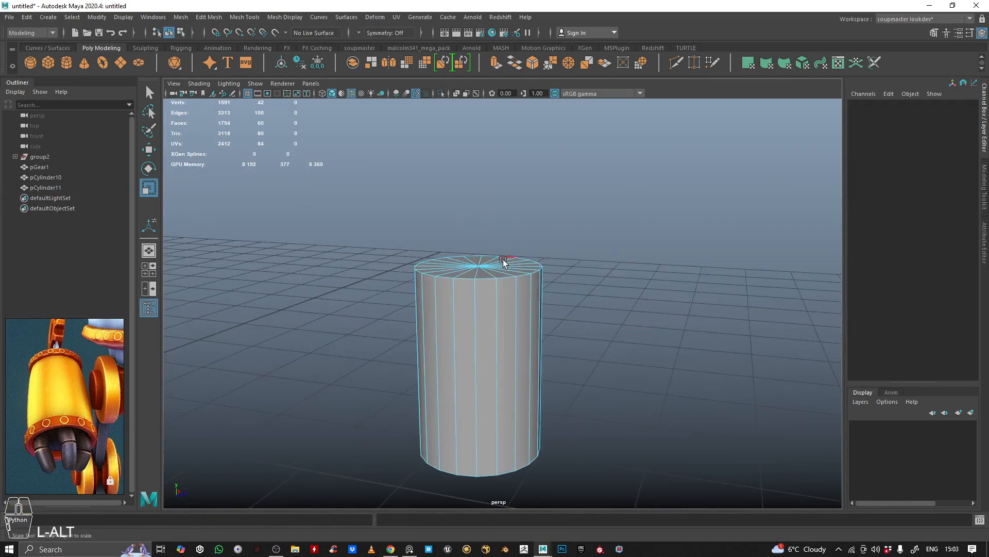
{"action": "double_click", "coordinate": [505, 278]}
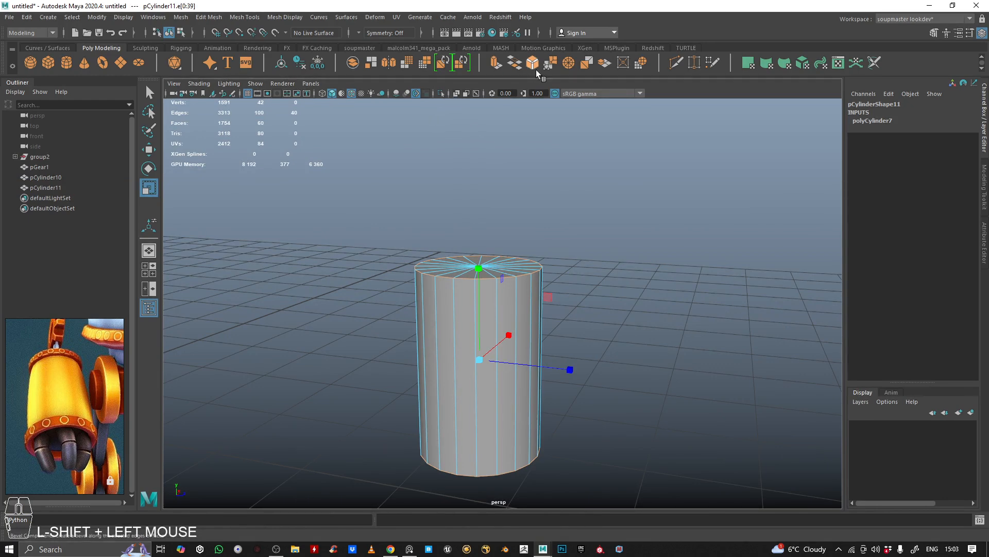
{"action": "right_click_drag", "start_coordinate": [529, 281], "coordinate": [612, 212]}
{"action": "left_click_drag", "start_coordinate": [612, 211], "coordinate": [606, 216], "text": "alt"}
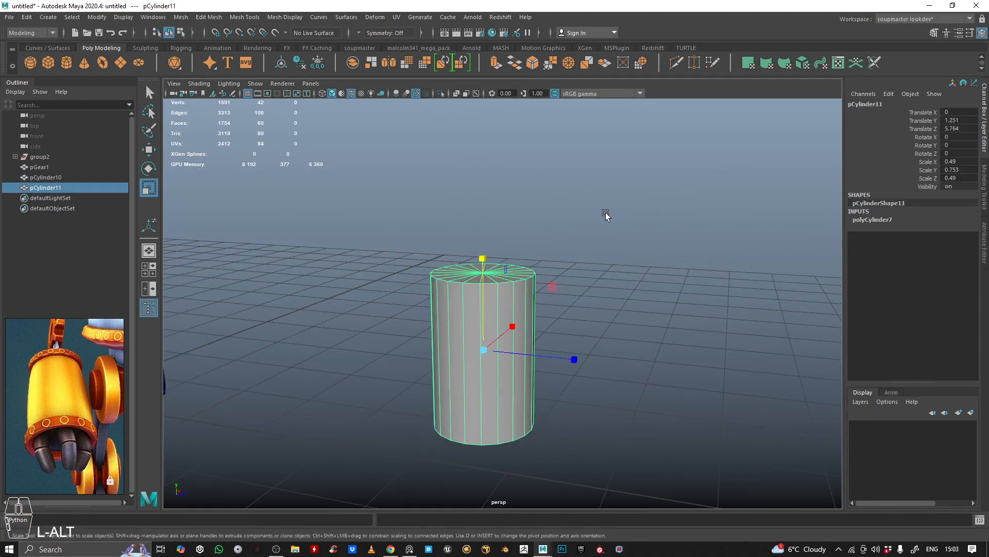
Duplicate the scaled cylinder and raise the copy to Y 2.8 so it sits on top of the original.
{"action": "key", "text": "ctrl+d"}
{"action": "right_click_drag", "start_coordinate": [592, 214], "coordinate": [572, 226], "text": "alt"}
{"action": "key", "text": "w"}
{"action": "left_click_drag", "start_coordinate": [496, 243], "coordinate": [490, 176]}
Round the top of the upper cylinder into a dome by bevelling its top edges with fraction 1 and several segments.
{"action": "right_click_drag", "start_coordinate": [489, 175], "coordinate": [634, 193], "text": "alt"}
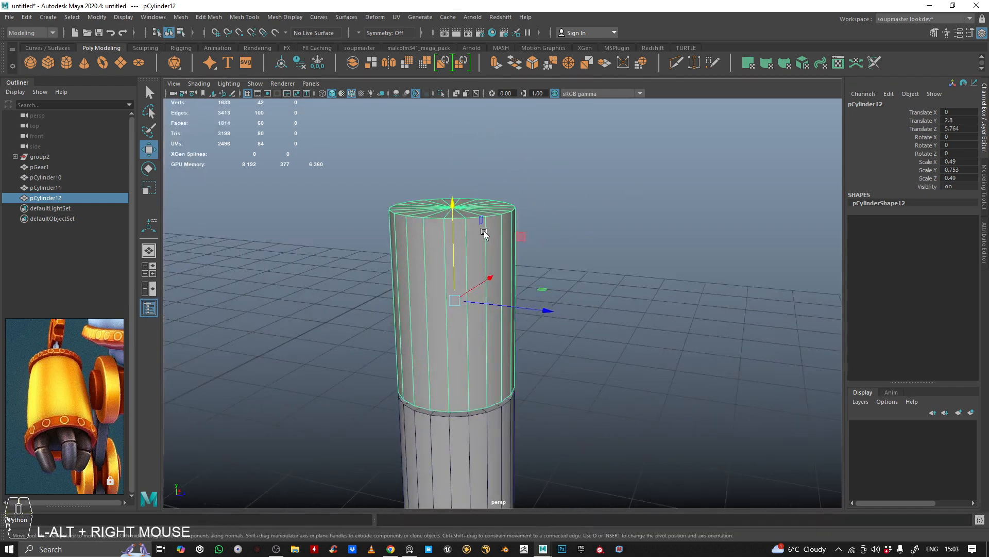
{"action": "left_click_drag", "start_coordinate": [484, 234], "coordinate": [481, 248], "text": "alt"}
{"action": "right_click_drag", "start_coordinate": [481, 247], "coordinate": [462, 192]}
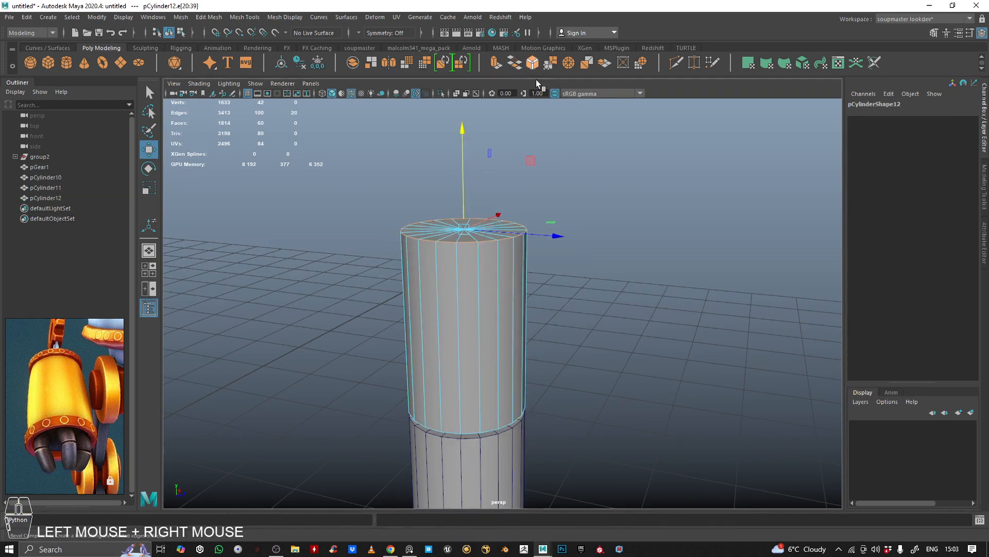
{"action": "left_click", "coordinate": [533, 64]}
{"action": "middle_click_drag", "start_coordinate": [548, 237], "coordinate": [579, 241], "text": "ctrl"}
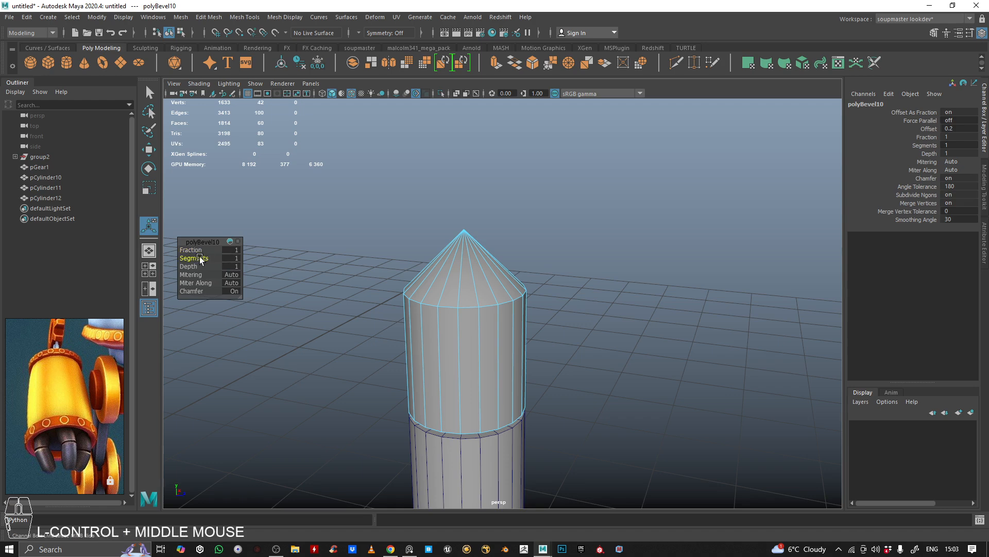
{"action": "middle_click_drag", "start_coordinate": [356, 191], "coordinate": [382, 190]}
Bevel the top and bottom edge loops of the lower cylinder with a fraction of 0.14.
{"action": "right_click_drag", "start_coordinate": [564, 205], "coordinate": [486, 208], "text": "alt"}
{"action": "middle_click_drag", "start_coordinate": [486, 209], "coordinate": [479, 107], "text": "alt"}
{"action": "right_click_drag", "start_coordinate": [462, 212], "coordinate": [507, 193]}
{"action": "left_click", "coordinate": [498, 306]}
{"action": "right_click_drag", "start_coordinate": [457, 317], "coordinate": [484, 293], "text": "alt"}
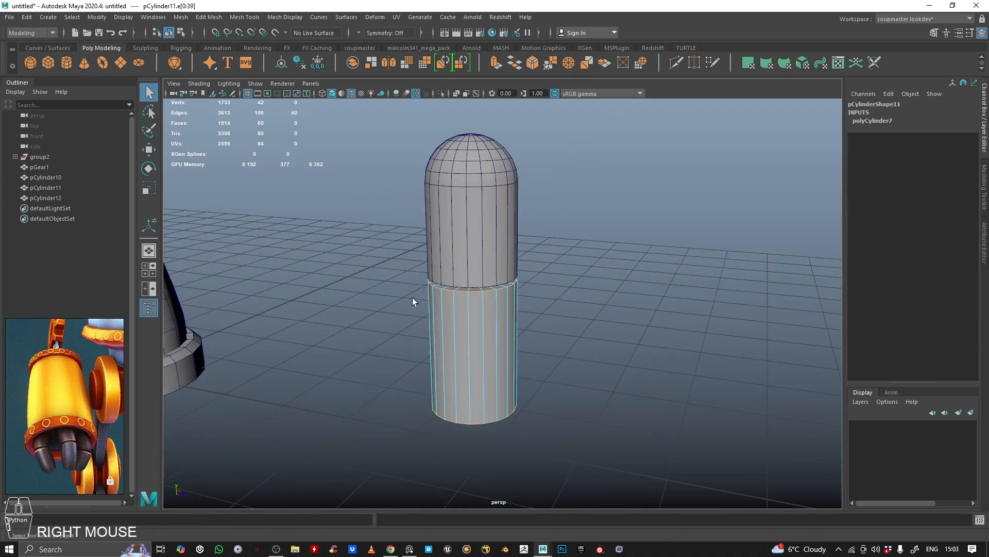
{"action": "right_click_drag", "start_coordinate": [412, 298], "coordinate": [455, 297], "text": "alt"}
{"action": "double_click", "coordinate": [485, 287]}
{"action": "middle_click_drag", "start_coordinate": [504, 434], "coordinate": [512, 152], "text": "alt"}
{"action": "double_click", "coordinate": [496, 391], "text": "shift"}
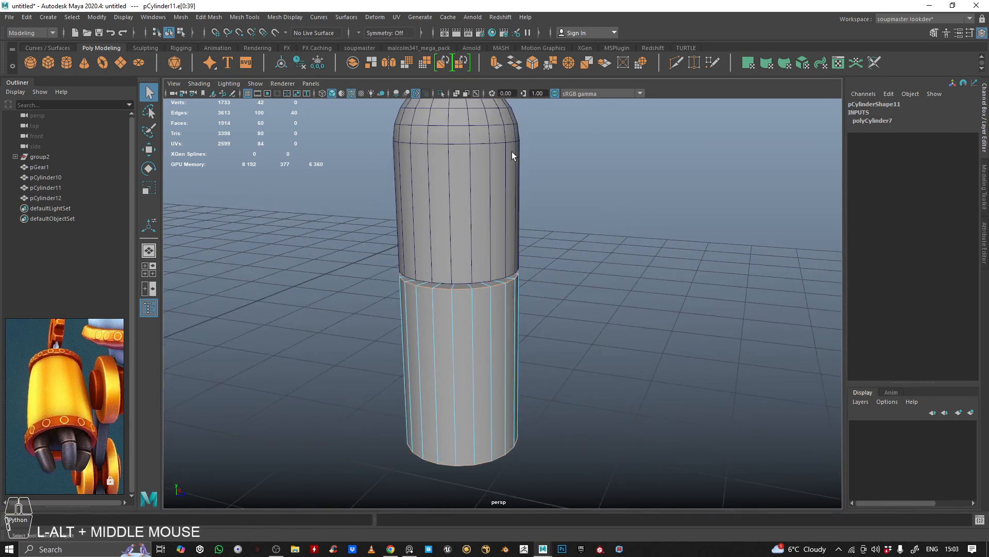
{"action": "left_click", "coordinate": [538, 63]}
{"action": "middle_click_drag", "start_coordinate": [616, 171], "coordinate": [597, 169], "text": "ctrl"}
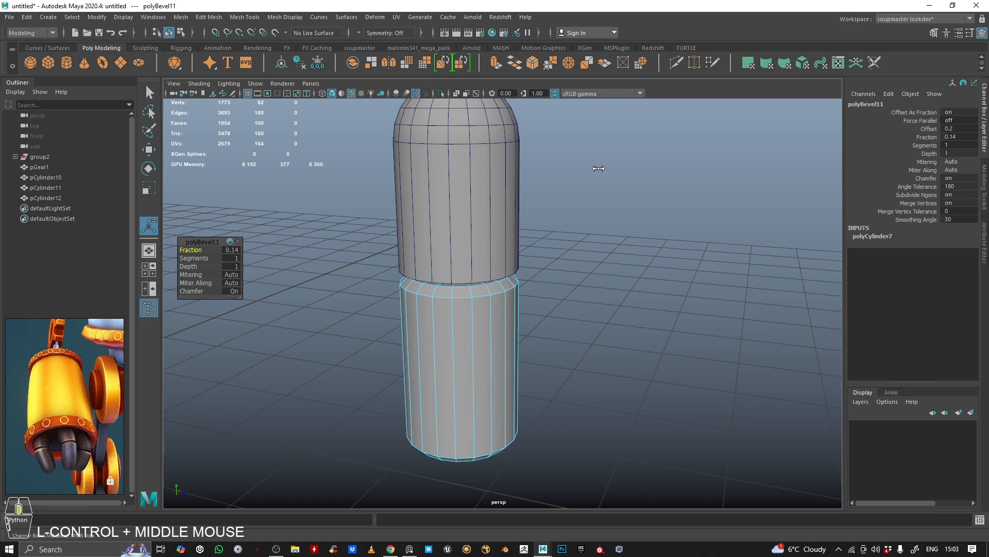
Bevel the bottom edge loop of the domed cylinder with a fraction of about 0.17.
{"action": "left_click", "coordinate": [478, 230]}
{"action": "right_click_drag", "start_coordinate": [494, 210], "coordinate": [482, 121]}
{"action": "left_click_drag", "start_coordinate": [476, 268], "coordinate": [466, 215], "text": "alt"}
{"action": "middle_click_drag", "start_coordinate": [466, 215], "coordinate": [461, 273], "text": "alt"}
{"action": "right_click_drag", "start_coordinate": [462, 273], "coordinate": [493, 227], "text": "alt"}
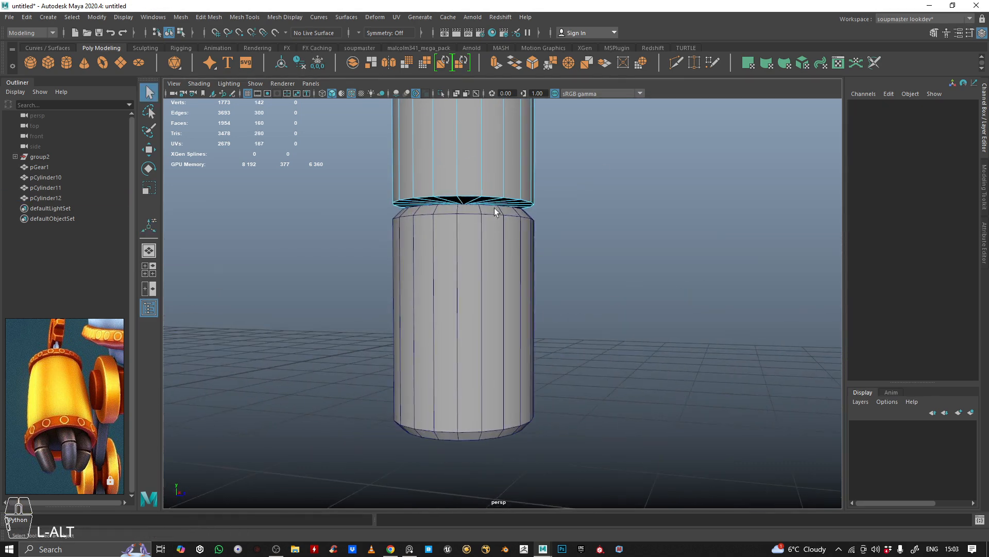
{"action": "double_click", "coordinate": [469, 186]}
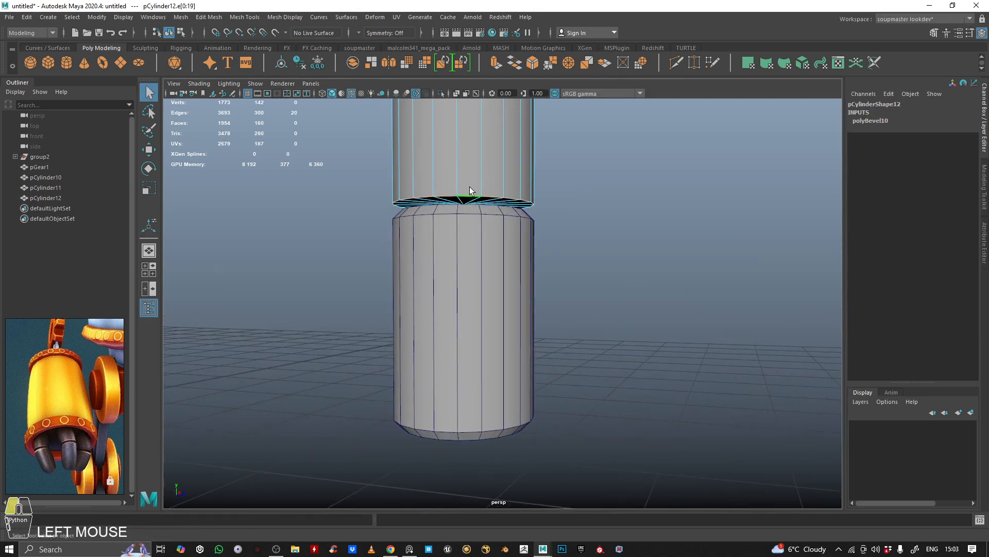
{"action": "left_click", "coordinate": [536, 63]}
{"action": "middle_click_drag", "start_coordinate": [598, 192], "coordinate": [610, 191], "text": "ctrl"}
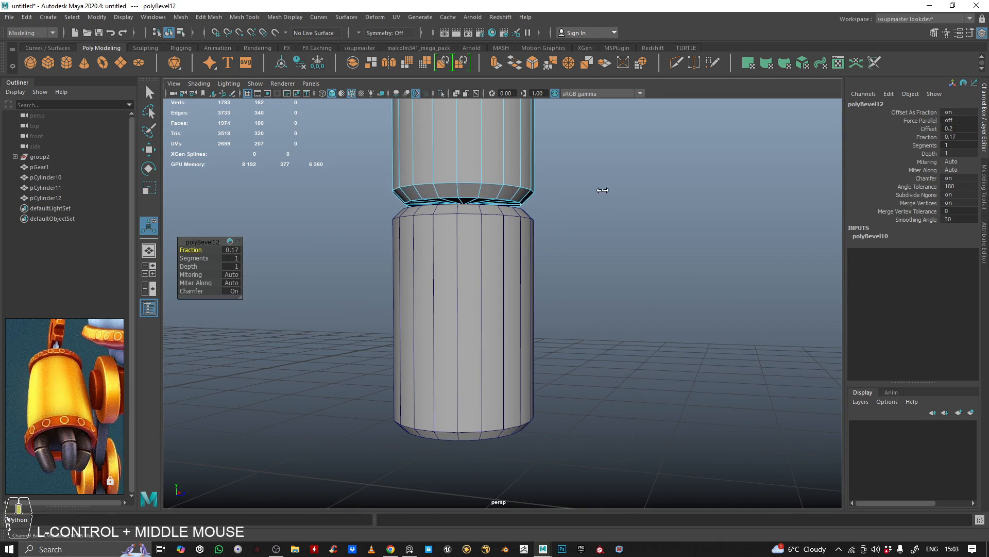
Tilt the domed cylinder to 26.667 degrees about its X axis.
{"action": "right_click_drag", "start_coordinate": [531, 176], "coordinate": [578, 155]}
{"action": "left_click_drag", "start_coordinate": [578, 155], "coordinate": [533, 174], "text": "alt"}
{"action": "right_click_drag", "start_coordinate": [534, 169], "coordinate": [565, 177], "text": "alt"}
{"action": "middle_click_drag", "start_coordinate": [565, 177], "coordinate": [630, 229], "text": "alt"}
{"action": "left_click_drag", "start_coordinate": [630, 229], "coordinate": [657, 242], "text": "alt"}
{"action": "left_click", "coordinate": [499, 235]}
{"action": "key", "text": "e"}
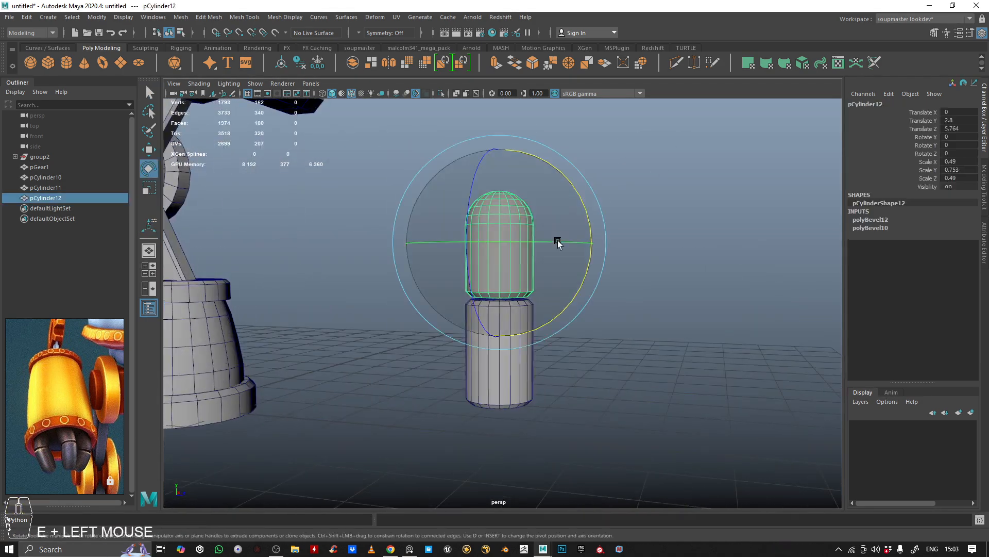
{"action": "left_click_drag", "start_coordinate": [589, 196], "coordinate": [596, 244]}
Move the tilted domed segment to Y 2.891, Z 6.2, leaving a small gap above the lower cylinder.
{"action": "key", "text": "w"}
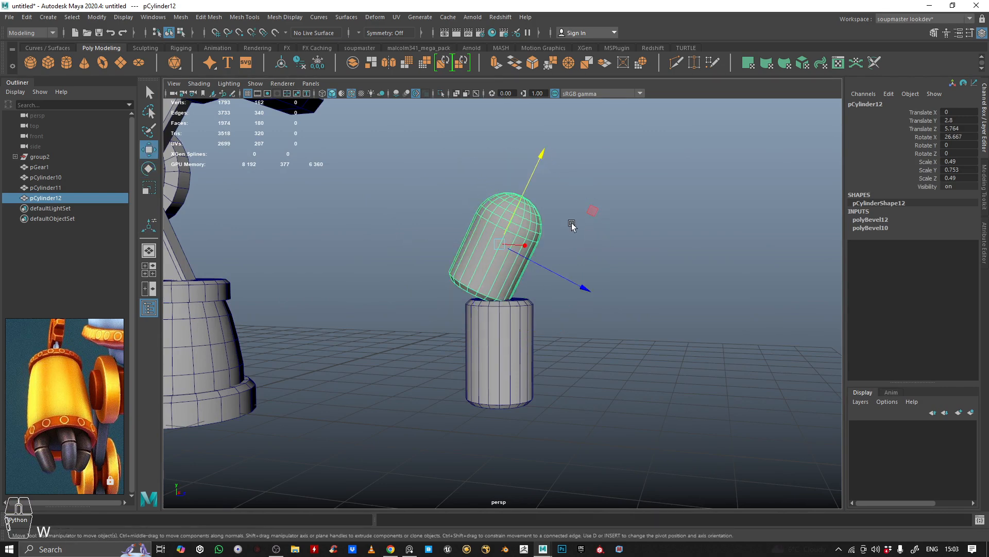
{"action": "left_click_drag", "start_coordinate": [592, 210], "coordinate": [489, 219]}
{"action": "right_click_drag", "start_coordinate": [489, 219], "coordinate": [573, 259], "text": "alt"}
{"action": "middle_click_drag", "start_coordinate": [574, 259], "coordinate": [636, 256], "text": "alt"}
{"action": "right_click_drag", "start_coordinate": [636, 257], "coordinate": [726, 214], "text": "alt"}
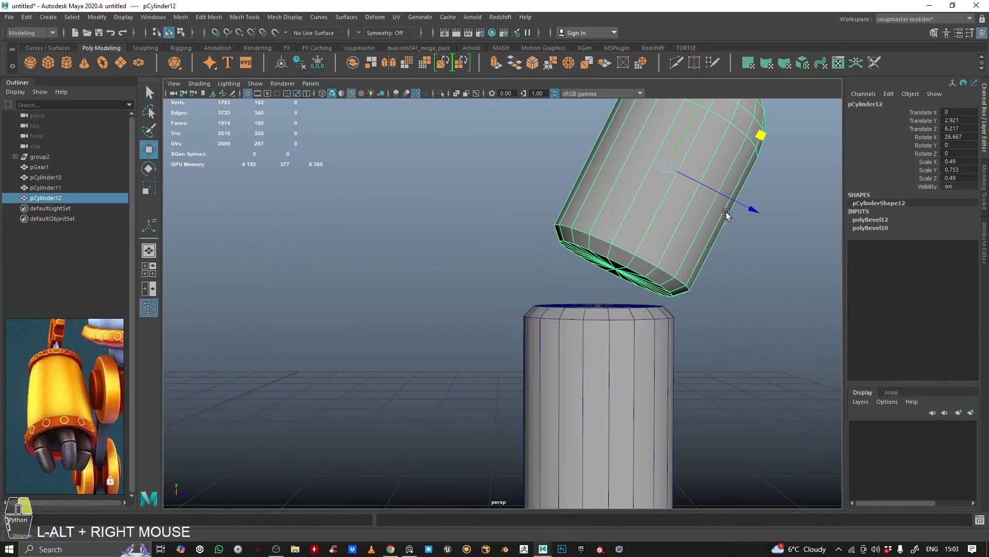
{"action": "left_click_drag", "start_coordinate": [765, 134], "coordinate": [762, 138]}
{"action": "right_click_drag", "start_coordinate": [763, 138], "coordinate": [475, 249], "text": "alt"}
{"action": "left_click_drag", "start_coordinate": [475, 249], "coordinate": [524, 252], "text": "alt"}
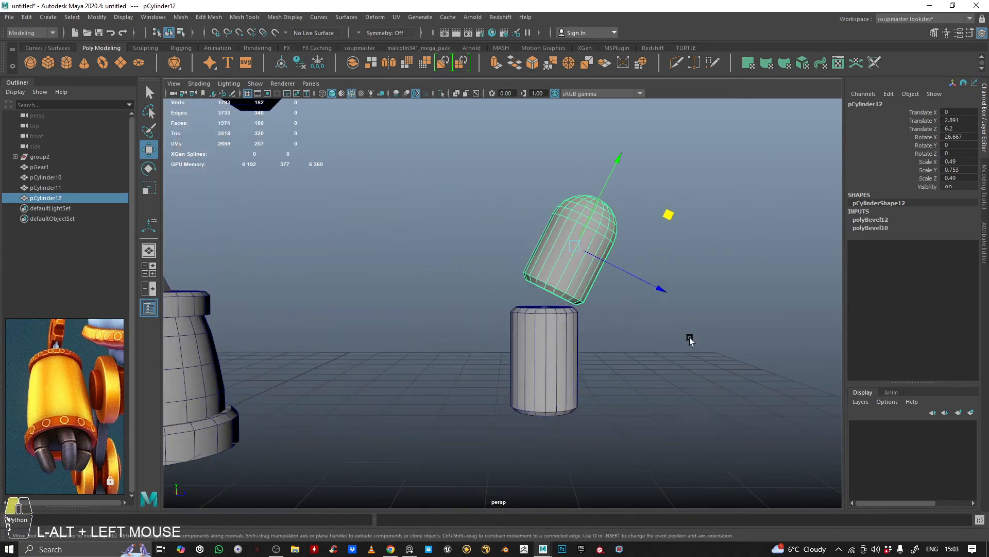
Examine the two finger segments and the gap between them from several angles and distances.
{"action": "left_click", "coordinate": [688, 338]}
{"action": "right_click_drag", "start_coordinate": [688, 338], "coordinate": [428, 340], "text": "alt"}
{"action": "mouse_move", "coordinate": [428, 340]}
{"action": "left_mouse_down", "text": "alt"}
{"action": "mouse_move", "coordinate": [409, 317]}
{"action": "mouse_move", "coordinate": [484, 361]}
{"action": "mouse_move", "coordinate": [535, 338]}
{"action": "mouse_move", "coordinate": [425, 344]}
{"action": "left_mouse_up", "text": "alt"}
{"action": "right_click_drag", "start_coordinate": [425, 344], "coordinate": [651, 315], "text": "alt"}
{"action": "left_click_drag", "start_coordinate": [651, 316], "coordinate": [543, 312], "text": "alt"}
{"action": "middle_click_drag", "start_coordinate": [543, 312], "coordinate": [614, 271], "text": "alt"}
{"action": "right_click_drag", "start_coordinate": [614, 272], "coordinate": [603, 266], "text": "alt"}
{"action": "left_click_drag", "start_coordinate": [603, 266], "coordinate": [593, 270], "text": "alt"}
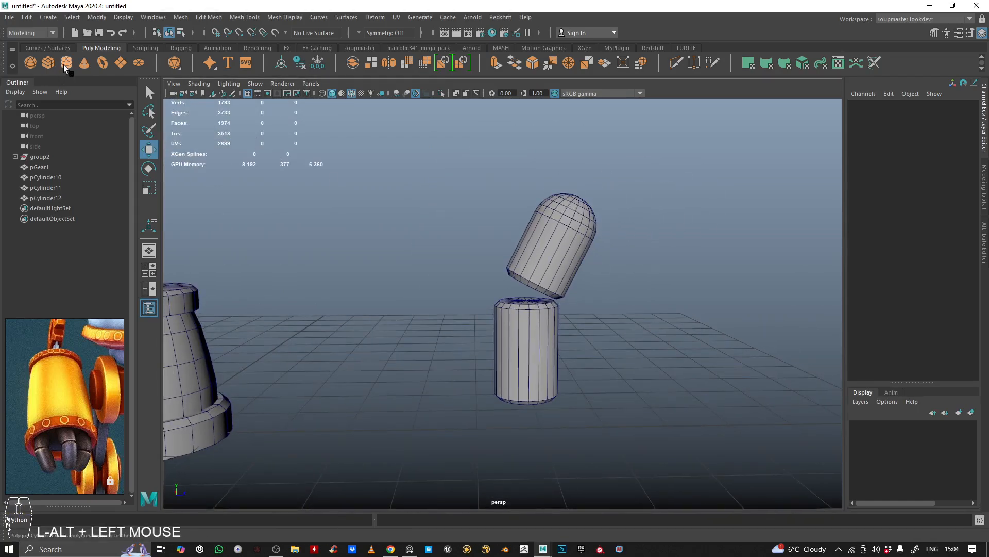
{"action": "left_click_drag", "start_coordinate": [468, 360], "coordinate": [483, 366], "text": "alt"}
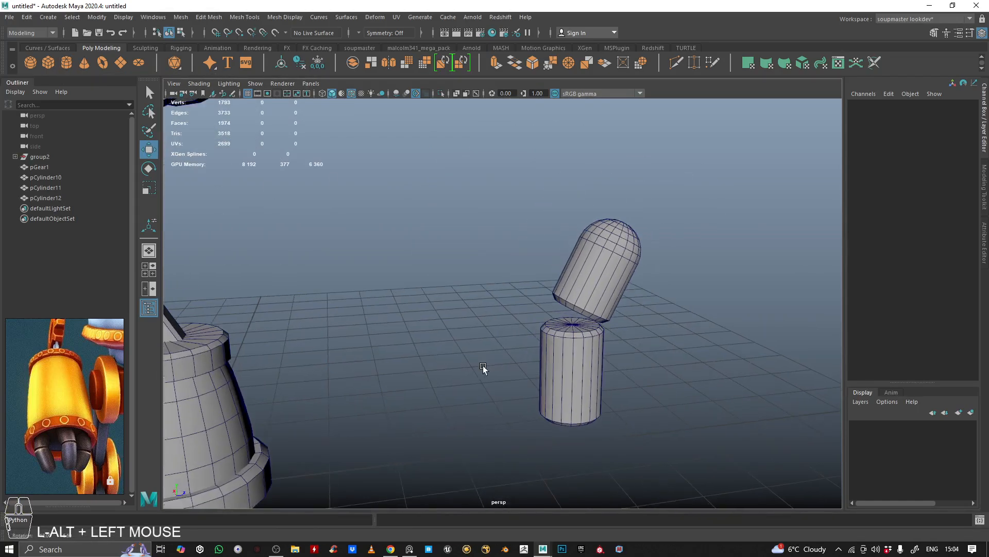
{"action": "right_click_drag", "start_coordinate": [483, 366], "coordinate": [608, 367], "text": "alt"}
{"action": "middle_click_drag", "start_coordinate": [608, 367], "coordinate": [410, 332], "text": "alt"}
{"action": "left_click_drag", "start_coordinate": [411, 331], "coordinate": [479, 292], "text": "alt"}
Duplicate the lower finger cylinder and rotate the copy -90 degrees about Z so it lies crosswise.
{"action": "left_click", "coordinate": [559, 345]}
{"action": "middle_click_drag", "start_coordinate": [626, 346], "coordinate": [569, 340], "text": "alt"}
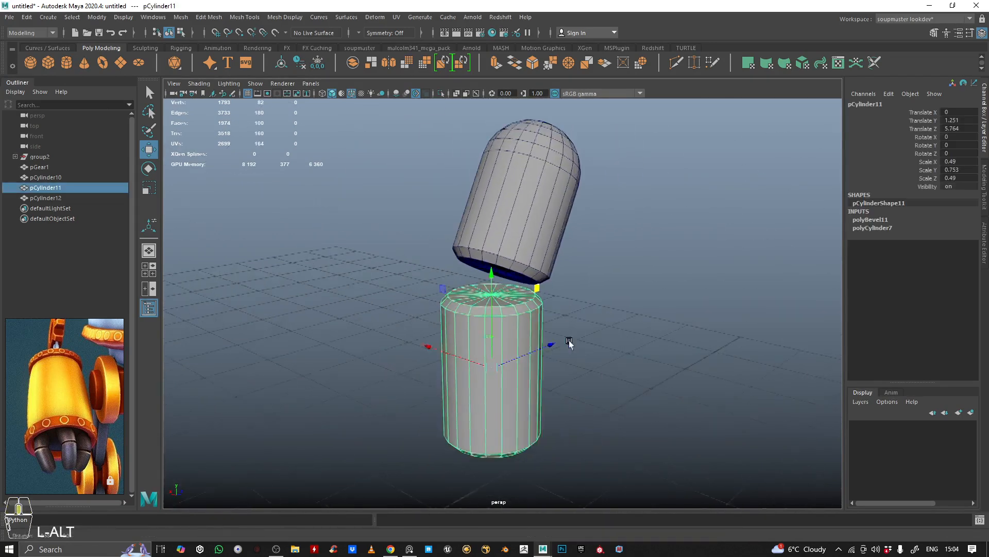
{"action": "key", "text": "ctrl+d"}
{"action": "key", "text": "e"}
{"action": "left_click_drag", "start_coordinate": [546, 352], "coordinate": [493, 301]}
{"action": "key", "text": "w"}
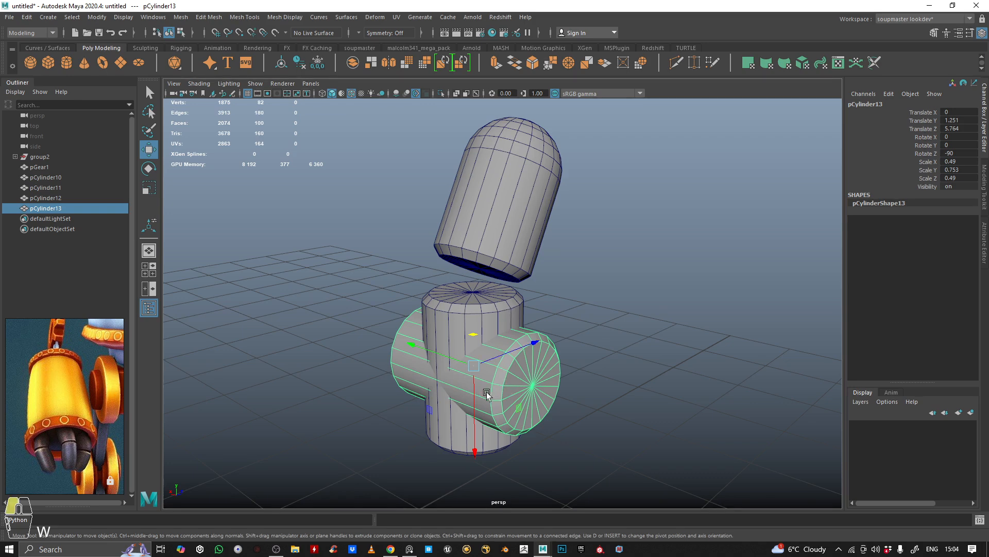
Shrink the crosswise cylinder and place it as a knuckle joint in the gap between the two finger segments.
{"action": "left_click_drag", "start_coordinate": [486, 394], "coordinate": [470, 271], "text": "alt"}
{"action": "key", "text": "ctrl+z"}
{"action": "left_click_drag", "start_coordinate": [470, 271], "coordinate": [407, 287], "text": "alt"}
{"action": "key", "text": "w"}
{"action": "scroll", "coordinate": [382, 278], "scroll_direction": "down", "scroll_amount": 2}
{"action": "left_click", "coordinate": [668, 275]}
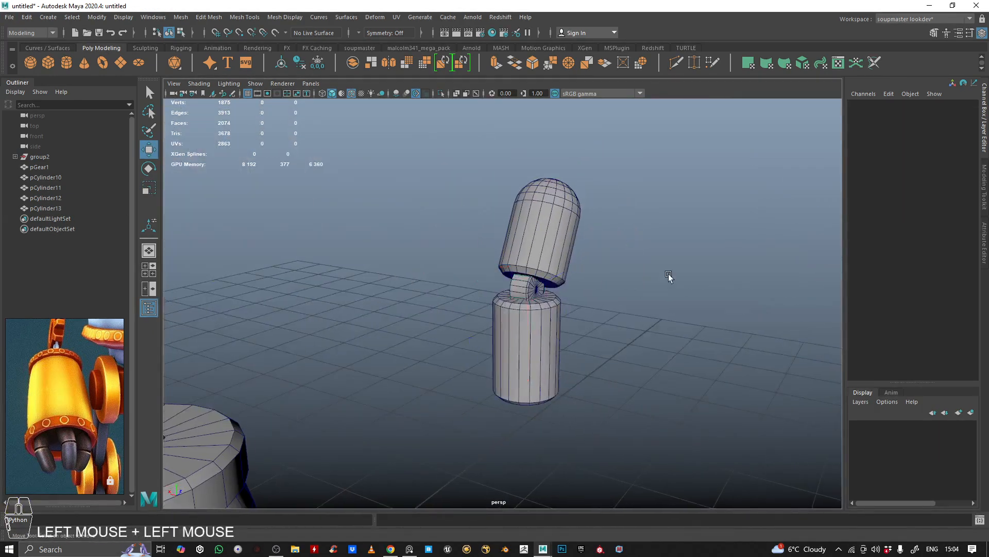
Turn off the wireframe overlay on shaded objects and combine the three finger parts into one mesh.
{"action": "mouse_move", "coordinate": [669, 274]}
{"action": "left_mouse_down", "text": "alt"}
{"action": "mouse_move", "coordinate": [443, 267]}
{"action": "mouse_move", "coordinate": [361, 301]}
{"action": "mouse_move", "coordinate": [483, 317]}
{"action": "mouse_move", "coordinate": [357, 96]}
{"action": "mouse_move", "coordinate": [536, 295]}
{"action": "left_mouse_up", "text": "alt"}
{"action": "left_click", "coordinate": [356, 96]}
{"action": "mouse_move", "coordinate": [536, 295]}
{"action": "right_mouse_down", "text": "alt"}
{"action": "mouse_move", "coordinate": [599, 290]}
{"action": "mouse_move", "coordinate": [572, 309]}
{"action": "right_mouse_up", "text": "alt"}
{"action": "left_click_drag", "start_coordinate": [572, 310], "coordinate": [614, 298], "text": "alt"}
{"action": "right_click_drag", "start_coordinate": [614, 299], "coordinate": [439, 273], "text": "alt"}
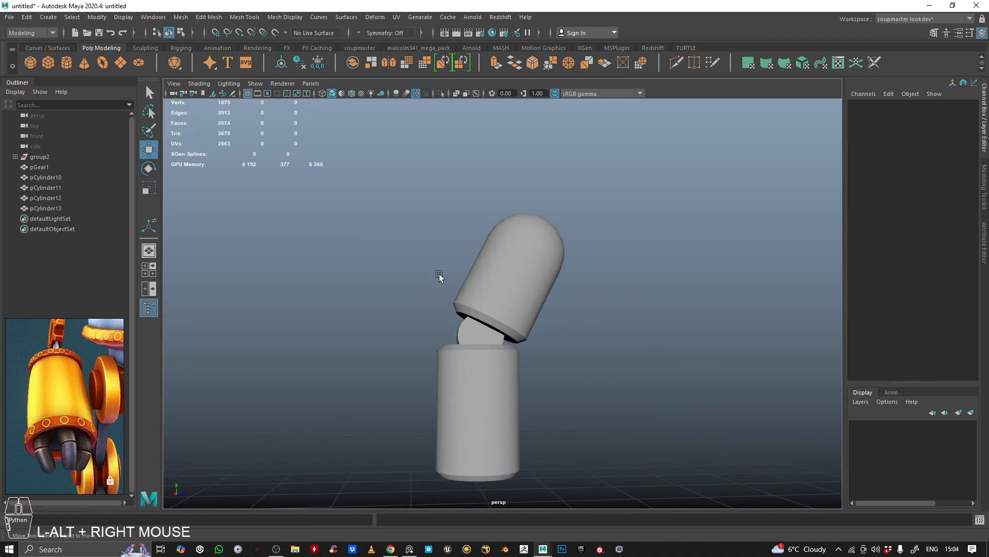
{"action": "left_click_drag", "start_coordinate": [439, 273], "coordinate": [560, 287]}
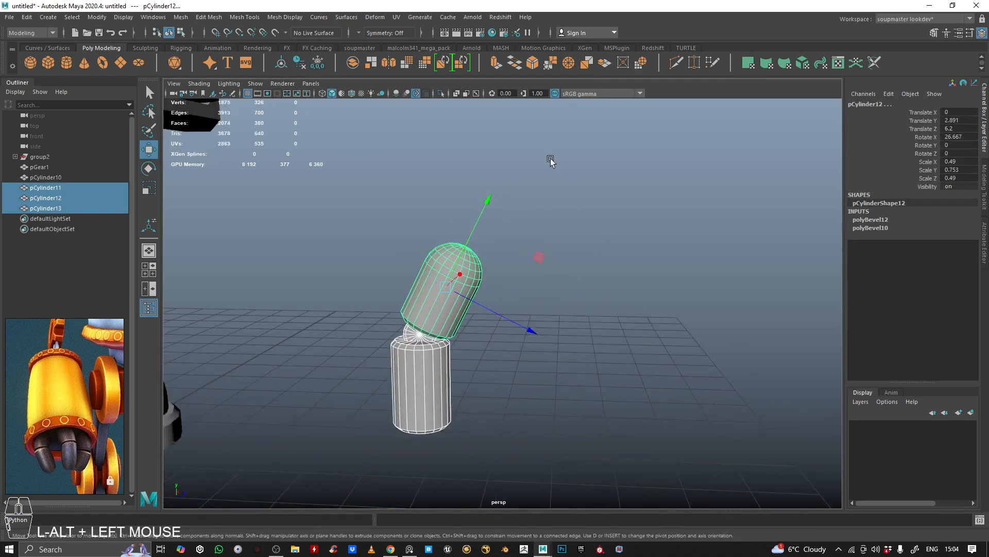
{"action": "left_click", "coordinate": [354, 66]}
Move the combined finger next to the robot's forearm at X -2.014, Y 5.121, Z -4.711.
{"action": "left_click_drag", "start_coordinate": [619, 272], "coordinate": [482, 256], "text": "alt"}
{"action": "middle_click_drag", "start_coordinate": [482, 257], "coordinate": [561, 296], "text": "alt"}
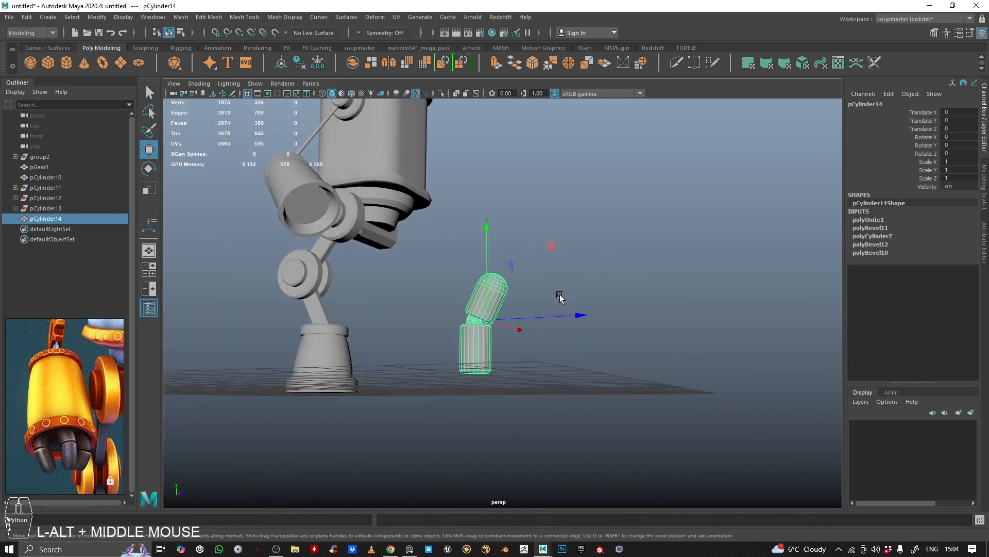
{"action": "left_click_drag", "start_coordinate": [562, 296], "coordinate": [446, 110], "text": "alt"}
{"action": "left_click_drag", "start_coordinate": [446, 111], "coordinate": [447, 159], "text": "alt"}
{"action": "left_click_drag", "start_coordinate": [449, 125], "coordinate": [402, 129]}
{"action": "middle_click_drag", "start_coordinate": [402, 129], "coordinate": [464, 207], "text": "alt"}
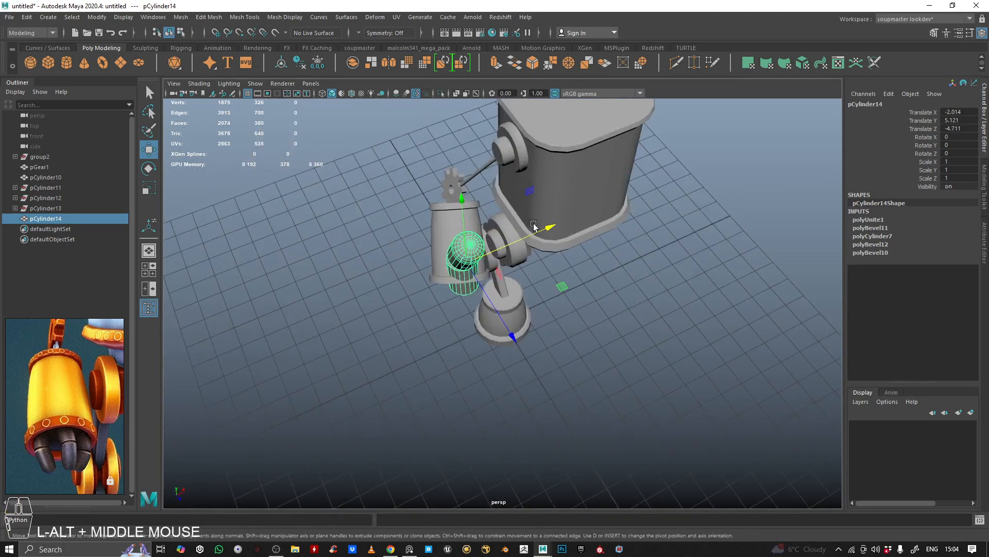
Rotate the finger to X 118.019, Y -16.396, Z -8.543 and move it to X -2.361, Y 3.143, Z -4.545.
{"action": "right_click_drag", "start_coordinate": [464, 206], "coordinate": [529, 232], "text": "alt"}
{"action": "key", "text": "e"}
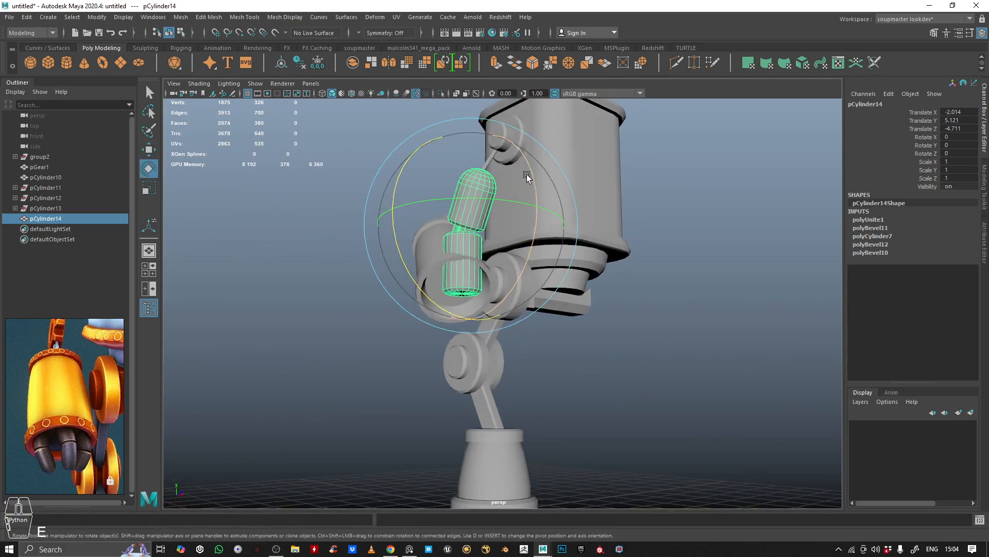
{"action": "left_click_drag", "start_coordinate": [535, 222], "coordinate": [486, 303]}
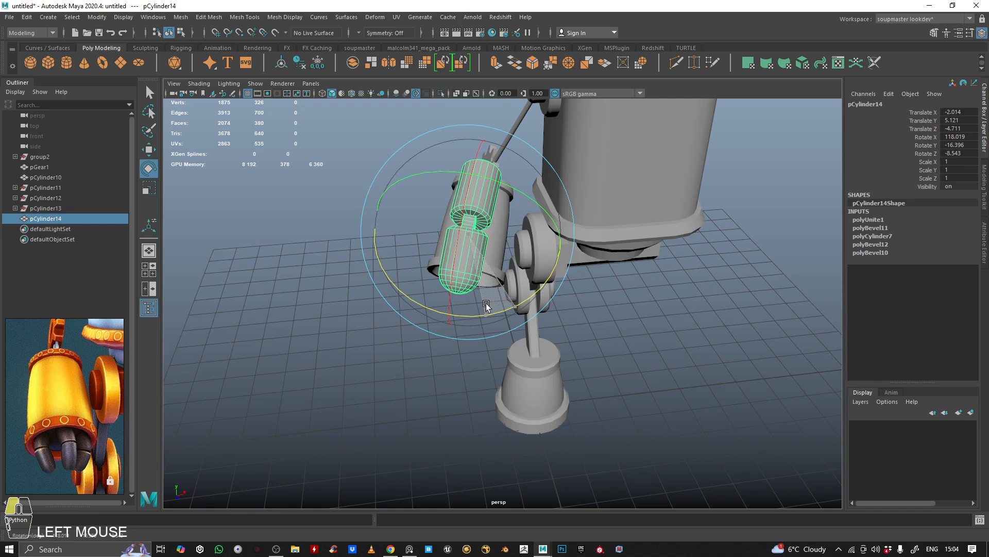
{"action": "left_click_drag", "start_coordinate": [486, 303], "coordinate": [546, 397], "text": "alt"}
{"action": "key", "text": "w"}
Scale the finger down uniformly to 0.454 to suit the forearm opening.
{"action": "key", "text": "r"}
{"action": "left_click", "coordinate": [505, 301]}
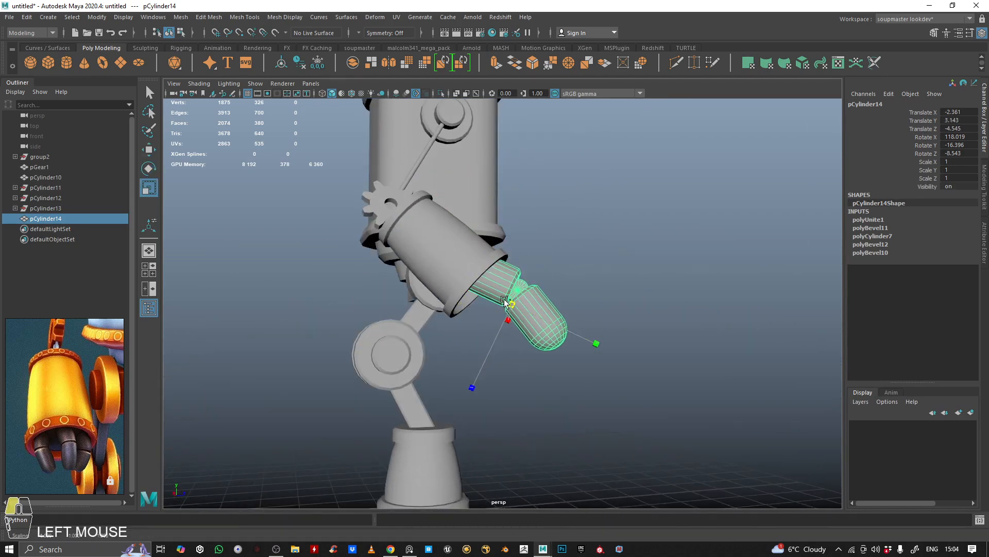
{"action": "left_click_drag", "start_coordinate": [512, 304], "coordinate": [497, 307]}
{"action": "right_click_drag", "start_coordinate": [498, 307], "coordinate": [562, 287], "text": "alt"}
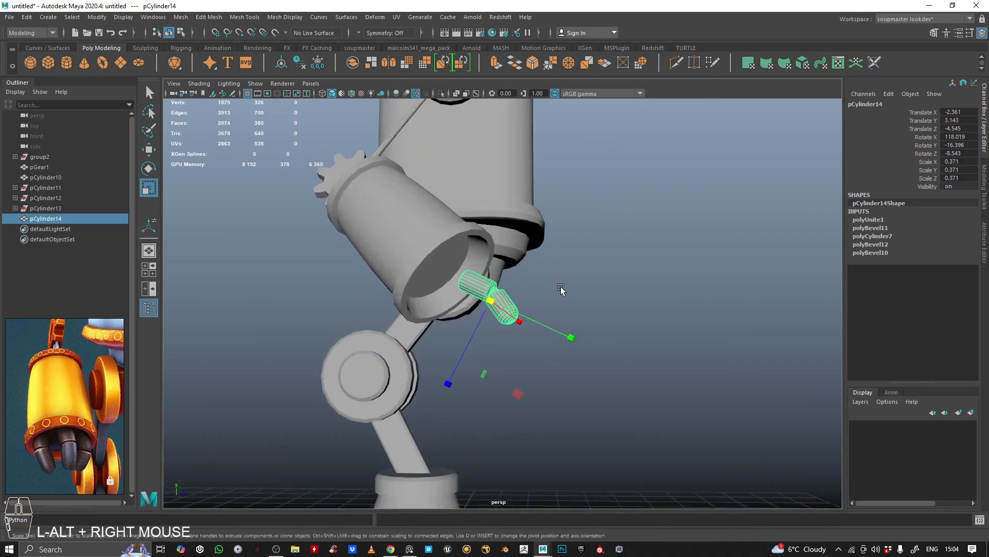
{"action": "left_click_drag", "start_coordinate": [561, 287], "coordinate": [519, 308], "text": "alt"}
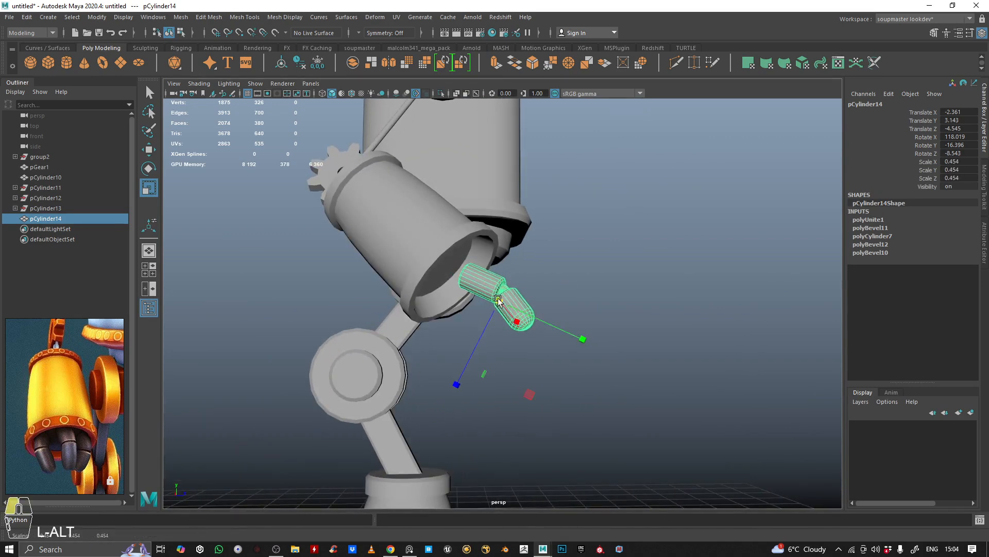
Move the scaled finger into the upper side of the forearm opening at X -2.244, Y 3.738, Z -4.638.
{"action": "right_click_drag", "start_coordinate": [498, 301], "coordinate": [597, 296], "text": "alt"}
{"action": "key", "text": "w"}
{"action": "left_click_drag", "start_coordinate": [588, 380], "coordinate": [496, 252]}
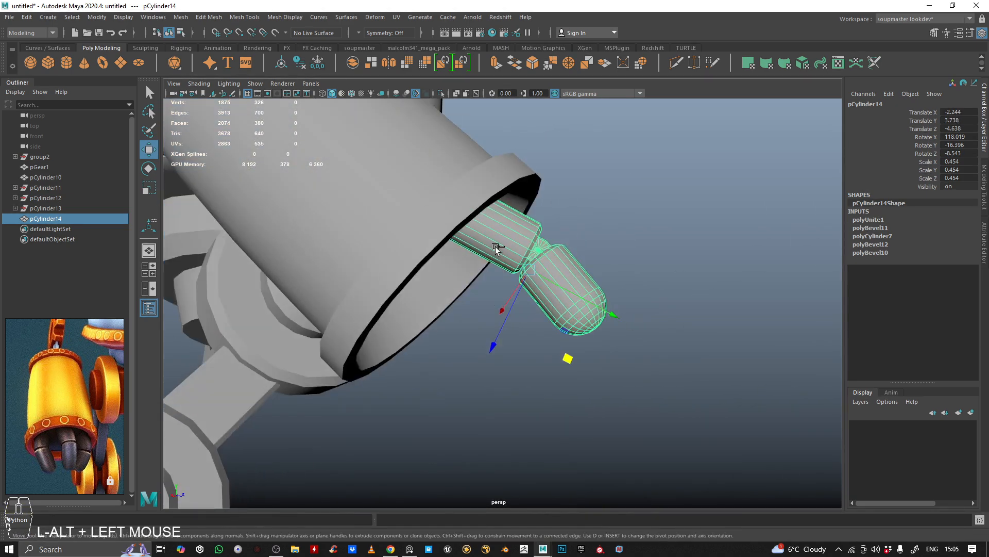
Isolate the finger and adjust the end vertices of its base segment along the segment's length.
{"action": "key", "text": "ctrl+1"}
{"action": "right_click_drag", "start_coordinate": [489, 227], "coordinate": [377, 132]}
{"action": "left_click_drag", "start_coordinate": [480, 248], "coordinate": [479, 247]}
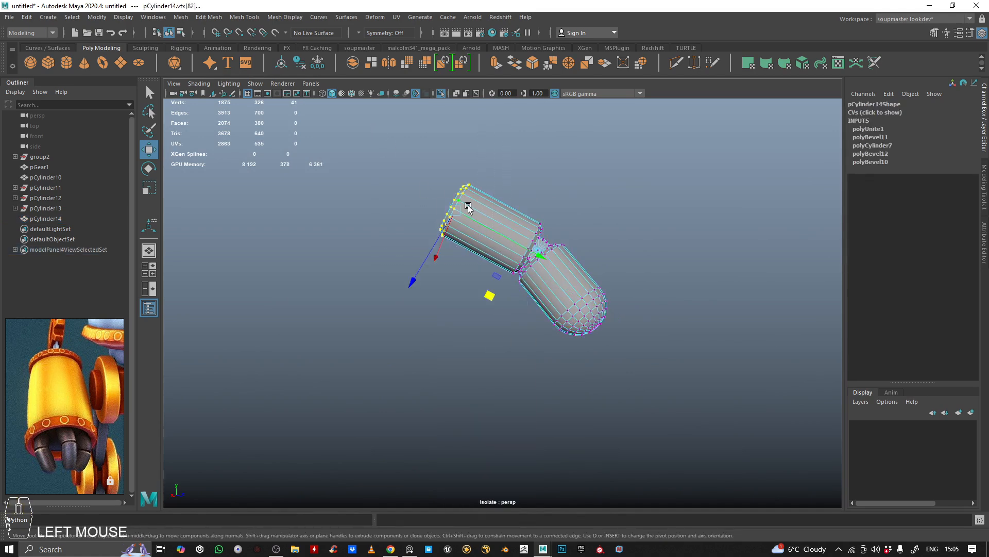
{"action": "right_click_drag", "start_coordinate": [463, 205], "coordinate": [580, 125]}
{"action": "key", "text": "ctrl+1"}
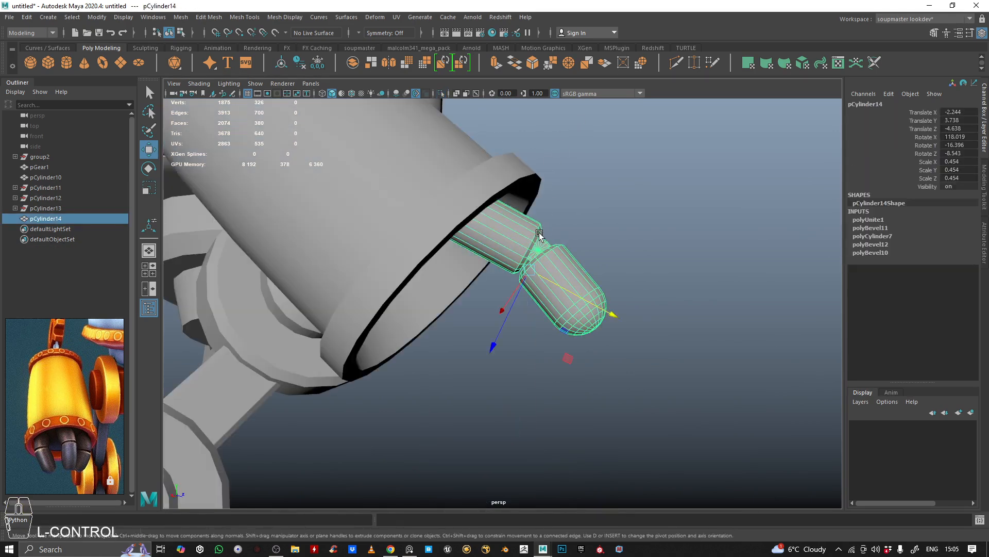
Duplicate the finger and rotate the copy to X 58.282, Y 5.384, Z 152.146.
{"action": "left_click_drag", "start_coordinate": [515, 237], "coordinate": [495, 278], "text": "alt"}
{"action": "middle_click_drag", "start_coordinate": [495, 278], "coordinate": [504, 293], "text": "alt"}
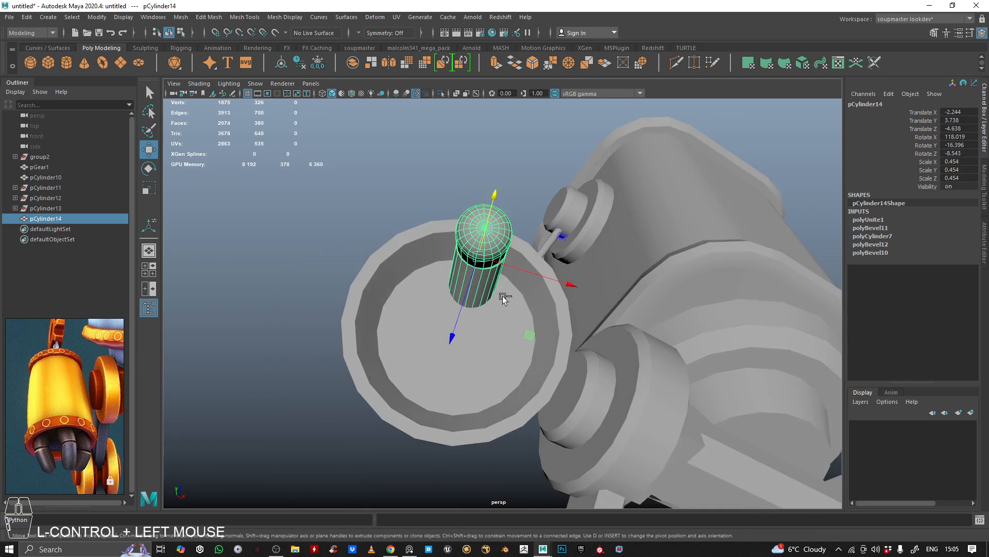
{"action": "key", "text": "ctrl+d"}
{"action": "key", "text": "e"}
{"action": "left_click_drag", "start_coordinate": [497, 327], "coordinate": [488, 404], "text": "alt"}
{"action": "mouse_move", "coordinate": [492, 323]}
{"action": "left_mouse_down"}
{"action": "mouse_move", "coordinate": [485, 325]}
{"action": "mouse_move", "coordinate": [463, 276]}
{"action": "mouse_move", "coordinate": [505, 274]}
{"action": "mouse_move", "coordinate": [496, 305]}
{"action": "left_mouse_up"}
{"action": "key", "text": "w"}
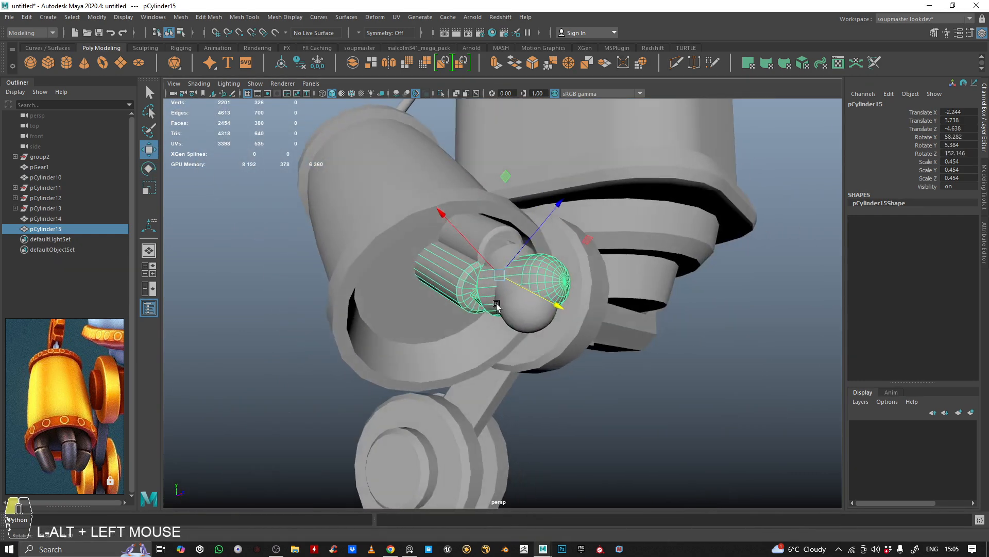
Move the second finger to X -2.561, Y 3.217, Z -5.12 inside the forearm rim and set its X rotation to 39.514.
{"action": "left_click_drag", "start_coordinate": [511, 178], "coordinate": [452, 220]}
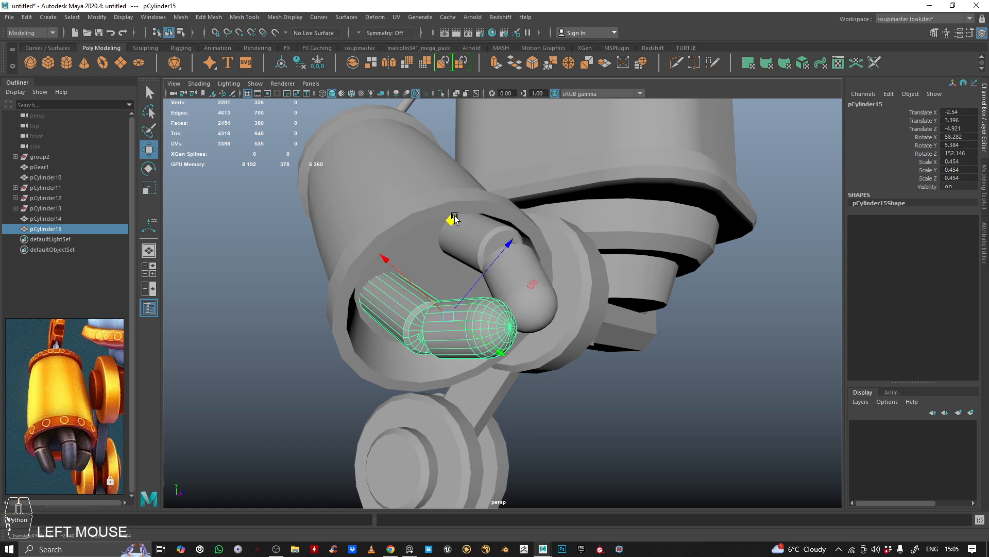
{"action": "key", "text": "e"}
{"action": "left_click_drag", "start_coordinate": [459, 362], "coordinate": [436, 315]}
{"action": "key", "text": "w"}
{"action": "left_click_drag", "start_coordinate": [465, 210], "coordinate": [441, 237]}
Duplicate the second finger and rotate the copy to X 79.674, Y 49.918, Z 224.326.
{"action": "left_click_drag", "start_coordinate": [441, 236], "coordinate": [406, 188], "text": "alt"}
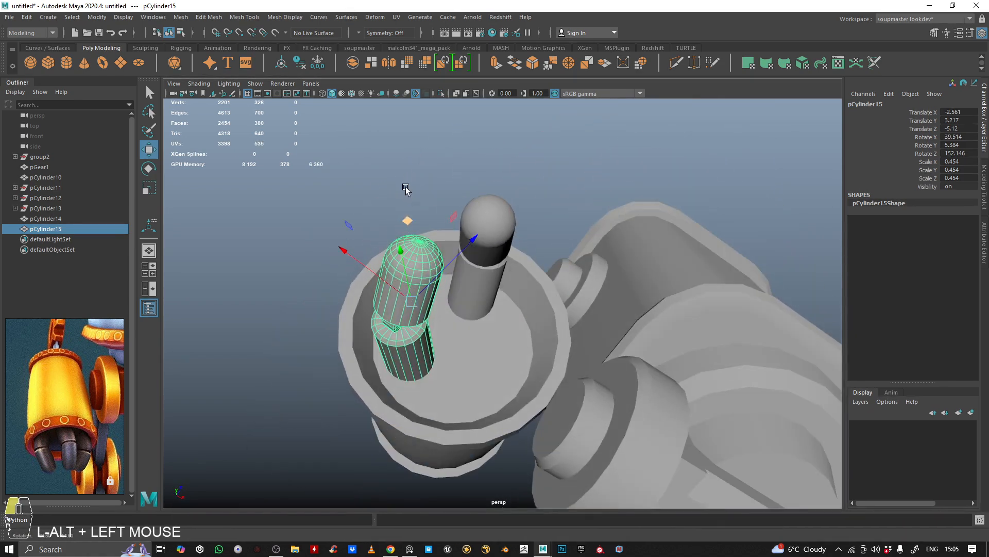
{"action": "key", "text": "ctrl+d"}
{"action": "key", "text": "e"}
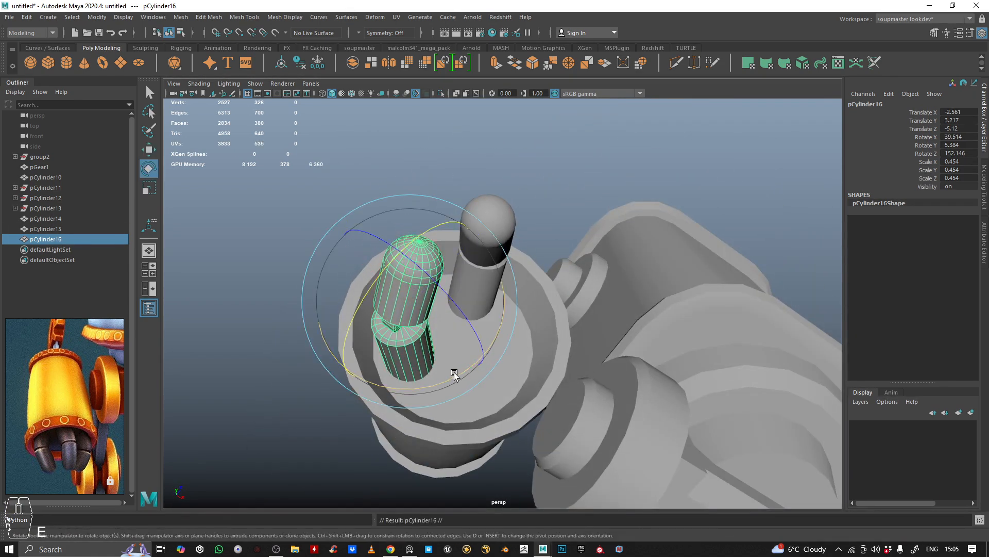
{"action": "left_click_drag", "start_coordinate": [454, 375], "coordinate": [506, 299]}
{"action": "key", "text": "w"}
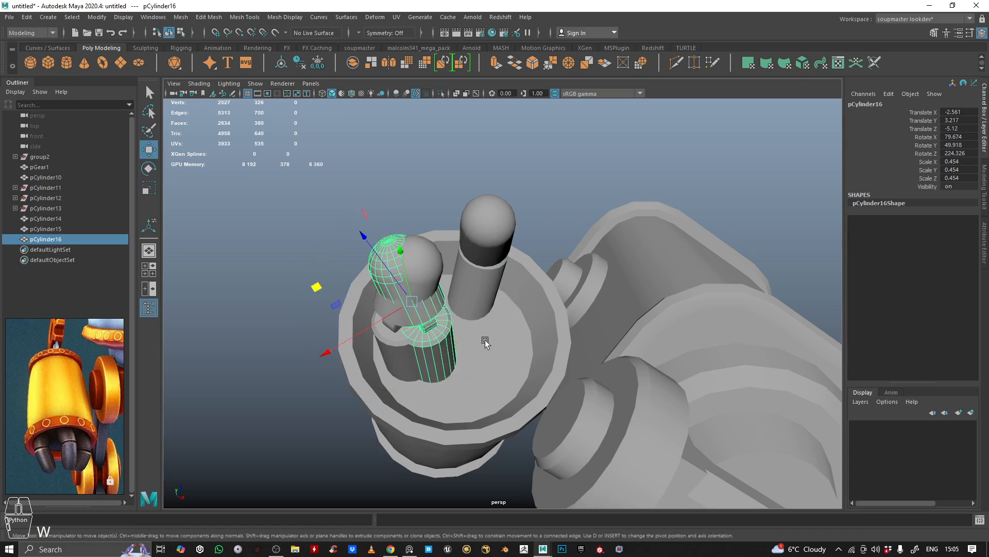
Move the third finger to X -1.958, Y 3.04, Z -4.949 and rotate it to X 59.771, Y 38.295, Z 198.549.
{"action": "left_click_drag", "start_coordinate": [322, 292], "coordinate": [476, 329]}
{"action": "key", "text": "e"}
{"action": "key", "text": "w"}
{"action": "key", "text": "e"}
{"action": "left_click_drag", "start_coordinate": [496, 267], "coordinate": [533, 279]}
{"action": "left_click_drag", "start_coordinate": [486, 328], "coordinate": [486, 312]}
{"action": "left_click_drag", "start_coordinate": [485, 315], "coordinate": [470, 286], "text": "alt"}
{"action": "key", "text": "w"}
{"action": "left_click_drag", "start_coordinate": [524, 360], "coordinate": [523, 326], "text": "alt"}
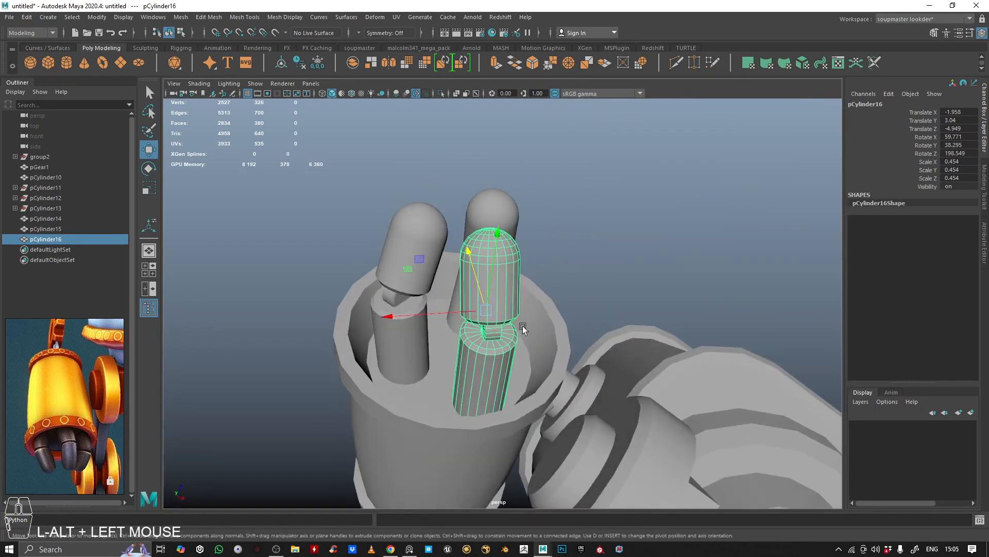
Set the third finger's X rotation to 54.368 and shift it to X -1.958, Y 3.051, Z -4.954 inside the forearm.
{"action": "left_click_drag", "start_coordinate": [473, 285], "coordinate": [485, 348]}
{"action": "key", "text": "e"}
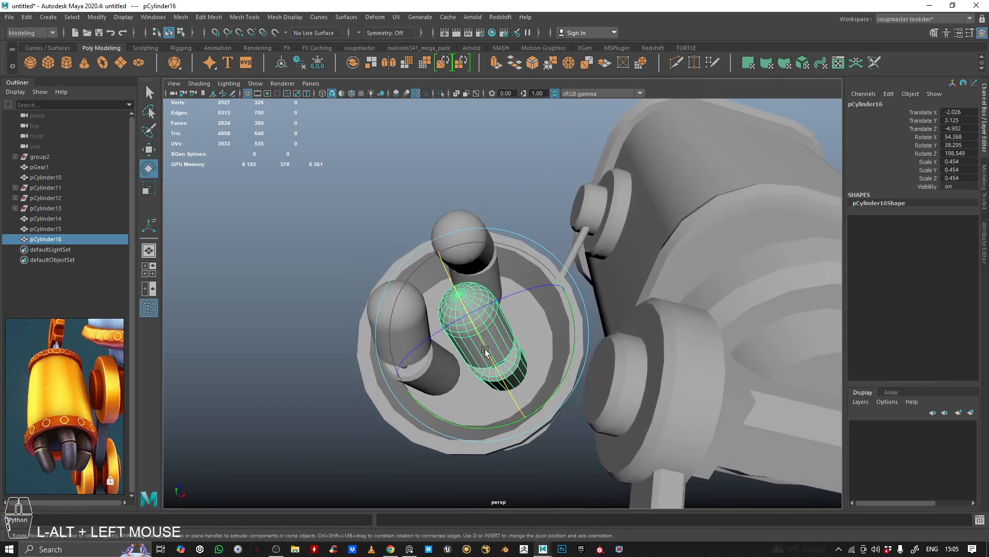
{"action": "key", "text": "w"}
{"action": "left_click_drag", "start_coordinate": [451, 265], "coordinate": [456, 281]}
{"action": "right_click_drag", "start_coordinate": [456, 281], "coordinate": [447, 298], "text": "alt"}
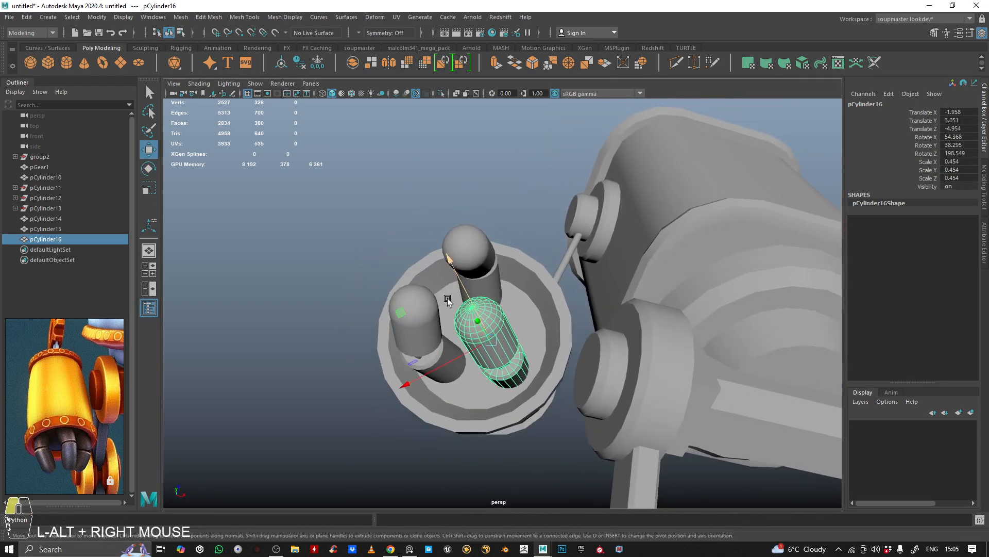
{"action": "left_click_drag", "start_coordinate": [447, 298], "coordinate": [385, 212], "text": "alt"}
{"action": "left_click", "coordinate": [385, 213]}
{"action": "right_click_drag", "start_coordinate": [385, 212], "coordinate": [417, 206], "text": "alt"}
{"action": "left_click_drag", "start_coordinate": [417, 206], "coordinate": [333, 277], "text": "alt"}
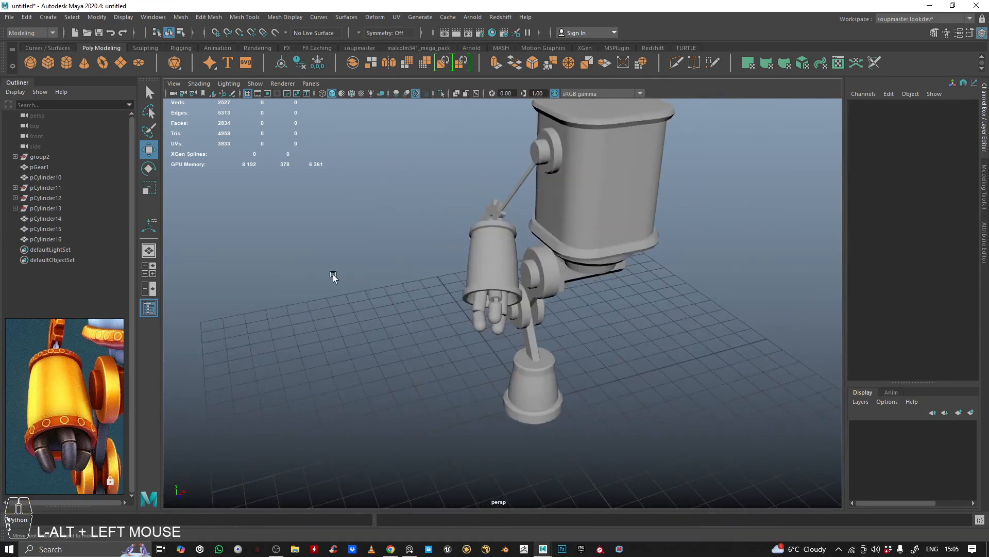
Turn the third finger about its lengthwise axis and reposition it within the forearm opening.
{"action": "right_click_drag", "start_coordinate": [333, 276], "coordinate": [423, 311], "text": "alt"}
{"action": "left_click_drag", "start_coordinate": [423, 311], "coordinate": [531, 249], "text": "alt"}
{"action": "right_click_drag", "start_coordinate": [531, 249], "coordinate": [398, 314], "text": "alt"}
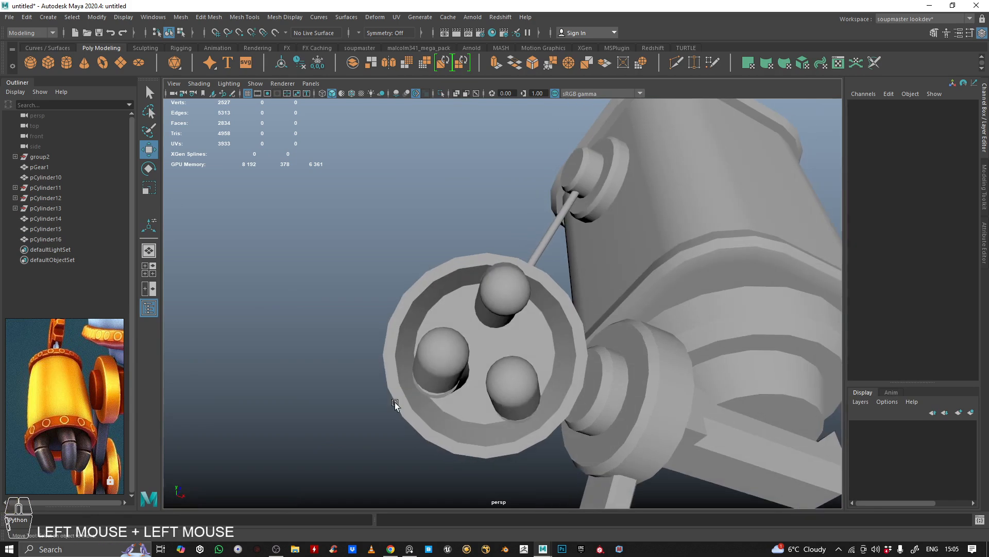
{"action": "left_click", "coordinate": [536, 406]}
{"action": "left_click_drag", "start_coordinate": [549, 407], "coordinate": [541, 343], "text": "alt"}
{"action": "key", "text": "e"}
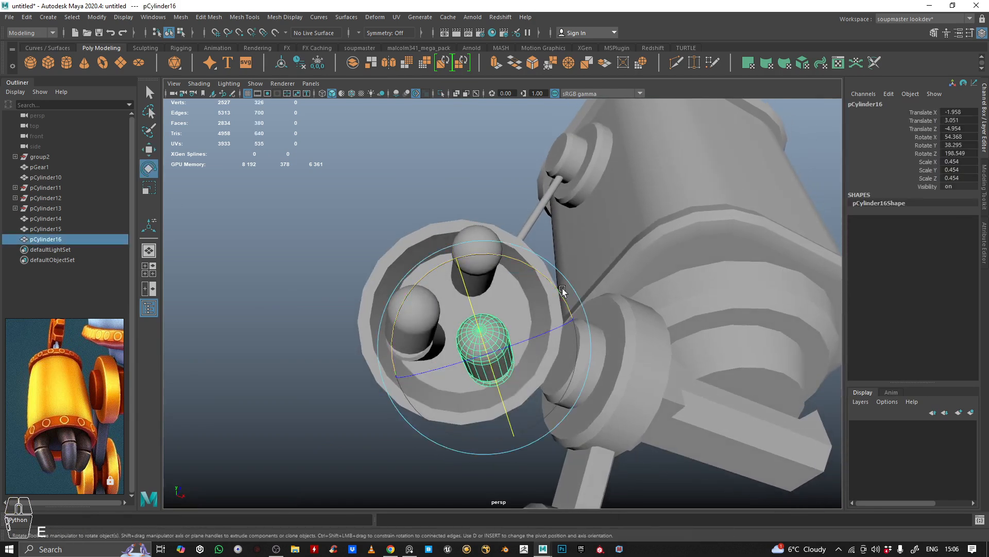
{"action": "left_click_drag", "start_coordinate": [562, 291], "coordinate": [536, 281]}
{"action": "key", "text": "w"}
{"action": "left_click_drag", "start_coordinate": [386, 329], "coordinate": [514, 319]}
Rotate the second finger, pCylinder15, about its lengthwise axis to turn the direction of its bend.
{"action": "left_click", "coordinate": [419, 304]}
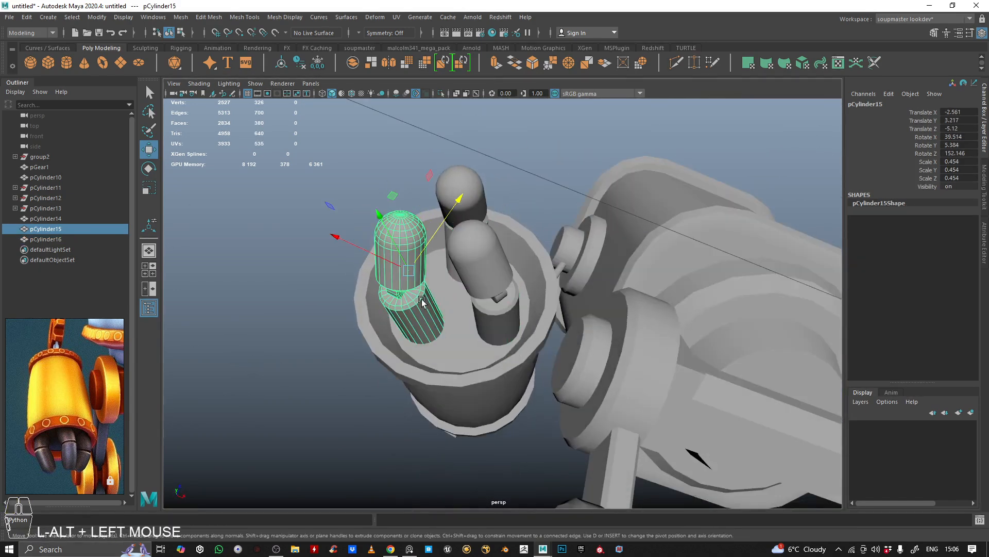
{"action": "left_click_drag", "start_coordinate": [418, 304], "coordinate": [446, 331], "text": "alt"}
{"action": "key", "text": "e"}
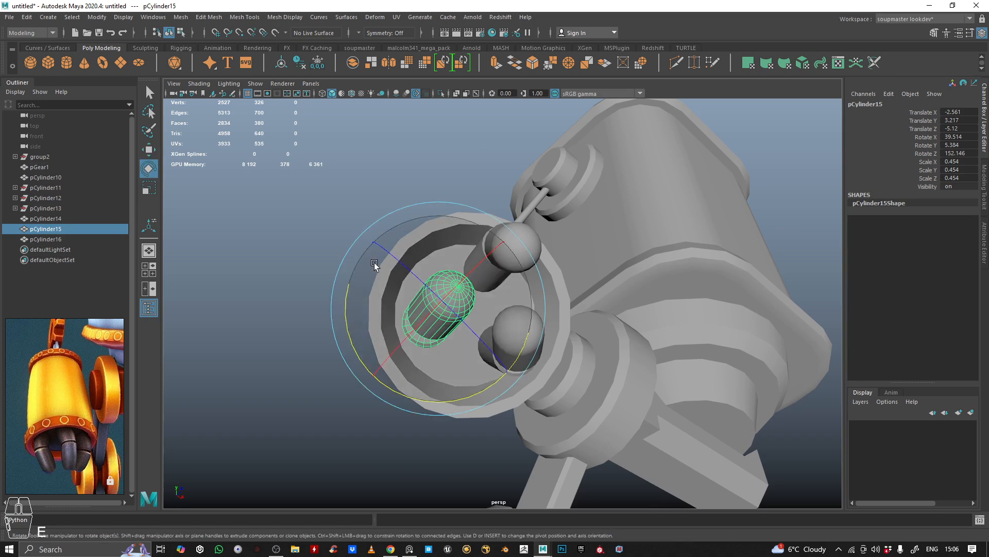
{"action": "left_click_drag", "start_coordinate": [355, 304], "coordinate": [428, 278]}
{"action": "right_click_drag", "start_coordinate": [428, 277], "coordinate": [373, 287], "text": "alt"}
{"action": "left_click_drag", "start_coordinate": [373, 288], "coordinate": [374, 310], "text": "alt"}
{"action": "left_click", "coordinate": [374, 311]}
Examine the torso's front strip and oval window in the reference image and compare them with the modelled torso.
{"action": "right_click_drag", "start_coordinate": [626, 220], "coordinate": [464, 263], "text": "alt"}
{"action": "left_click_drag", "start_coordinate": [464, 262], "coordinate": [360, 263], "text": "alt"}
{"action": "scroll", "coordinate": [103, 385], "scroll_direction": "down", "scroll_amount": 3}
{"action": "left_click_drag", "start_coordinate": [96, 349], "coordinate": [33, 413]}
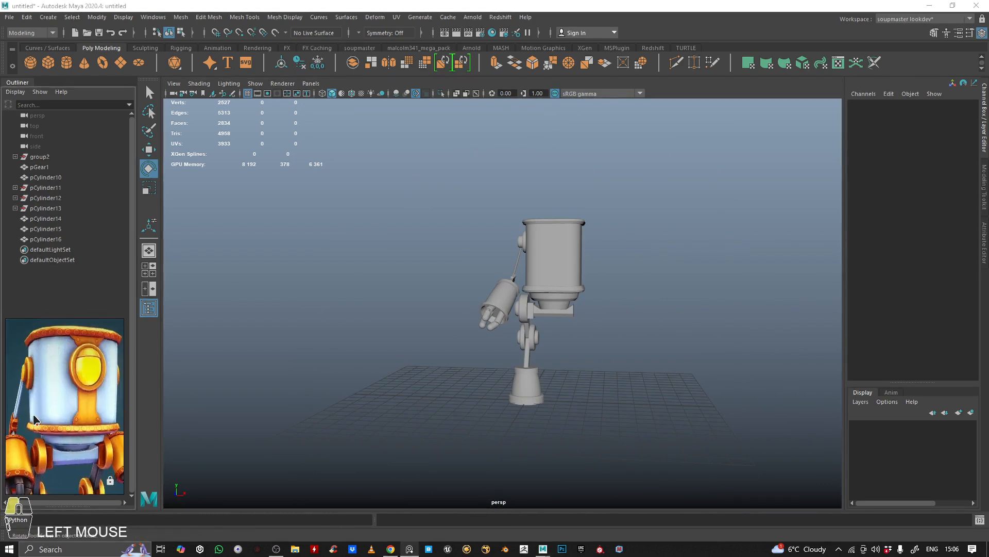
{"action": "left_click_drag", "start_coordinate": [54, 376], "coordinate": [48, 387]}
{"action": "scroll", "coordinate": [60, 380], "scroll_direction": "up", "scroll_amount": 3}
{"action": "left_click_drag", "start_coordinate": [78, 345], "coordinate": [60, 393]}
{"action": "left_click", "coordinate": [552, 255]}
{"action": "right_click_drag", "start_coordinate": [551, 255], "coordinate": [564, 274], "text": "alt"}
{"action": "key", "text": "q"}
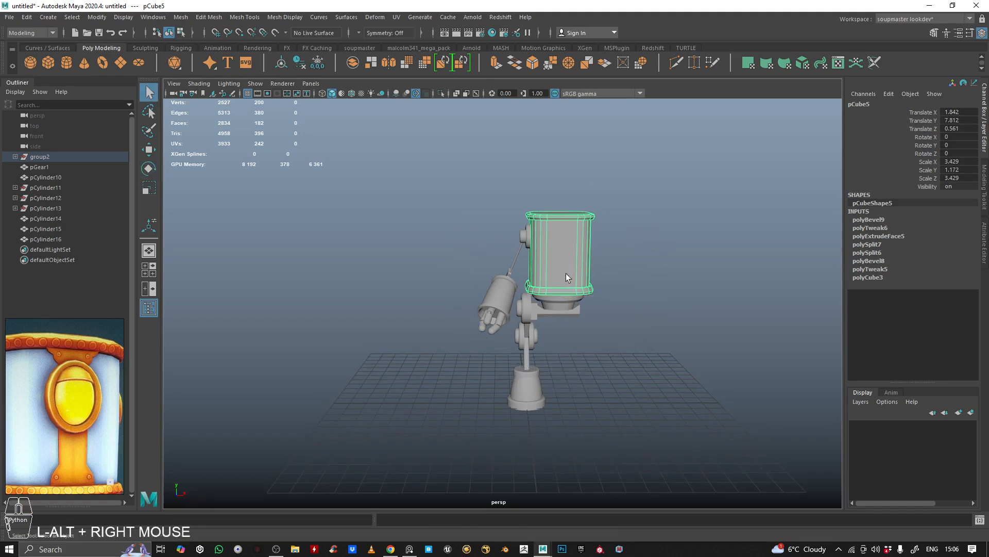
{"action": "left_click", "coordinate": [711, 277]}
{"action": "left_click_drag", "start_coordinate": [711, 276], "coordinate": [641, 288], "text": "alt"}
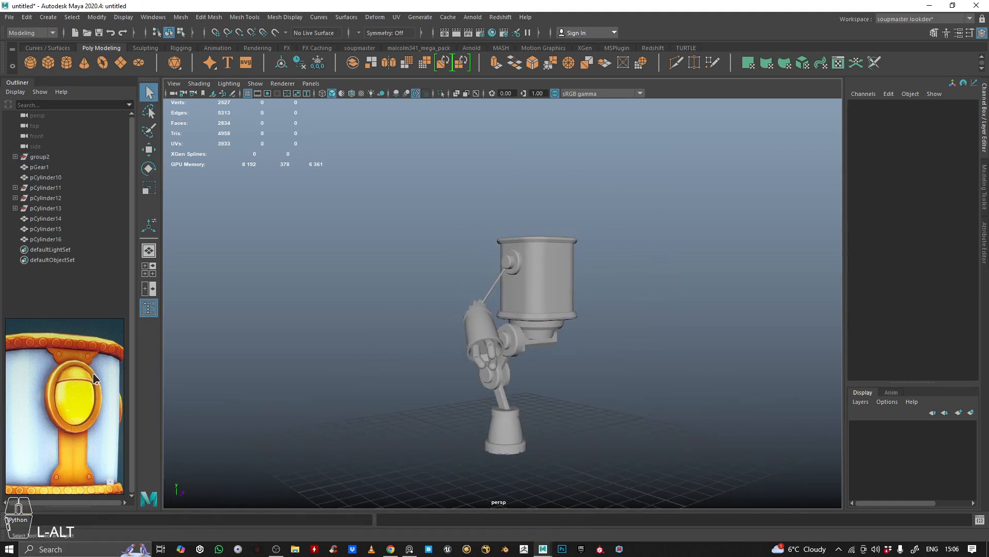
{"action": "left_click_drag", "start_coordinate": [93, 378], "coordinate": [86, 362]}
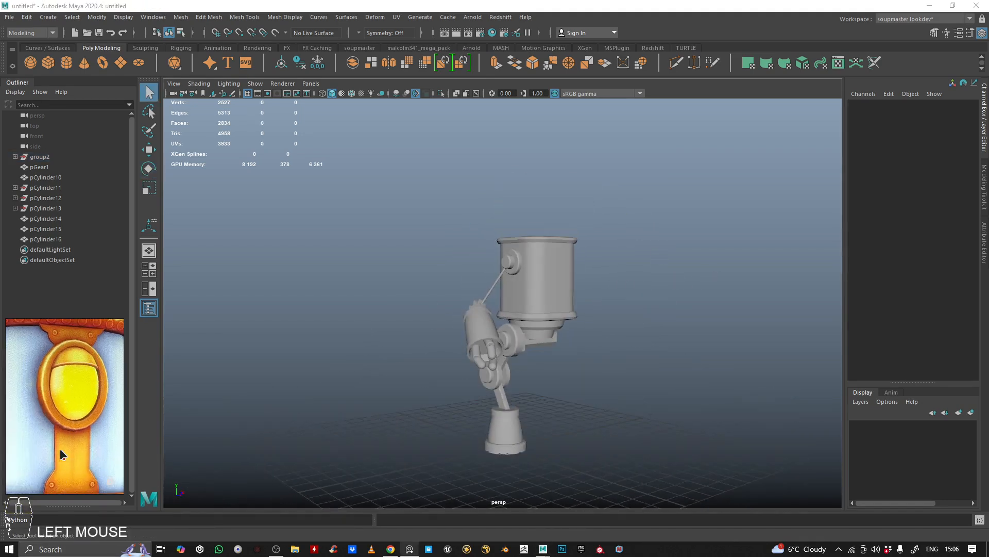
{"action": "scroll", "coordinate": [97, 426], "scroll_direction": "down", "scroll_amount": 3}
Duplicate the torso and delete all of the copy's faces except the flat front face.
{"action": "left_click", "coordinate": [569, 269]}
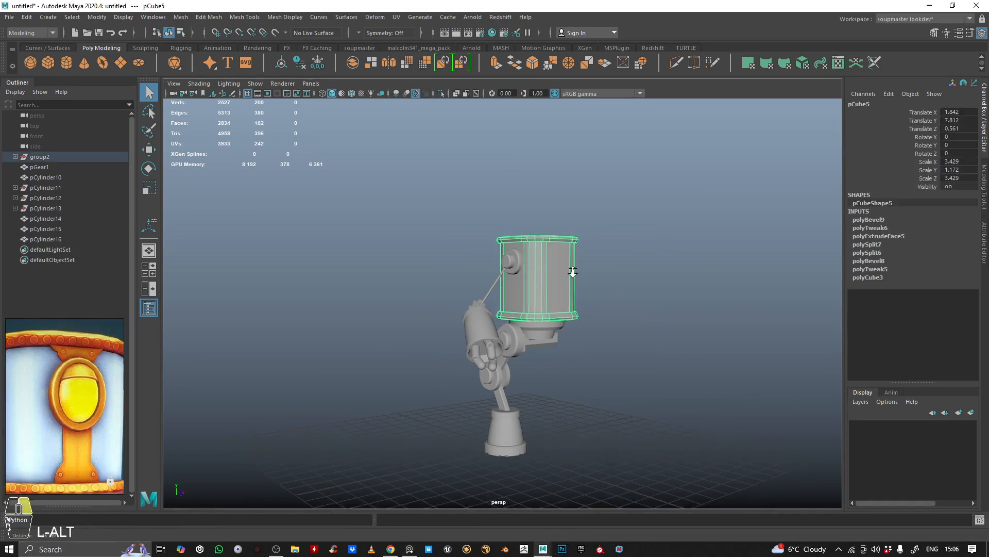
{"action": "right_click_drag", "start_coordinate": [569, 269], "coordinate": [588, 298], "text": "alt"}
{"action": "middle_click_drag", "start_coordinate": [588, 297], "coordinate": [608, 287], "text": "alt"}
{"action": "key", "text": "ctrl+d"}
{"action": "right_click_drag", "start_coordinate": [623, 213], "coordinate": [625, 241]}
{"action": "left_click", "coordinate": [512, 307]}
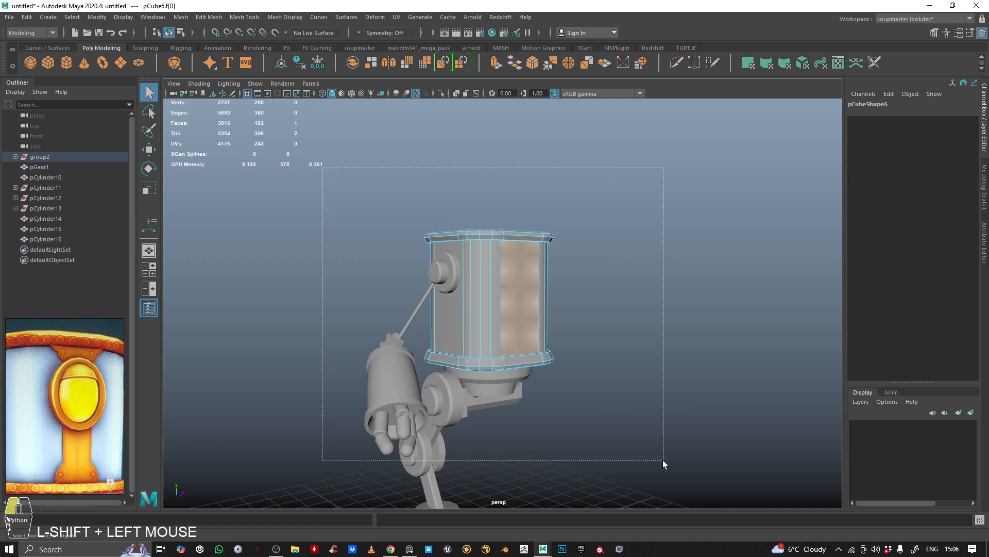
{"action": "left_click_drag", "start_coordinate": [663, 460], "coordinate": [663, 459], "text": "shift"}
{"action": "key", "text": "BackSpace"}
{"action": "right_click_drag", "start_coordinate": [478, 263], "coordinate": [550, 348]}
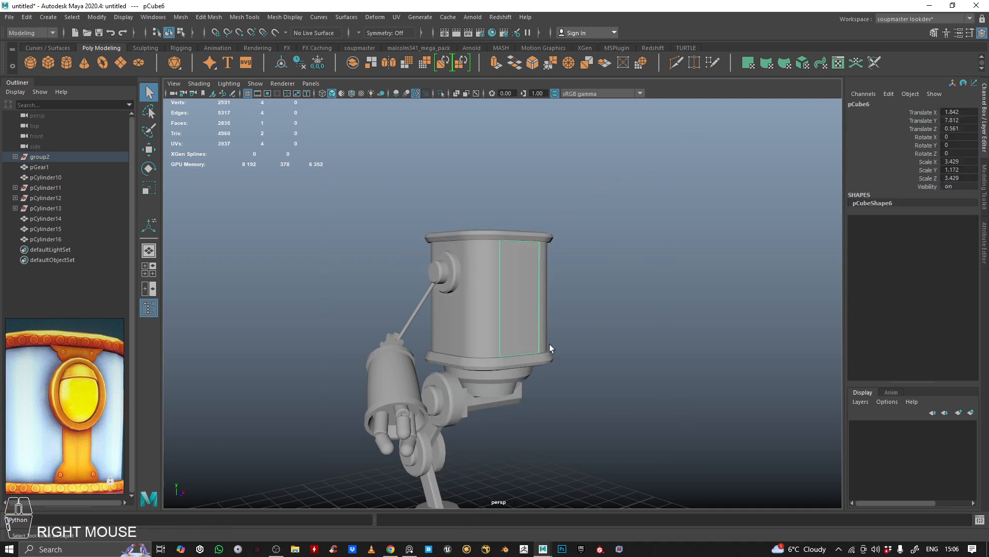
Center the front panel's pivot and narrow the panel to an X scale of 2.586.
{"action": "middle_click_drag", "start_coordinate": [522, 324], "coordinate": [530, 316], "text": "alt"}
{"action": "right_click_drag", "start_coordinate": [529, 317], "coordinate": [599, 293], "text": "alt"}
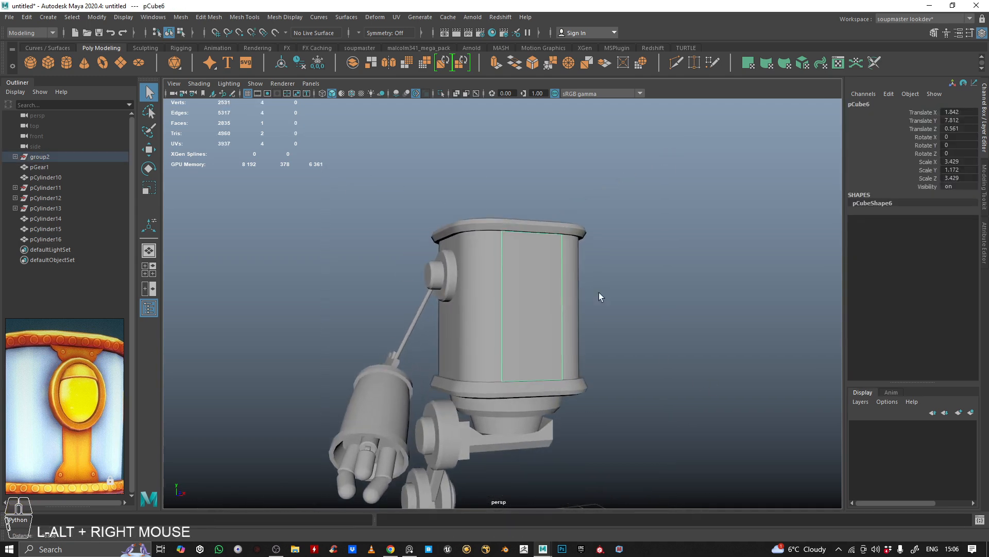
{"action": "key", "text": "r"}
{"action": "left_click_drag", "start_coordinate": [573, 368], "coordinate": [554, 364], "text": "alt"}
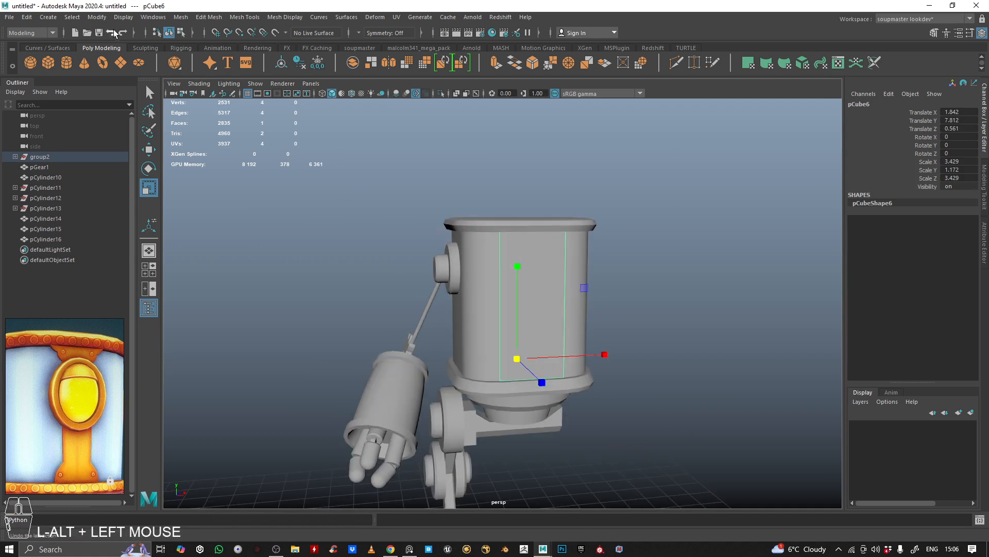
{"action": "left_click", "coordinate": [281, 67]}
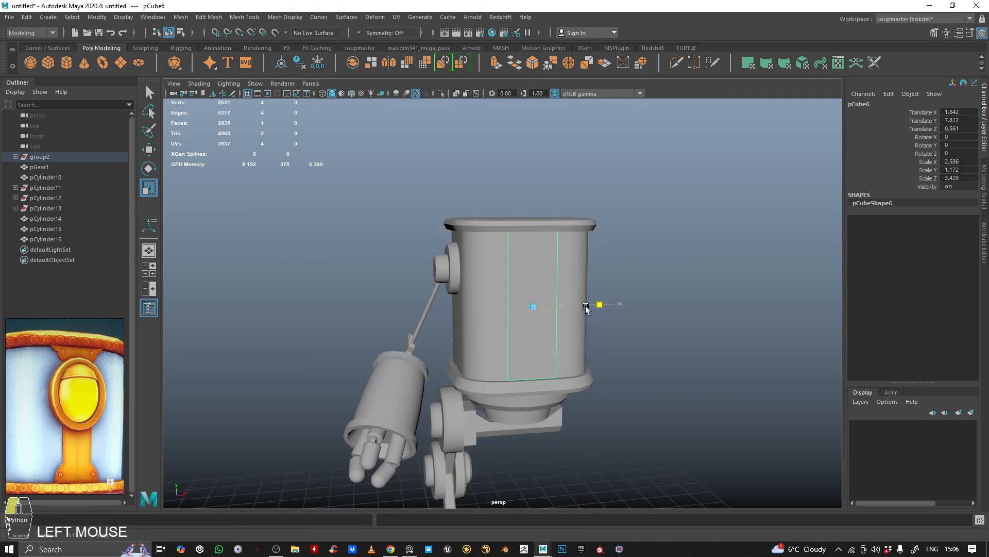
{"action": "left_click_drag", "start_coordinate": [585, 305], "coordinate": [586, 305]}
Cut three horizontal edges across the front panel, one near its upper end and two near its lower end.
{"action": "right_click_drag", "start_coordinate": [471, 326], "coordinate": [654, 247], "text": "alt"}
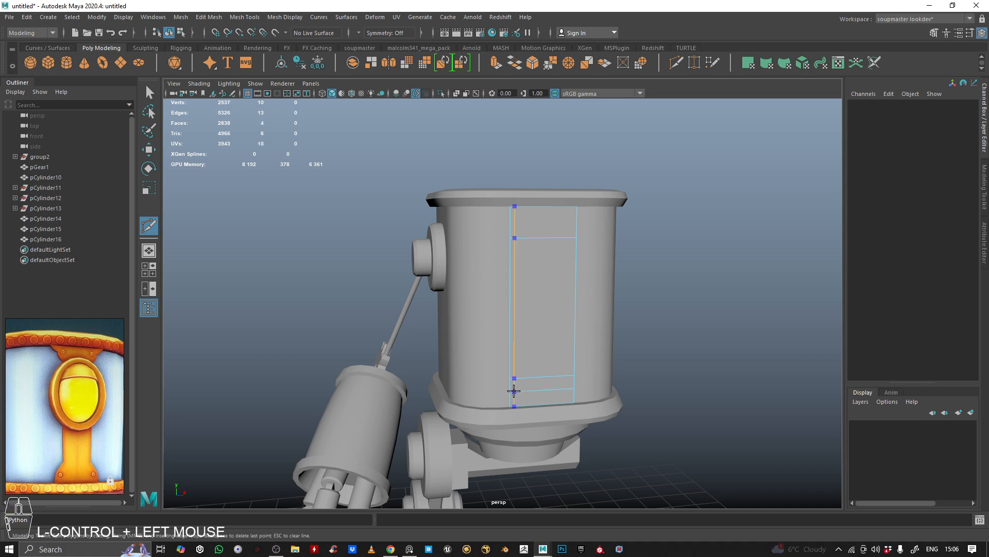
{"action": "middle_click_drag", "start_coordinate": [514, 391], "coordinate": [592, 309], "text": "alt"}
{"action": "right_click_drag", "start_coordinate": [592, 309], "coordinate": [551, 315], "text": "alt"}
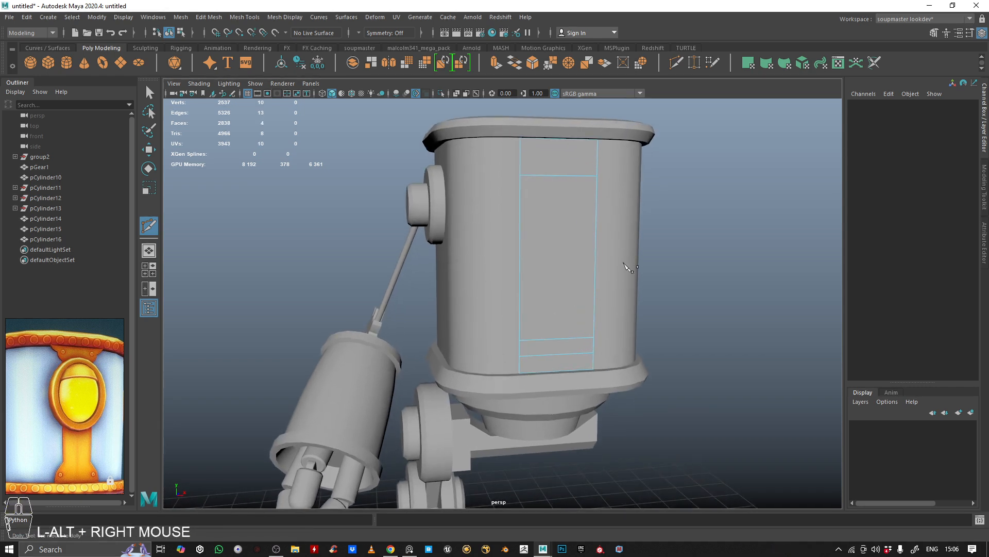
{"action": "right_click", "coordinate": [712, 209]}
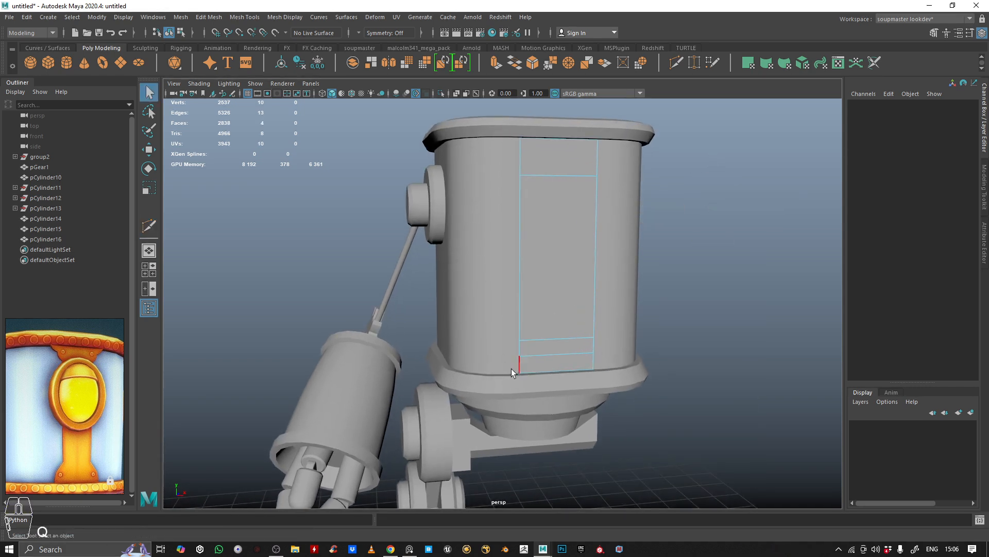
Select the side edges of the panel's lowest section and scale them outward in X to flare the base.
{"action": "left_click", "coordinate": [569, 370]}
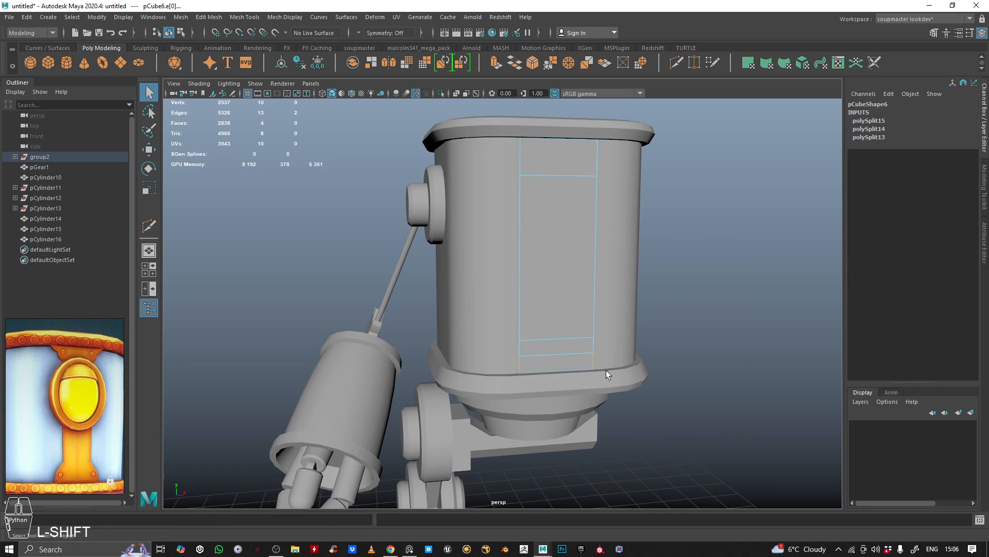
{"action": "key", "text": "r"}
{"action": "left_click_drag", "start_coordinate": [592, 364], "coordinate": [613, 361]}
{"action": "middle_click_drag", "start_coordinate": [567, 355], "coordinate": [528, 342], "text": "alt"}
{"action": "left_click_drag", "start_coordinate": [527, 343], "coordinate": [503, 329], "text": "alt"}
{"action": "right_click_drag", "start_coordinate": [511, 208], "coordinate": [569, 194]}
Move the front panel forward off the torso surface to Translate Z 0.643.
{"action": "left_click_drag", "start_coordinate": [581, 196], "coordinate": [608, 206], "text": "alt"}
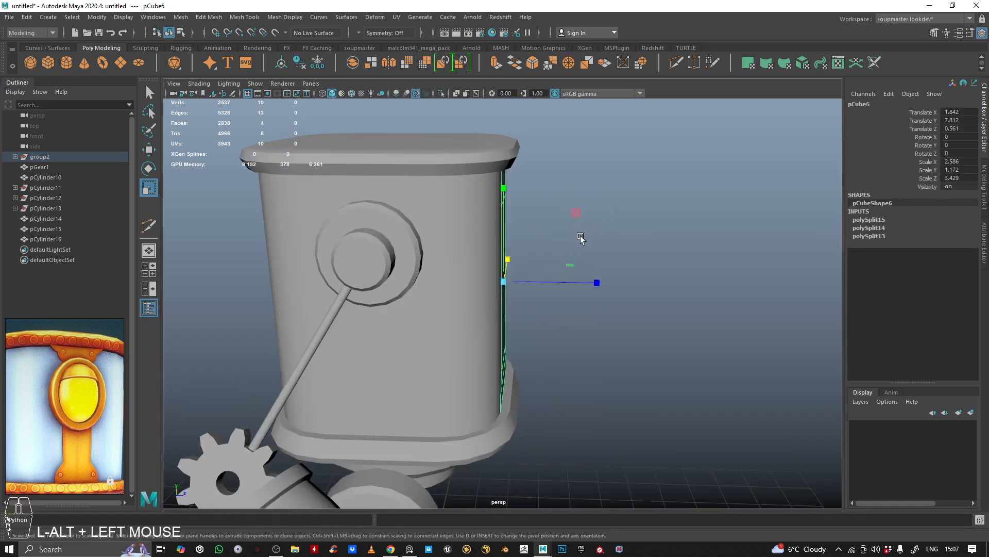
{"action": "left_click_drag", "start_coordinate": [544, 281], "coordinate": [477, 299]}
{"action": "middle_click_drag", "start_coordinate": [477, 298], "coordinate": [568, 316], "text": "alt"}
{"action": "left_click_drag", "start_coordinate": [567, 316], "coordinate": [525, 237], "text": "alt"}
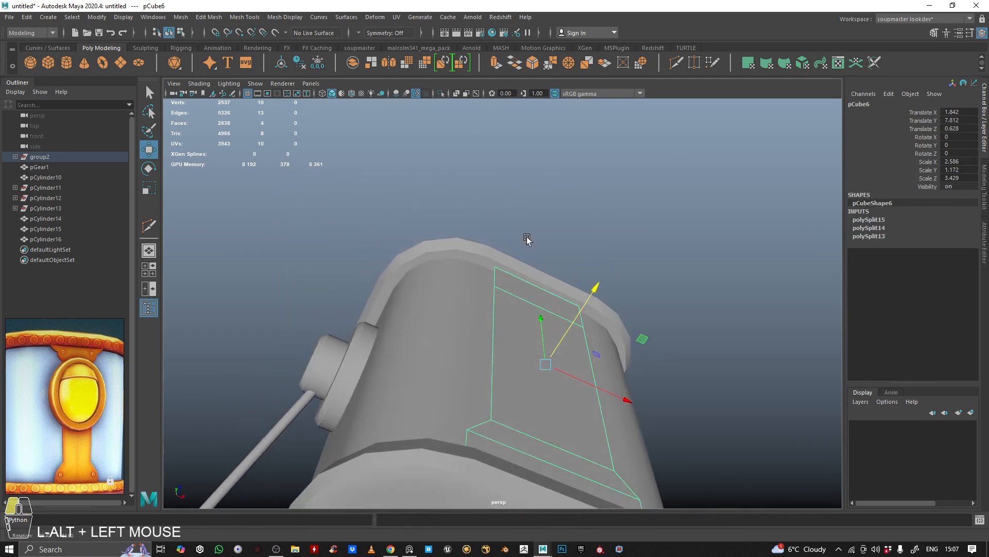
{"action": "left_click", "coordinate": [583, 296]}
{"action": "key", "text": "ctrl+z"}
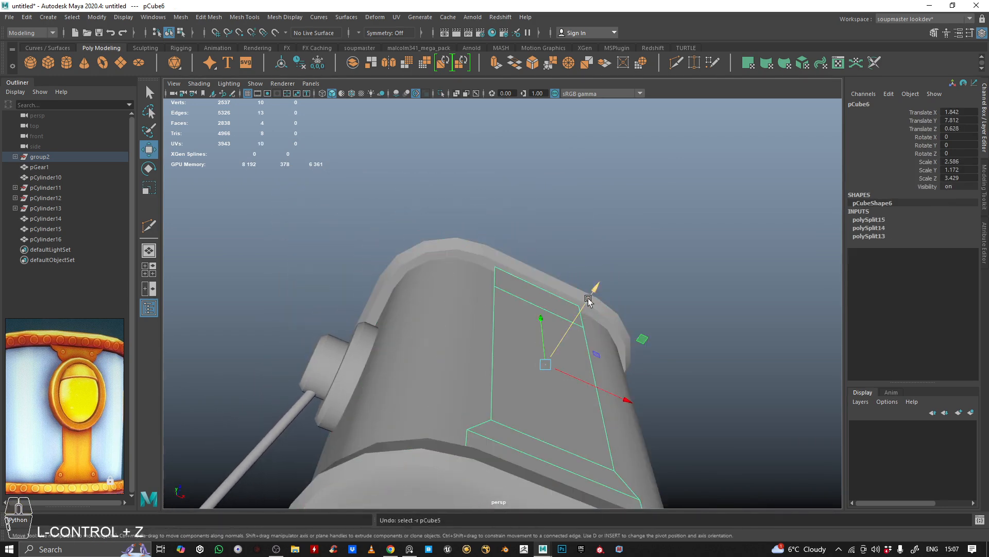
{"action": "left_click_drag", "start_coordinate": [588, 298], "coordinate": [516, 287]}
Cut a horizontal edge midway across the panel's uppermost section.
{"action": "right_click_drag", "start_coordinate": [536, 274], "coordinate": [536, 222]}
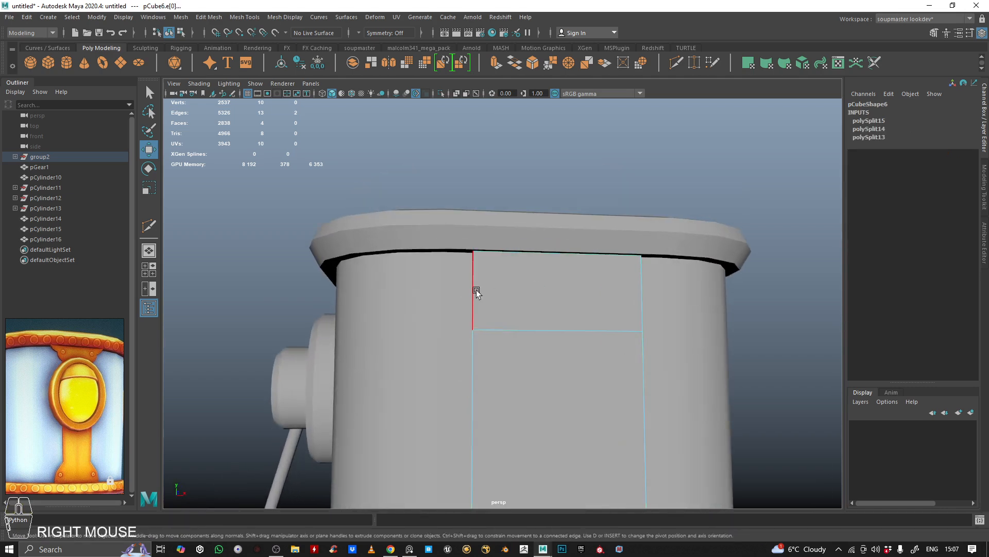
{"action": "left_click", "coordinate": [677, 57]}
{"action": "left_click", "coordinate": [479, 289], "text": "ctrl+shift"}
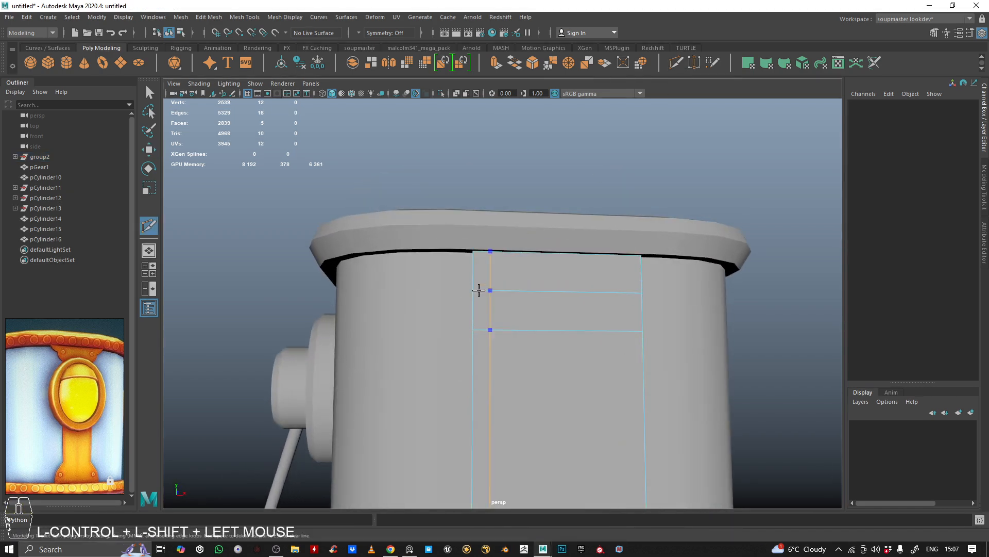
{"action": "left_click_drag", "start_coordinate": [515, 299], "coordinate": [521, 310], "text": "alt"}
Extrude the side edges of the panel's two upper sections outward by about 0.196 on each side.
{"action": "right_click_drag", "start_coordinate": [530, 276], "coordinate": [531, 232]}
{"action": "left_click", "coordinate": [471, 288]}
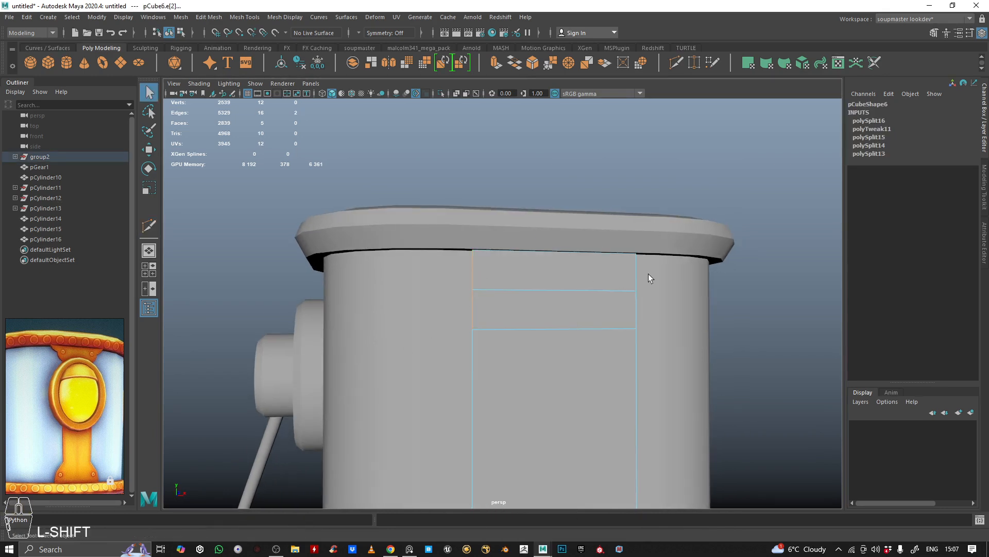
{"action": "left_click", "coordinate": [500, 60]}
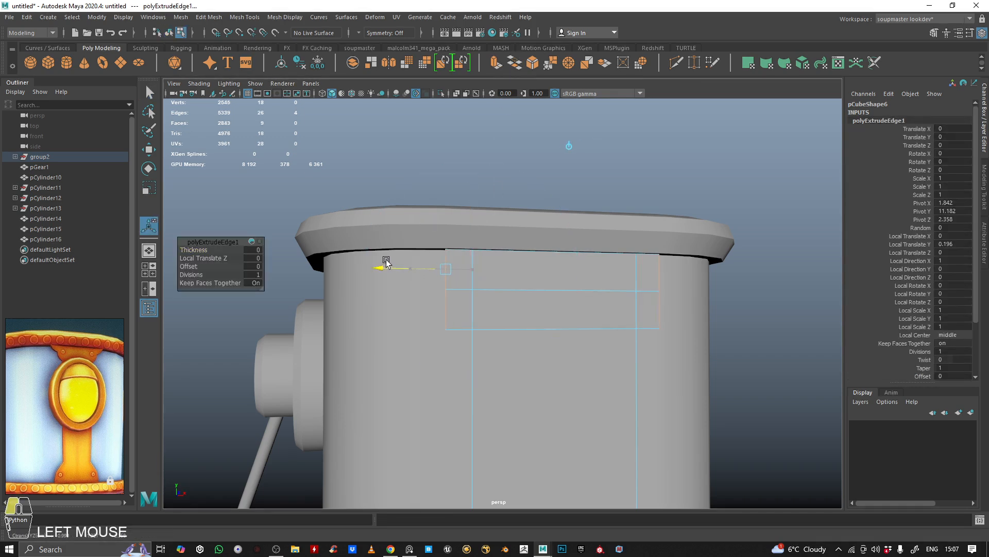
{"action": "left_click", "coordinate": [442, 226]}
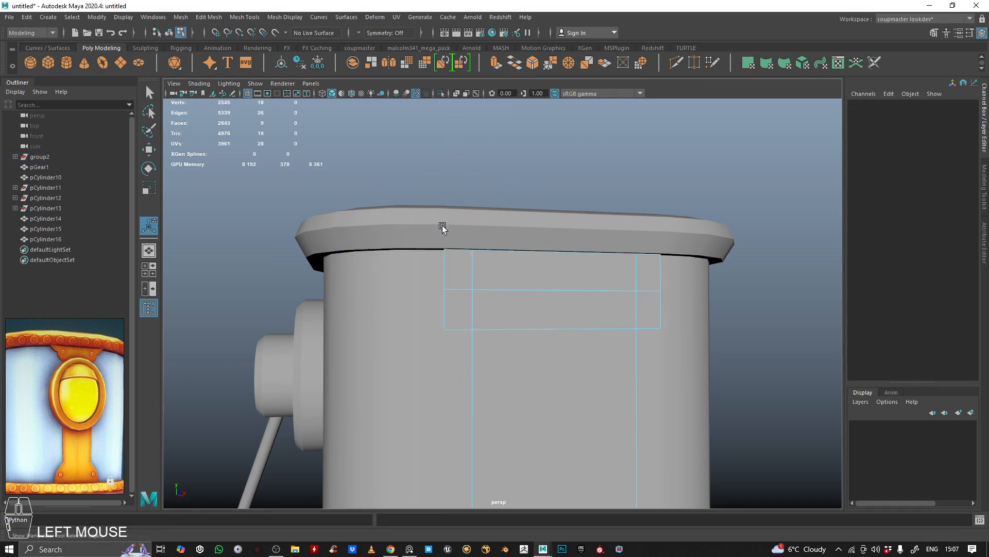
Extrude only the topmost side edges further outward, with Local Translate Y 0.235 and Local Translate Z -0.051.
{"action": "left_click", "coordinate": [438, 261]}
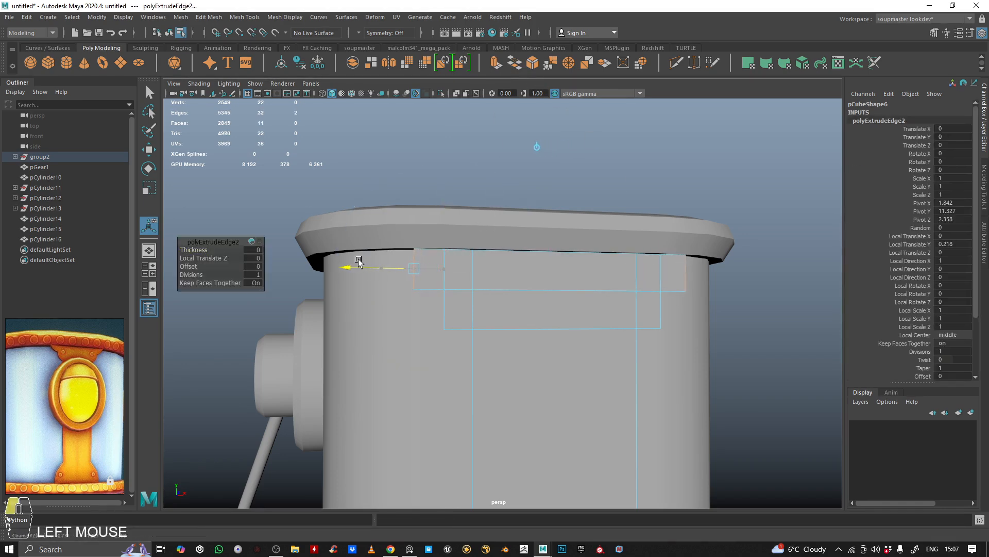
{"action": "left_click_drag", "start_coordinate": [357, 260], "coordinate": [471, 286], "text": "alt"}
{"action": "right_click_drag", "start_coordinate": [471, 287], "coordinate": [622, 154]}
{"action": "left_click_drag", "start_coordinate": [622, 153], "coordinate": [577, 199], "text": "alt"}
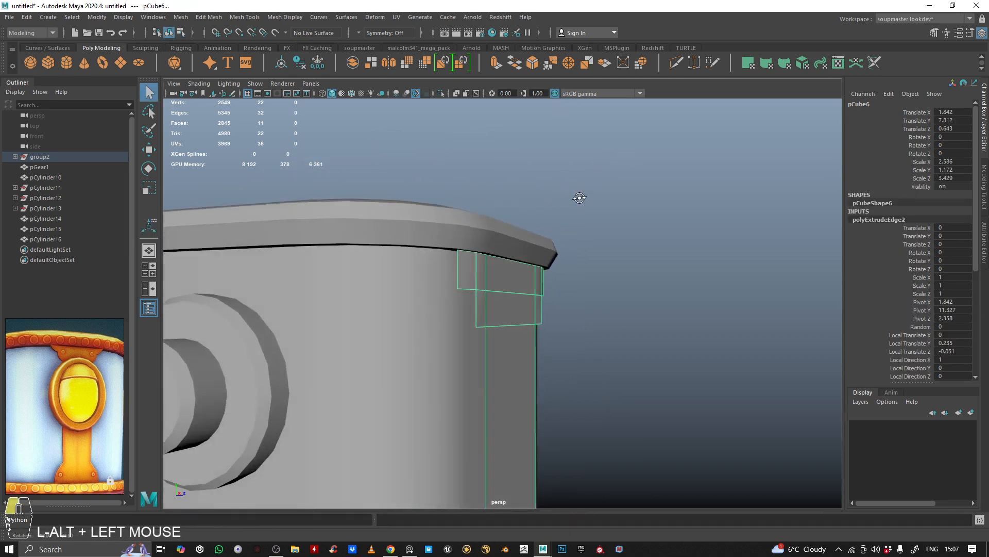
Extrude all the panel's faces with Local Translate Z -0.189 to give it thickness.
{"action": "middle_click_drag", "start_coordinate": [580, 201], "coordinate": [546, 203], "text": "alt"}
{"action": "left_click_drag", "start_coordinate": [545, 203], "coordinate": [571, 197], "text": "alt"}
{"action": "left_click", "coordinate": [496, 62]}
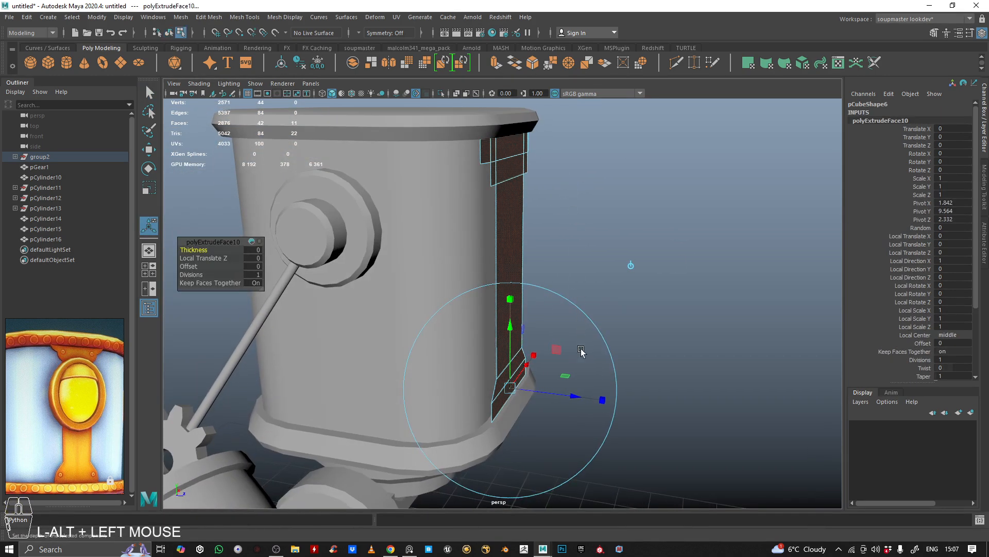
{"action": "left_click_drag", "start_coordinate": [572, 395], "coordinate": [563, 394]}
{"action": "right_click_drag", "start_coordinate": [475, 190], "coordinate": [608, 127]}
Isolate the front panel and reverse its normals.
{"action": "middle_click_drag", "start_coordinate": [636, 128], "coordinate": [650, 176], "text": "alt"}
{"action": "key", "text": "ctrl+1"}
{"action": "left_click_drag", "start_coordinate": [624, 205], "coordinate": [572, 200], "text": "alt"}
{"action": "right_click_drag", "start_coordinate": [597, 197], "coordinate": [695, 164], "text": "alt"}
{"action": "left_click_drag", "start_coordinate": [695, 168], "coordinate": [582, 226], "text": "alt"}
{"action": "middle_click_drag", "start_coordinate": [583, 227], "coordinate": [592, 259], "text": "alt"}
{"action": "right_click_drag", "start_coordinate": [591, 259], "coordinate": [607, 230], "text": "alt"}
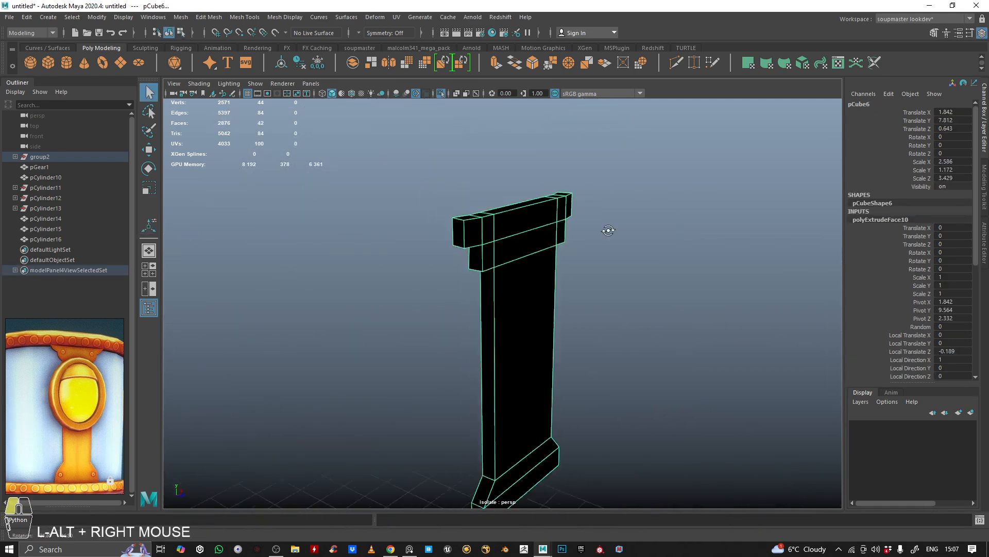
{"action": "middle_click_drag", "start_coordinate": [607, 230], "coordinate": [592, 192], "text": "alt"}
{"action": "left_click_drag", "start_coordinate": [592, 192], "coordinate": [596, 208], "text": "alt"}
{"action": "key", "text": "space"}
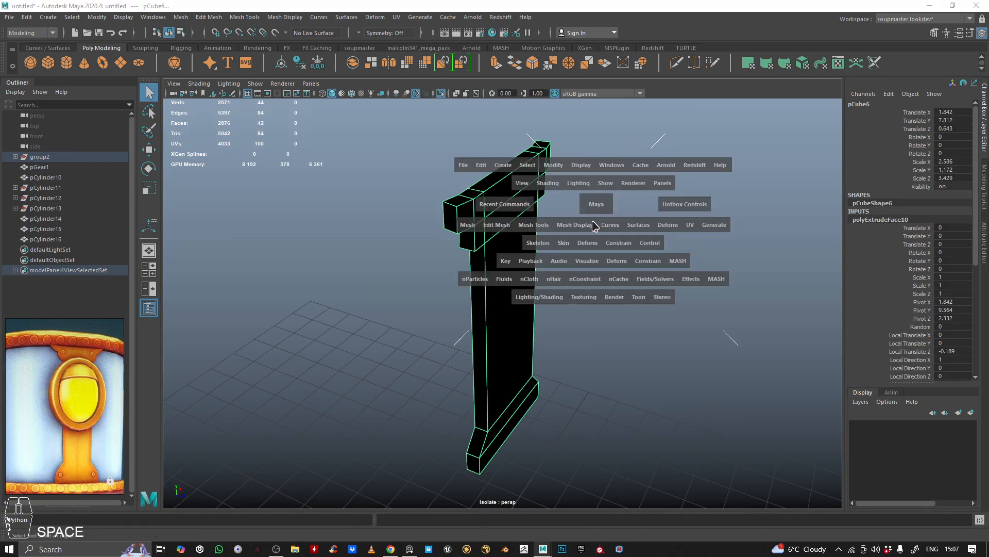
{"action": "left_click", "coordinate": [591, 227]}
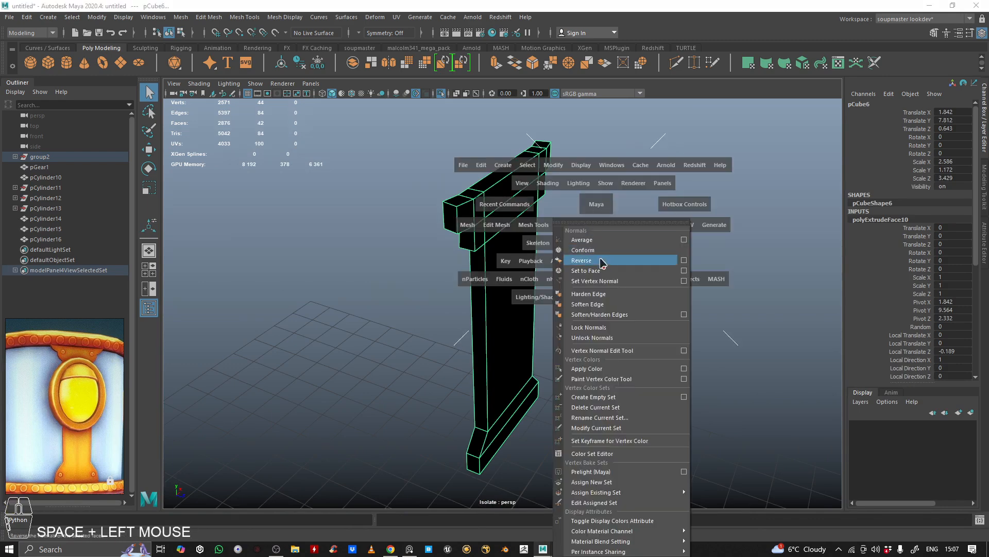
{"action": "left_click", "coordinate": [581, 261]}
{"action": "left_click_drag", "start_coordinate": [574, 197], "coordinate": [490, 242], "text": "alt"}
{"action": "left_click", "coordinate": [302, 17]}
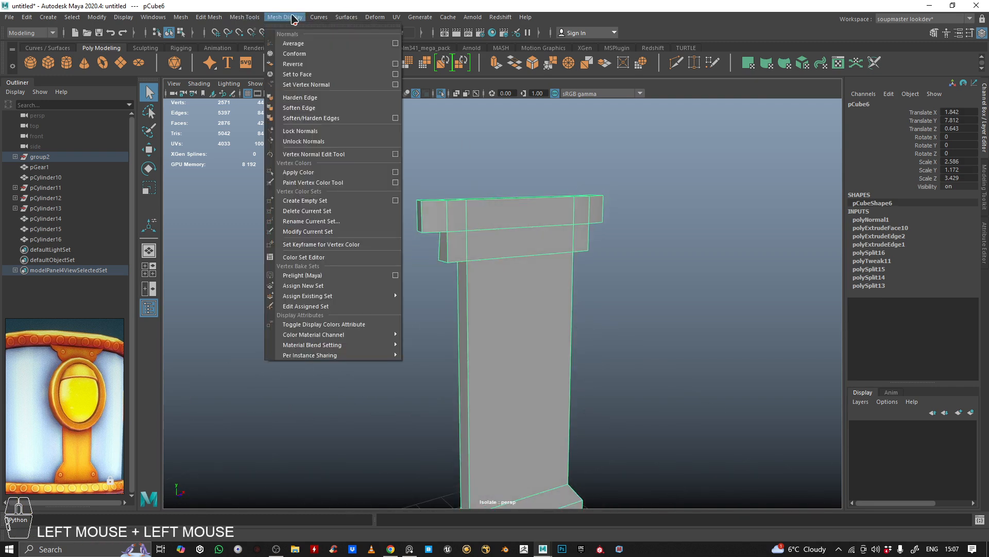
{"action": "left_click", "coordinate": [633, 178]}
{"action": "right_click_drag", "start_coordinate": [632, 178], "coordinate": [592, 204], "text": "alt"}
Delete the eleven back faces of the front panel and show the rest of the robot again.
{"action": "left_click", "coordinate": [555, 250]}
{"action": "left_click_drag", "start_coordinate": [555, 250], "coordinate": [540, 255], "text": "alt"}
{"action": "right_click", "coordinate": [540, 255]}
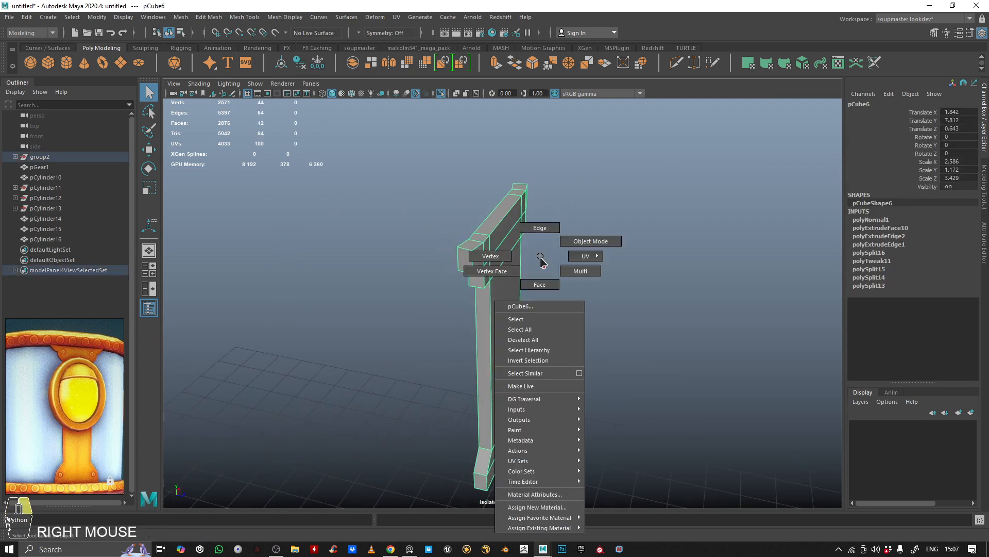
{"action": "right_click_drag", "start_coordinate": [540, 258], "coordinate": [540, 283]}
{"action": "left_click_drag", "start_coordinate": [531, 268], "coordinate": [510, 242], "text": "alt"}
{"action": "right_click_drag", "start_coordinate": [510, 242], "coordinate": [550, 245], "text": "alt"}
{"action": "middle_click_drag", "start_coordinate": [549, 245], "coordinate": [560, 270], "text": "alt"}
{"action": "left_click_drag", "start_coordinate": [561, 271], "coordinate": [627, 254], "text": "alt"}
{"action": "left_click", "coordinate": [500, 227]}
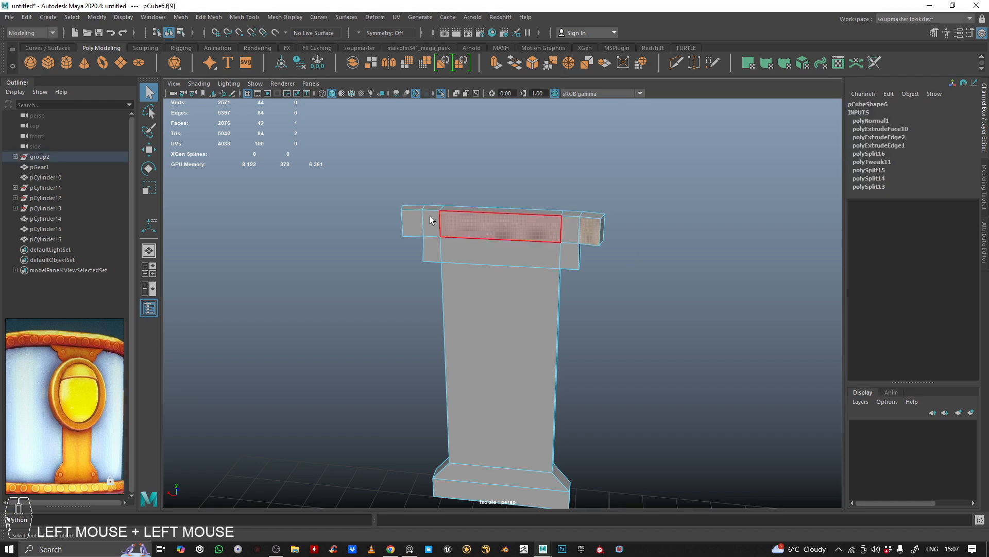
{"action": "left_click", "coordinate": [576, 263], "text": "shift"}
{"action": "middle_click_drag", "start_coordinate": [629, 321], "coordinate": [541, 396], "text": "alt"}
{"action": "left_click", "coordinate": [532, 317], "text": "shift"}
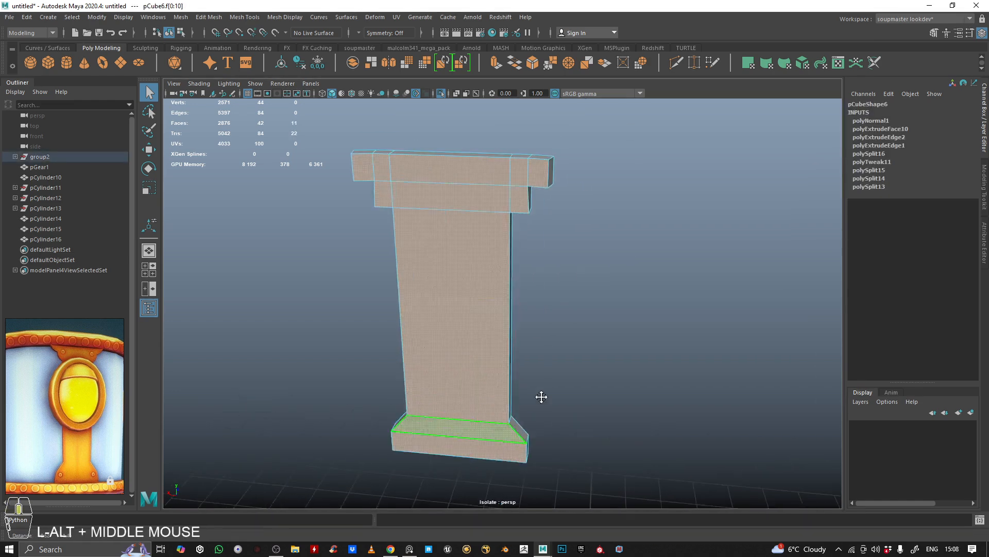
{"action": "left_click_drag", "start_coordinate": [541, 397], "coordinate": [292, 375], "text": "alt"}
{"action": "key", "text": "BackSpace"}
{"action": "scroll", "coordinate": [364, 330], "scroll_direction": "down", "scroll_amount": 3}
{"action": "left_click_drag", "start_coordinate": [391, 330], "coordinate": [603, 322], "text": "alt"}
{"action": "right_click_drag", "start_coordinate": [521, 260], "coordinate": [602, 202]}
{"action": "key", "text": "ctrl+1"}
Scale the front panel vertically to Scale Y 1.199.
{"action": "left_click_drag", "start_coordinate": [539, 299], "coordinate": [471, 268], "text": "alt"}
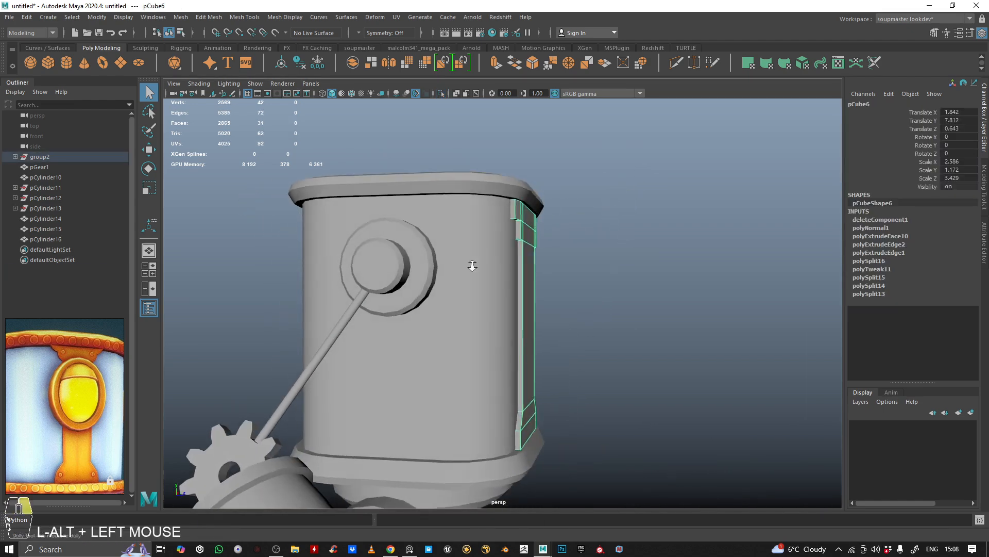
{"action": "right_click_drag", "start_coordinate": [470, 267], "coordinate": [510, 269], "text": "alt"}
{"action": "middle_click_drag", "start_coordinate": [510, 269], "coordinate": [521, 150], "text": "alt"}
{"action": "left_click_drag", "start_coordinate": [521, 150], "coordinate": [469, 136], "text": "alt"}
{"action": "middle_click_drag", "start_coordinate": [447, 163], "coordinate": [479, 252], "text": "alt"}
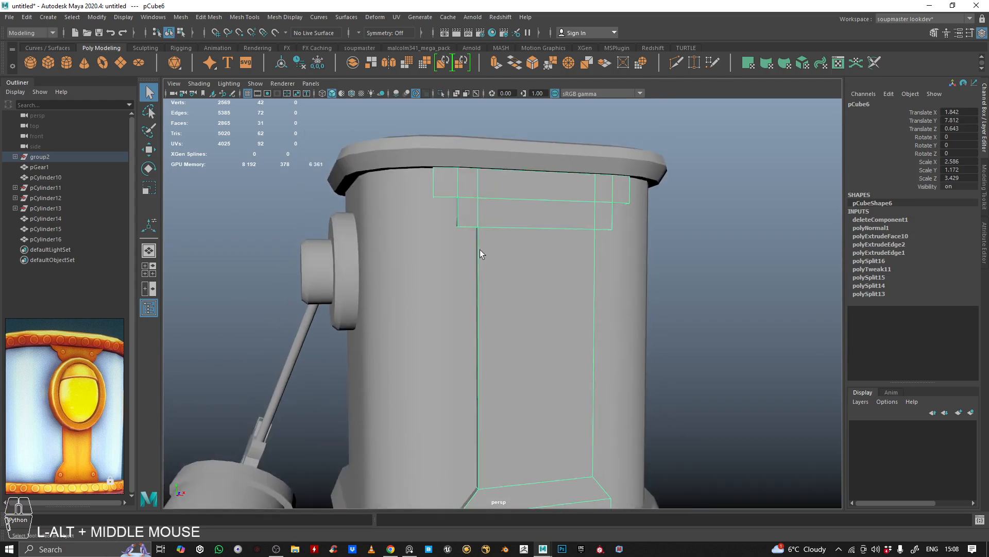
{"action": "left_click_drag", "start_coordinate": [479, 252], "coordinate": [496, 219], "text": "alt"}
{"action": "key", "text": "r"}
{"action": "right_click_drag", "start_coordinate": [590, 289], "coordinate": [564, 258], "text": "alt"}
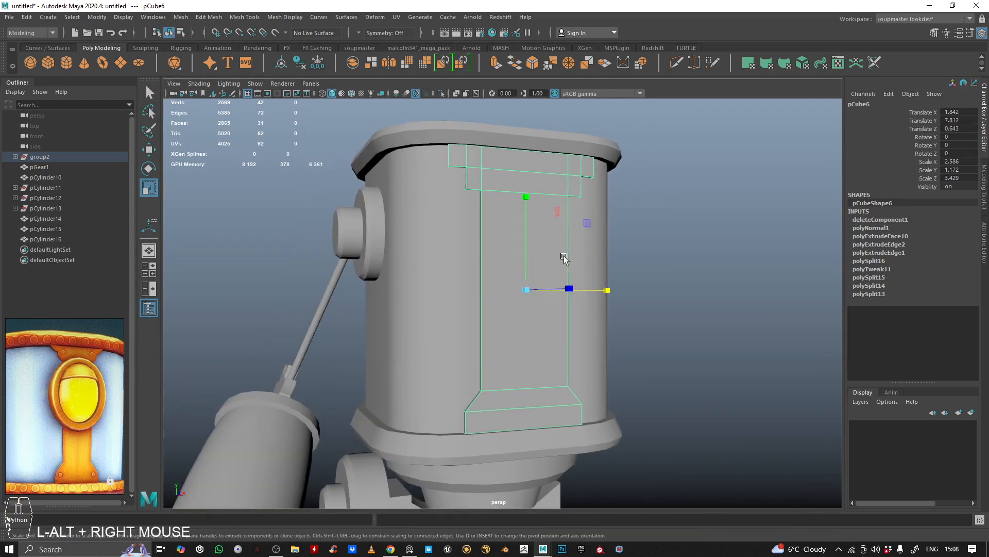
{"action": "left_click_drag", "start_coordinate": [528, 215], "coordinate": [503, 232]}
Isolate the panel, bevel the four lower outer edges of its stepped top with Fraction 1 and Segments 5, and exit isolation.
{"action": "key", "text": "ctrl+1"}
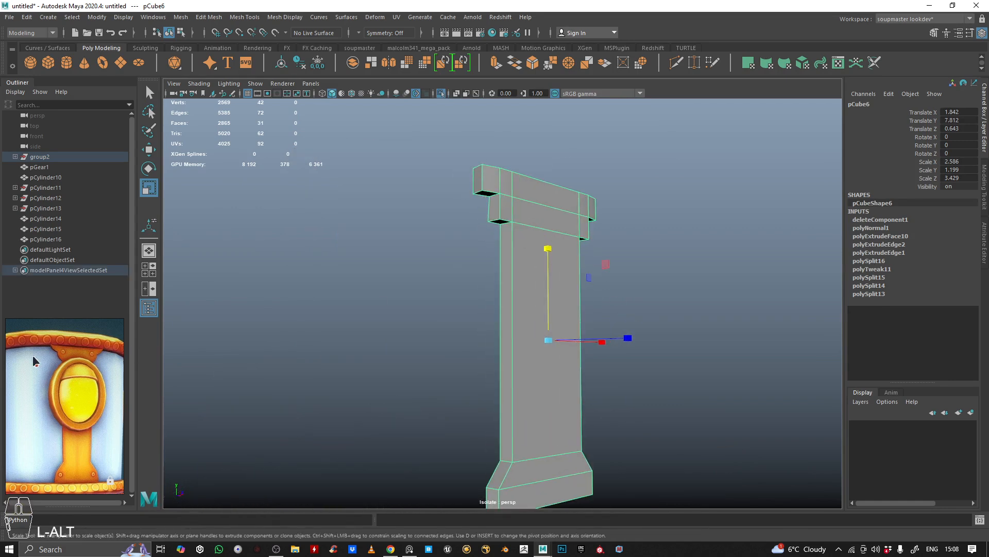
{"action": "left_click_drag", "start_coordinate": [486, 277], "coordinate": [536, 216], "text": "alt"}
{"action": "right_click_drag", "start_coordinate": [535, 215], "coordinate": [514, 223]}
{"action": "left_click", "coordinate": [514, 223]}
{"action": "left_click", "coordinate": [545, 257], "text": "shift"}
{"action": "left_click_drag", "start_coordinate": [545, 257], "coordinate": [506, 183], "text": "alt"}
{"action": "middle_click_drag", "start_coordinate": [479, 130], "coordinate": [537, 283], "text": "alt"}
{"action": "left_click", "coordinate": [540, 254], "text": "shift"}
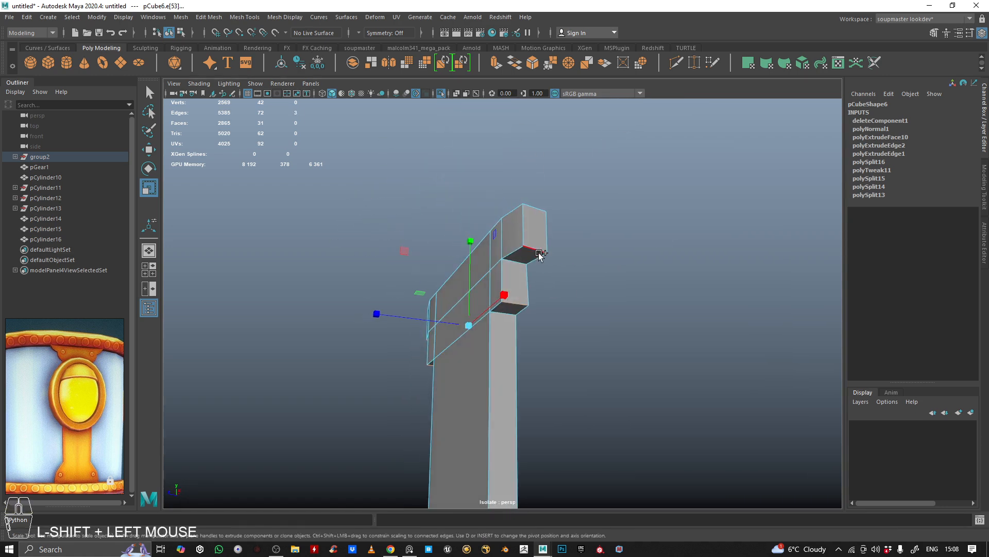
{"action": "left_click_drag", "start_coordinate": [533, 240], "coordinate": [535, 226], "text": "alt"}
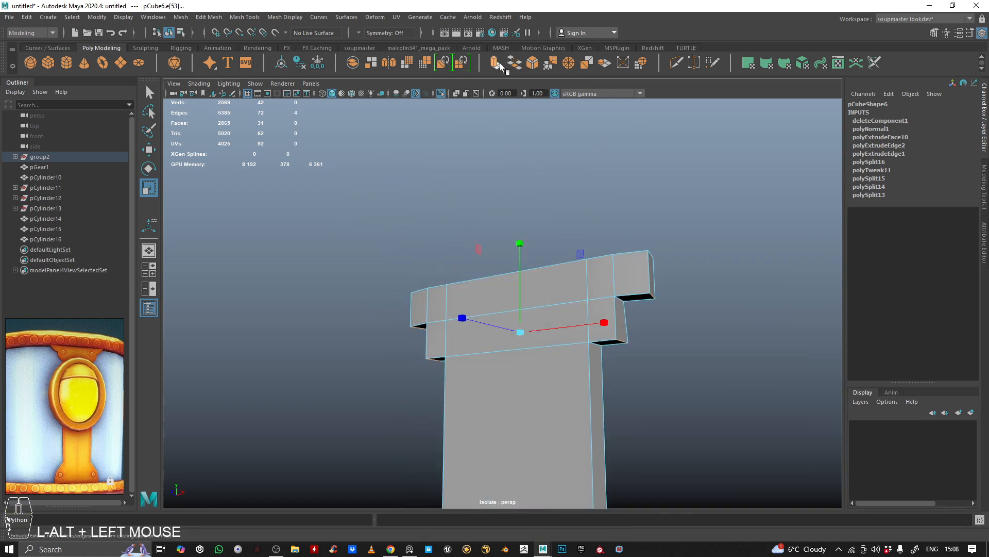
{"action": "left_click", "coordinate": [532, 62]}
{"action": "middle_click_drag", "start_coordinate": [690, 325], "coordinate": [709, 324], "text": "ctrl"}
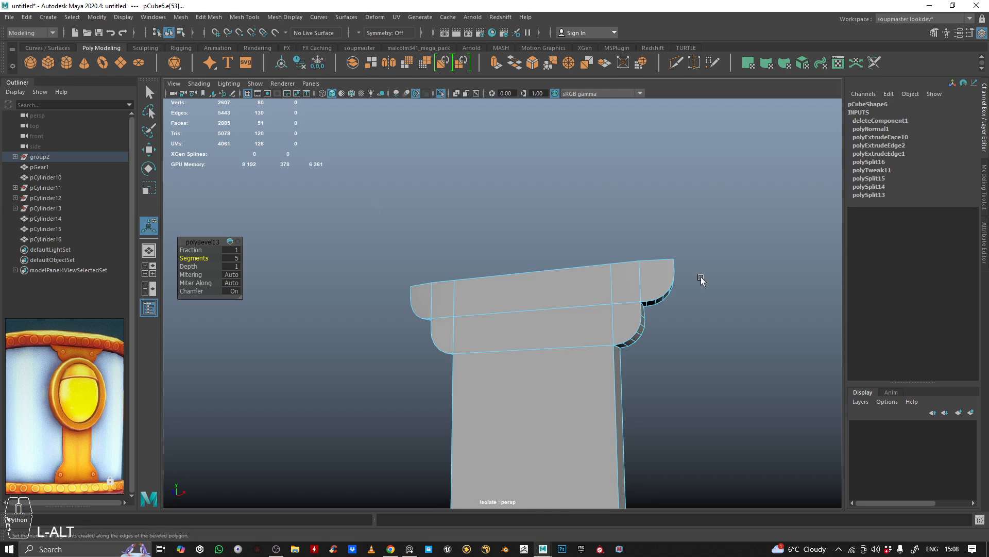
{"action": "left_click_drag", "start_coordinate": [701, 280], "coordinate": [463, 316], "text": "alt"}
{"action": "right_click_drag", "start_coordinate": [463, 316], "coordinate": [713, 184]}
{"action": "left_click_drag", "start_coordinate": [713, 183], "coordinate": [561, 196], "text": "alt"}
{"action": "key", "text": "ctrl+1"}
Examine how the rounded front panel sits on the torso from several angles.
{"action": "scroll", "coordinate": [573, 290], "scroll_direction": "down", "scroll_amount": 1}
{"action": "left_click_drag", "start_coordinate": [573, 289], "coordinate": [502, 180], "text": "alt"}
{"action": "left_click", "coordinate": [677, 241]}
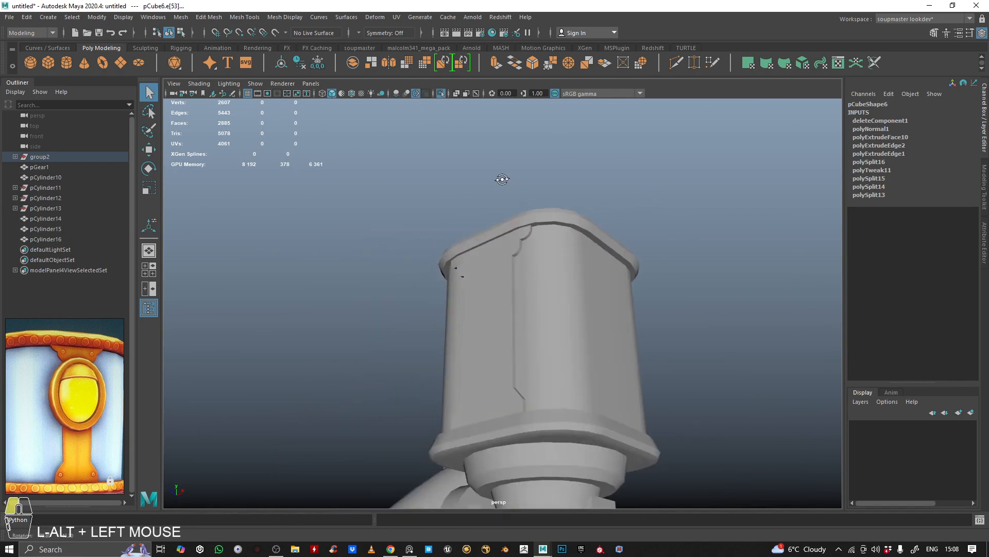
{"action": "right_click_drag", "start_coordinate": [502, 180], "coordinate": [479, 243], "text": "alt"}
{"action": "left_click_drag", "start_coordinate": [480, 243], "coordinate": [411, 308], "text": "alt"}
{"action": "right_click_drag", "start_coordinate": [646, 369], "coordinate": [557, 336], "text": "alt"}
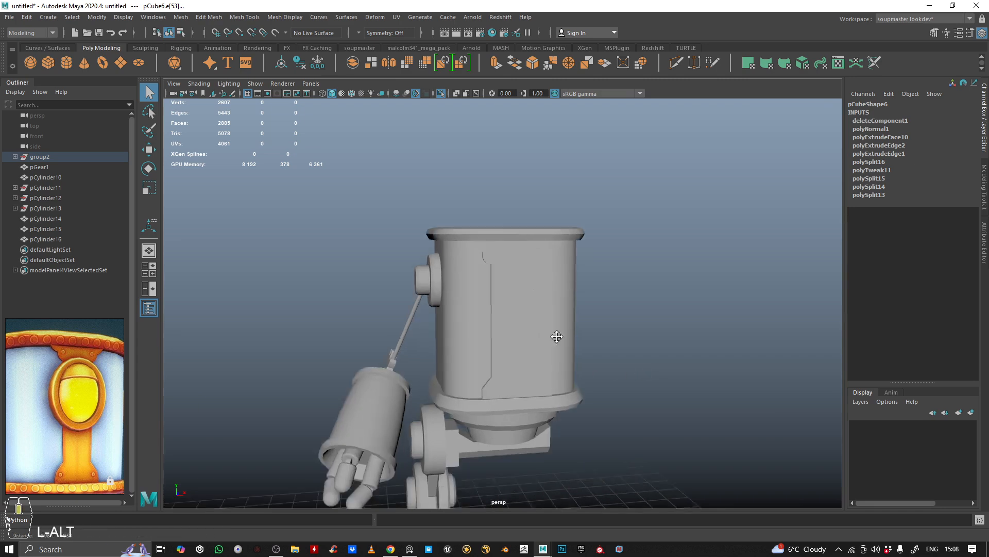
{"action": "left_click_drag", "start_coordinate": [556, 336], "coordinate": [613, 299], "text": "alt"}
{"action": "right_click_drag", "start_coordinate": [613, 299], "coordinate": [556, 271], "text": "alt"}
{"action": "left_click_drag", "start_coordinate": [555, 272], "coordinate": [547, 283], "text": "alt"}
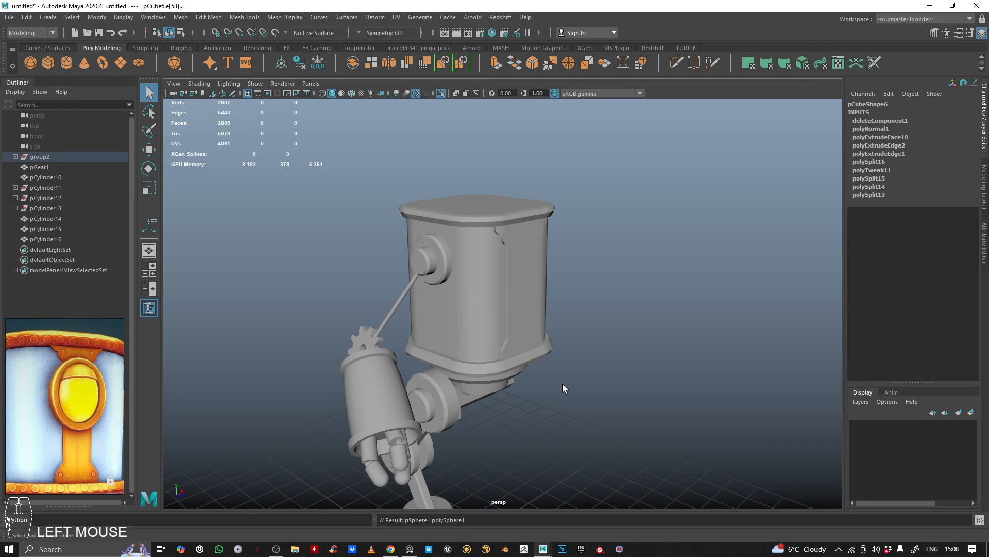
Create a polygon sphere and raise it to the height of the upper torso.
{"action": "right_click_drag", "start_coordinate": [563, 389], "coordinate": [520, 329], "text": "alt"}
{"action": "left_click_drag", "start_coordinate": [520, 330], "coordinate": [478, 212], "text": "alt"}
{"action": "key", "text": "w"}
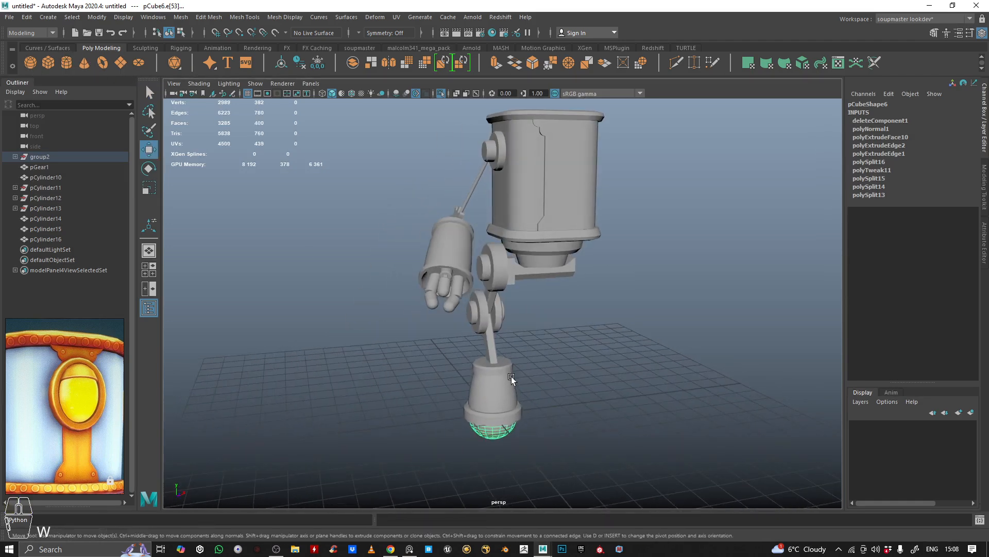
{"action": "scroll", "coordinate": [512, 376], "scroll_direction": "down", "scroll_amount": 3}
{"action": "left_click_drag", "start_coordinate": [496, 348], "coordinate": [464, 185]}
{"action": "middle_click_drag", "start_coordinate": [463, 185], "coordinate": [459, 211], "text": "alt"}
Display wireframe on the shaded models and move the sphere forward along Z in front of the torso.
{"action": "left_click", "coordinate": [351, 94]}
{"action": "left_click_drag", "start_coordinate": [389, 167], "coordinate": [449, 214], "text": "alt"}
{"action": "right_click_drag", "start_coordinate": [449, 215], "coordinate": [487, 227], "text": "alt"}
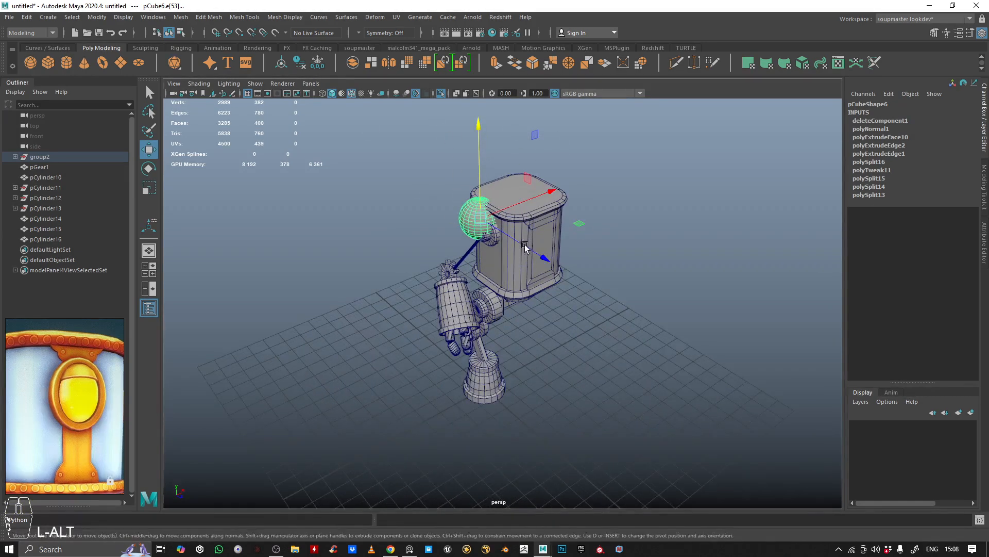
{"action": "left_click_drag", "start_coordinate": [524, 248], "coordinate": [557, 284]}
{"action": "middle_click_drag", "start_coordinate": [556, 284], "coordinate": [534, 303], "text": "alt"}
{"action": "left_click_drag", "start_coordinate": [534, 303], "coordinate": [567, 273], "text": "alt"}
{"action": "right_click_drag", "start_coordinate": [567, 273], "coordinate": [503, 217], "text": "alt"}
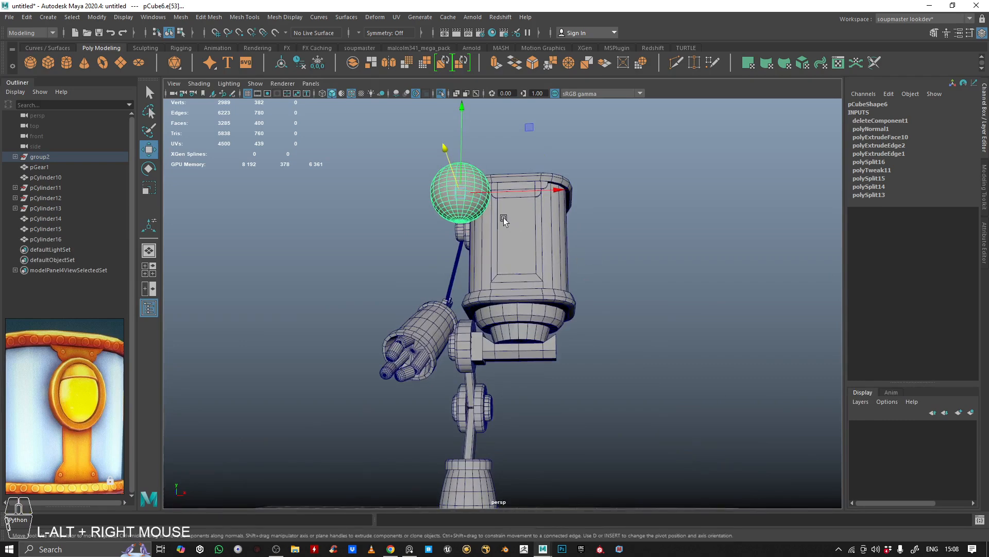
Cut a vertical edge through the middle of the torso's front upper rim with Multi-Cut.
{"action": "left_click_drag", "start_coordinate": [524, 254], "coordinate": [525, 259], "text": "alt"}
{"action": "left_click", "coordinate": [528, 235]}
{"action": "right_click_drag", "start_coordinate": [529, 217], "coordinate": [539, 204], "text": "alt"}
{"action": "left_click_drag", "start_coordinate": [539, 204], "coordinate": [553, 262], "text": "alt"}
{"action": "left_click", "coordinate": [539, 184]}
{"action": "right_click_drag", "start_coordinate": [552, 263], "coordinate": [547, 217], "text": "alt"}
{"action": "left_click", "coordinate": [546, 205]}
{"action": "left_click_drag", "start_coordinate": [546, 205], "coordinate": [505, 212], "text": "alt"}
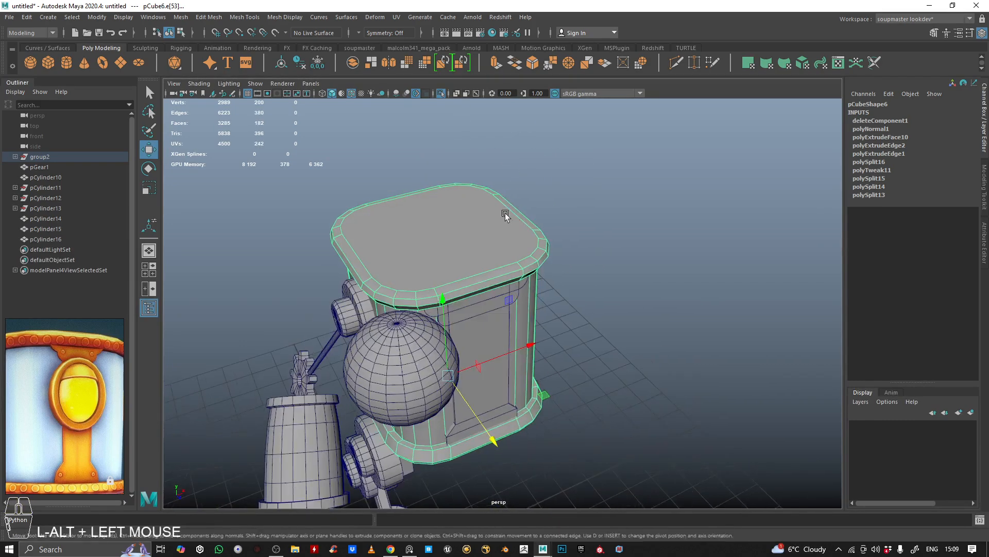
{"action": "right_click_drag", "start_coordinate": [505, 213], "coordinate": [507, 197], "text": "alt"}
{"action": "left_click_drag", "start_coordinate": [507, 197], "coordinate": [499, 175], "text": "alt"}
{"action": "left_click_drag", "start_coordinate": [650, 148], "coordinate": [544, 195], "text": "alt"}
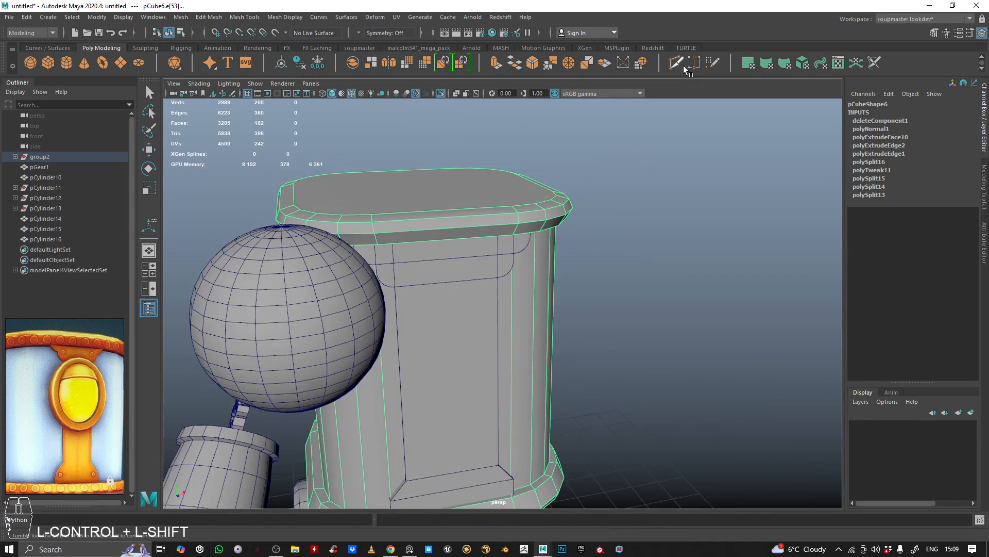
{"action": "middle_click_drag", "start_coordinate": [577, 163], "coordinate": [437, 248], "text": "alt"}
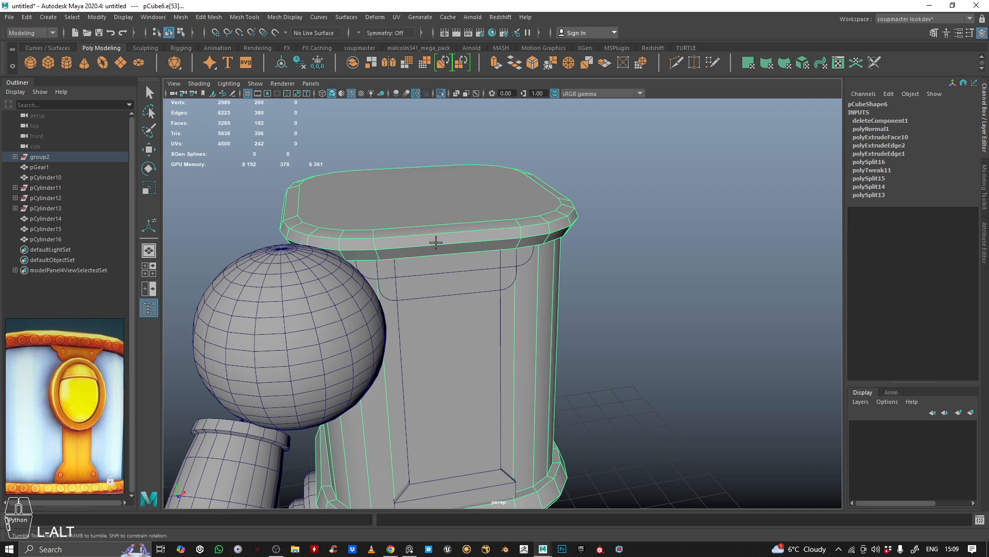
{"action": "right_click_drag", "start_coordinate": [445, 224], "coordinate": [446, 234]}
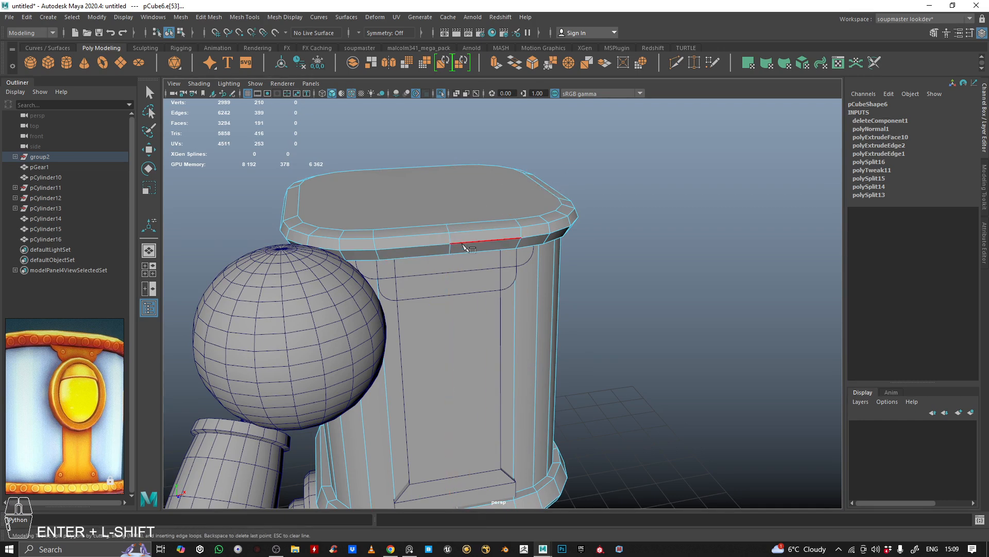
{"action": "key", "text": "q"}
{"action": "right_click_drag", "start_coordinate": [436, 226], "coordinate": [524, 187]}
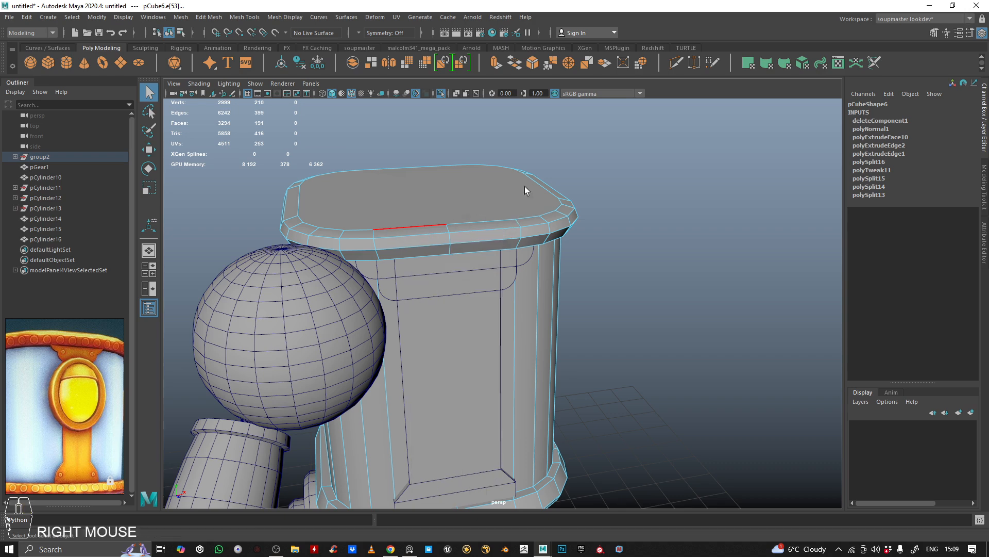
{"action": "left_click", "coordinate": [503, 216]}
{"action": "scroll", "coordinate": [506, 220], "scroll_direction": "down", "scroll_amount": 3}
{"action": "left_click_drag", "start_coordinate": [509, 224], "coordinate": [531, 254], "text": "alt"}
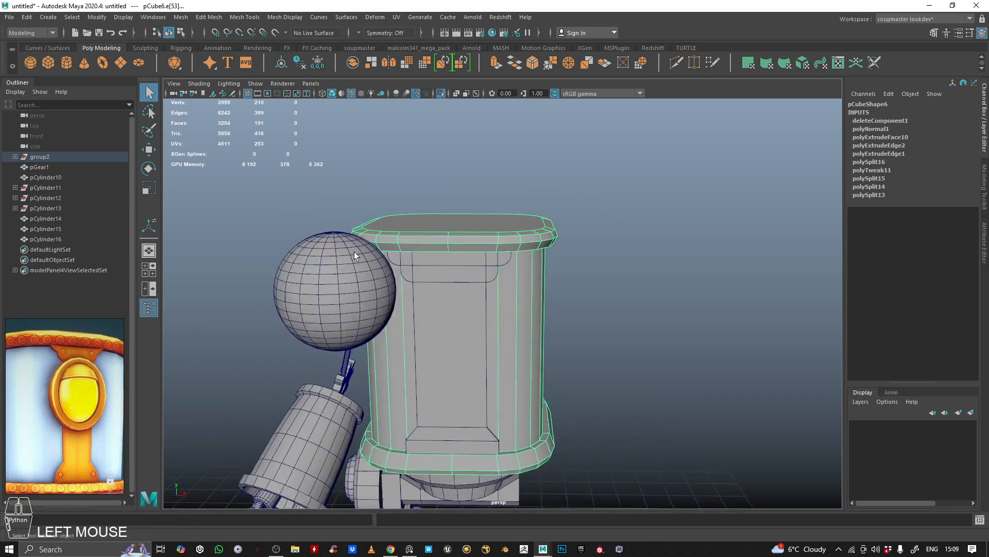
Center the sphere along X on the torso's front by snapping it to the rim's new middle vertex.
{"action": "left_click", "coordinate": [347, 254]}
{"action": "scroll", "coordinate": [355, 267], "scroll_direction": "down", "scroll_amount": 2}
{"action": "right_click_drag", "start_coordinate": [354, 267], "coordinate": [375, 267], "text": "alt"}
{"action": "left_click_drag", "start_coordinate": [375, 267], "coordinate": [382, 229], "text": "alt"}
{"action": "key", "text": "w"}
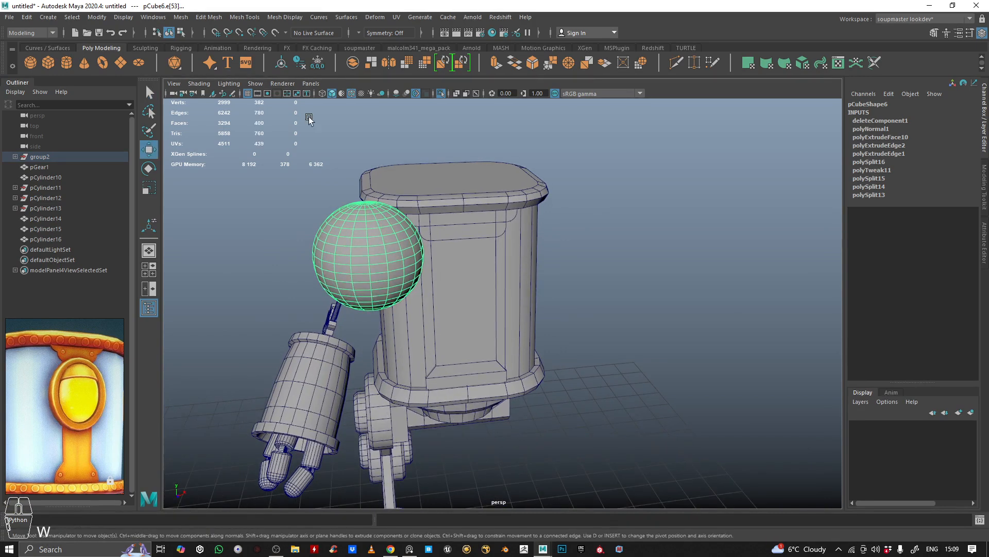
{"action": "scroll", "coordinate": [471, 262], "scroll_direction": "up", "scroll_amount": 3}
{"action": "left_click_drag", "start_coordinate": [478, 279], "coordinate": [394, 278]}
{"action": "right_click_drag", "start_coordinate": [394, 278], "coordinate": [475, 196], "text": "alt"}
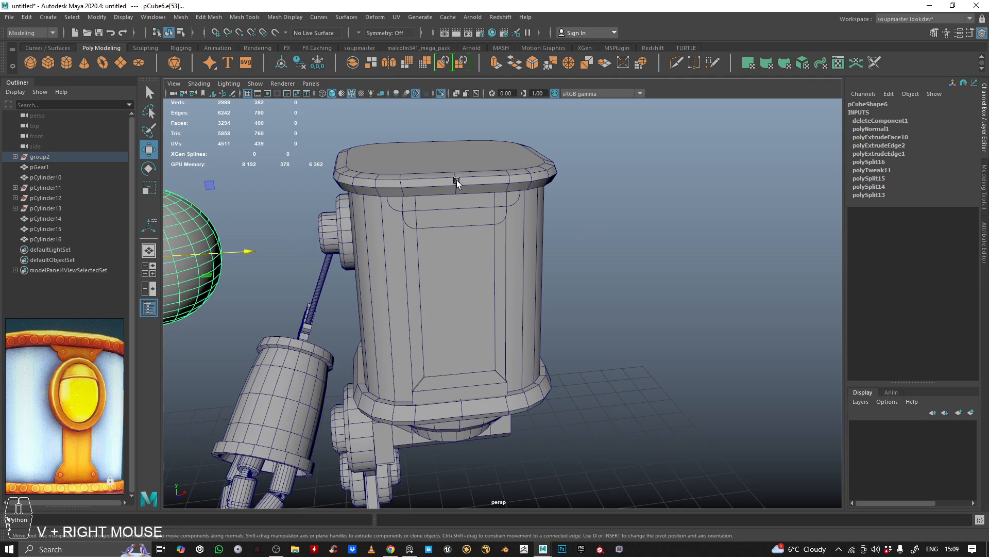
{"action": "middle_click_drag", "start_coordinate": [457, 180], "coordinate": [453, 179]}
{"action": "left_click_drag", "start_coordinate": [453, 178], "coordinate": [470, 199], "text": "alt"}
{"action": "right_click_drag", "start_coordinate": [470, 199], "coordinate": [490, 196], "text": "alt"}
{"action": "left_click_drag", "start_coordinate": [490, 196], "coordinate": [499, 190], "text": "alt"}
{"action": "right_click_drag", "start_coordinate": [499, 190], "coordinate": [513, 191], "text": "alt"}
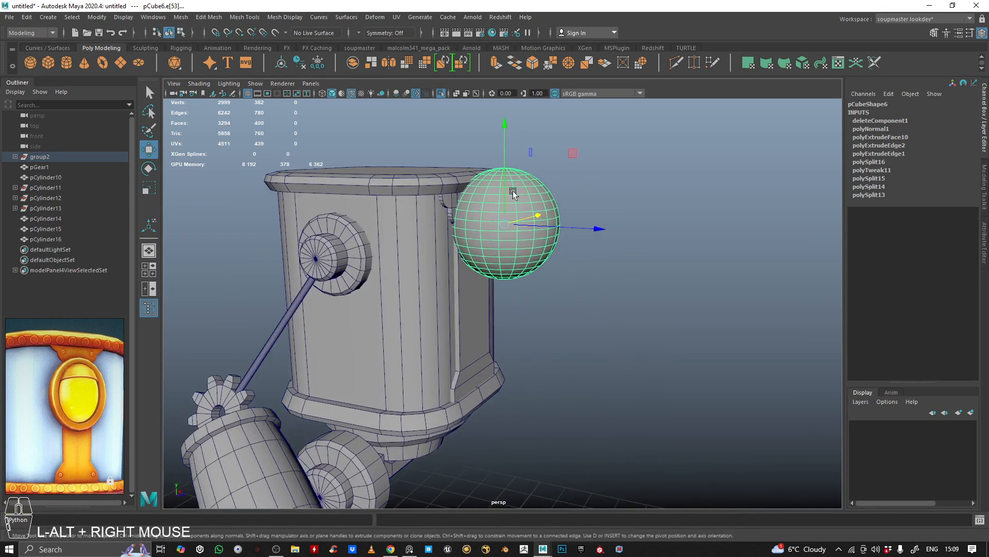
{"action": "left_click_drag", "start_coordinate": [512, 191], "coordinate": [527, 209], "text": "alt"}
{"action": "right_click_drag", "start_coordinate": [526, 209], "coordinate": [576, 203], "text": "alt"}
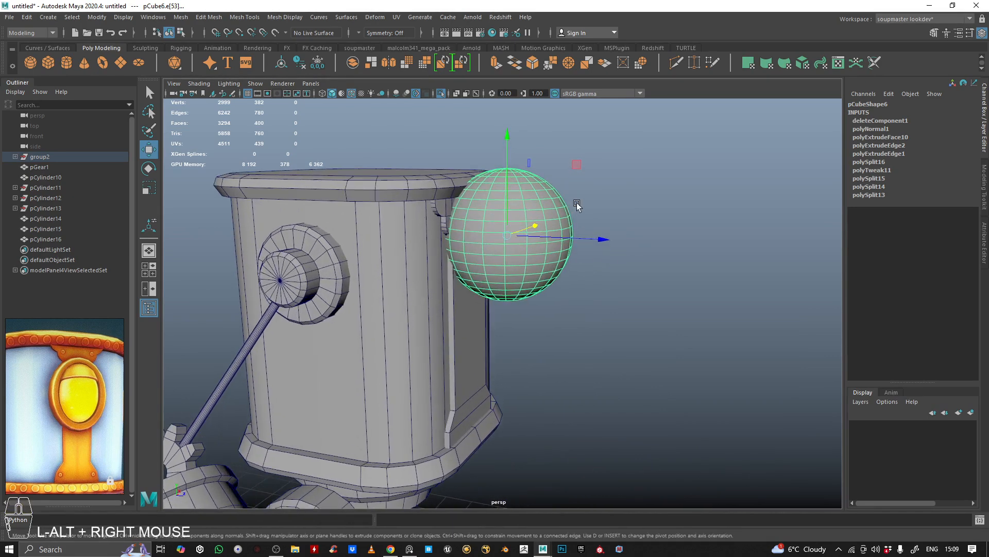
Rotate the sphere about its X axis so its pole faces forward.
{"action": "key", "text": "e"}
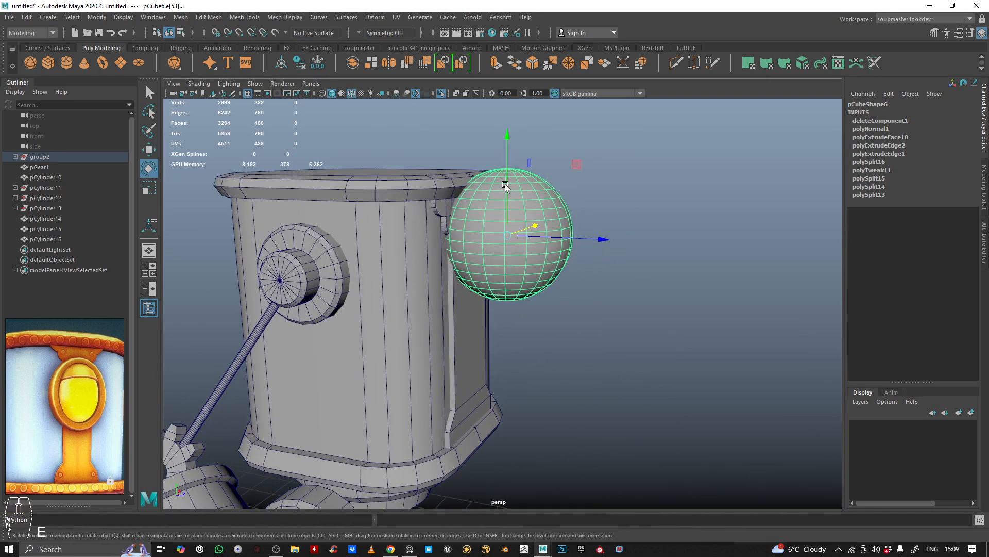
{"action": "scroll", "coordinate": [524, 184], "scroll_direction": "down", "scroll_amount": 3}
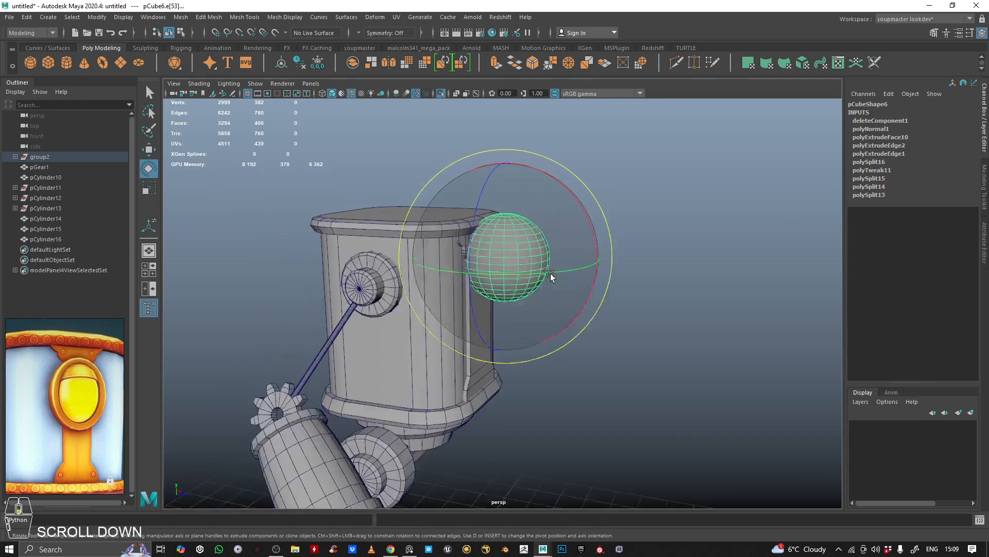
{"action": "scroll", "coordinate": [564, 243], "scroll_direction": "up", "scroll_amount": 1}
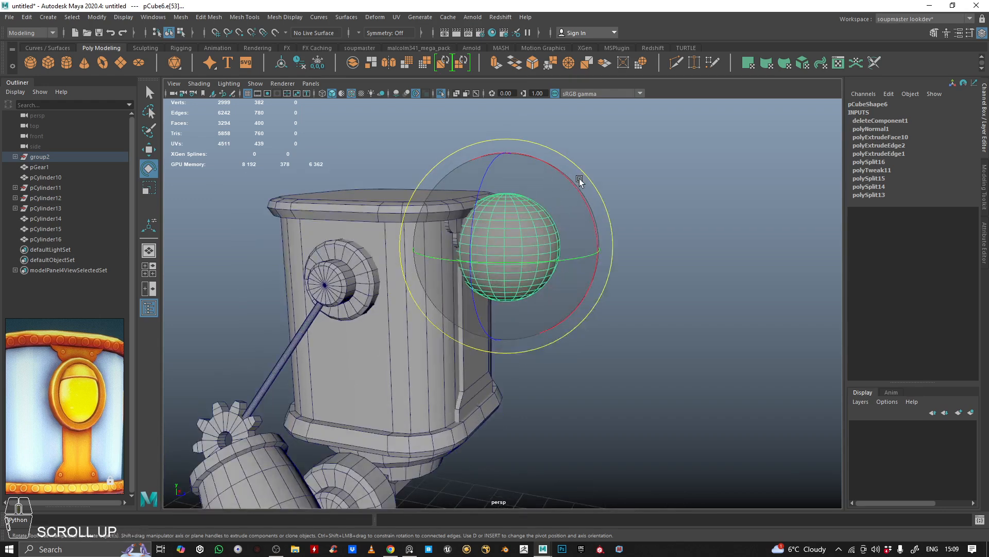
{"action": "left_click_drag", "start_coordinate": [574, 183], "coordinate": [577, 262]}
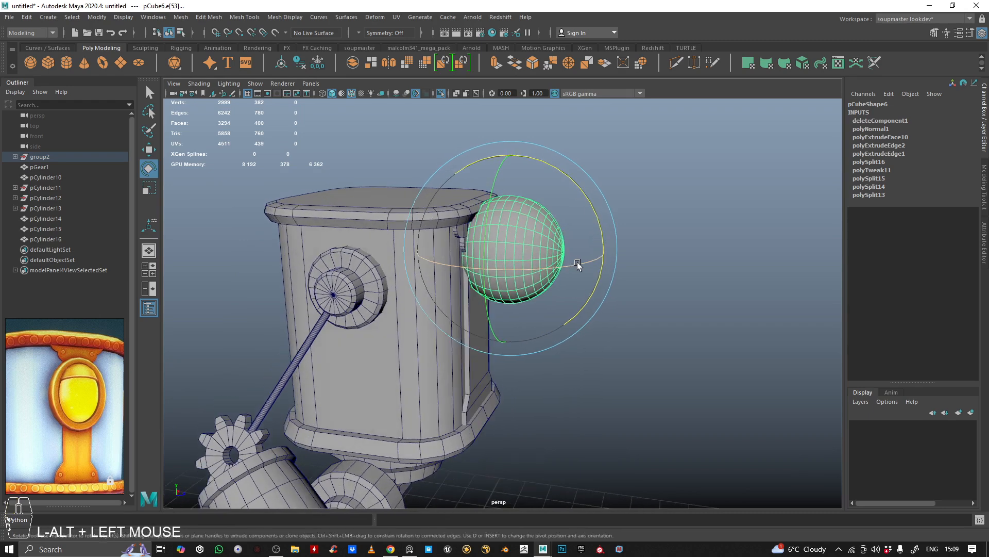
Scale the sphere down uniformly to about 0.58 and seat it against the torso's front panel.
{"action": "key", "text": "r"}
{"action": "scroll", "coordinate": [510, 255], "scroll_direction": "down", "scroll_amount": 2}
{"action": "scroll", "coordinate": [515, 252], "scroll_direction": "up", "scroll_amount": 4}
{"action": "middle_click_drag", "start_coordinate": [515, 251], "coordinate": [518, 265], "text": "alt"}
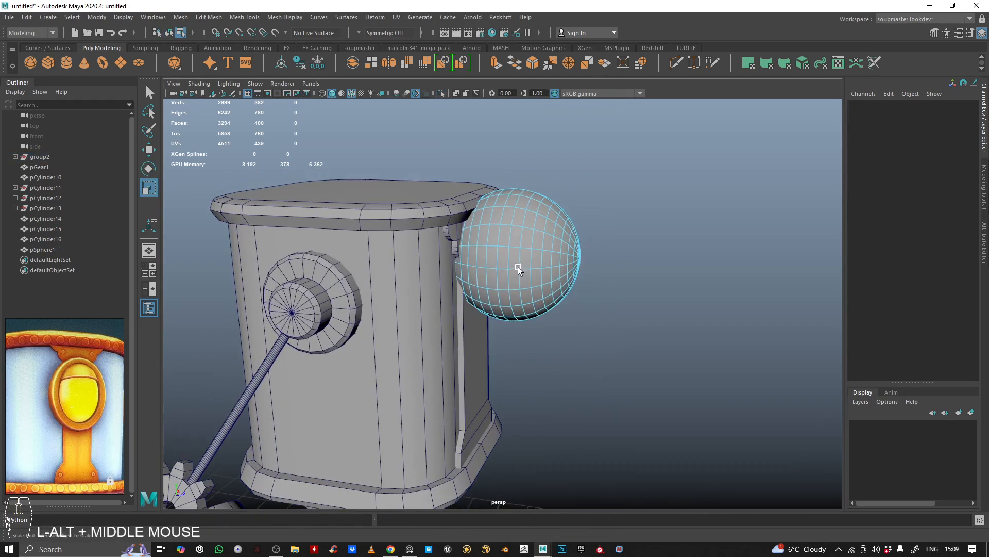
{"action": "right_click_drag", "start_coordinate": [519, 264], "coordinate": [552, 226]}
{"action": "left_click_drag", "start_coordinate": [524, 250], "coordinate": [510, 323]}
{"action": "key", "text": "w"}
{"action": "right_click_drag", "start_coordinate": [510, 323], "coordinate": [436, 271], "text": "alt"}
{"action": "key", "text": "e"}
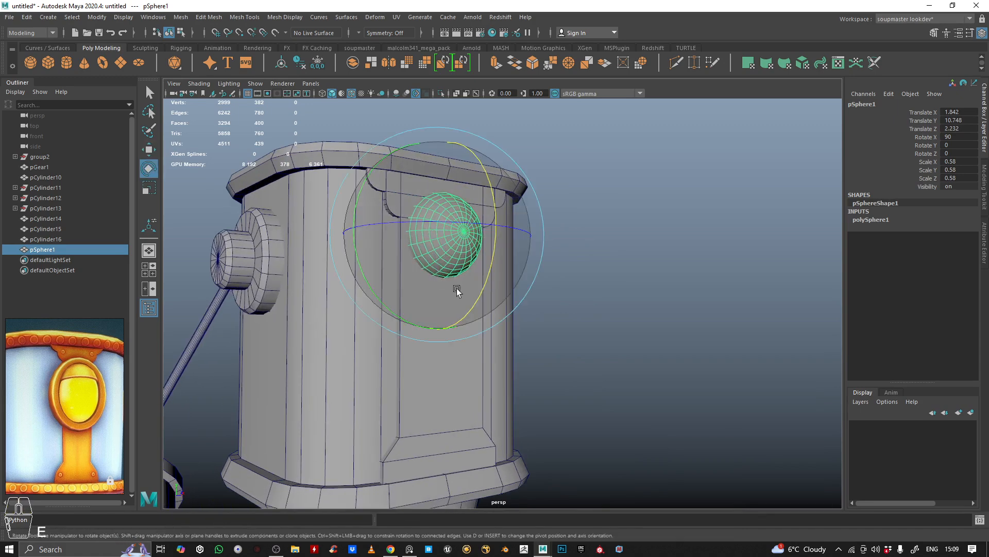
Stretch the sphere into an oval with Scale X 0.799 and Scale Z 1.157, and lower it to Translate Y 10.391.
{"action": "key", "text": "r"}
{"action": "left_click_drag", "start_coordinate": [439, 292], "coordinate": [447, 334]}
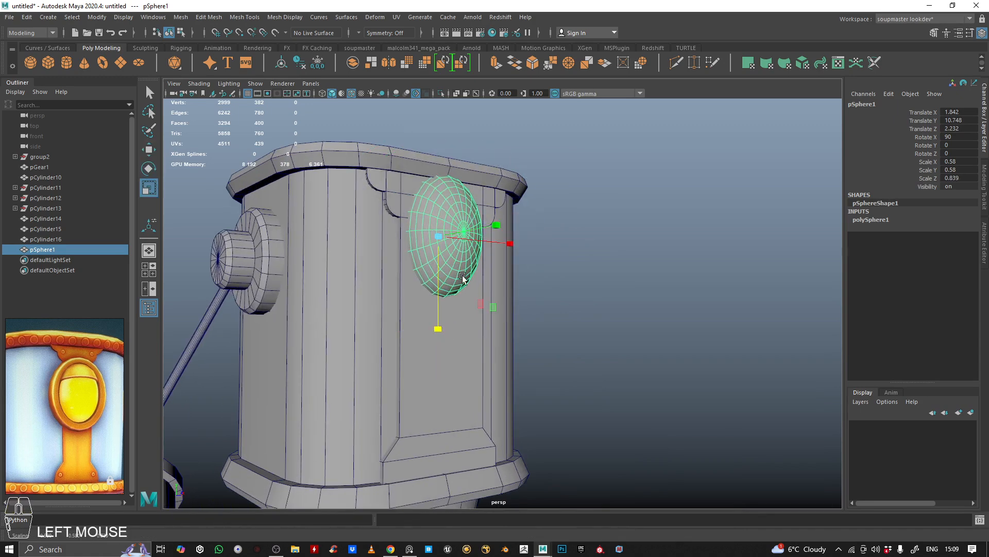
{"action": "left_click_drag", "start_coordinate": [463, 278], "coordinate": [454, 301], "text": "alt"}
{"action": "right_click_drag", "start_coordinate": [453, 301], "coordinate": [505, 277], "text": "alt"}
{"action": "key", "text": "w"}
{"action": "left_click_drag", "start_coordinate": [506, 276], "coordinate": [457, 294], "text": "alt"}
{"action": "key", "text": "r"}
{"action": "left_click_drag", "start_coordinate": [457, 294], "coordinate": [521, 299], "text": "alt"}
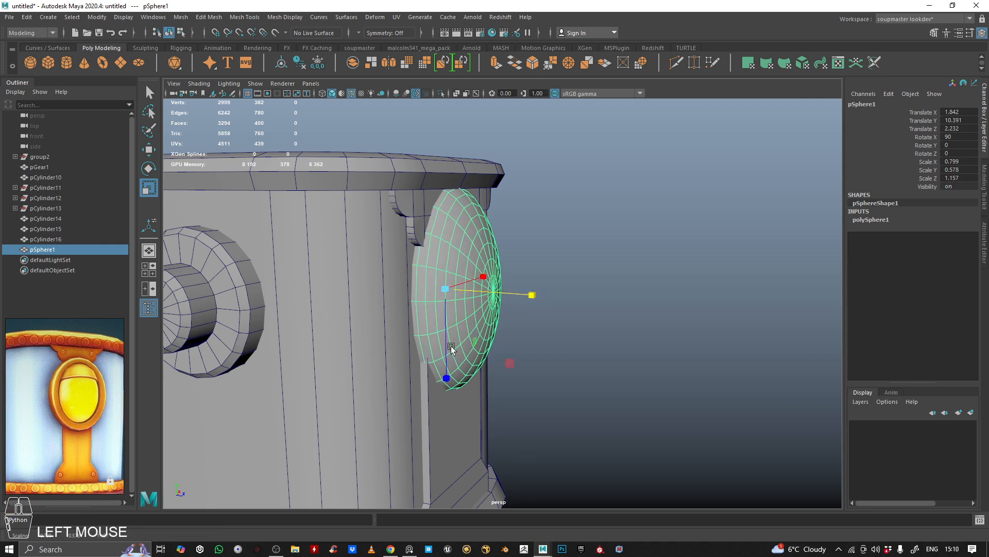
Shorten the oval to Scale Z 0.966 and lower it on the front panel to Translate Y 9.92.
{"action": "left_click_drag", "start_coordinate": [450, 346], "coordinate": [388, 335]}
{"action": "right_click_drag", "start_coordinate": [388, 335], "coordinate": [472, 324], "text": "alt"}
{"action": "left_click_drag", "start_coordinate": [472, 324], "coordinate": [552, 289], "text": "alt"}
{"action": "key", "text": "w"}
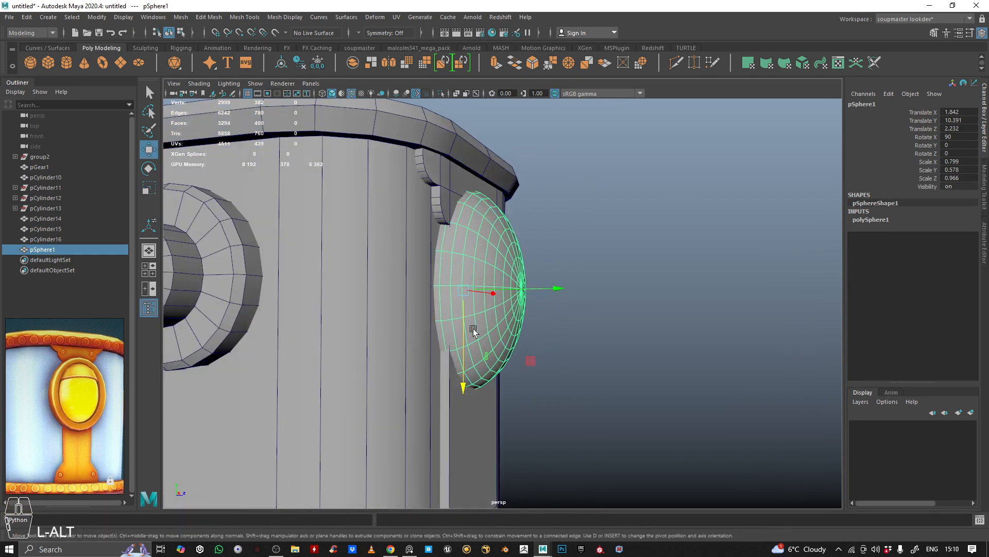
{"action": "left_click_drag", "start_coordinate": [464, 331], "coordinate": [496, 278]}
{"action": "right_click_drag", "start_coordinate": [495, 278], "coordinate": [545, 279], "text": "alt"}
{"action": "left_click_drag", "start_coordinate": [545, 278], "coordinate": [474, 302], "text": "alt"}
{"action": "middle_click_drag", "start_coordinate": [474, 302], "coordinate": [665, 292], "text": "alt"}
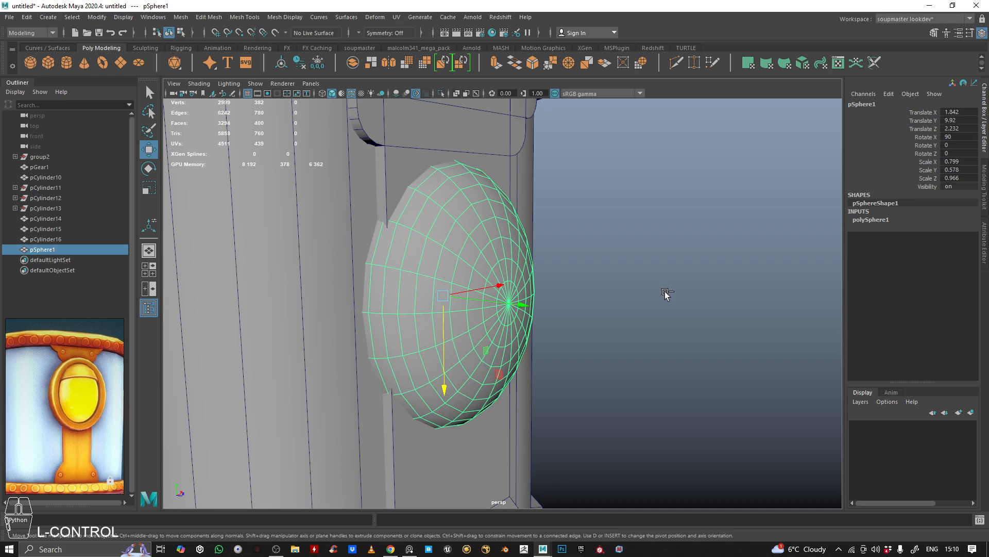
Duplicate the oval sphere and delete all the copy's faces except the three face loops around its rim.
{"action": "key", "text": "ctrl+d"}
{"action": "right_click_drag", "start_coordinate": [671, 195], "coordinate": [657, 201]}
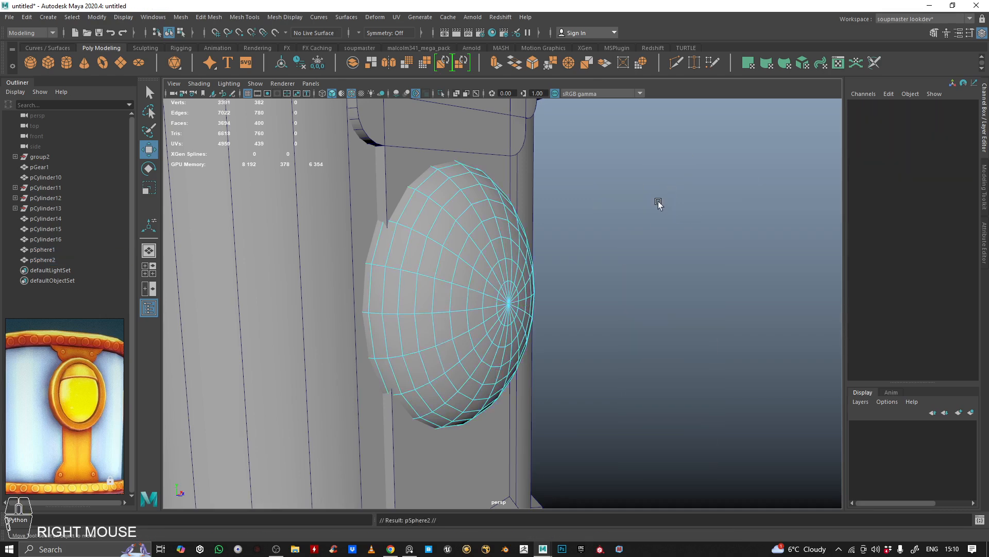
{"action": "left_click_drag", "start_coordinate": [658, 201], "coordinate": [394, 199], "text": "alt"}
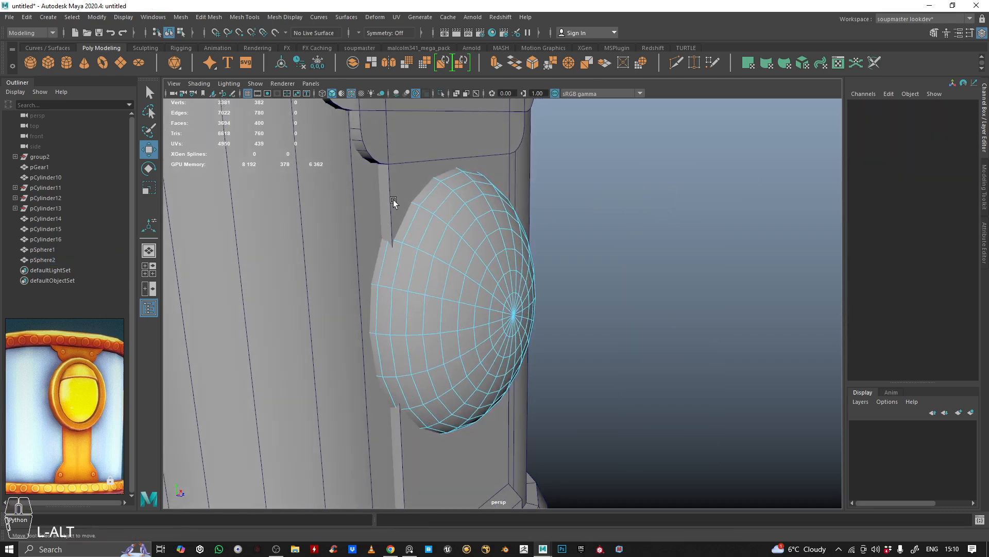
{"action": "left_click", "coordinate": [413, 226]}
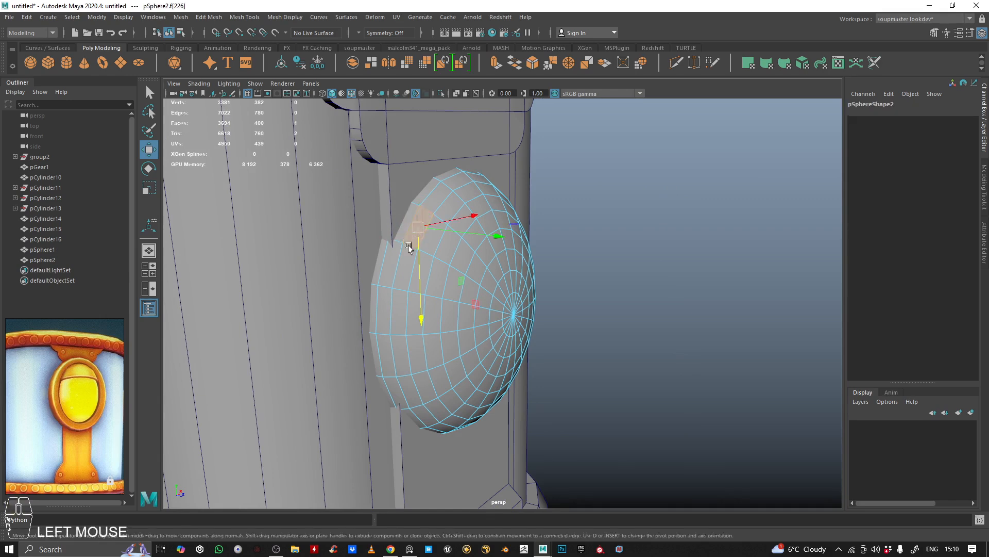
{"action": "double_click", "coordinate": [405, 258], "text": "shift"}
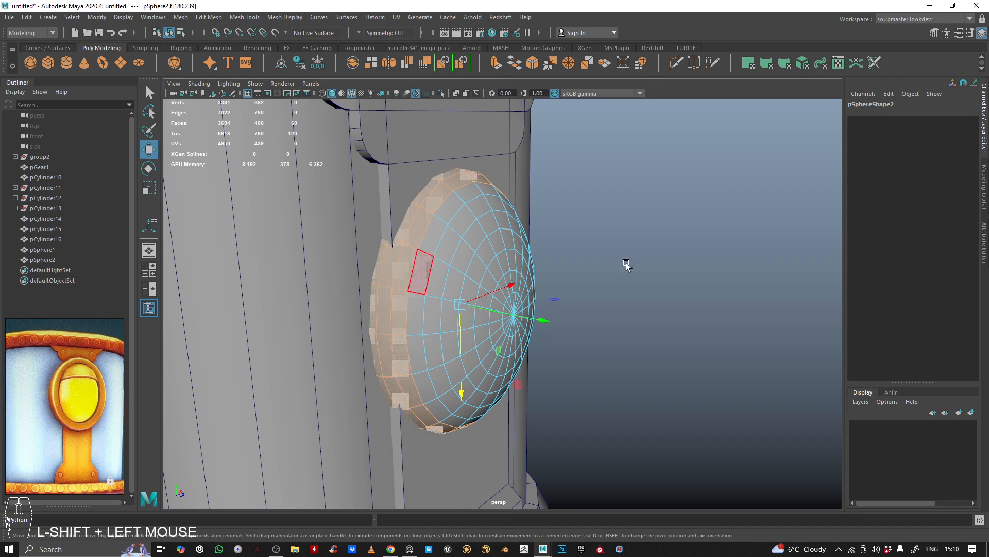
{"action": "left_click_drag", "start_coordinate": [627, 265], "coordinate": [311, 444], "text": "alt"}
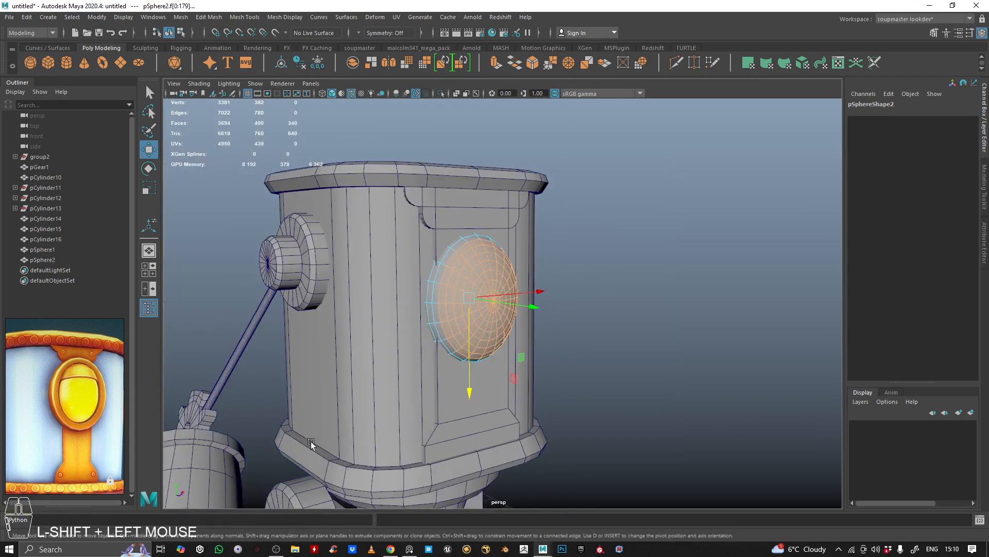
{"action": "key", "text": "BackSpace"}
{"action": "scroll", "coordinate": [413, 335], "scroll_direction": "up", "scroll_amount": 4}
{"action": "right_click_drag", "start_coordinate": [434, 257], "coordinate": [476, 232]}
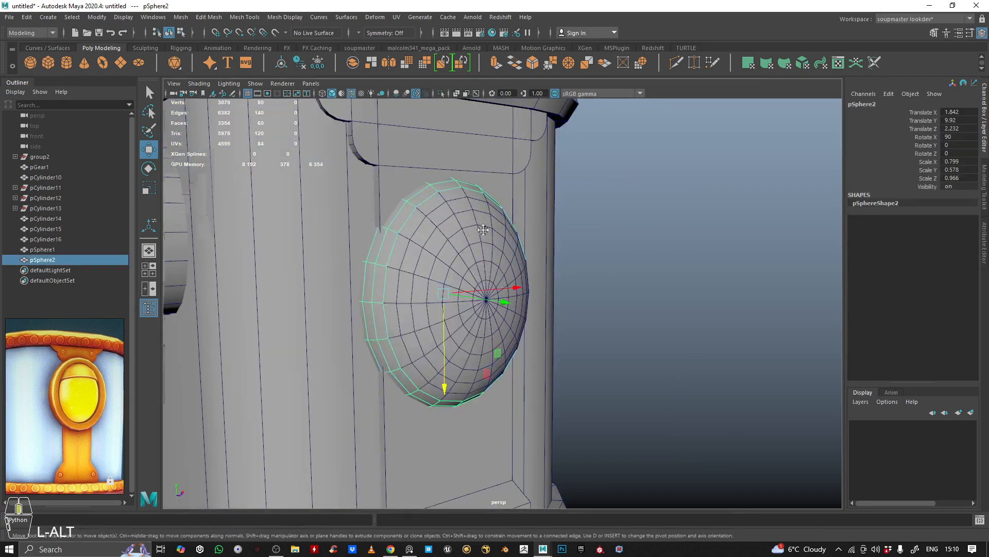
Extrude the ring's faces outward with a Local Translate Z of 0.131 and return to object mode.
{"action": "left_click_drag", "start_coordinate": [509, 293], "coordinate": [524, 230], "text": "alt"}
{"action": "right_click_drag", "start_coordinate": [524, 230], "coordinate": [534, 250], "text": "alt"}
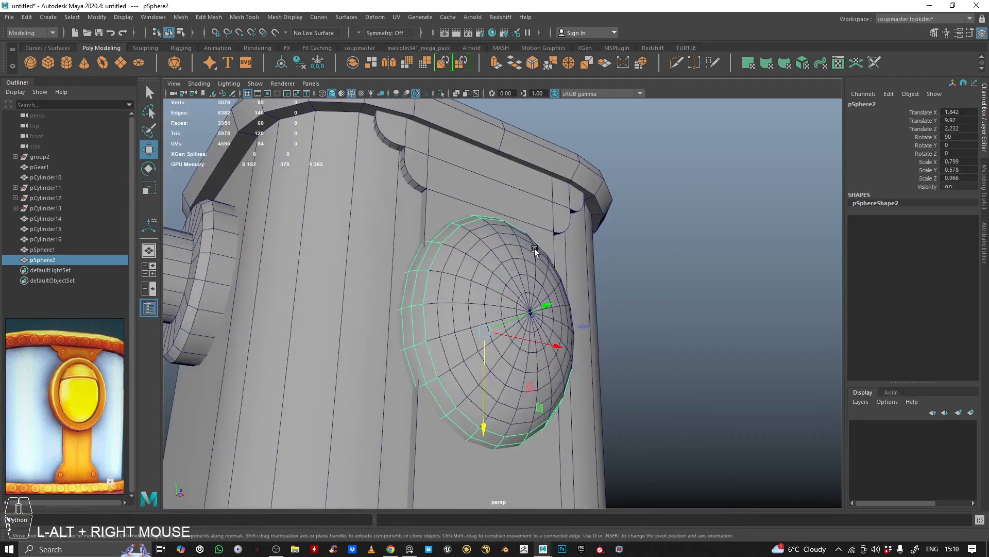
{"action": "left_click", "coordinate": [493, 69]}
{"action": "left_click_drag", "start_coordinate": [487, 264], "coordinate": [521, 334], "text": "alt"}
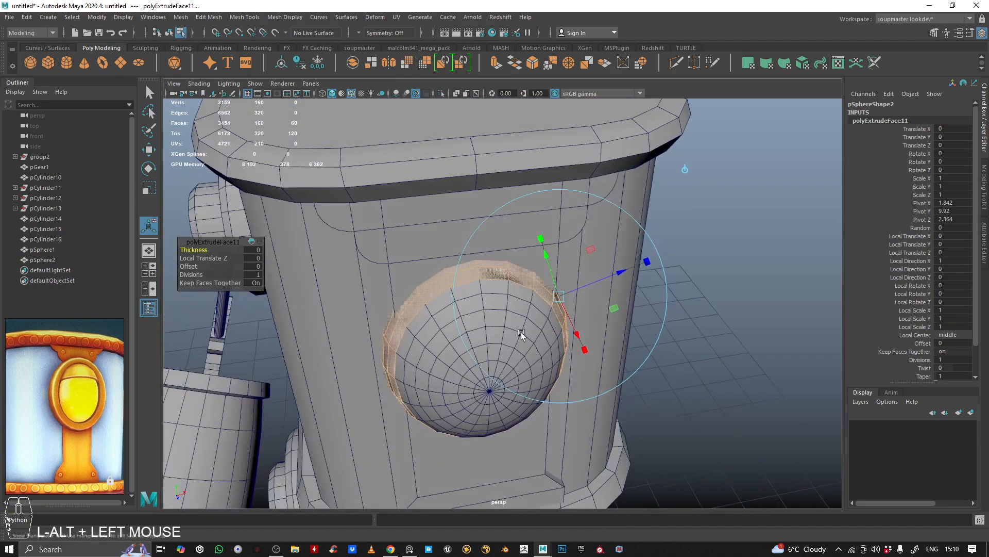
{"action": "left_click_drag", "start_coordinate": [619, 277], "coordinate": [639, 269]}
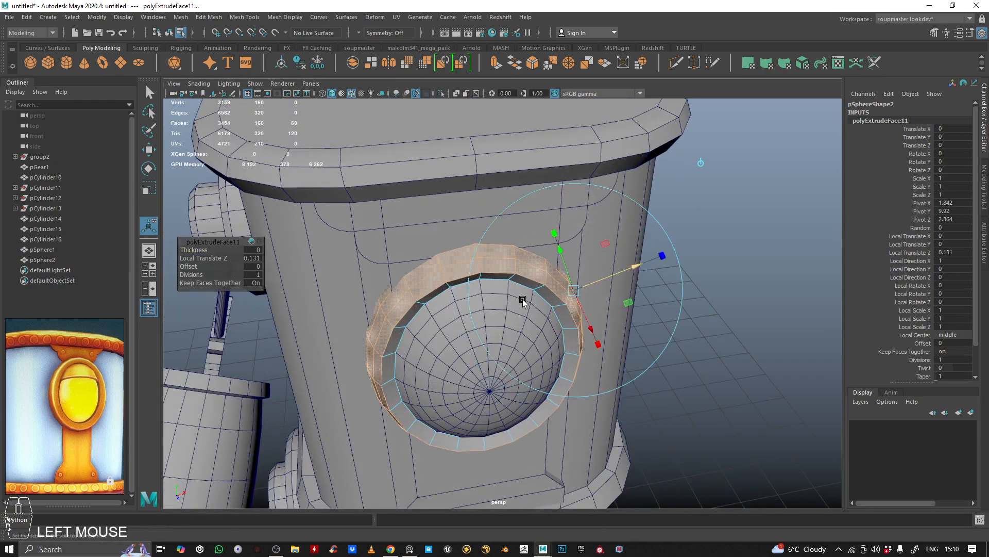
{"action": "left_click_drag", "start_coordinate": [459, 297], "coordinate": [534, 281], "text": "alt"}
{"action": "left_click_drag", "start_coordinate": [636, 261], "coordinate": [463, 232], "text": "alt"}
{"action": "right_click", "coordinate": [463, 232]}
{"action": "left_click", "coordinate": [513, 216]}
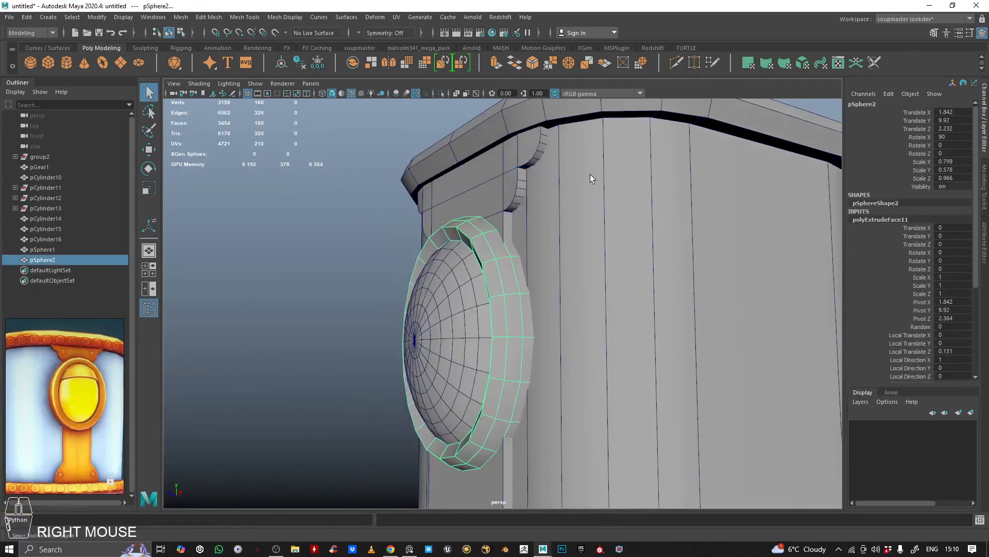
Isolate the ring and delete all its faces except the front-facing loop.
{"action": "left_click_drag", "start_coordinate": [590, 174], "coordinate": [587, 205], "text": "alt"}
{"action": "key", "text": "ctrl+1"}
{"action": "left_click_drag", "start_coordinate": [410, 304], "coordinate": [490, 289], "text": "alt"}
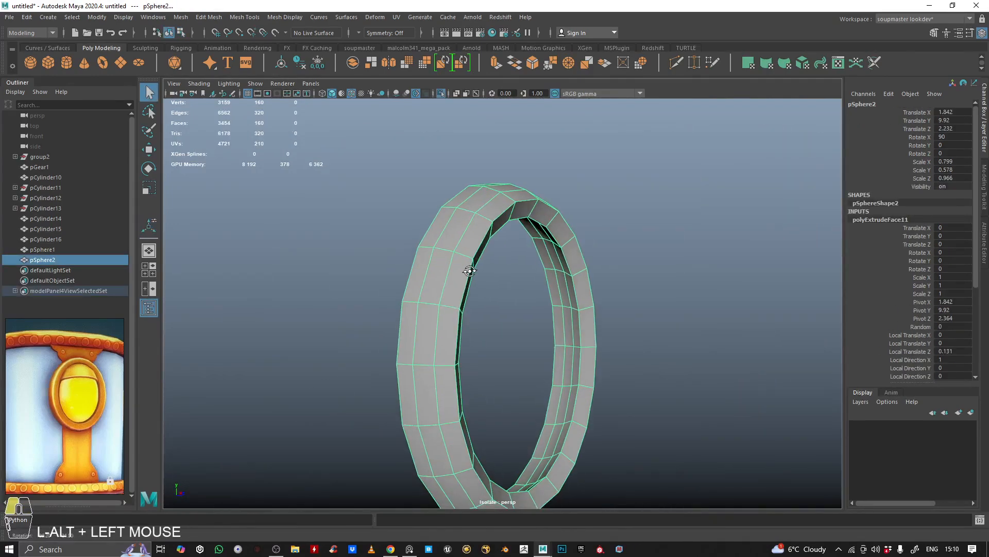
{"action": "middle_click_drag", "start_coordinate": [489, 289], "coordinate": [504, 283], "text": "alt"}
{"action": "left_click_drag", "start_coordinate": [503, 283], "coordinate": [430, 241], "text": "alt"}
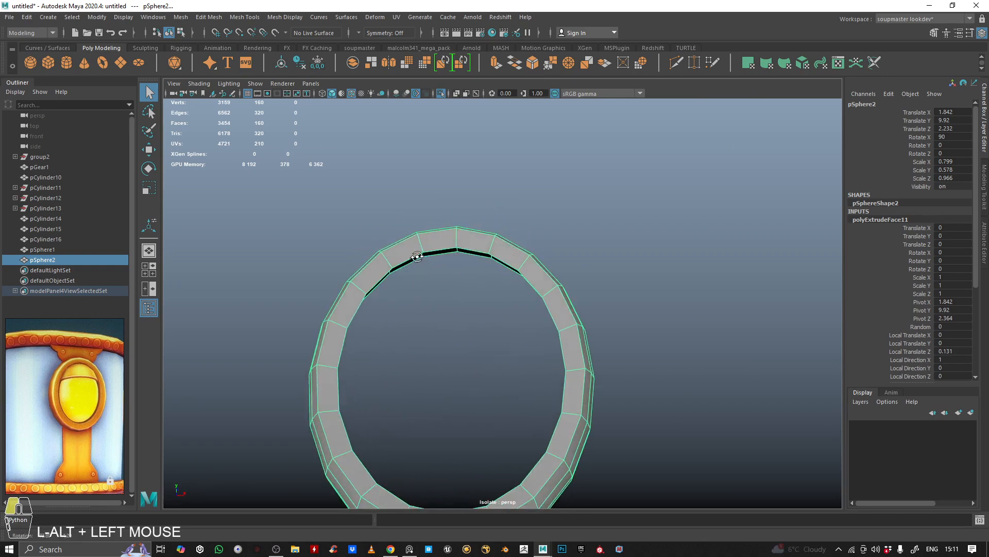
{"action": "right_click", "coordinate": [427, 232]}
{"action": "right_click_drag", "start_coordinate": [427, 232], "coordinate": [426, 268]}
{"action": "left_click", "coordinate": [392, 264]}
{"action": "double_click", "coordinate": [414, 252], "text": "shift"}
{"action": "mouse_move", "coordinate": [426, 267]}
{"action": "left_mouse_down", "text": "alt"}
{"action": "mouse_move", "coordinate": [499, 302]}
{"action": "mouse_move", "coordinate": [431, 280]}
{"action": "left_mouse_up", "text": "alt"}
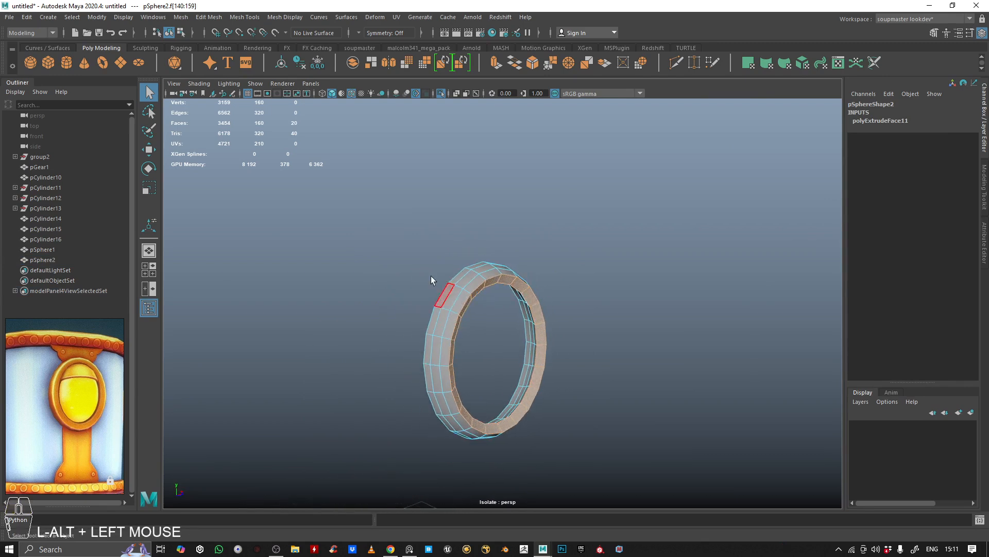
{"action": "left_click_drag", "start_coordinate": [314, 176], "coordinate": [565, 439], "text": "shift"}
{"action": "key", "text": "Delete"}
Select all the vertices of the remaining face loop and flatten them along the ring's depth axis.
{"action": "right_click_drag", "start_coordinate": [453, 275], "coordinate": [448, 237]}
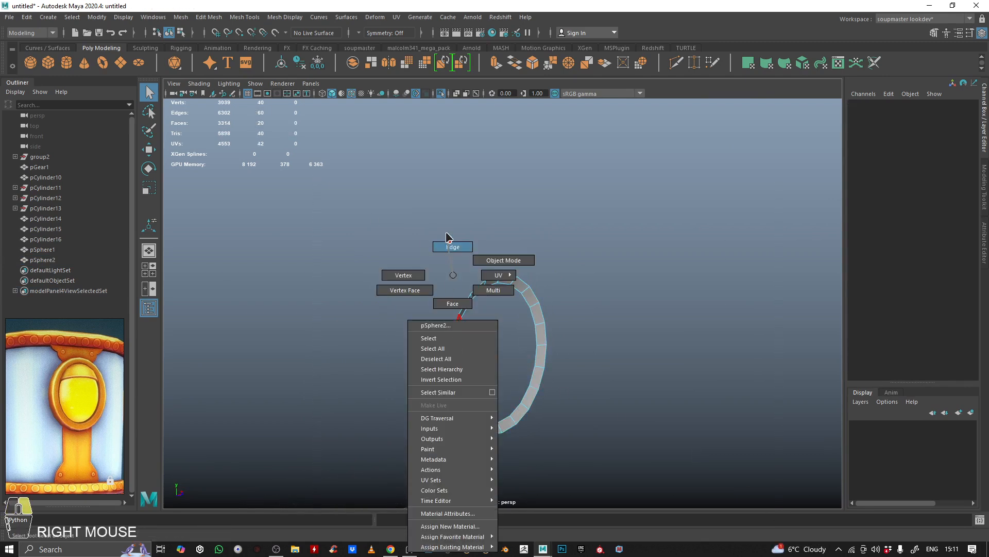
{"action": "left_click_drag", "start_coordinate": [386, 214], "coordinate": [640, 494]}
{"action": "middle_click_drag", "start_coordinate": [675, 358], "coordinate": [629, 358], "text": "alt"}
{"action": "key", "text": "r"}
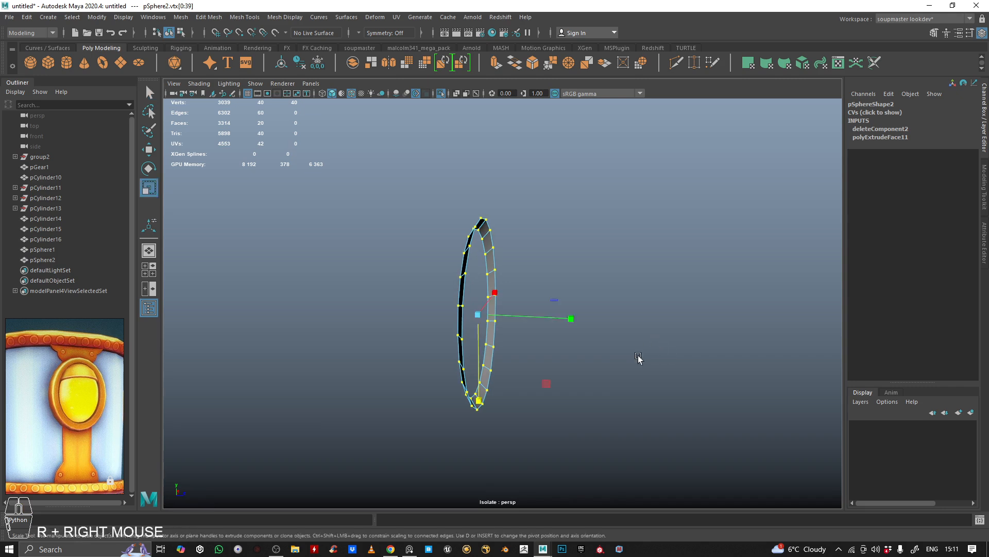
{"action": "left_click", "coordinate": [571, 319]}
{"action": "left_click_drag", "start_coordinate": [570, 317], "coordinate": [438, 249], "text": "alt"}
Scale the ring's outer edge loop outward to widen the band, and bring the rest of the model back into view.
{"action": "right_click", "coordinate": [456, 258]}
{"action": "right_click_drag", "start_coordinate": [456, 257], "coordinate": [464, 216]}
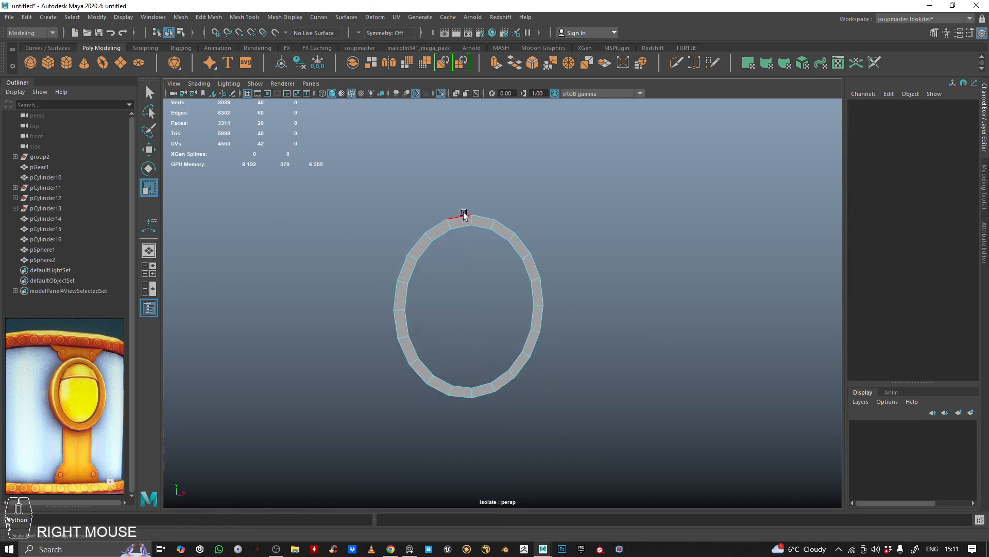
{"action": "scroll", "coordinate": [464, 216], "scroll_direction": "up", "scroll_amount": 2}
{"action": "left_click", "coordinate": [453, 199]}
{"action": "left_click_drag", "start_coordinate": [495, 287], "coordinate": [528, 323], "text": "alt"}
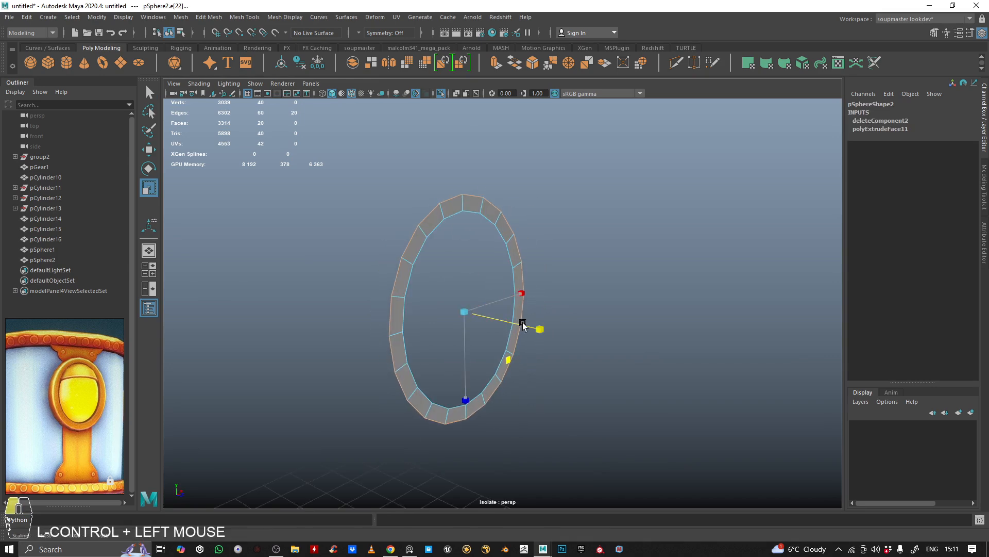
{"action": "key", "text": "F8"}
{"action": "key", "text": "ctrl+1"}
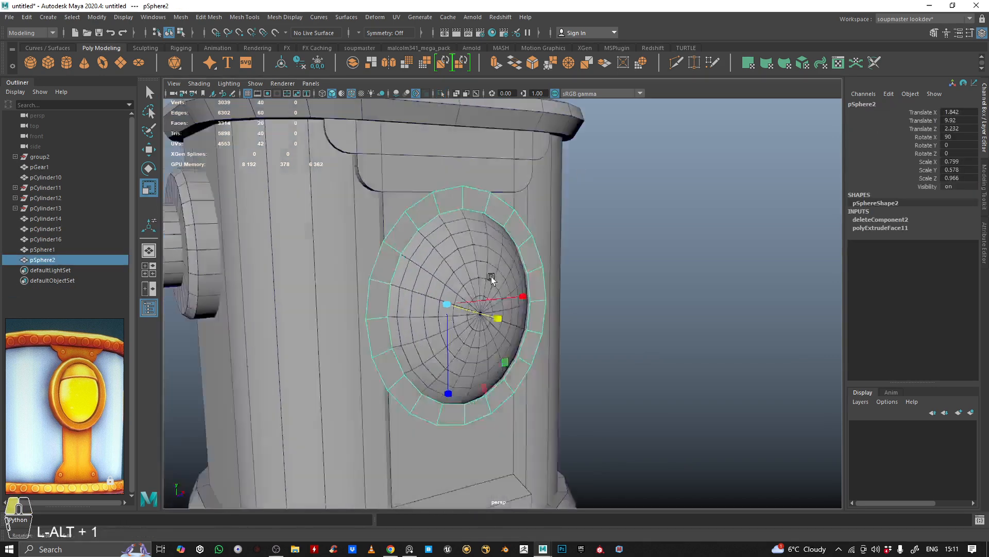
Extrude the flat ring back towards the torso with a Local Translate Z of -0.487.
{"action": "left_click_drag", "start_coordinate": [490, 277], "coordinate": [563, 287], "text": "alt"}
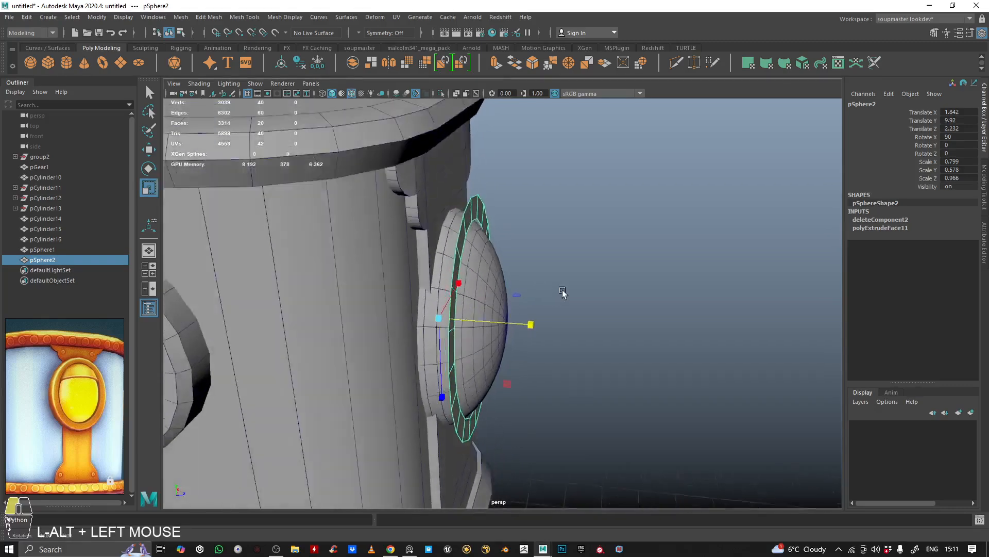
{"action": "right_click_drag", "start_coordinate": [647, 176], "coordinate": [654, 195], "text": "shift"}
{"action": "left_click_drag", "start_coordinate": [562, 251], "coordinate": [466, 198]}
{"action": "key", "text": "r"}
{"action": "right_click_drag", "start_coordinate": [466, 195], "coordinate": [577, 154]}
{"action": "left_click_drag", "start_coordinate": [577, 153], "coordinate": [705, 228], "text": "alt"}
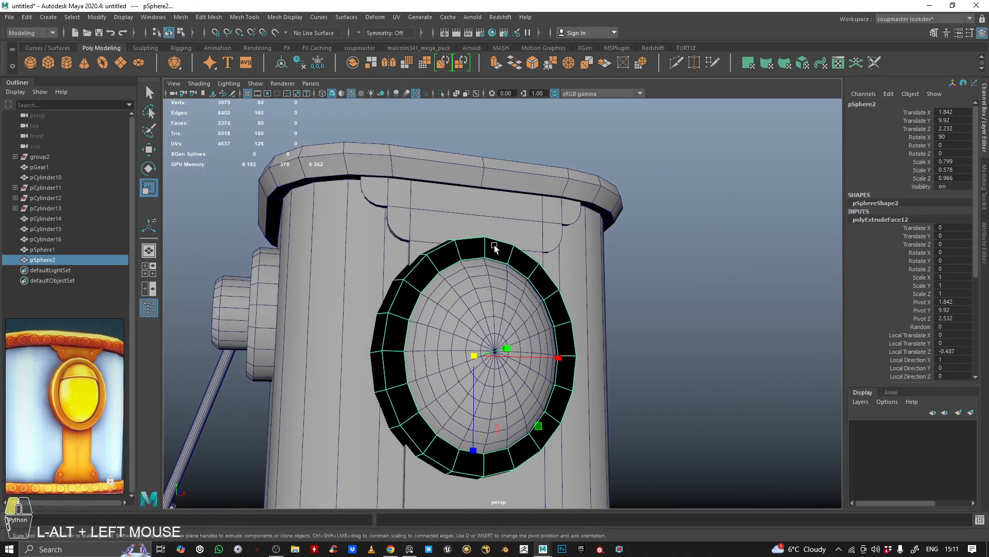
Reverse the extruded ring's normals so its faces point outward.
{"action": "left_click", "coordinate": [630, 247]}
{"action": "left_click", "coordinate": [582, 274]}
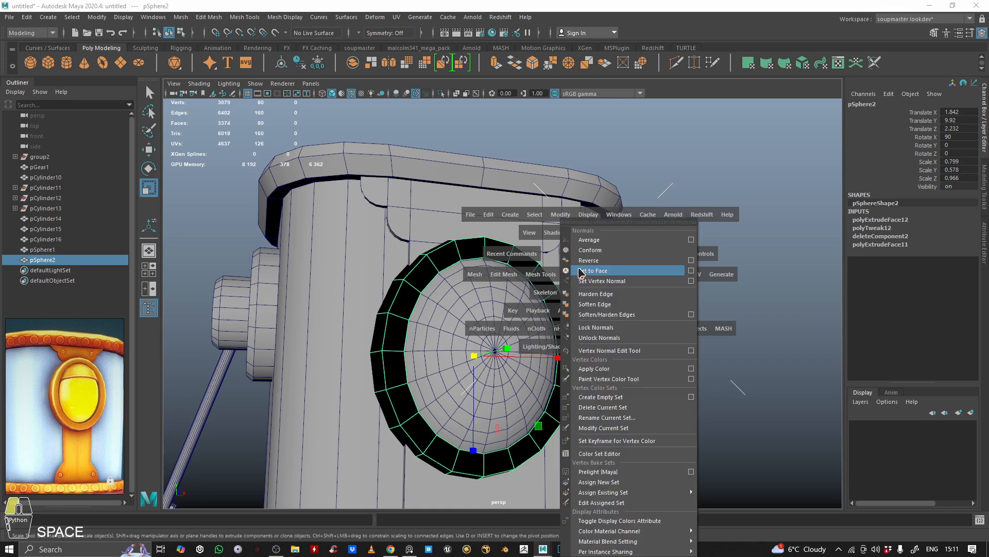
{"action": "left_click", "coordinate": [589, 260]}
{"action": "left_click_drag", "start_coordinate": [658, 242], "coordinate": [448, 283], "text": "alt"}
Bevel the ring's outer front edge loop with a fraction of 0.27 and return to object mode.
{"action": "right_click_drag", "start_coordinate": [448, 283], "coordinate": [376, 228], "text": "alt"}
{"action": "left_click", "coordinate": [391, 258]}
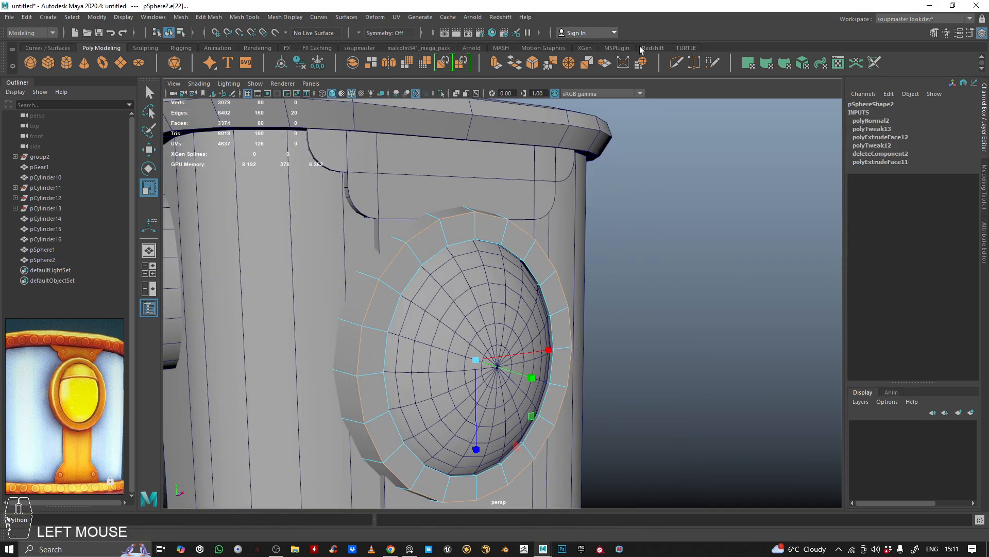
{"action": "left_click", "coordinate": [534, 66]}
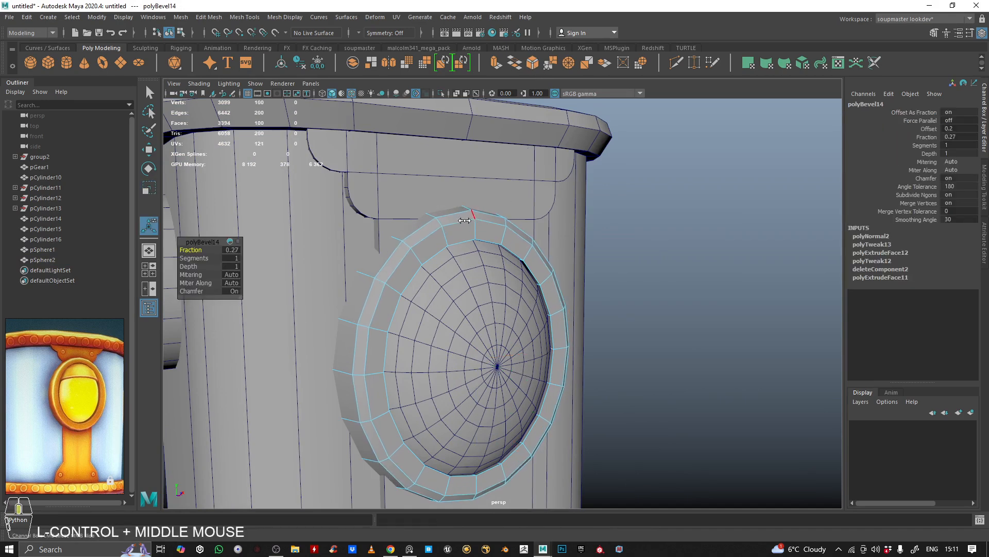
{"action": "right_click", "coordinate": [445, 230]}
{"action": "left_click", "coordinate": [711, 205]}
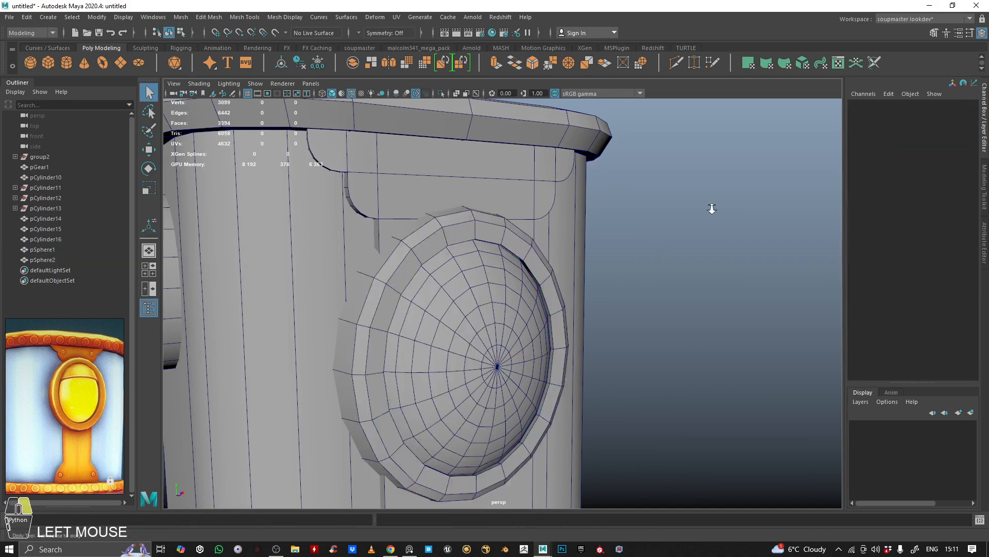
Turn off the wireframe on the shaded models and inspect the gauge on the torso.
{"action": "left_click_drag", "start_coordinate": [711, 205], "coordinate": [406, 216], "text": "alt"}
{"action": "left_click", "coordinate": [351, 94]}
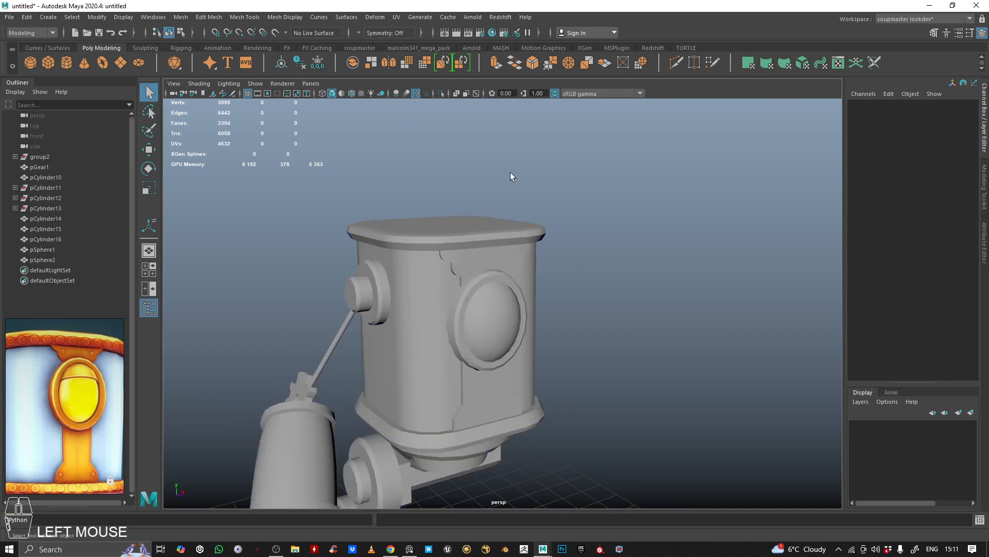
{"action": "mouse_move", "coordinate": [512, 177]}
{"action": "left_mouse_down", "text": "alt"}
{"action": "mouse_move", "coordinate": [433, 174]}
{"action": "mouse_move", "coordinate": [582, 312]}
{"action": "left_mouse_up", "text": "alt"}
{"action": "right_click_drag", "start_coordinate": [583, 312], "coordinate": [440, 295], "text": "alt"}
Isolate the gauge ring, delete its rear face loop, and show the whole model again.
{"action": "left_click", "coordinate": [425, 273]}
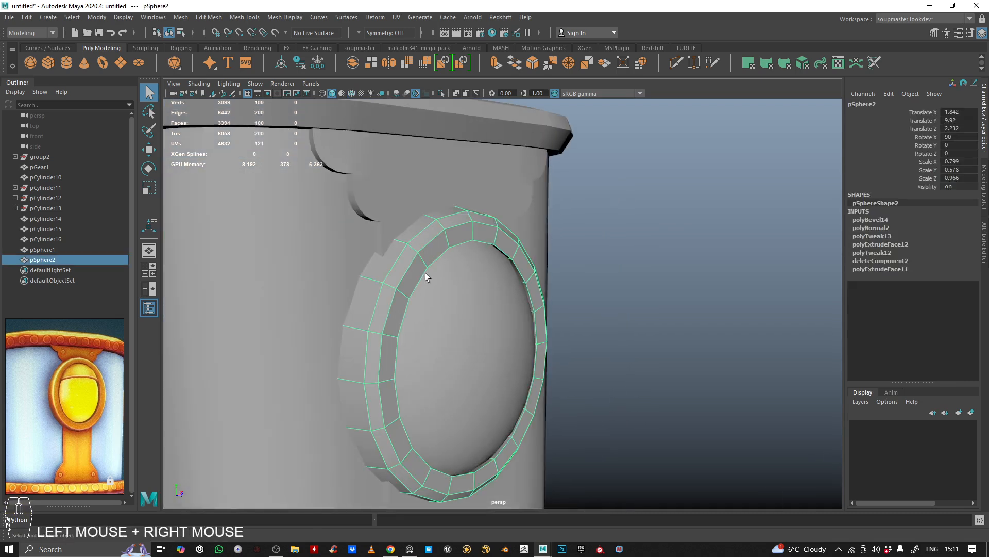
{"action": "key", "text": "ctrl+1"}
{"action": "left_click_drag", "start_coordinate": [456, 277], "coordinate": [536, 257], "text": "alt"}
{"action": "right_click_drag", "start_coordinate": [424, 221], "coordinate": [426, 250]}
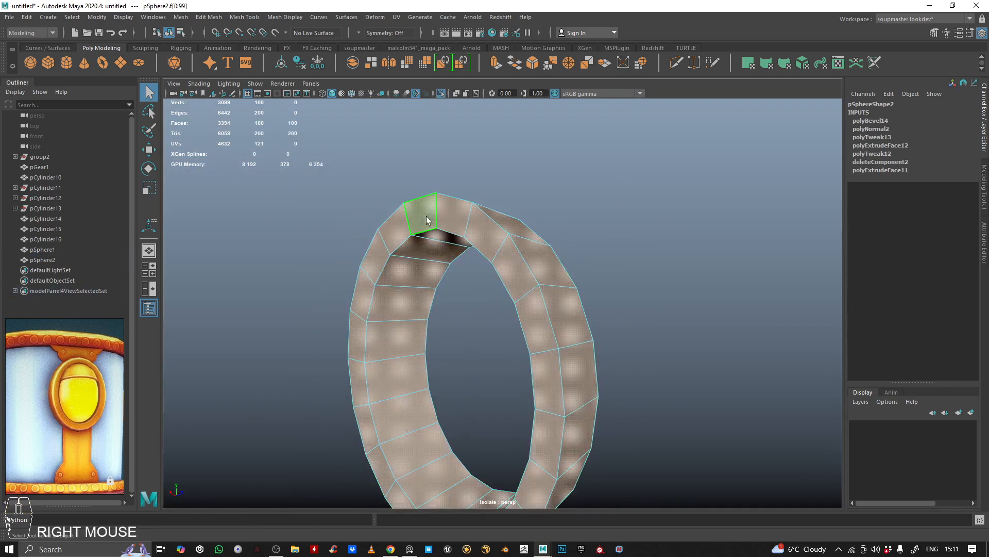
{"action": "left_click", "coordinate": [425, 216]}
{"action": "double_click", "coordinate": [457, 214], "text": "shift"}
{"action": "left_click_drag", "start_coordinate": [546, 265], "coordinate": [521, 309], "text": "alt"}
{"action": "right_click_drag", "start_coordinate": [522, 309], "coordinate": [490, 300], "text": "alt"}
{"action": "left_click_drag", "start_coordinate": [490, 300], "coordinate": [444, 246], "text": "alt"}
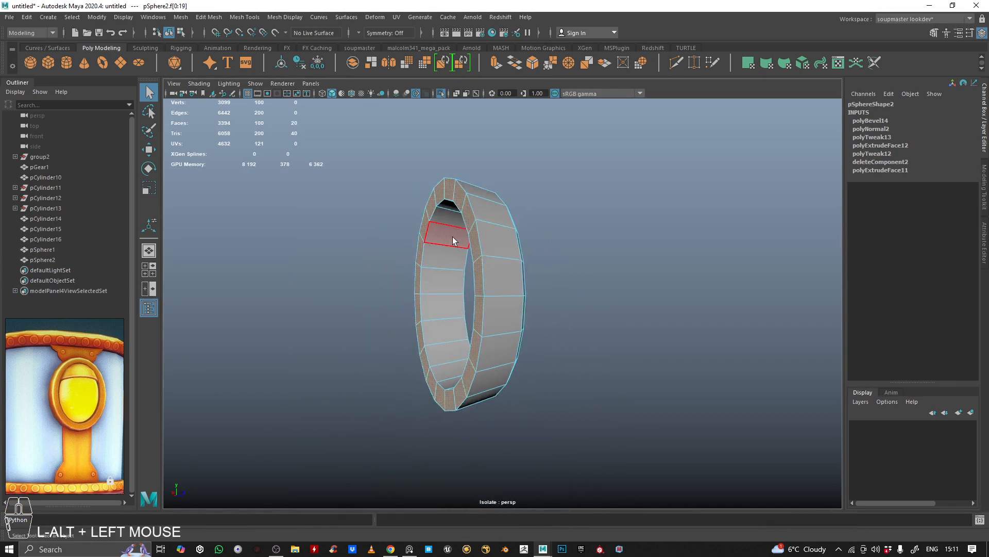
{"action": "key", "text": "BackSpace"}
{"action": "right_click_drag", "start_coordinate": [488, 204], "coordinate": [679, 101]}
{"action": "key", "text": "ctrl+1"}
{"action": "left_click_drag", "start_coordinate": [604, 189], "coordinate": [538, 192], "text": "alt"}
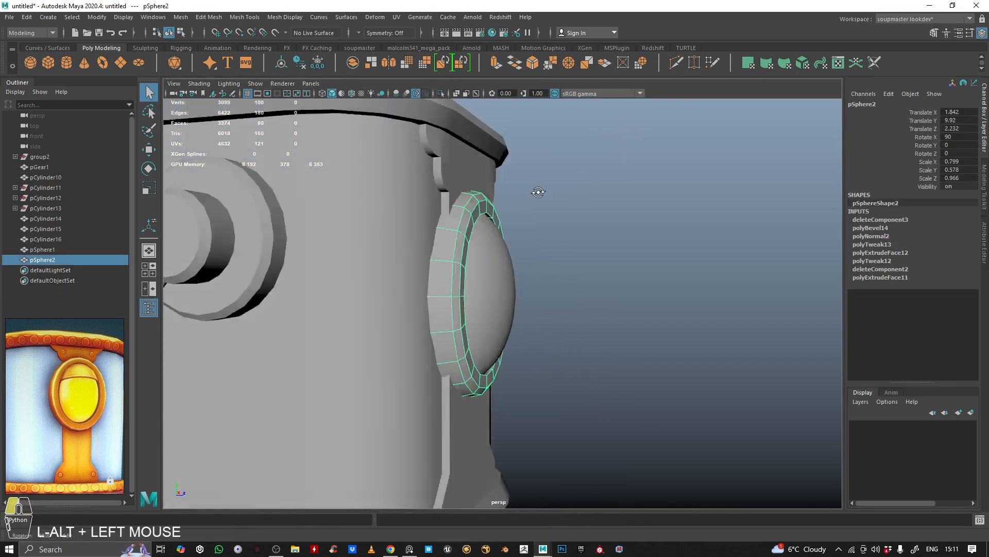
Examine the gauge glass and frame ring on the torso from several angles, close up and with the whole robot.
{"action": "right_click_drag", "start_coordinate": [538, 192], "coordinate": [484, 196], "text": "alt"}
{"action": "left_click_drag", "start_coordinate": [485, 196], "coordinate": [567, 191], "text": "alt"}
{"action": "middle_click_drag", "start_coordinate": [567, 190], "coordinate": [574, 205], "text": "alt"}
{"action": "left_click_drag", "start_coordinate": [574, 206], "coordinate": [549, 165], "text": "alt"}
{"action": "left_click", "coordinate": [526, 284]}
{"action": "right_click_drag", "start_coordinate": [673, 254], "coordinate": [572, 206], "text": "alt"}
{"action": "left_click_drag", "start_coordinate": [572, 206], "coordinate": [518, 220], "text": "alt"}
{"action": "left_click", "coordinate": [603, 206]}
{"action": "right_click_drag", "start_coordinate": [582, 206], "coordinate": [413, 211], "text": "alt"}
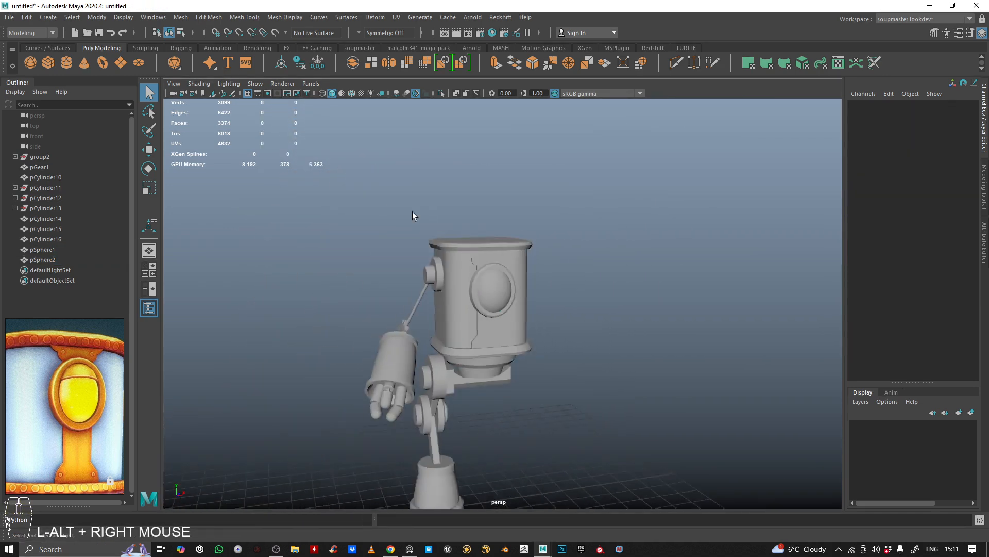
{"action": "left_click_drag", "start_coordinate": [412, 212], "coordinate": [371, 212], "text": "alt"}
{"action": "right_click_drag", "start_coordinate": [371, 212], "coordinate": [545, 338], "text": "alt"}
{"action": "left_click_drag", "start_coordinate": [545, 338], "coordinate": [587, 278], "text": "alt"}
{"action": "right_click_drag", "start_coordinate": [587, 279], "coordinate": [522, 240], "text": "alt"}
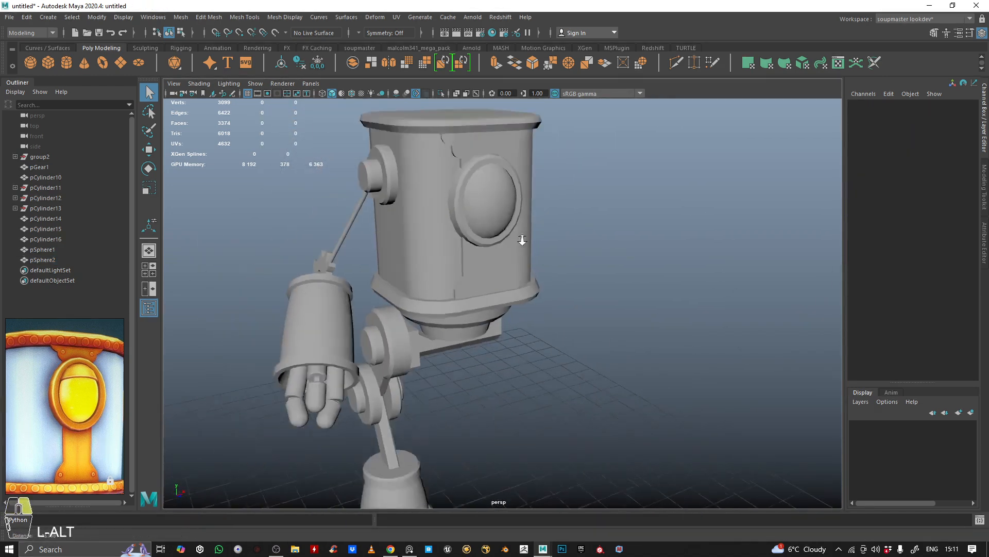
{"action": "left_click_drag", "start_coordinate": [522, 240], "coordinate": [567, 289], "text": "alt"}
{"action": "middle_click_drag", "start_coordinate": [567, 289], "coordinate": [588, 304], "text": "alt"}
{"action": "left_click", "coordinate": [526, 270]}
{"action": "left_click_drag", "start_coordinate": [526, 271], "coordinate": [420, 278], "text": "alt"}
{"action": "right_click_drag", "start_coordinate": [420, 278], "coordinate": [479, 278], "text": "alt"}
{"action": "left_click_drag", "start_coordinate": [479, 279], "coordinate": [556, 206], "text": "alt"}
{"action": "right_click_drag", "start_coordinate": [557, 206], "coordinate": [379, 258], "text": "alt"}
{"action": "left_click_drag", "start_coordinate": [380, 258], "coordinate": [407, 216], "text": "alt"}
{"action": "right_click_drag", "start_coordinate": [407, 217], "coordinate": [542, 239], "text": "alt"}
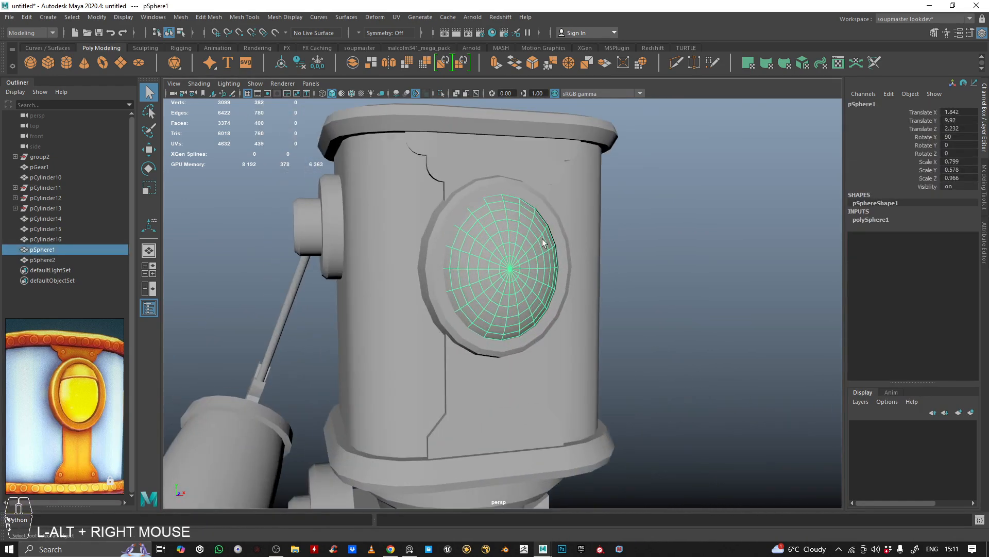
{"action": "right_click_drag", "start_coordinate": [638, 269], "coordinate": [580, 283], "text": "alt"}
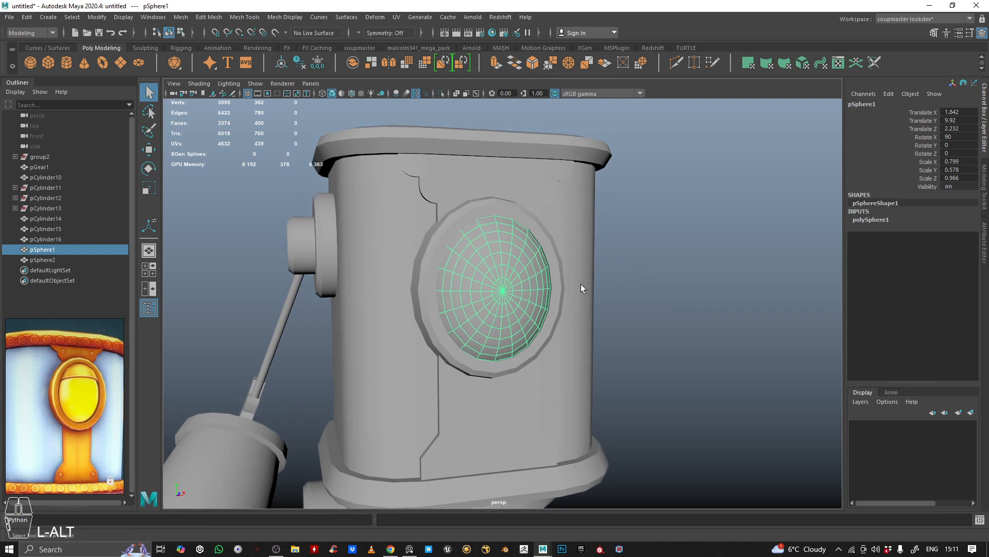
{"action": "left_click", "coordinate": [463, 273]}
{"action": "scroll", "coordinate": [515, 274], "scroll_direction": "up", "scroll_amount": 3}
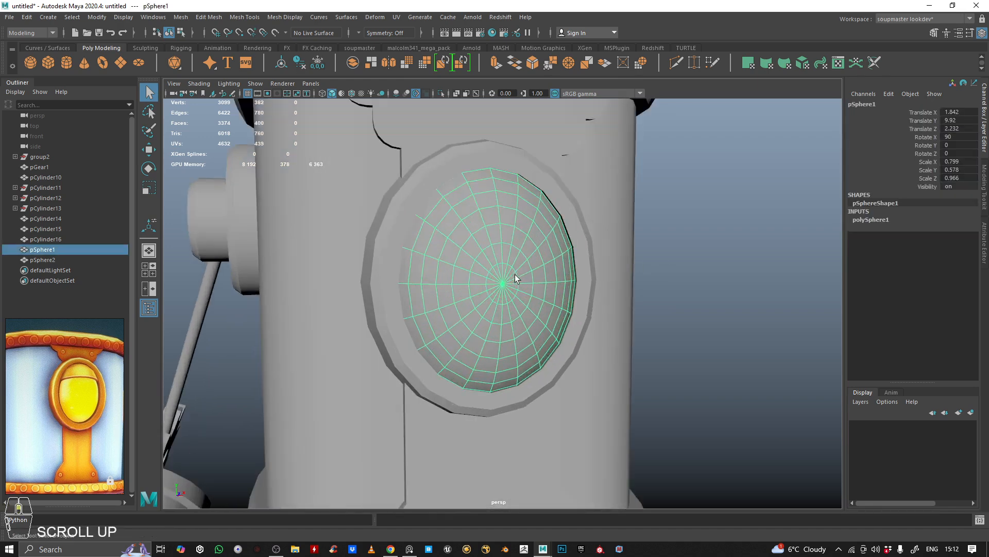
{"action": "key", "text": "e"}
{"action": "left_click_drag", "start_coordinate": [506, 277], "coordinate": [502, 201]}
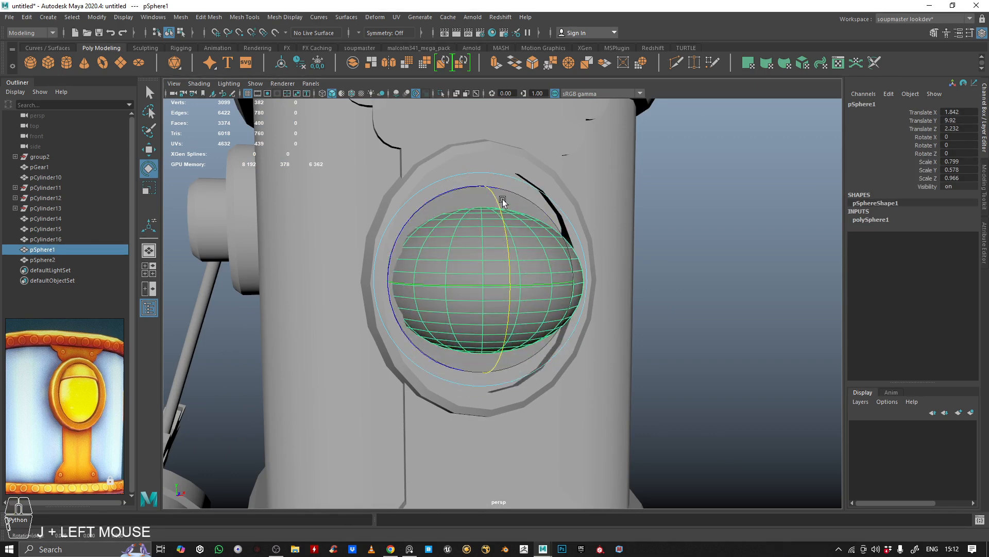
{"action": "key", "text": "BackSpace"}
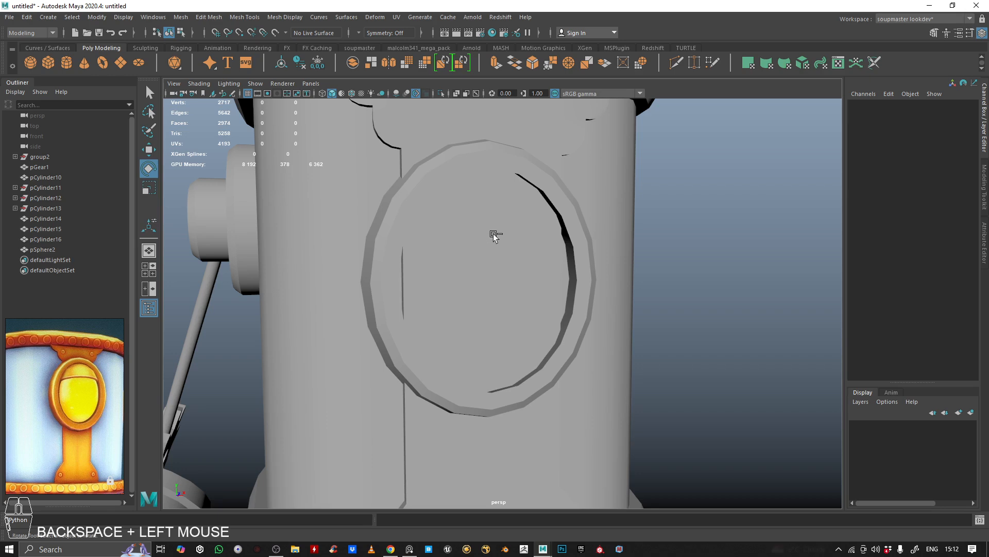
{"action": "key", "text": "ctrl+z"}
Duplicate the gauge's glass dome and rotate the copy to 0 degrees about X.
{"action": "key", "text": "ctrl+d"}
{"action": "middle_click_drag", "start_coordinate": [532, 248], "coordinate": [567, 253], "text": "alt"}
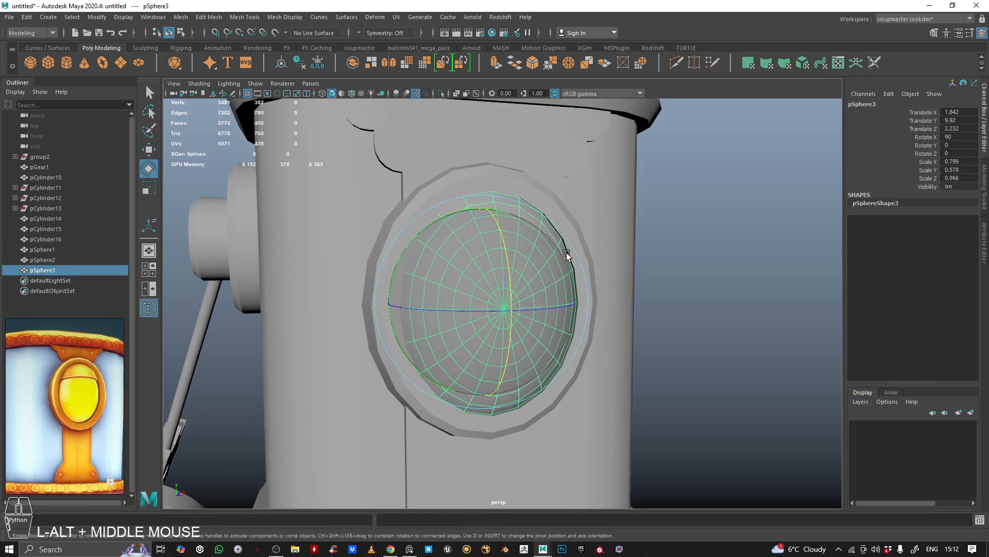
{"action": "left_click_drag", "start_coordinate": [507, 272], "coordinate": [485, 212]}
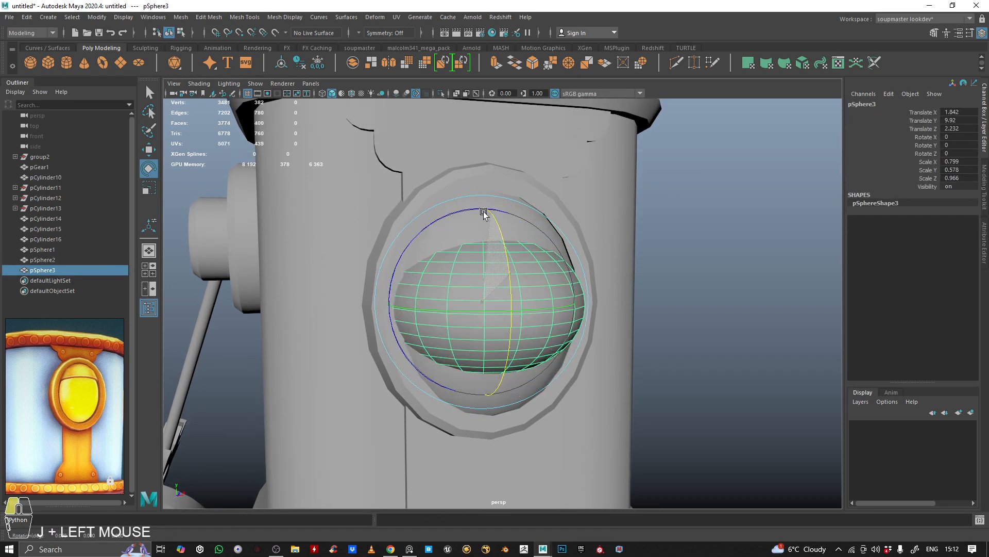
{"action": "left_click_drag", "start_coordinate": [470, 258], "coordinate": [626, 257], "text": "alt"}
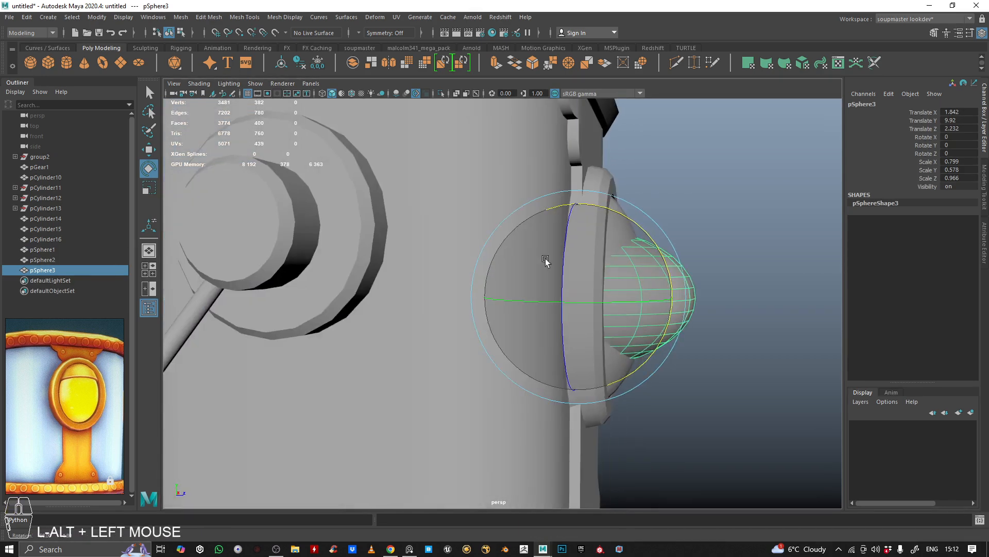
Scale the dome copy to about 0.84, 1.02 and 0.646 in X, Y and Z to fit over the glass.
{"action": "middle_click_drag", "start_coordinate": [626, 258], "coordinate": [425, 254], "text": "alt"}
{"action": "key", "text": "r"}
{"action": "left_click_drag", "start_coordinate": [508, 302], "coordinate": [456, 289]}
{"action": "key", "text": "ctrl+z"}
{"action": "mouse_move", "coordinate": [419, 203]}
{"action": "left_mouse_down"}
{"action": "mouse_move", "coordinate": [425, 150]}
{"action": "mouse_move", "coordinate": [417, 215]}
{"action": "left_mouse_up"}
{"action": "key", "text": "ctrl+z"}
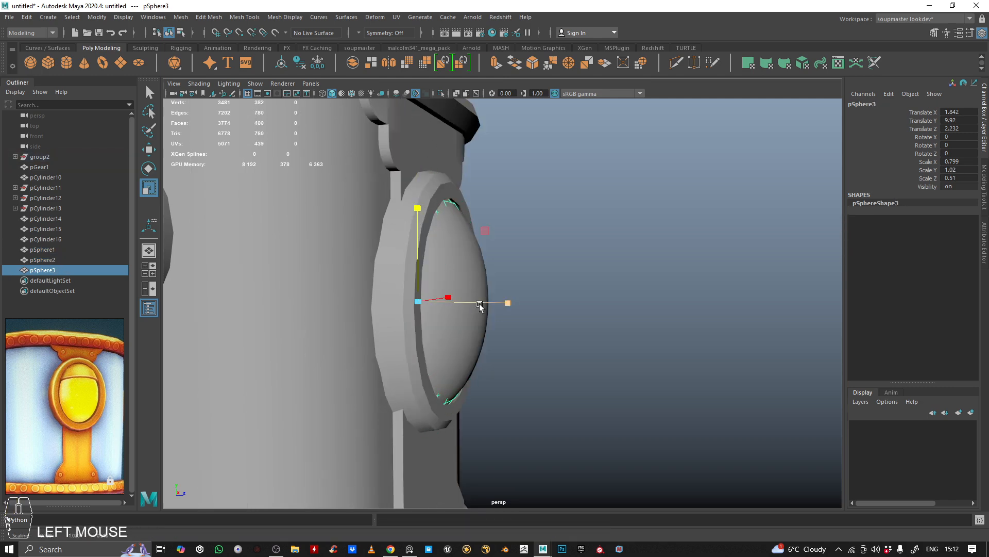
{"action": "left_click_drag", "start_coordinate": [493, 303], "coordinate": [458, 289]}
Delete the copy's lower faces, keeping only the upper cap over the glass, and return to object mode.
{"action": "right_click", "coordinate": [707, 201]}
{"action": "left_click", "coordinate": [709, 225]}
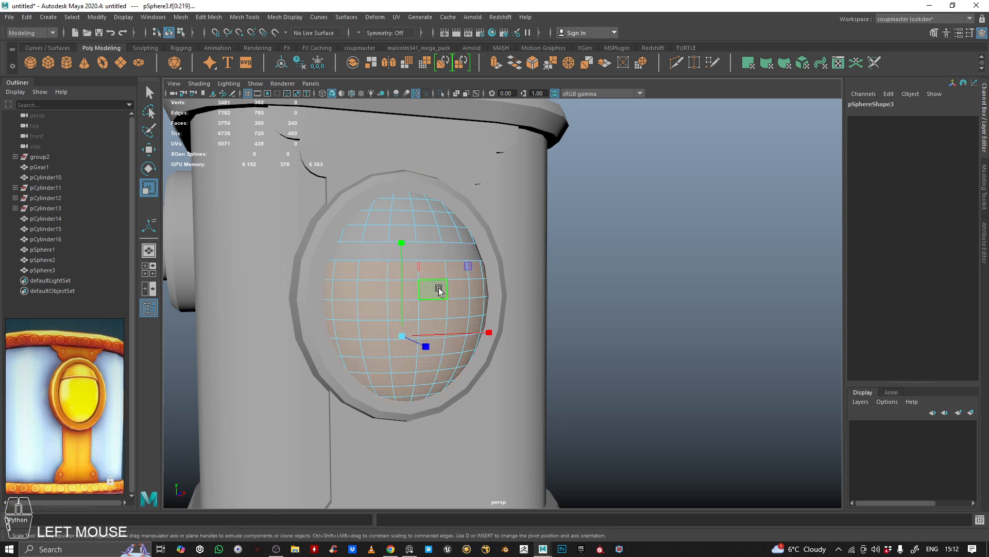
{"action": "key", "text": "Delete"}
{"action": "left_click_drag", "start_coordinate": [412, 292], "coordinate": [418, 254], "text": "alt"}
{"action": "right_click_drag", "start_coordinate": [419, 254], "coordinate": [518, 322], "text": "alt"}
{"action": "left_click_drag", "start_coordinate": [518, 321], "coordinate": [539, 335], "text": "alt"}
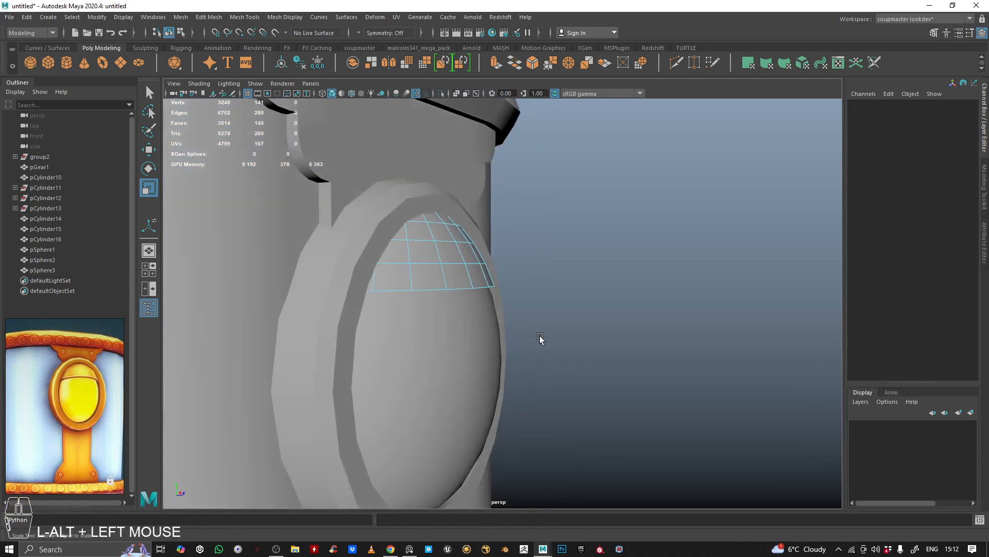
{"action": "scroll", "coordinate": [540, 335], "scroll_direction": "up", "scroll_amount": 3}
{"action": "right_click_drag", "start_coordinate": [353, 167], "coordinate": [404, 153]}
{"action": "left_click_drag", "start_coordinate": [404, 155], "coordinate": [397, 222], "text": "alt"}
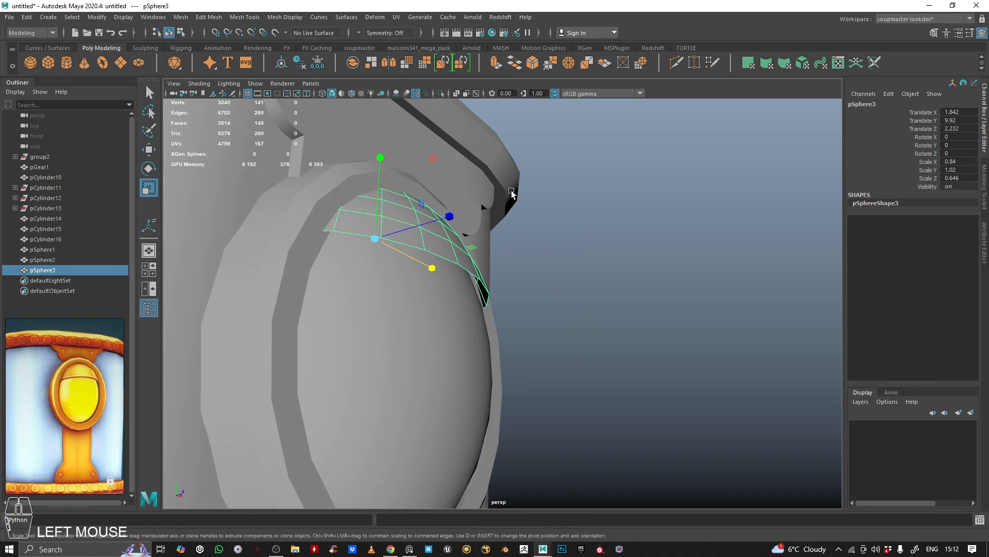
{"action": "key", "text": "ctrl+e"}
{"action": "left_click_drag", "start_coordinate": [512, 193], "coordinate": [534, 231], "text": "alt"}
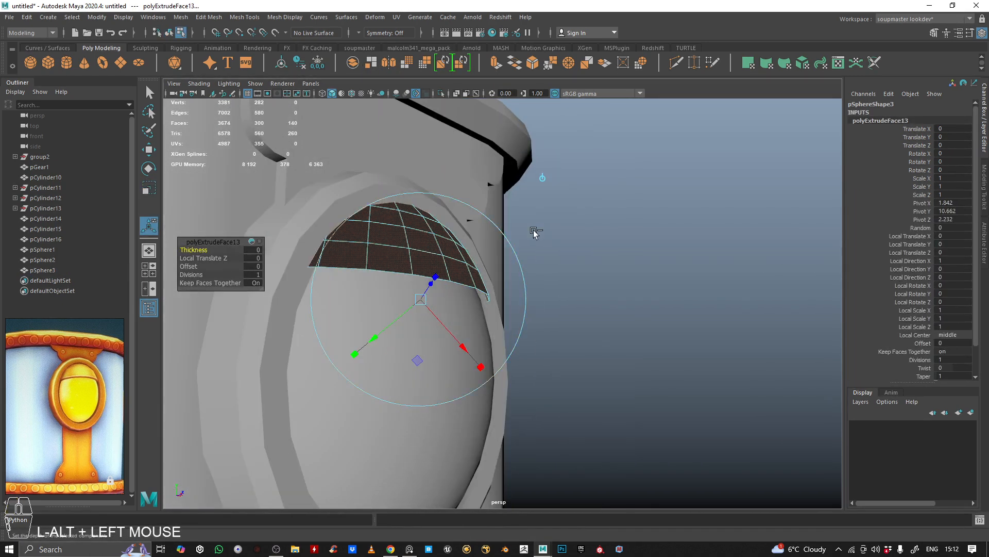
{"action": "key", "text": "ctrl+z"}
{"action": "right_click_drag", "start_coordinate": [470, 227], "coordinate": [490, 186]}
Isolate the cap and delete the faces of its rear half.
{"action": "left_click_drag", "start_coordinate": [490, 186], "coordinate": [503, 212], "text": "alt"}
{"action": "key", "text": "ctrl+1"}
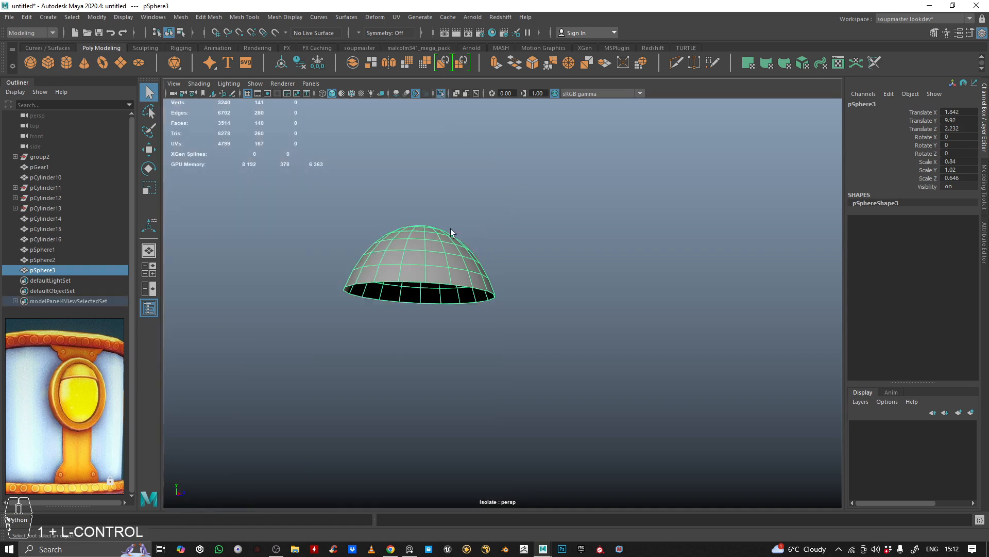
{"action": "left_click_drag", "start_coordinate": [450, 228], "coordinate": [490, 247], "text": "alt"}
{"action": "right_click_drag", "start_coordinate": [447, 171], "coordinate": [449, 201]}
{"action": "left_click_drag", "start_coordinate": [448, 201], "coordinate": [394, 241], "text": "alt"}
{"action": "middle_click_drag", "start_coordinate": [394, 242], "coordinate": [504, 174], "text": "alt"}
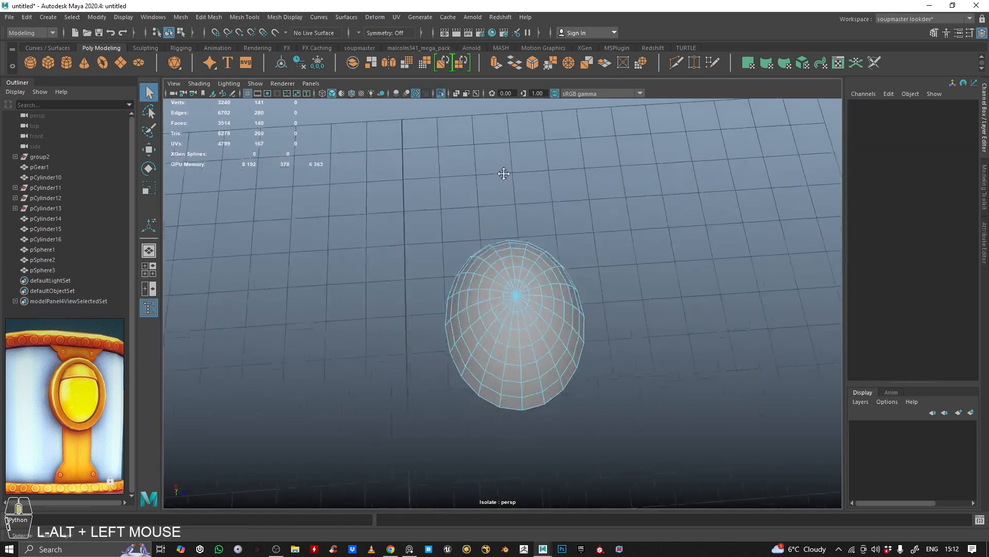
{"action": "left_click_drag", "start_coordinate": [503, 174], "coordinate": [461, 207], "text": "alt"}
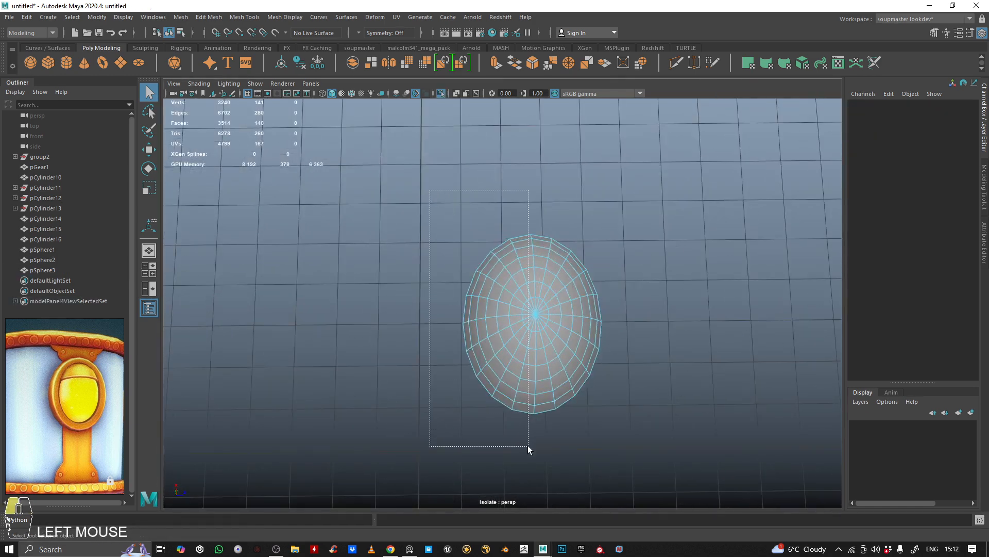
{"action": "left_click_drag", "start_coordinate": [527, 445], "coordinate": [528, 445]}
{"action": "left_click_drag", "start_coordinate": [530, 371], "coordinate": [493, 296], "text": "alt"}
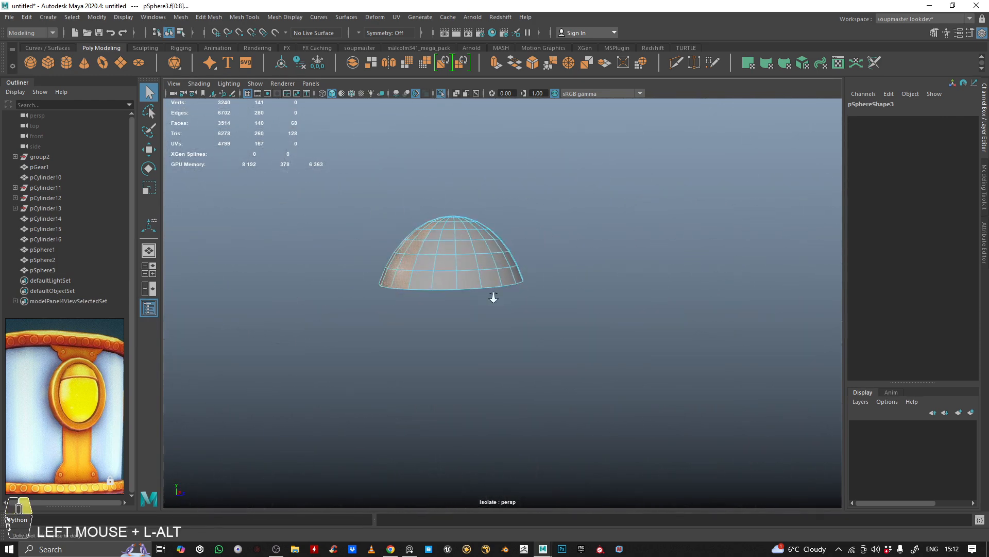
{"action": "right_click_drag", "start_coordinate": [494, 297], "coordinate": [551, 285], "text": "alt"}
{"action": "key", "text": "BackSpace"}
Delete the leftover rear faces of the cap and show the whole model again in object mode.
{"action": "left_click_drag", "start_coordinate": [541, 254], "coordinate": [466, 316], "text": "alt"}
{"action": "left_click_drag", "start_coordinate": [372, 220], "coordinate": [372, 280]}
{"action": "key", "text": "BackSpace"}
{"action": "right_click_drag", "start_coordinate": [481, 277], "coordinate": [626, 194]}
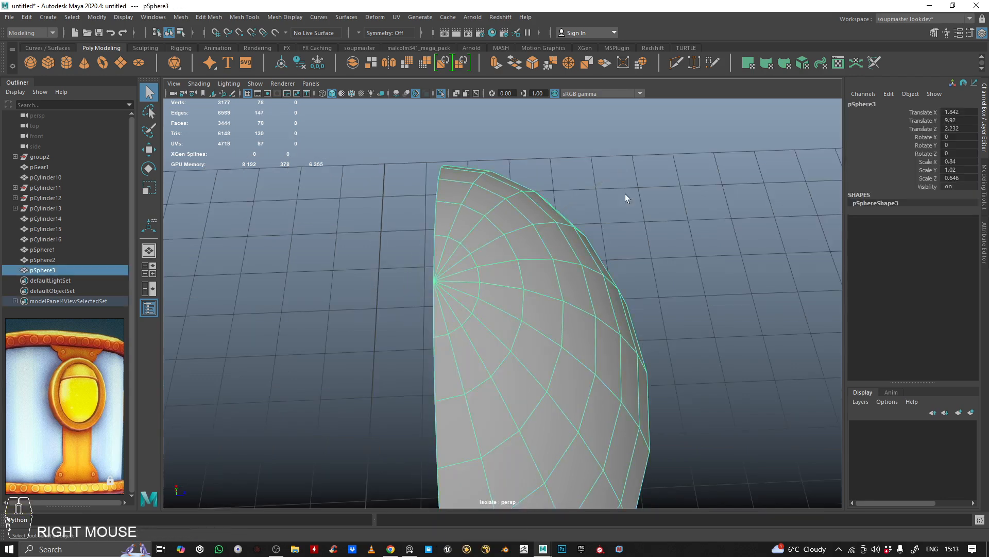
{"action": "left_click_drag", "start_coordinate": [625, 194], "coordinate": [457, 228], "text": "alt"}
{"action": "key", "text": "ctrl+1"}
Extrude the cap's faces with a local Z translation of about -0.057 to give the lid thickness.
{"action": "right_click_drag", "start_coordinate": [473, 284], "coordinate": [438, 277], "text": "alt"}
{"action": "left_click_drag", "start_coordinate": [437, 277], "coordinate": [477, 185], "text": "alt"}
{"action": "key", "text": "ctrl+e"}
{"action": "left_click_drag", "start_coordinate": [598, 259], "coordinate": [461, 255], "text": "alt"}
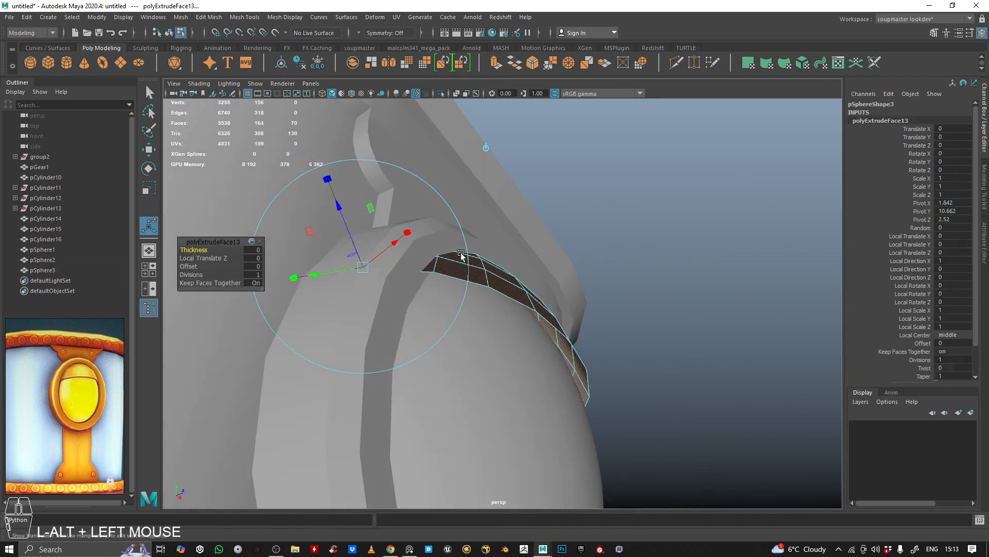
{"action": "left_click_drag", "start_coordinate": [338, 213], "coordinate": [355, 219]}
{"action": "left_click_drag", "start_coordinate": [412, 252], "coordinate": [537, 267], "text": "alt"}
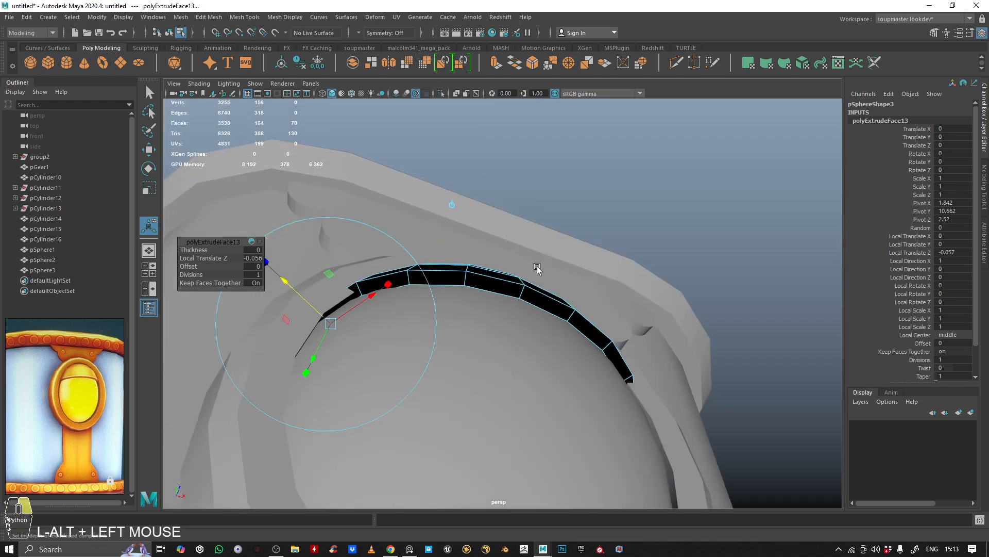
Return to object mode and reverse the normals of the extruded lid.
{"action": "right_click_drag", "start_coordinate": [537, 268], "coordinate": [627, 161]}
{"action": "left_click", "coordinate": [629, 157]}
{"action": "left_click", "coordinate": [479, 273]}
{"action": "left_click_drag", "start_coordinate": [490, 260], "coordinate": [574, 214], "text": "alt"}
{"action": "key", "text": "space"}
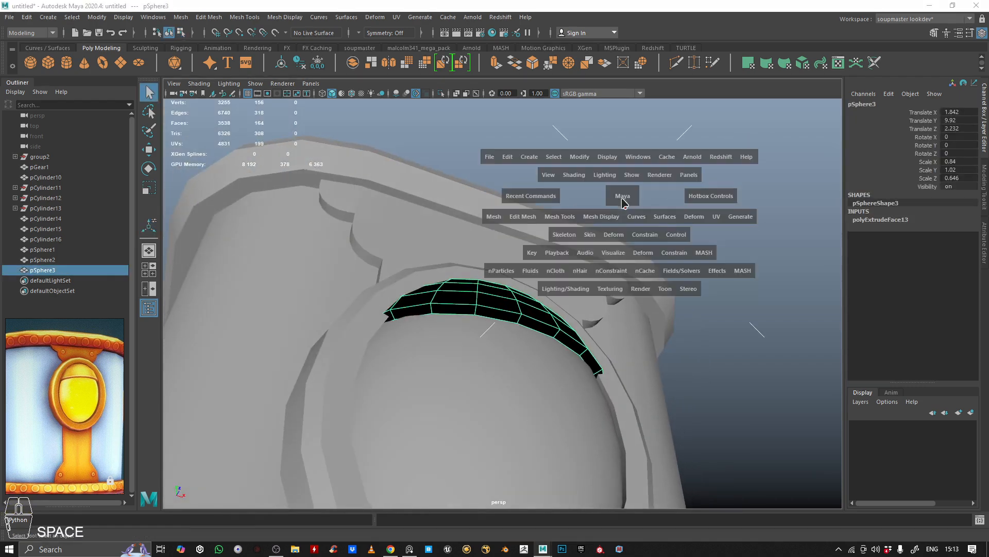
{"action": "left_click", "coordinate": [613, 219]}
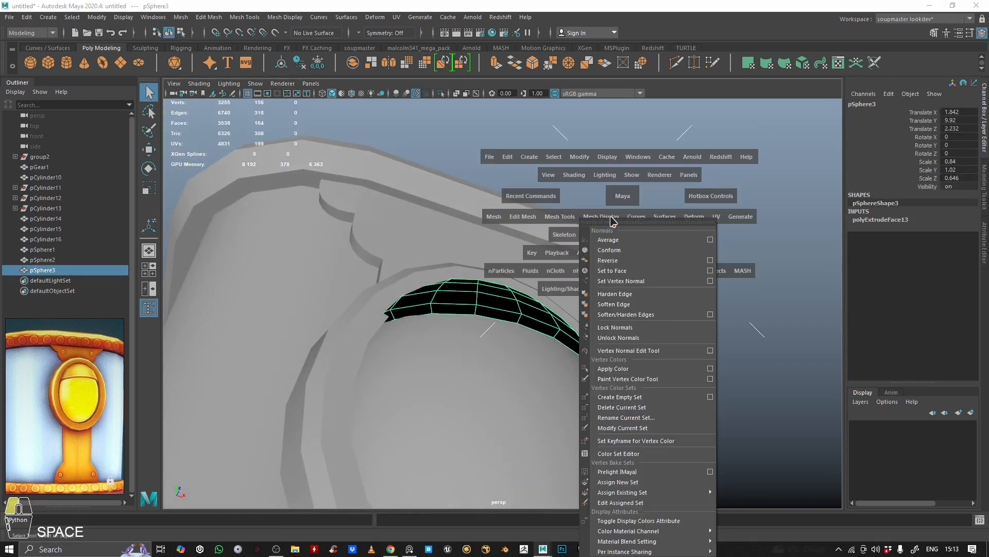
{"action": "left_click", "coordinate": [639, 261]}
{"action": "left_click_drag", "start_coordinate": [603, 154], "coordinate": [482, 258], "text": "alt"}
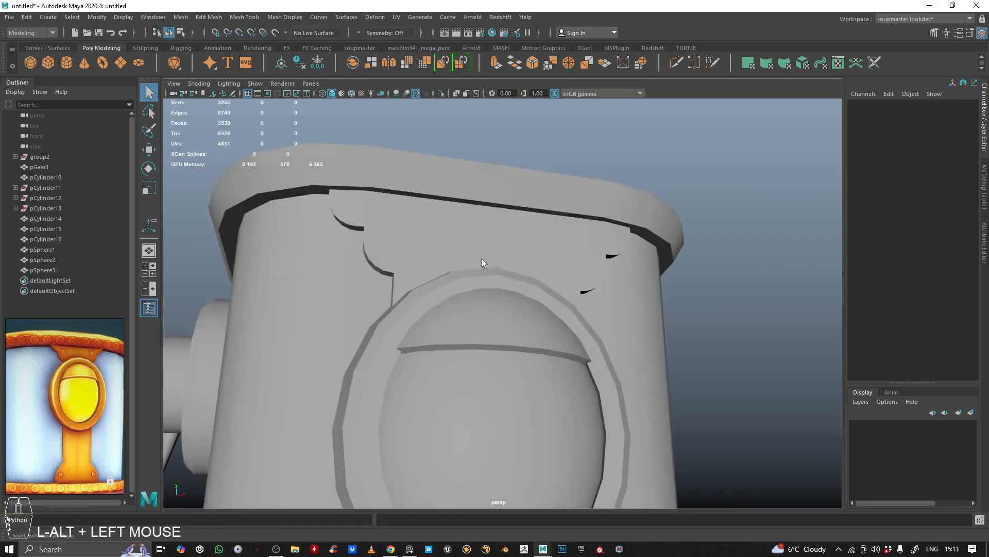
Examine the gauge ring's faces and its gap to the glass from below and from the side.
{"action": "left_click", "coordinate": [481, 258]}
{"action": "middle_click_drag", "start_coordinate": [481, 259], "coordinate": [491, 225], "text": "alt"}
{"action": "right_click_drag", "start_coordinate": [491, 226], "coordinate": [540, 223], "text": "alt"}
{"action": "left_click_drag", "start_coordinate": [540, 222], "coordinate": [543, 199], "text": "alt"}
{"action": "right_click_drag", "start_coordinate": [663, 169], "coordinate": [595, 407]}
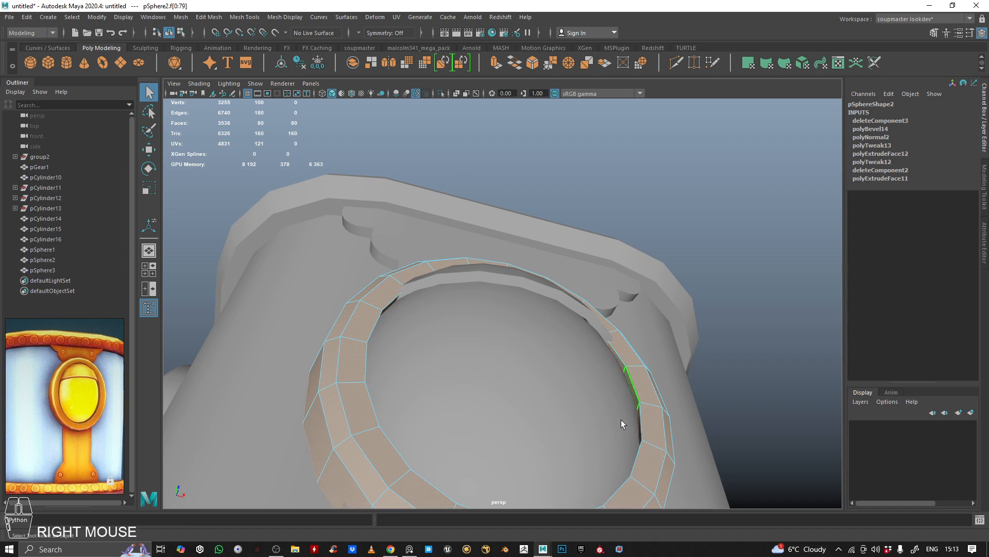
{"action": "left_click_drag", "start_coordinate": [633, 391], "coordinate": [552, 261], "text": "alt"}
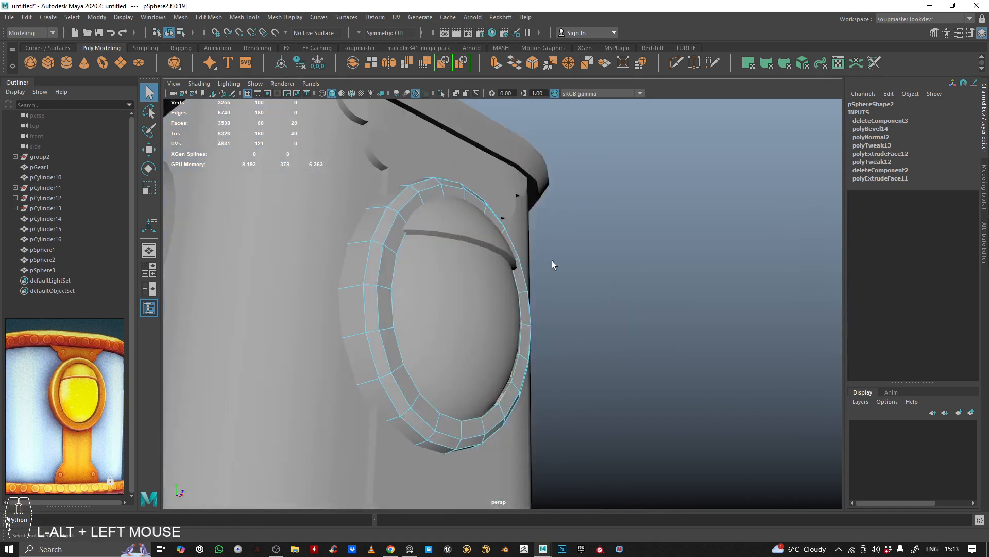
{"action": "right_click_drag", "start_coordinate": [552, 261], "coordinate": [558, 433], "text": "alt"}
{"action": "middle_click_drag", "start_coordinate": [558, 429], "coordinate": [525, 327], "text": "alt"}
{"action": "left_click_drag", "start_coordinate": [524, 328], "coordinate": [508, 346], "text": "alt"}
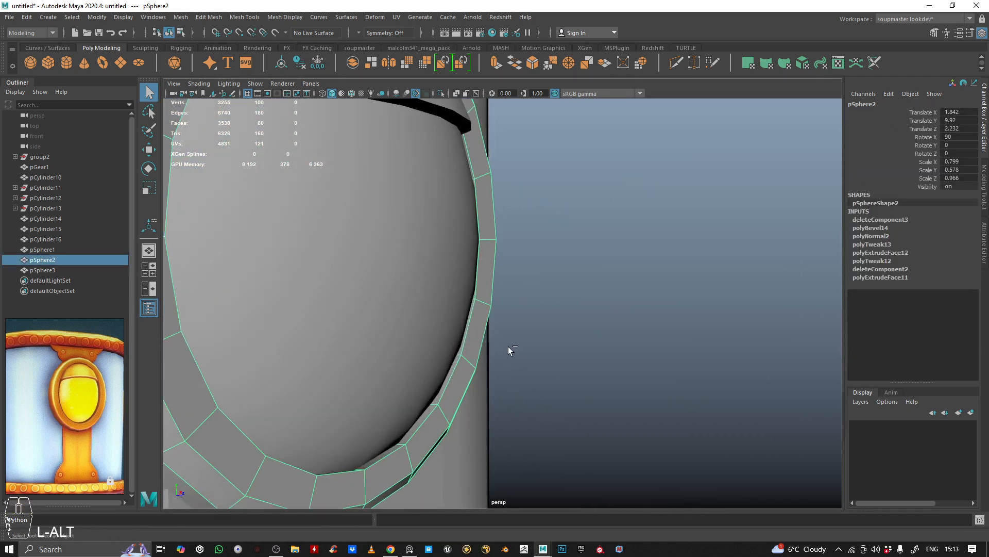
Isolate the gauge ring, select its inner edge loop for scaling, and return to the full model in object mode.
{"action": "key", "text": "ctrl+1"}
{"action": "right_click_drag", "start_coordinate": [501, 279], "coordinate": [463, 316]}
{"action": "left_click", "coordinate": [447, 287]}
{"action": "double_click", "coordinate": [446, 328], "text": "shift"}
{"action": "middle_click_drag", "start_coordinate": [463, 315], "coordinate": [515, 366], "text": "alt"}
{"action": "left_click_drag", "start_coordinate": [515, 366], "coordinate": [470, 230], "text": "alt"}
{"action": "key", "text": "ctrl+1"}
{"action": "key", "text": "r"}
{"action": "right_click_drag", "start_coordinate": [471, 230], "coordinate": [520, 214]}
{"action": "left_click", "coordinate": [740, 201]}
Examine the gauge, lid and torso front from several angles to judge their fit.
{"action": "right_click_drag", "start_coordinate": [650, 214], "coordinate": [523, 233], "text": "alt"}
{"action": "left_click_drag", "start_coordinate": [523, 233], "coordinate": [574, 254], "text": "alt"}
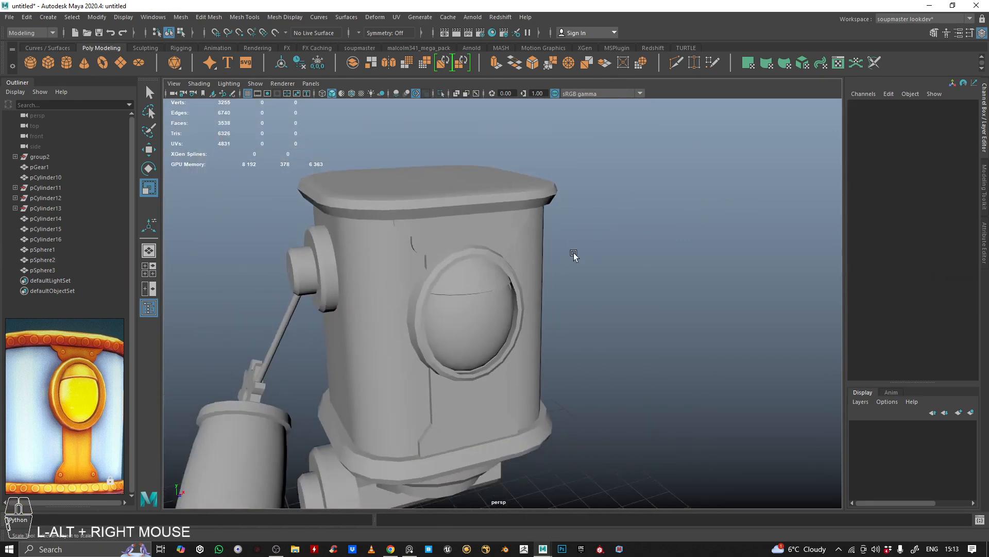
{"action": "right_click_drag", "start_coordinate": [574, 254], "coordinate": [479, 284], "text": "alt"}
{"action": "left_click_drag", "start_coordinate": [479, 283], "coordinate": [464, 266], "text": "alt"}
{"action": "right_click_drag", "start_coordinate": [531, 263], "coordinate": [495, 268], "text": "alt"}
{"action": "left_click_drag", "start_coordinate": [495, 268], "coordinate": [521, 267], "text": "alt"}
{"action": "right_click_drag", "start_coordinate": [520, 267], "coordinate": [596, 263], "text": "alt"}
{"action": "left_click_drag", "start_coordinate": [676, 189], "coordinate": [525, 330]}
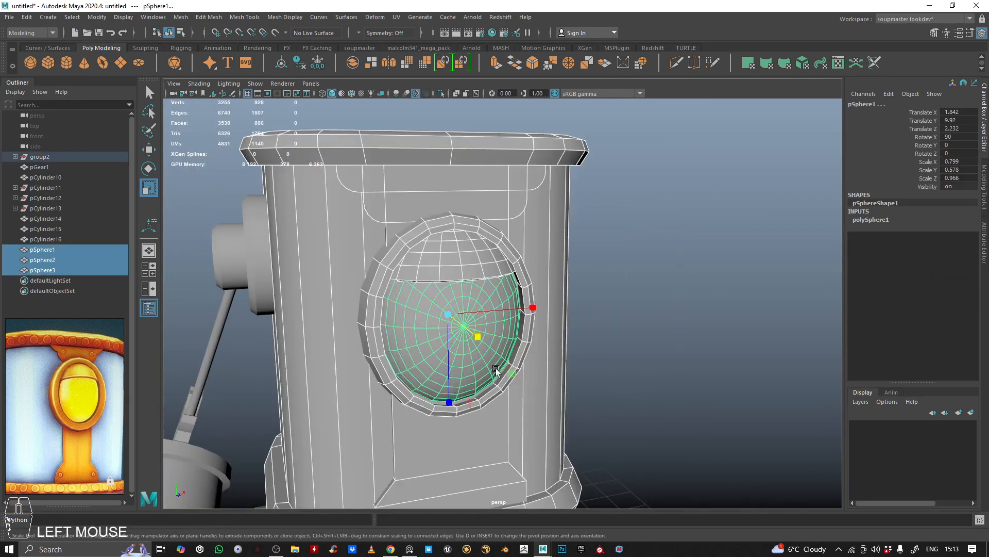
{"action": "left_click_drag", "start_coordinate": [526, 387], "coordinate": [507, 353], "text": "alt"}
{"action": "right_click_drag", "start_coordinate": [507, 353], "coordinate": [567, 298], "text": "alt"}
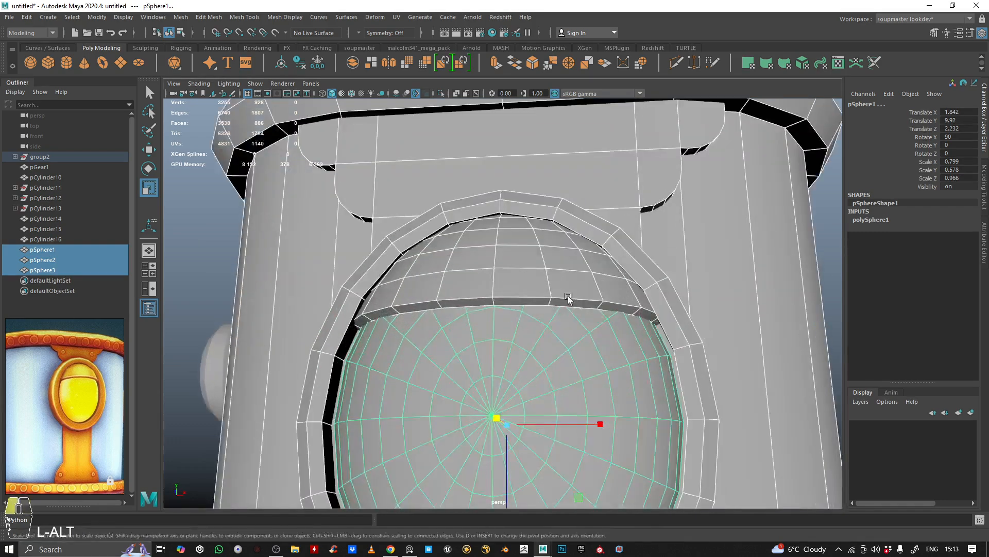
{"action": "left_click_drag", "start_coordinate": [568, 299], "coordinate": [590, 289], "text": "alt"}
Bevel the lid's lower front edge with a fraction of 0.33 and return to object mode.
{"action": "left_click", "coordinate": [588, 285]}
{"action": "left_click_drag", "start_coordinate": [500, 282], "coordinate": [564, 277], "text": "alt"}
{"action": "right_click_drag", "start_coordinate": [564, 277], "coordinate": [552, 275]}
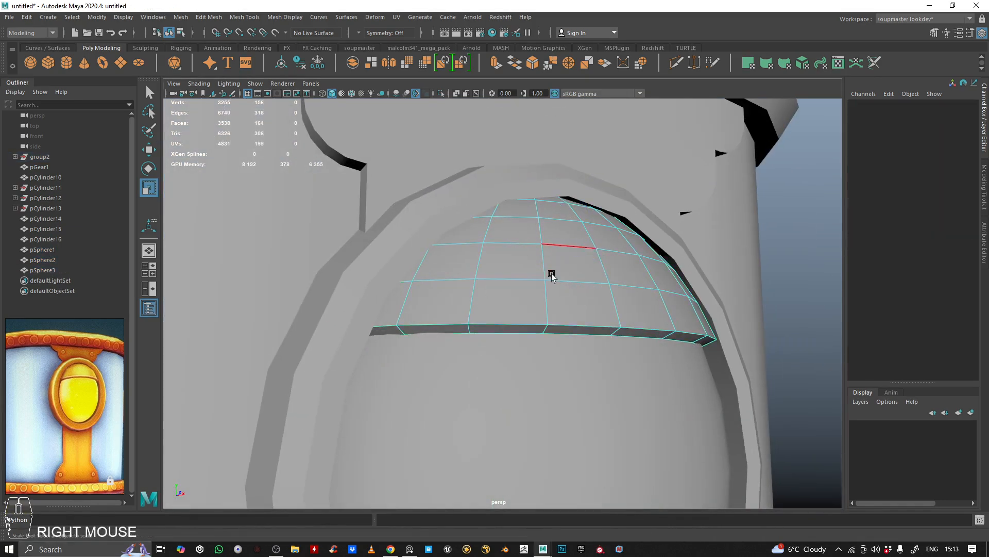
{"action": "double_click", "coordinate": [574, 328]}
{"action": "left_click_drag", "start_coordinate": [573, 327], "coordinate": [596, 313], "text": "alt"}
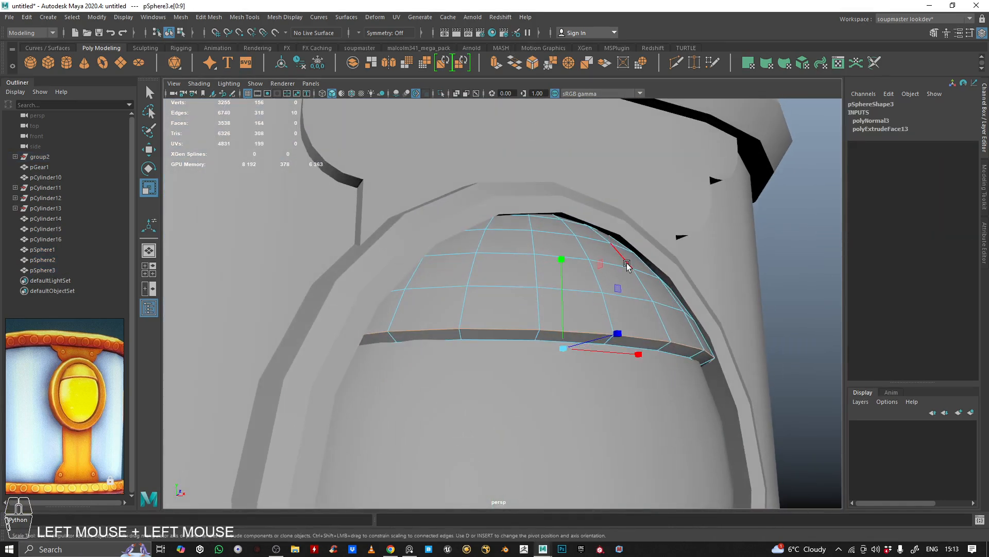
{"action": "key", "text": "ctrl+b"}
{"action": "middle_click_drag", "start_coordinate": [627, 266], "coordinate": [607, 275], "text": "ctrl"}
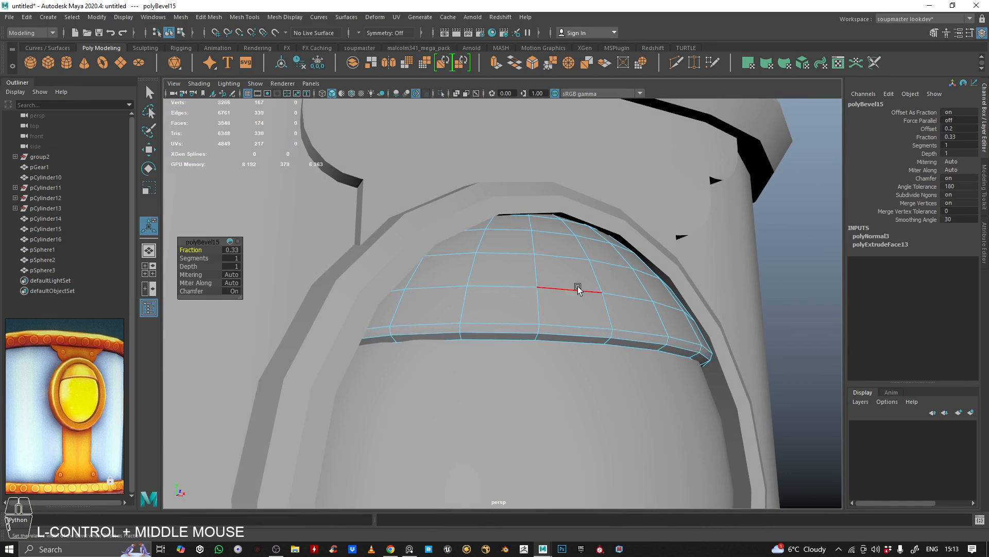
{"action": "right_click_drag", "start_coordinate": [577, 288], "coordinate": [613, 266]}
Examine the bevelled lid and the frame ring up close and on the whole torso.
{"action": "right_click_drag", "start_coordinate": [705, 215], "coordinate": [523, 257], "text": "alt"}
{"action": "left_click", "coordinate": [748, 265]}
{"action": "right_click_drag", "start_coordinate": [749, 265], "coordinate": [614, 251], "text": "alt"}
{"action": "left_click_drag", "start_coordinate": [613, 251], "coordinate": [613, 275], "text": "alt"}
{"action": "right_click_drag", "start_coordinate": [613, 275], "coordinate": [701, 273], "text": "alt"}
{"action": "left_click", "coordinate": [553, 267]}
{"action": "middle_click_drag", "start_coordinate": [597, 265], "coordinate": [610, 289], "text": "alt"}
{"action": "left_click_drag", "start_coordinate": [610, 290], "coordinate": [625, 241], "text": "alt"}
{"action": "right_click_drag", "start_coordinate": [625, 240], "coordinate": [484, 269], "text": "alt"}
{"action": "middle_click_drag", "start_coordinate": [483, 269], "coordinate": [474, 233], "text": "alt"}
{"action": "left_click_drag", "start_coordinate": [474, 234], "coordinate": [493, 247], "text": "alt"}
{"action": "right_click_drag", "start_coordinate": [492, 248], "coordinate": [446, 262], "text": "alt"}
{"action": "left_click_drag", "start_coordinate": [446, 262], "coordinate": [412, 309], "text": "alt"}
{"action": "right_click_drag", "start_coordinate": [413, 309], "coordinate": [363, 356], "text": "alt"}
{"action": "left_click_drag", "start_coordinate": [363, 355], "coordinate": [573, 385], "text": "alt"}
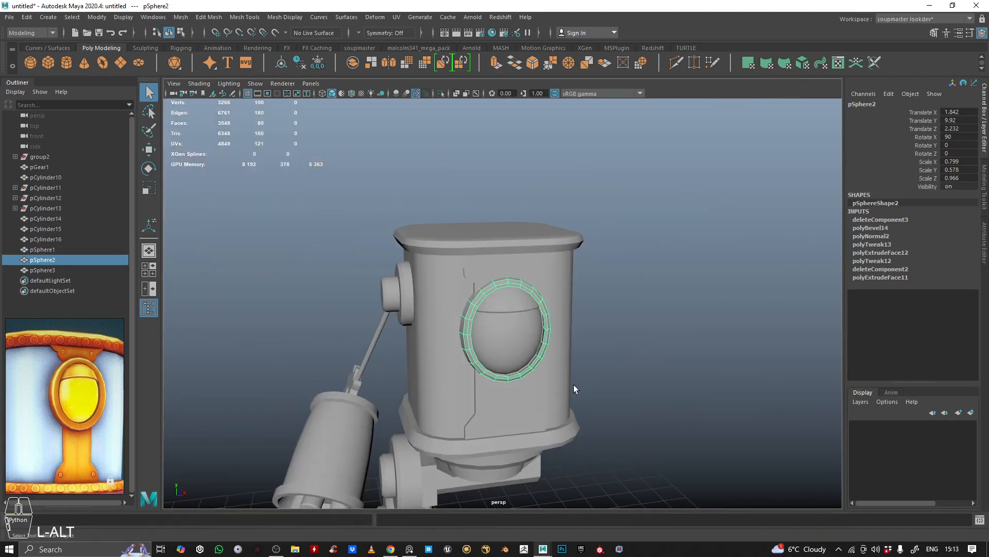
Bevel the hip disc's rim edge loop on the side facing the square hip block, with a fraction of 0.21.
{"action": "scroll", "coordinate": [97, 380], "scroll_direction": "down", "scroll_amount": 5}
{"action": "left_click_drag", "start_coordinate": [97, 380], "coordinate": [104, 348]}
{"action": "scroll", "coordinate": [500, 355], "scroll_direction": "down", "scroll_amount": 2}
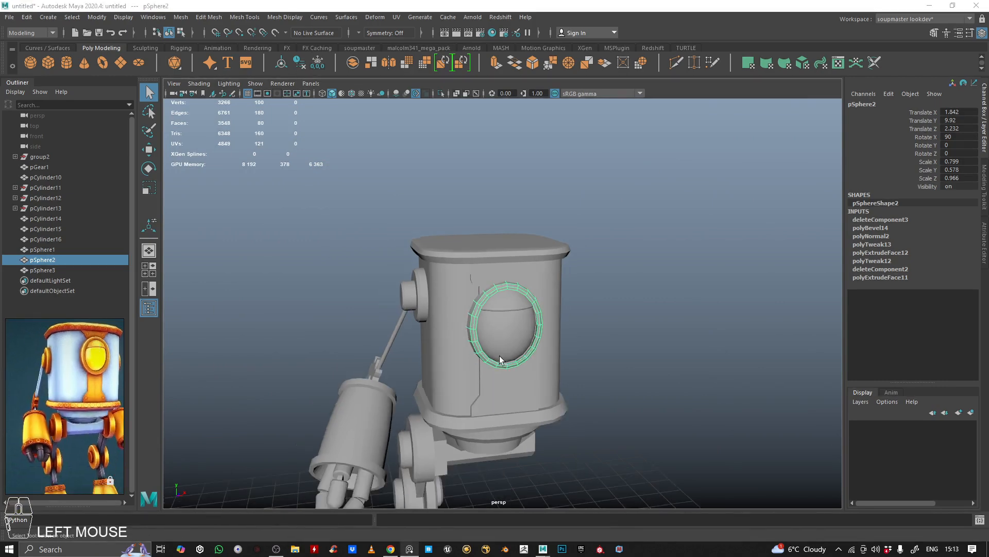
{"action": "middle_click_drag", "start_coordinate": [499, 355], "coordinate": [513, 229], "text": "alt"}
{"action": "right_click_drag", "start_coordinate": [513, 233], "coordinate": [421, 257], "text": "alt"}
{"action": "left_click_drag", "start_coordinate": [421, 257], "coordinate": [397, 223], "text": "alt"}
{"action": "right_click_drag", "start_coordinate": [397, 222], "coordinate": [651, 272], "text": "alt"}
{"action": "right_click_drag", "start_coordinate": [500, 284], "coordinate": [509, 287]}
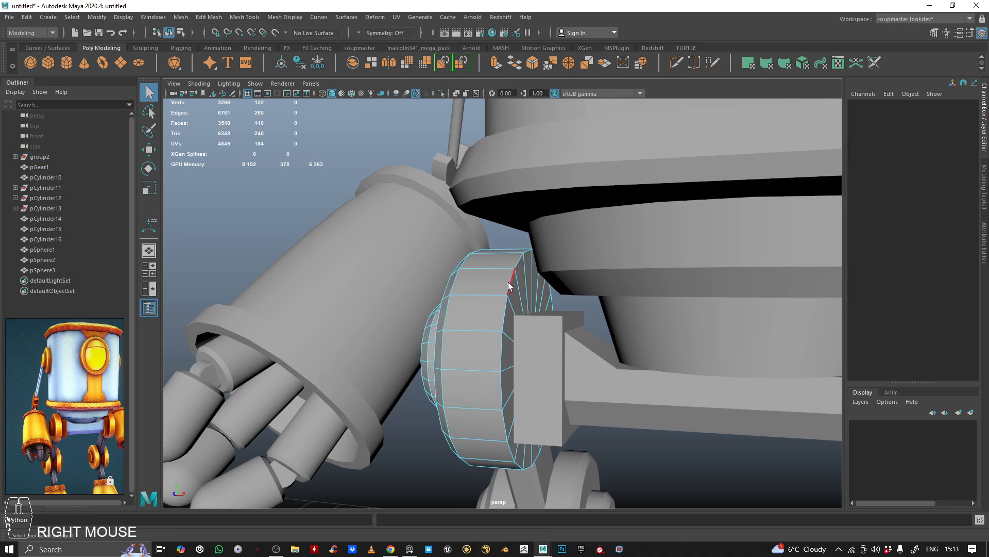
{"action": "right_click_drag", "start_coordinate": [430, 316], "coordinate": [282, 393], "text": "alt"}
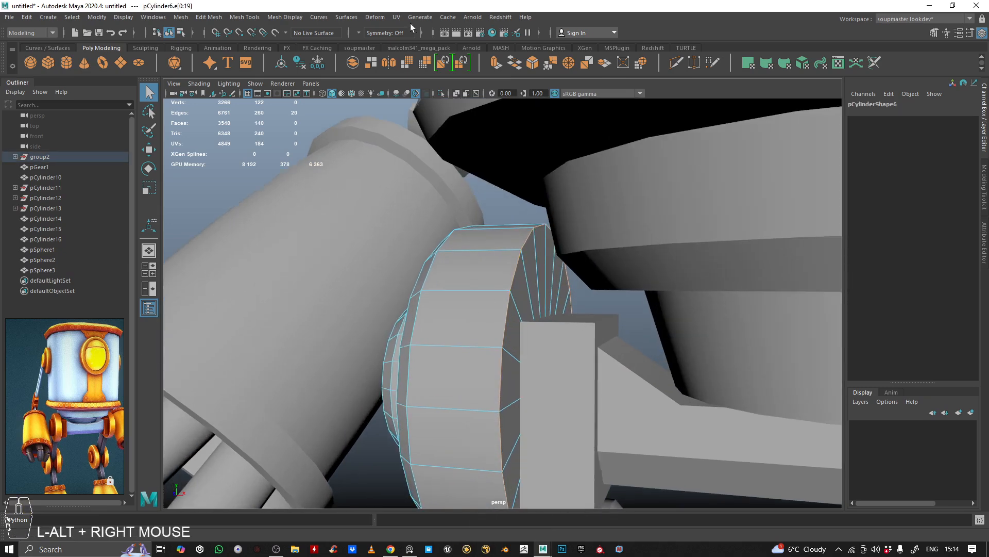
{"action": "left_click", "coordinate": [532, 64]}
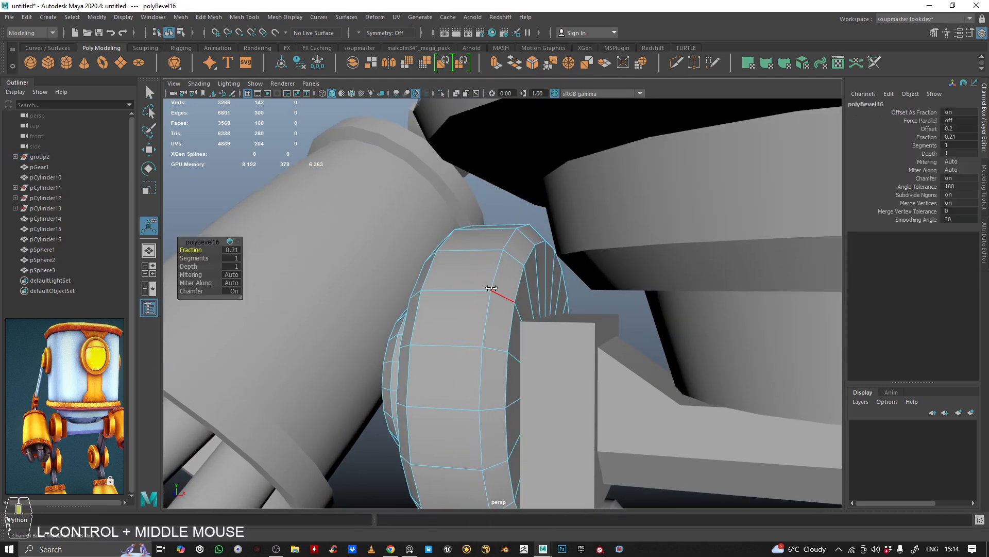
Bevel all edges of the square hip block beside the disc with a fraction of about 0.22.
{"action": "left_click_drag", "start_coordinate": [490, 289], "coordinate": [445, 255], "text": "alt"}
{"action": "right_click_drag", "start_coordinate": [444, 255], "coordinate": [458, 168]}
{"action": "left_click", "coordinate": [521, 286]}
{"action": "key", "text": "ctrl+1"}
{"action": "key", "text": "ctrl+1"}
{"action": "left_click_drag", "start_coordinate": [458, 168], "coordinate": [580, 51]}
{"action": "key", "text": "ctrl+b"}
{"action": "middle_click_drag", "start_coordinate": [525, 271], "coordinate": [506, 279], "text": "ctrl"}
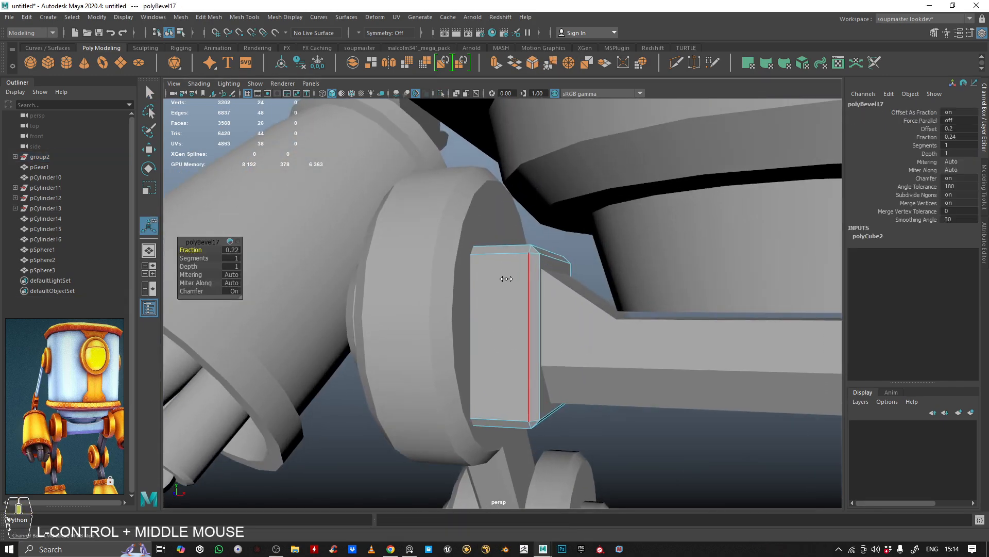
Examine the pelvis bar and hip parts up close and on the whole robot from several angles.
{"action": "right_click_drag", "start_coordinate": [505, 279], "coordinate": [640, 181], "text": "alt"}
{"action": "left_click_drag", "start_coordinate": [640, 180], "coordinate": [411, 212], "text": "alt"}
{"action": "left_click", "coordinate": [411, 212]}
{"action": "middle_click_drag", "start_coordinate": [411, 212], "coordinate": [521, 279], "text": "alt"}
{"action": "left_click_drag", "start_coordinate": [521, 278], "coordinate": [541, 258], "text": "alt"}
{"action": "right_click_drag", "start_coordinate": [541, 258], "coordinate": [817, 256], "text": "alt"}
{"action": "left_click_drag", "start_coordinate": [817, 256], "coordinate": [541, 263], "text": "alt"}
{"action": "left_click", "coordinate": [566, 256]}
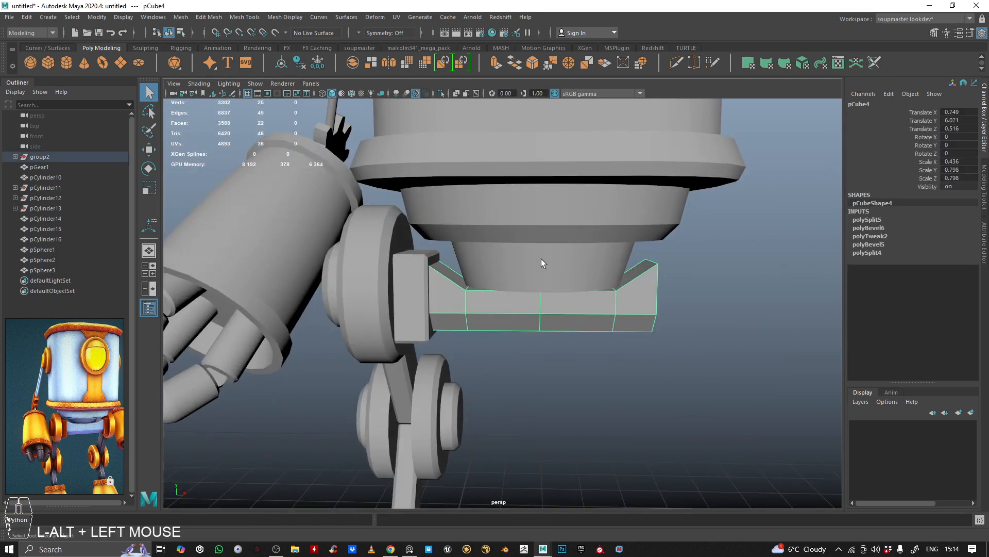
{"action": "middle_click_drag", "start_coordinate": [541, 263], "coordinate": [531, 247], "text": "alt"}
{"action": "left_click_drag", "start_coordinate": [531, 247], "coordinate": [592, 268], "text": "alt"}
{"action": "right_click_drag", "start_coordinate": [593, 268], "coordinate": [570, 274], "text": "alt"}
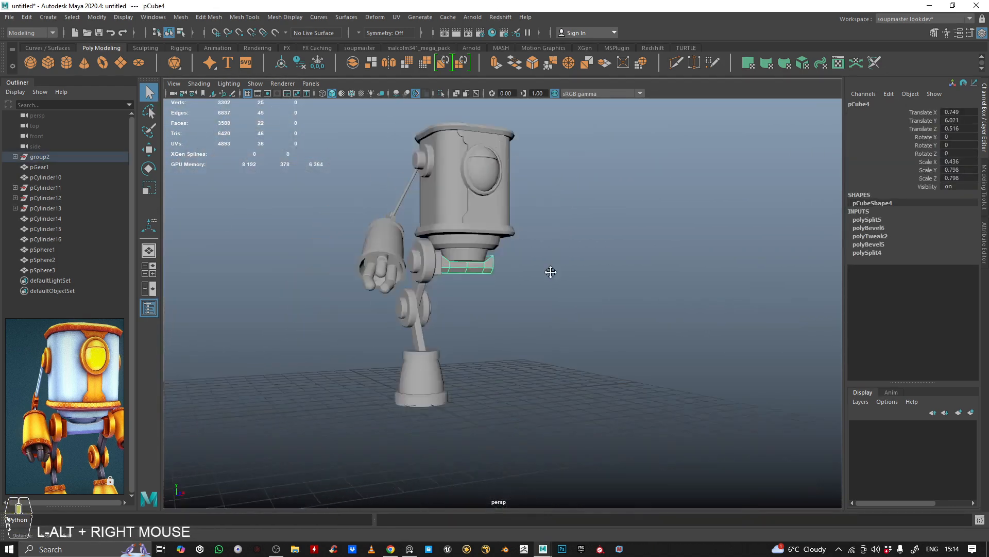
{"action": "left_click_drag", "start_coordinate": [570, 273], "coordinate": [489, 297], "text": "alt"}
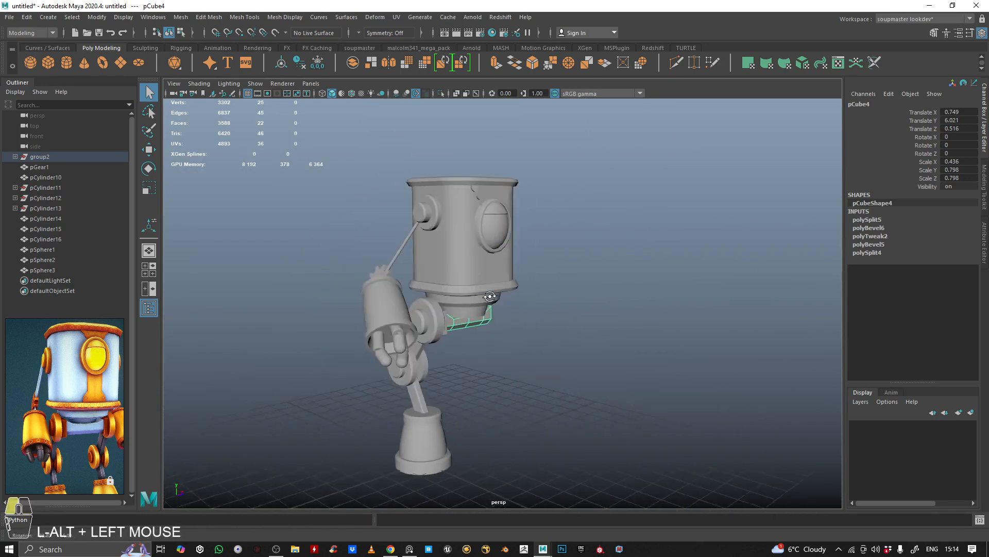
{"action": "middle_click_drag", "start_coordinate": [489, 296], "coordinate": [471, 274], "text": "alt"}
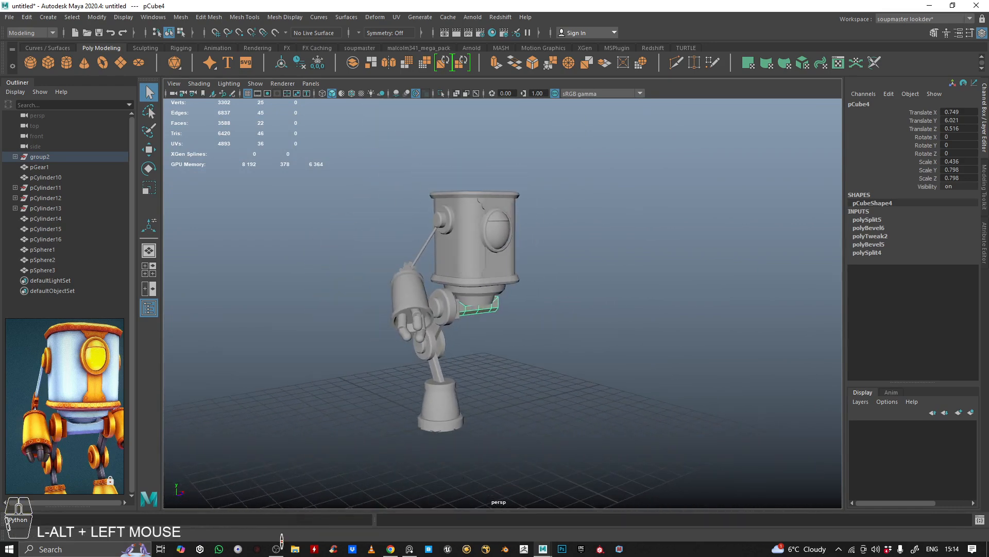